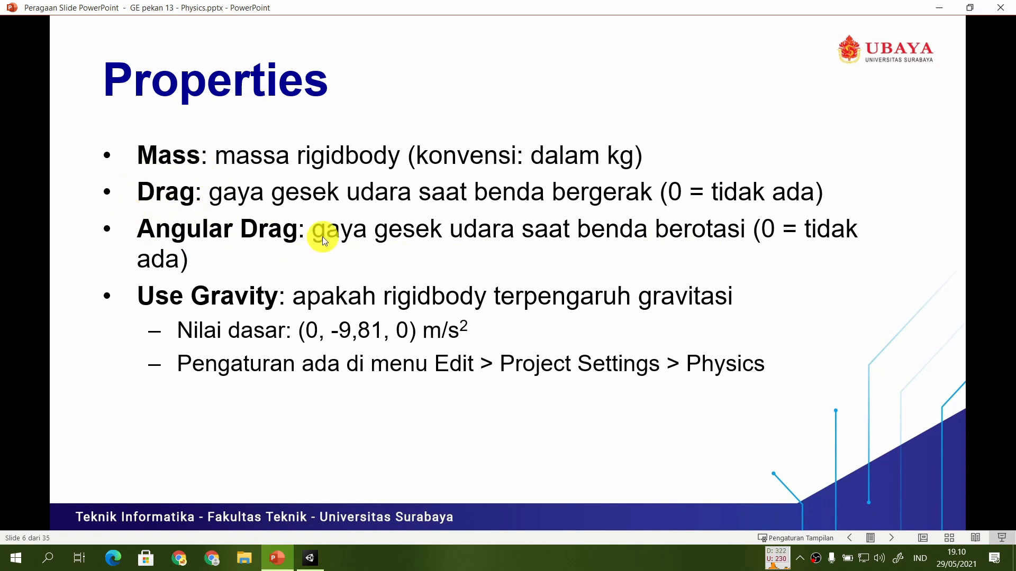
Step: Switch to Unity and add a 3D cube to SampleScene
left_click(316, 557)
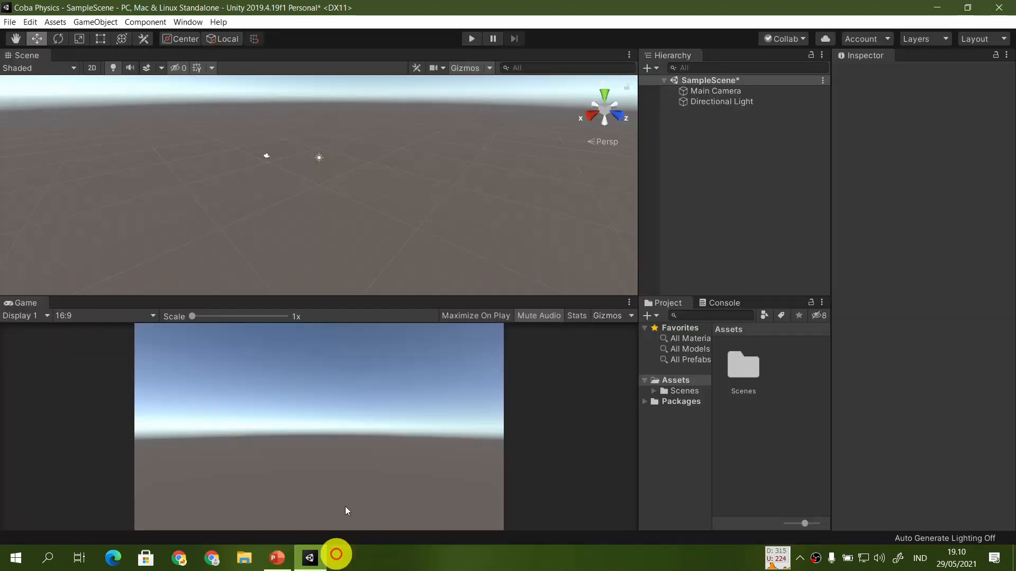
right_click(680, 158)
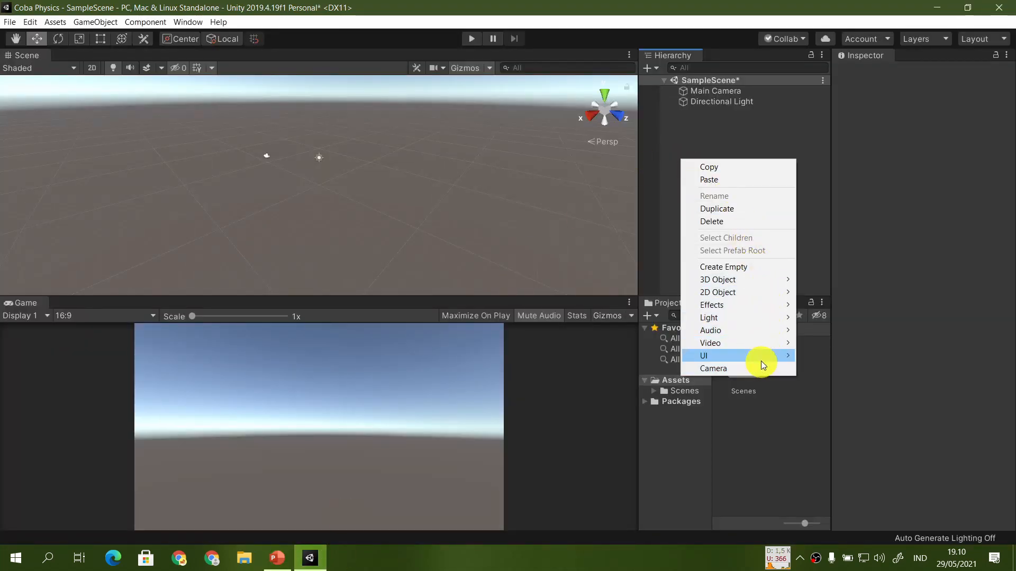
mouse_move(761, 280)
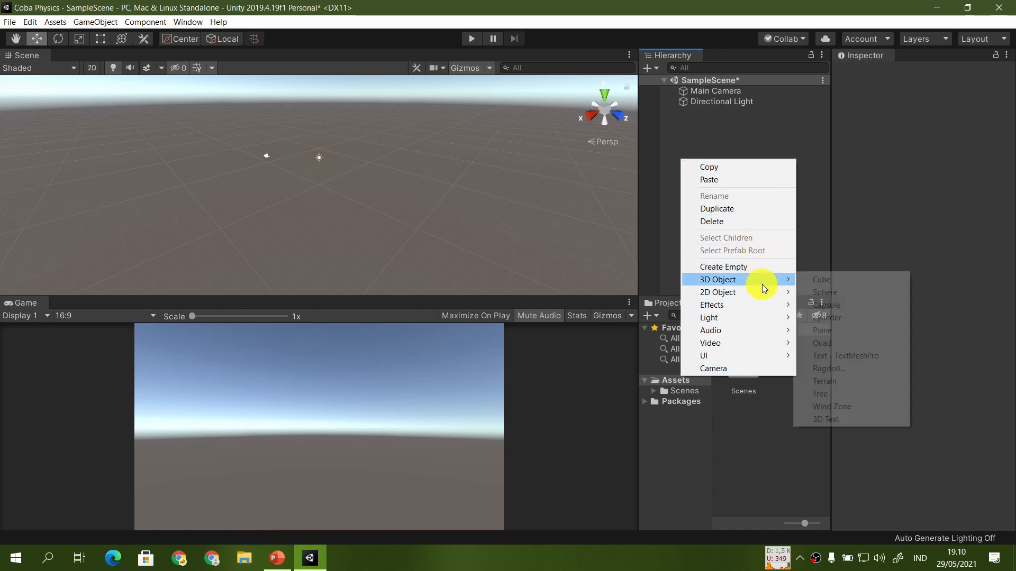
left_click(828, 280)
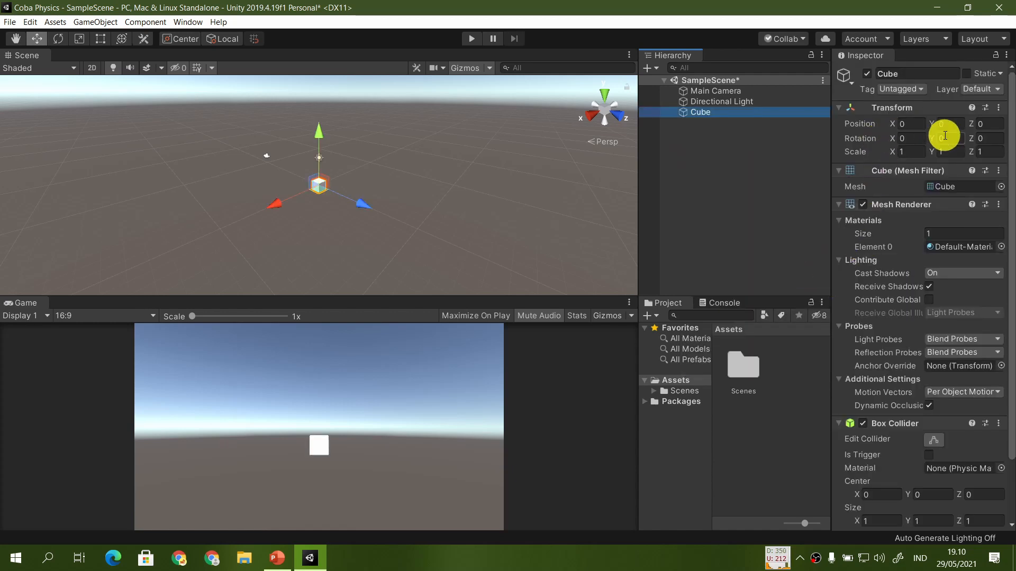
Step: Add a Rigidbody component to the cube
scroll(903, 382, "down", 3)
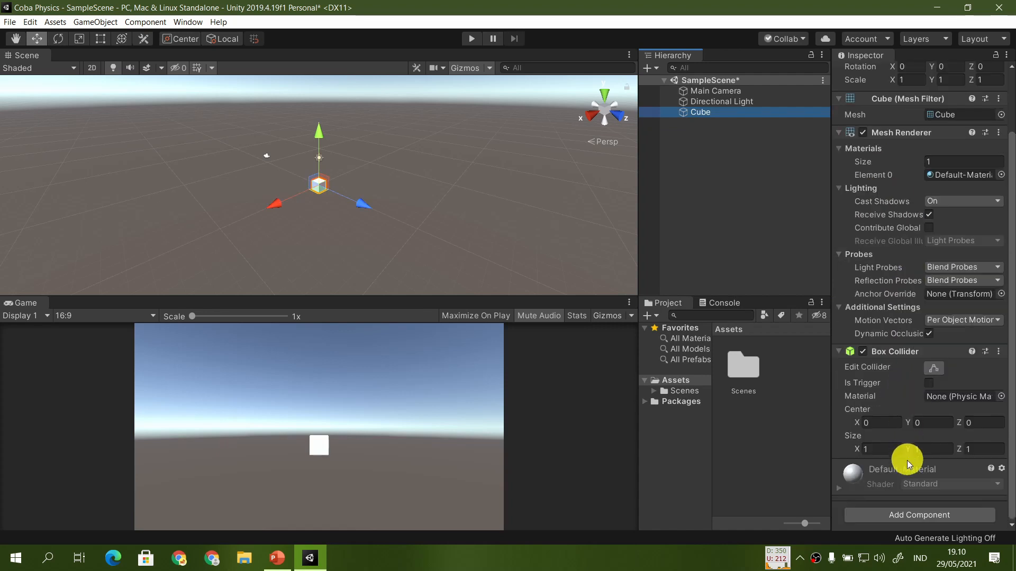
left_click(910, 512)
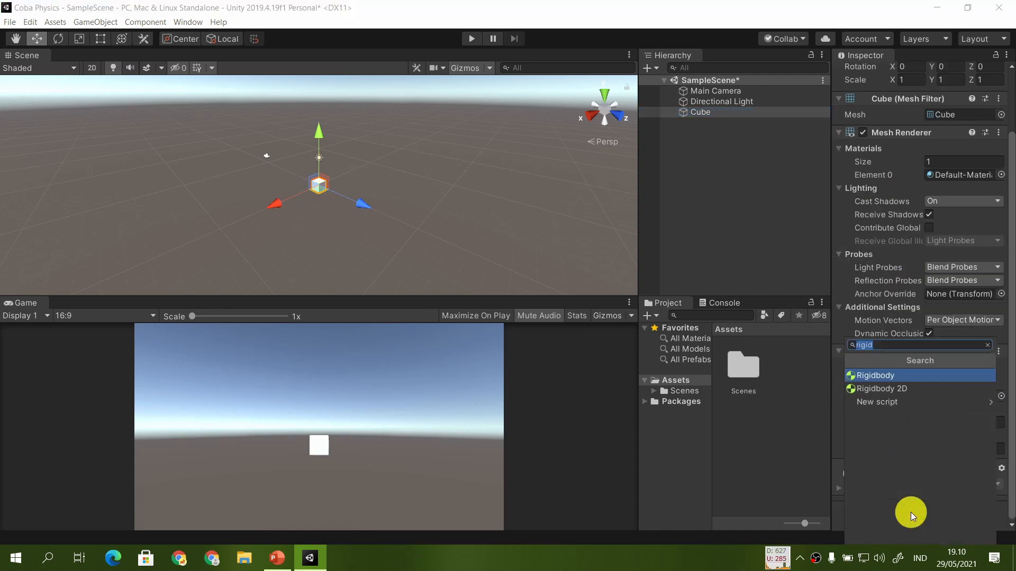
key("Return")
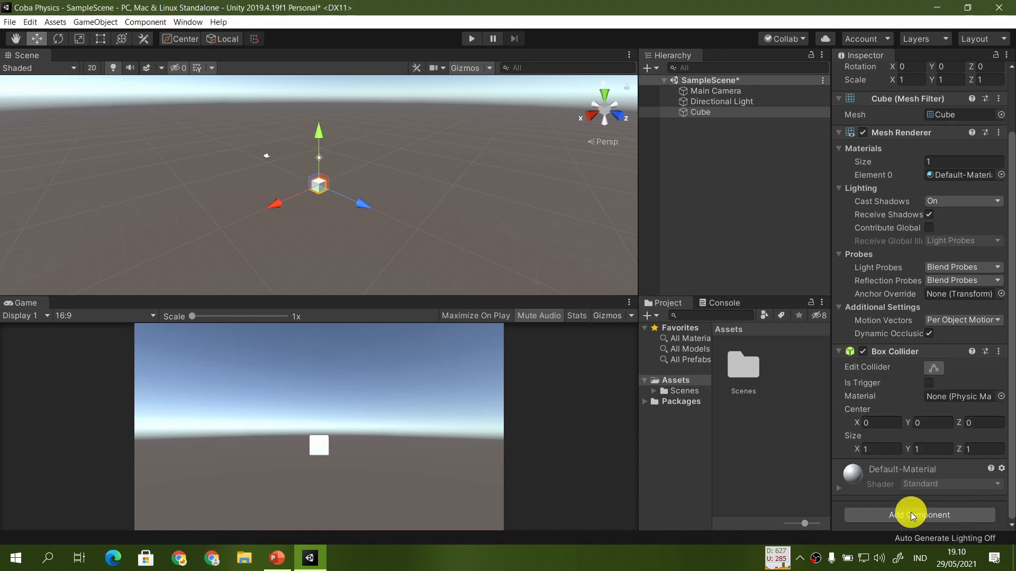
Step: Review the cube's Rigidbody properties, and run the scene briefly to watch how gravity moves the cube
scroll(903, 464, "down", 5)
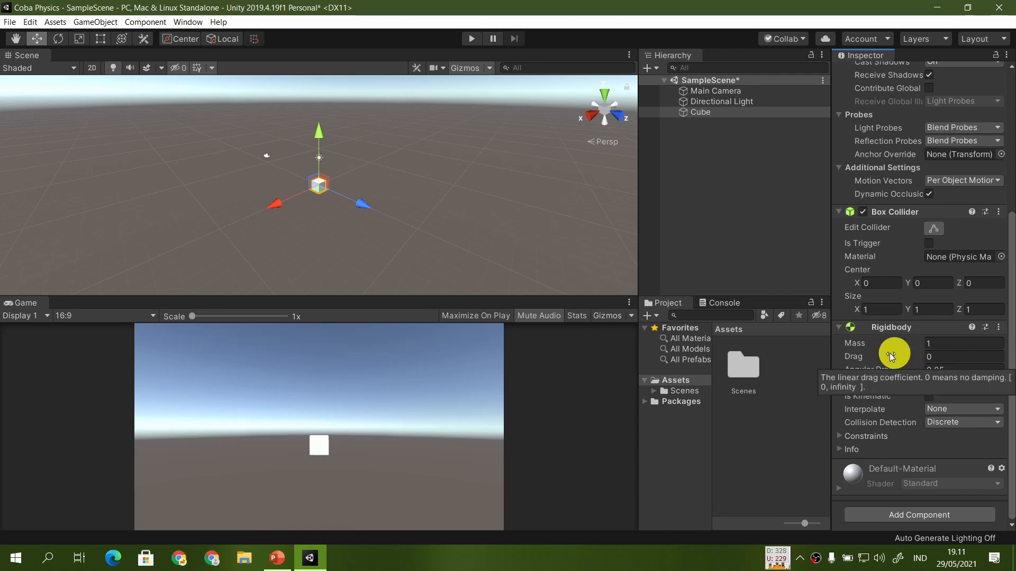
left_click(473, 38)
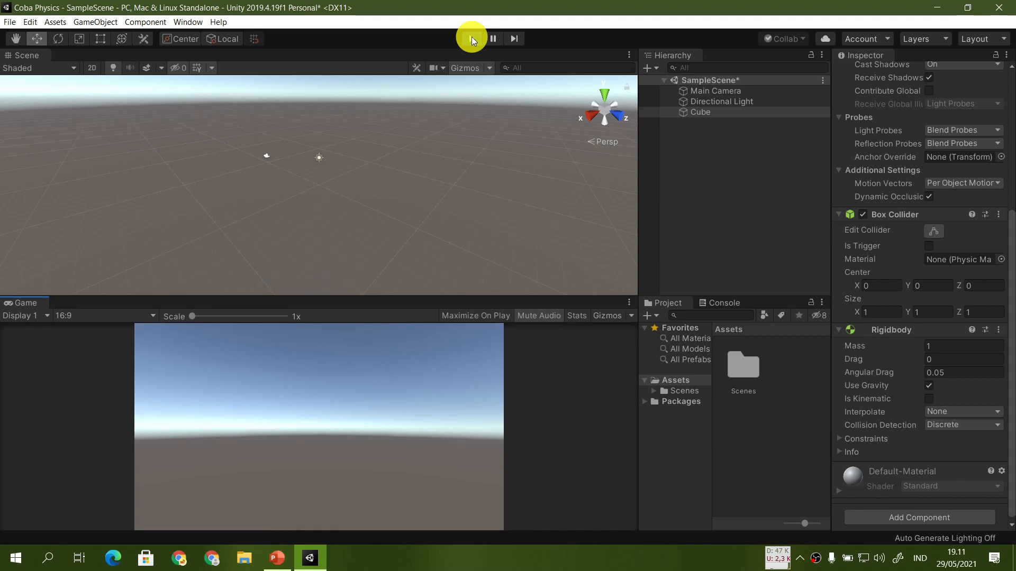
left_click(471, 38)
Step: Duplicate the cube and move the copy along the X axis to about -4.13
left_click_drag(474, 208, 445, 204, "alt")
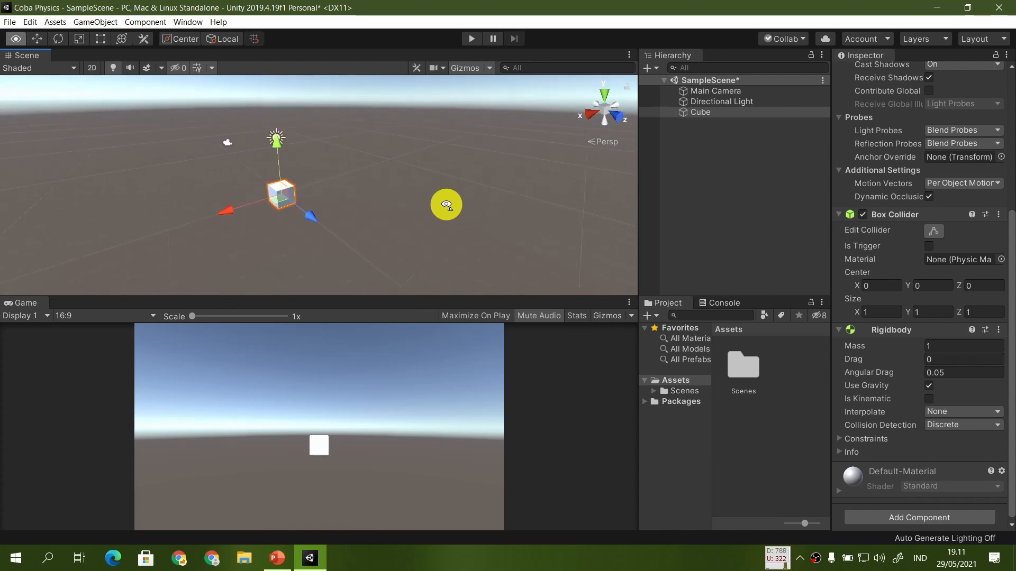
left_click(714, 104)
left_click(712, 112)
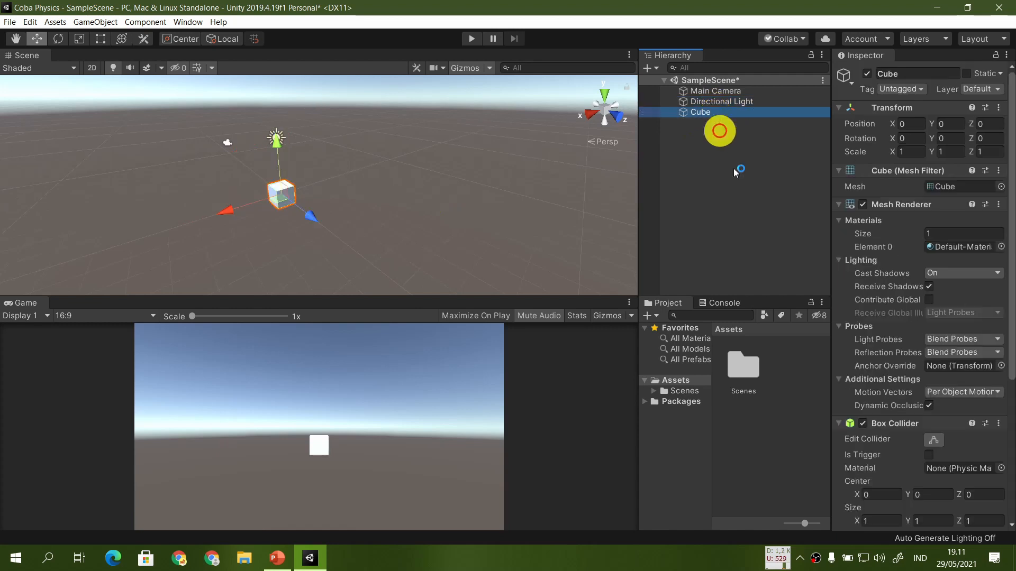
key("ctrl+d")
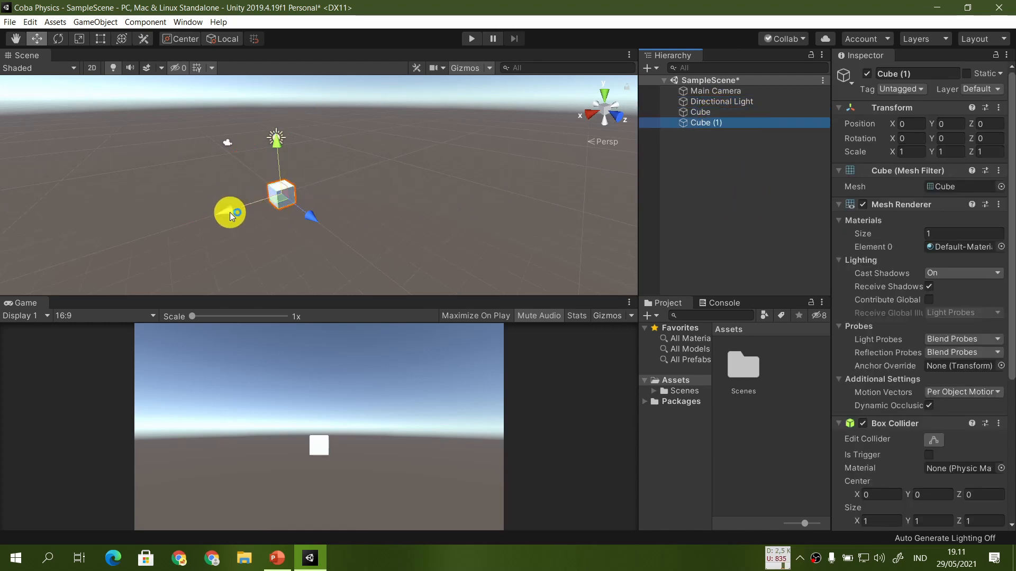
left_click_drag(230, 212, 294, 189)
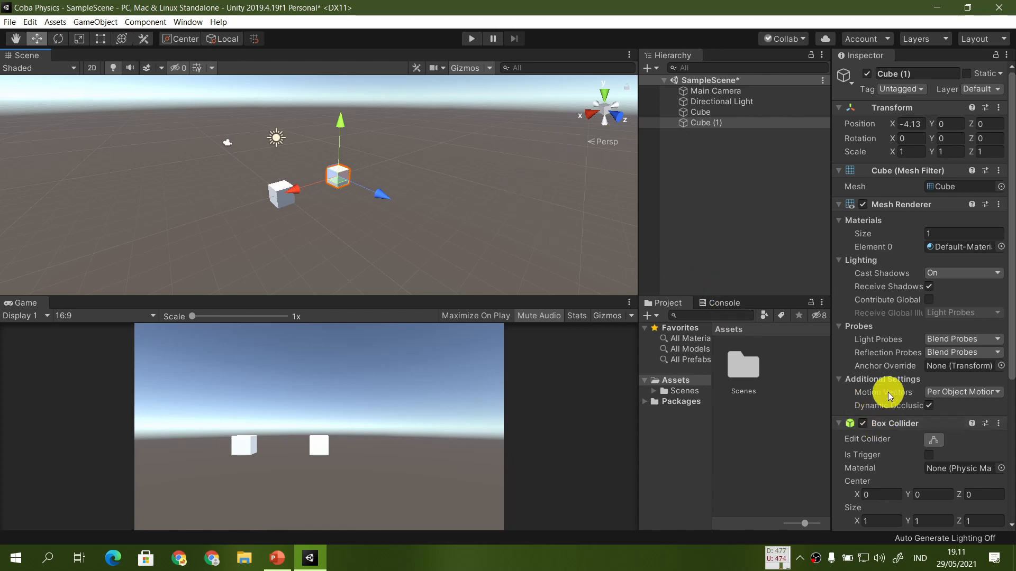
Step: Set the duplicated cube's Rigidbody drag to 1
scroll(888, 392, "down", 4)
left_click(940, 358)
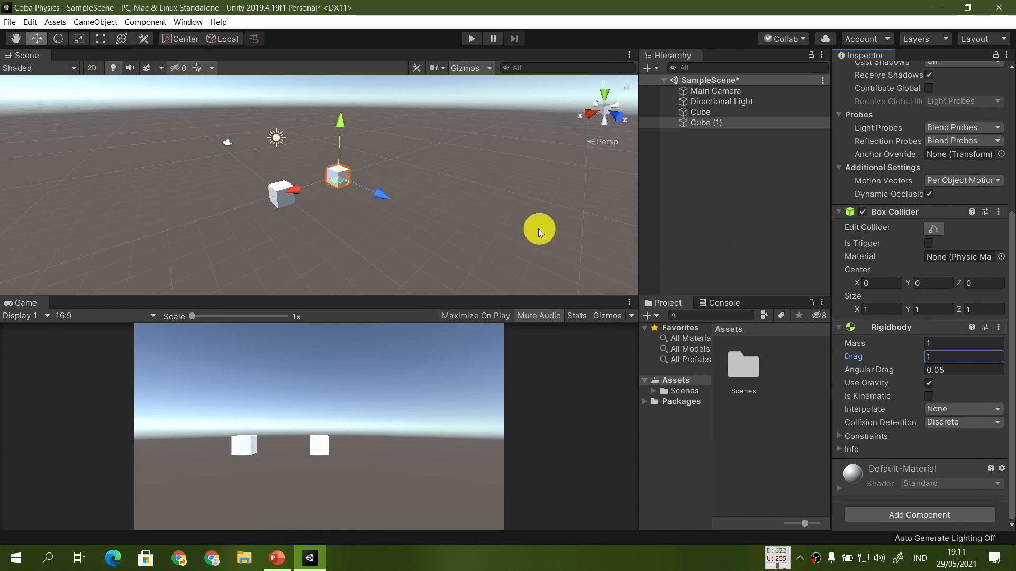
left_click_drag(445, 224, 297, 203, "alt")
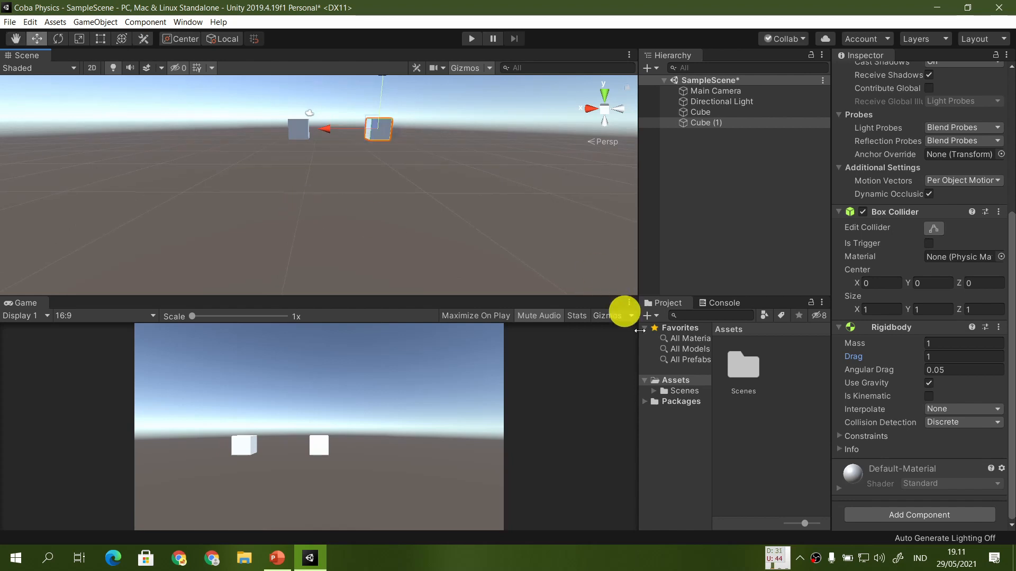
Step: Create a folder named Materials in the project's Assets
right_click(762, 419)
mouse_move(798, 138)
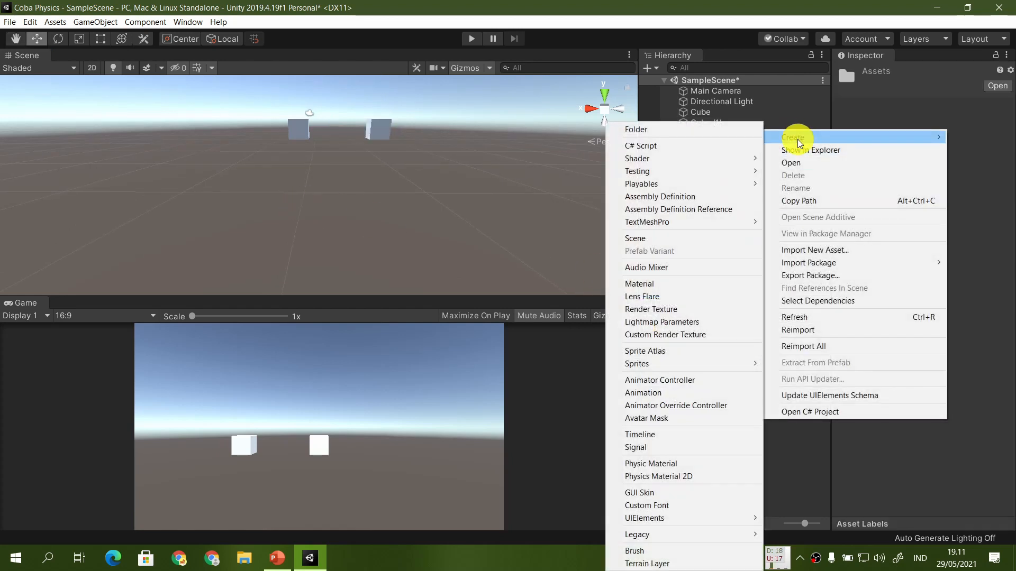
left_click(693, 129)
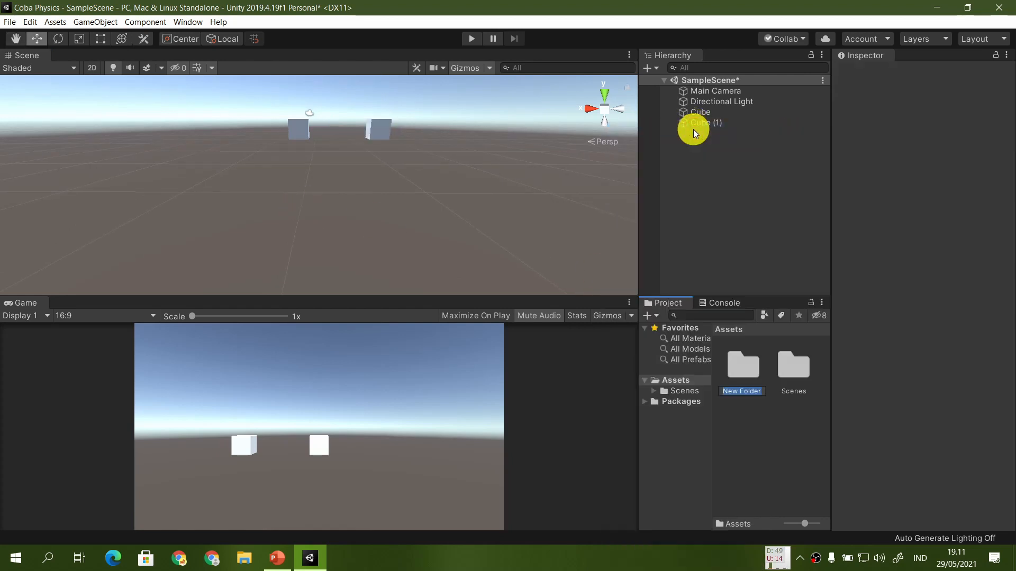
type("Materails")
key("Return")
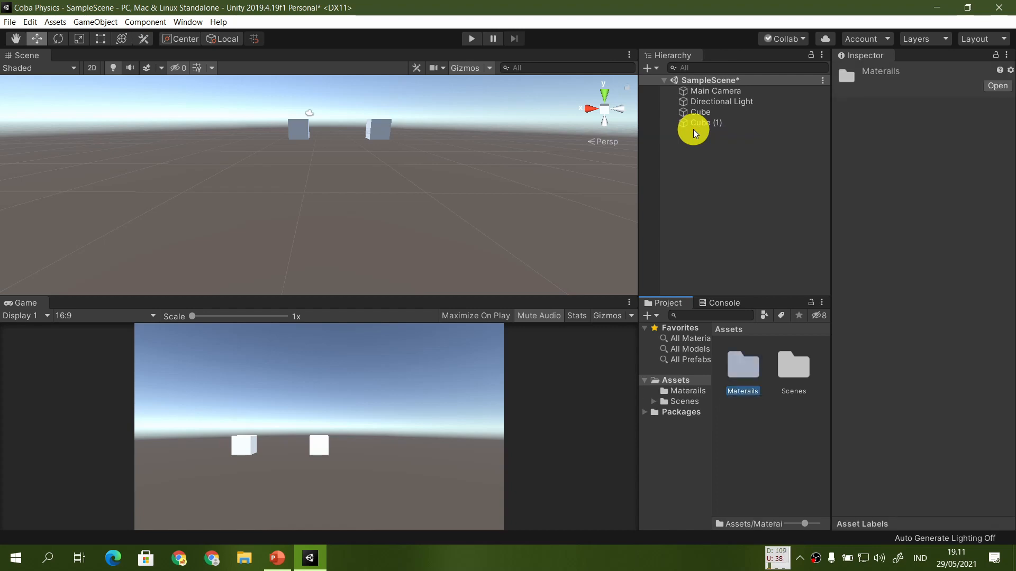
key("F2")
type("Materials")
key("Return")
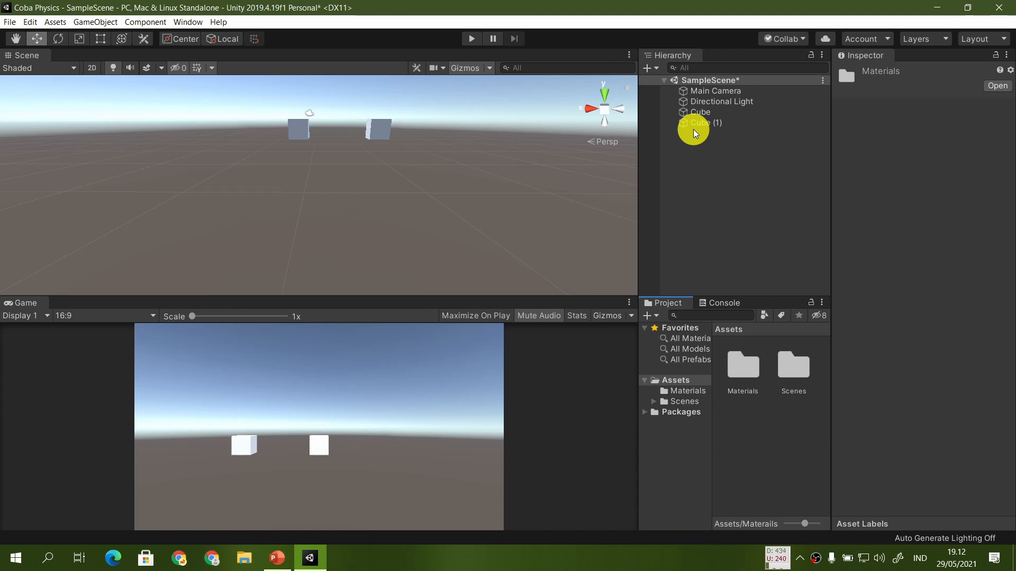
Step: Create a material named "Drag 1" inside the Materials folder
double_click(745, 377)
right_click(746, 380)
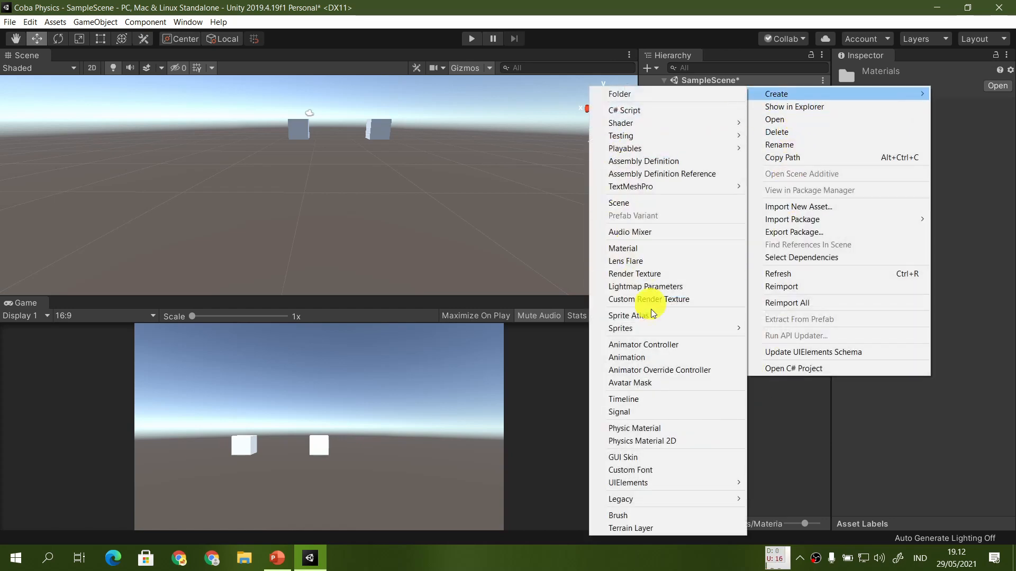
left_click(652, 248)
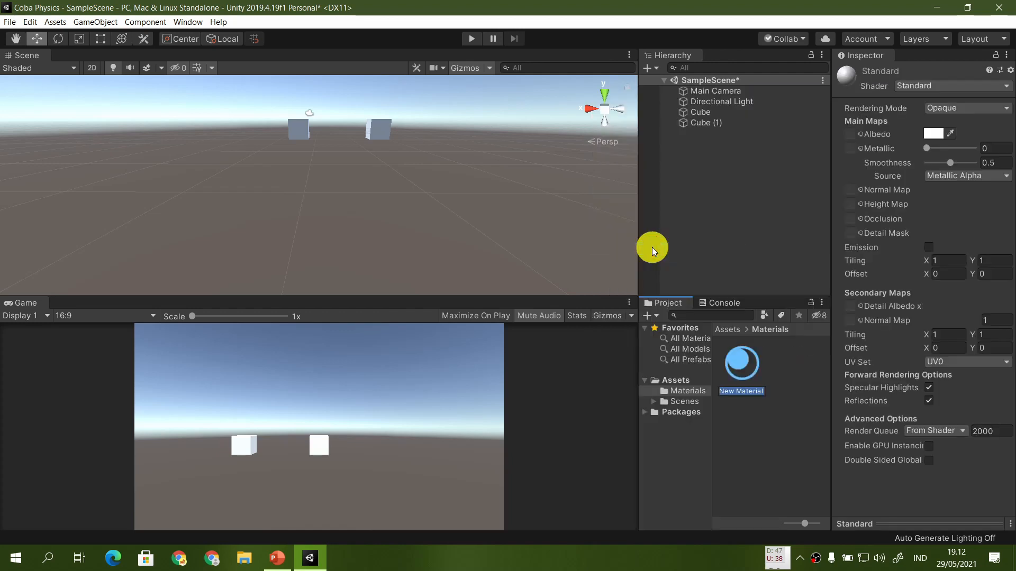
type("Drag 1")
key("Return")
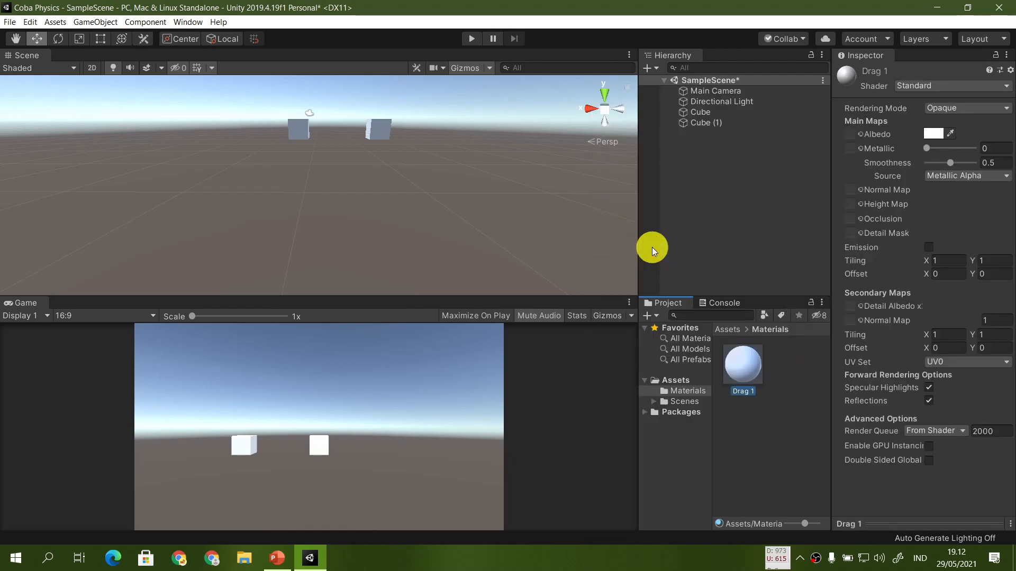
Step: Set the Drag 1 material's albedo to pure red (FF0000) and apply it to the duplicated cube in the scene
left_click(848, 134)
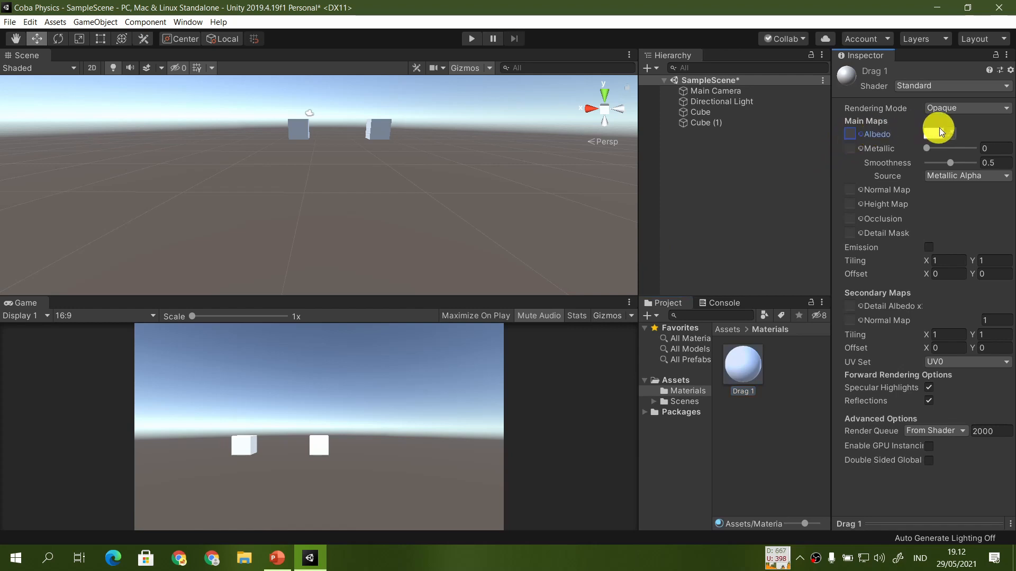
left_click(938, 131)
left_click_drag(722, 271, 795, 253)
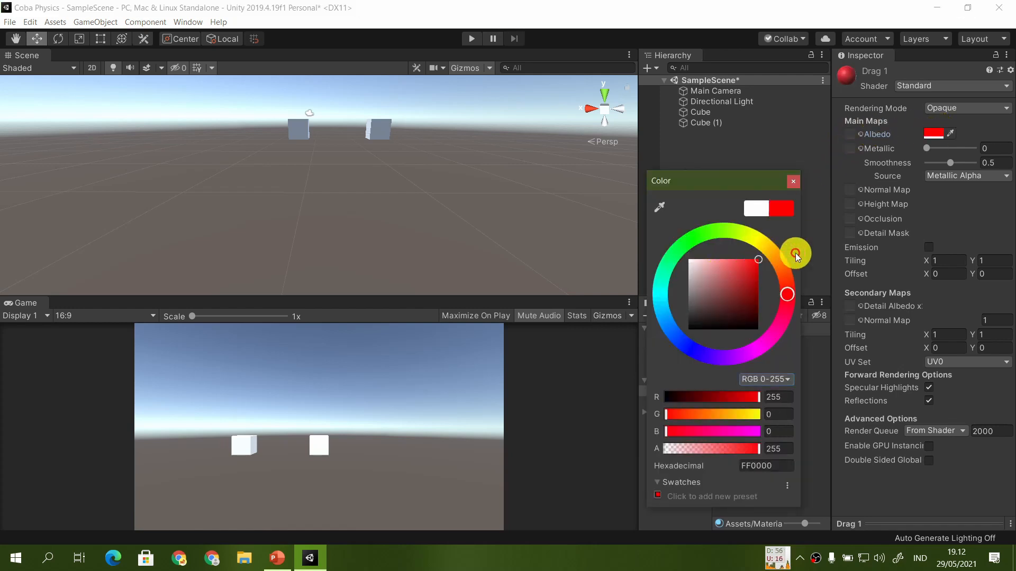
left_click(793, 182)
left_click_drag(741, 363, 374, 135)
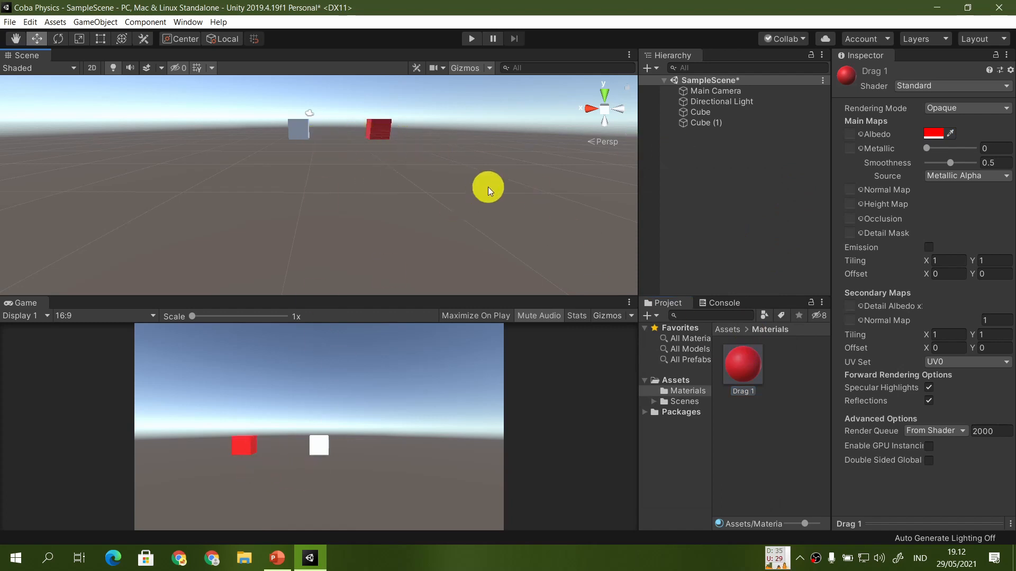
Step: Align the scene view with the Main Camera
mouse_move(485, 185)
left_mouse_down("alt")
mouse_move(302, 172)
mouse_move(206, 175)
mouse_move(340, 183)
mouse_move(181, 185)
mouse_move(251, 176)
mouse_move(662, 192)
mouse_move(335, 215)
mouse_move(430, 185)
mouse_move(494, 181)
left_mouse_up("alt")
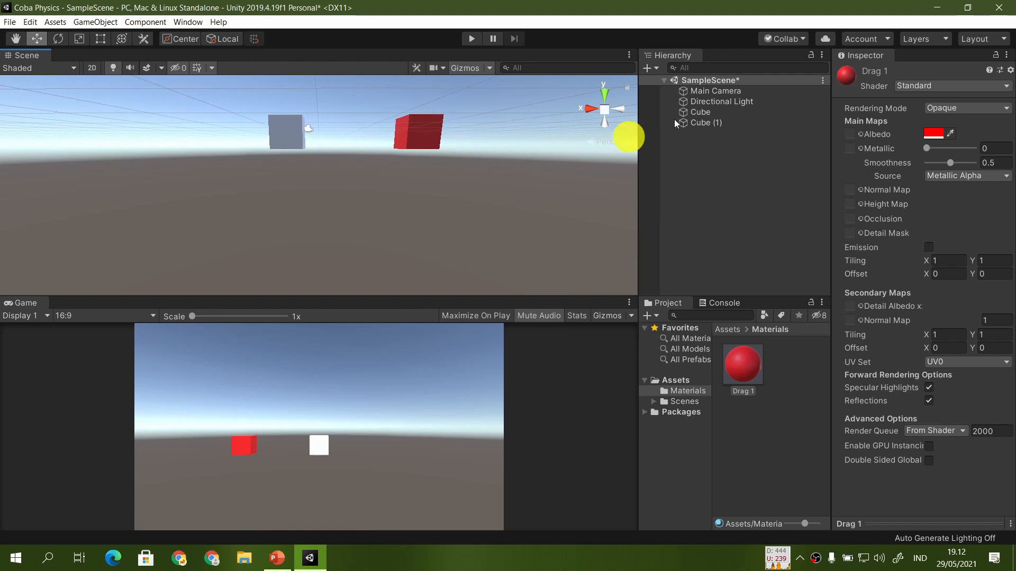
left_click(726, 93)
left_click(77, 22)
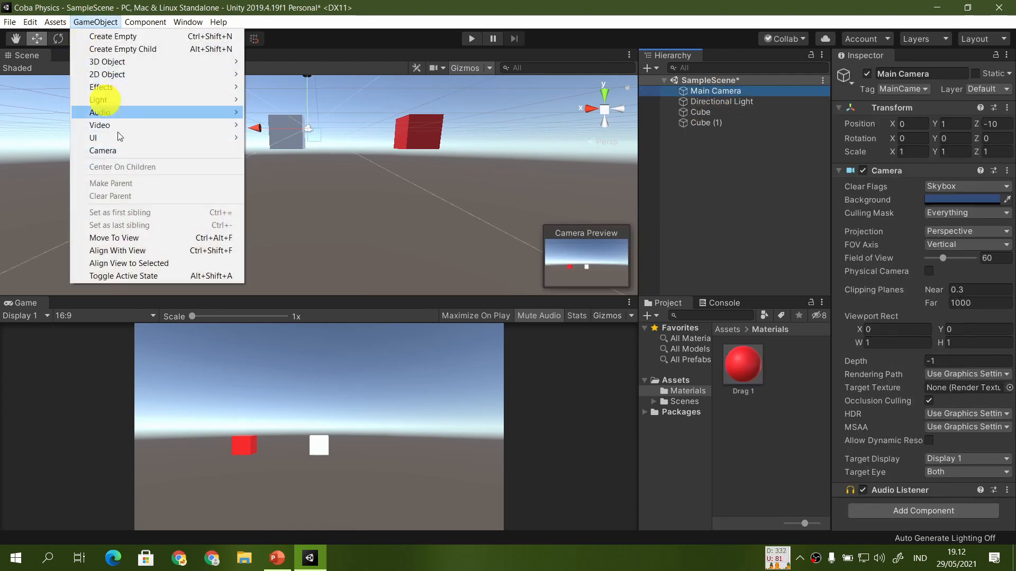
left_click(159, 262)
left_click(159, 264)
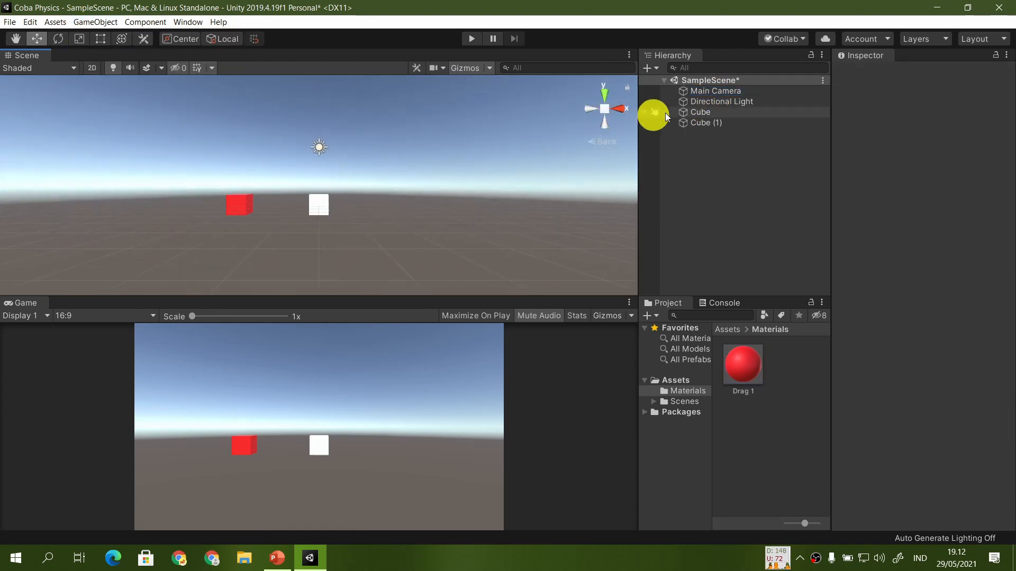
right_click_drag(320, 185, 341, 188)
left_click(341, 187)
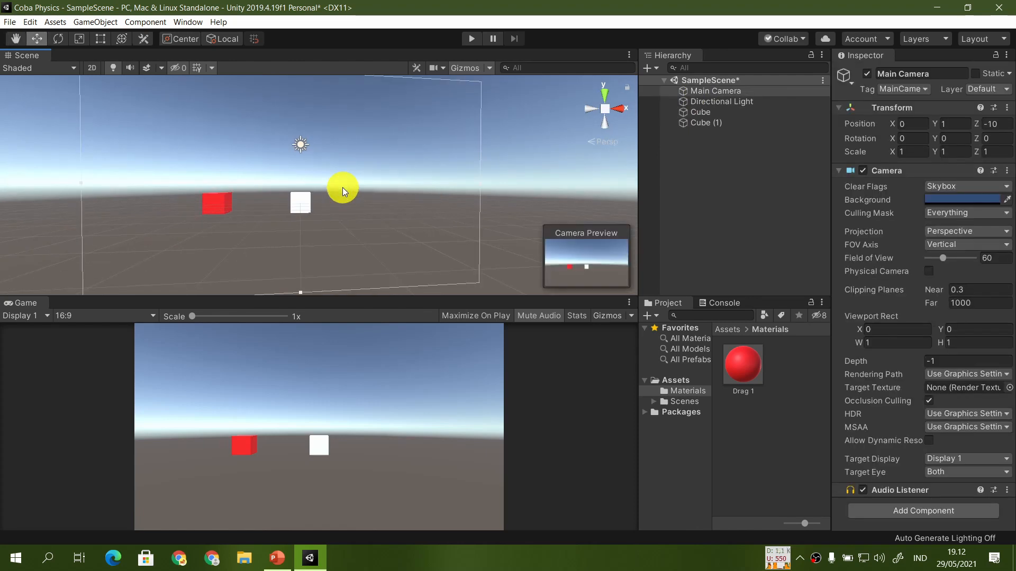
key("ctrl+z")
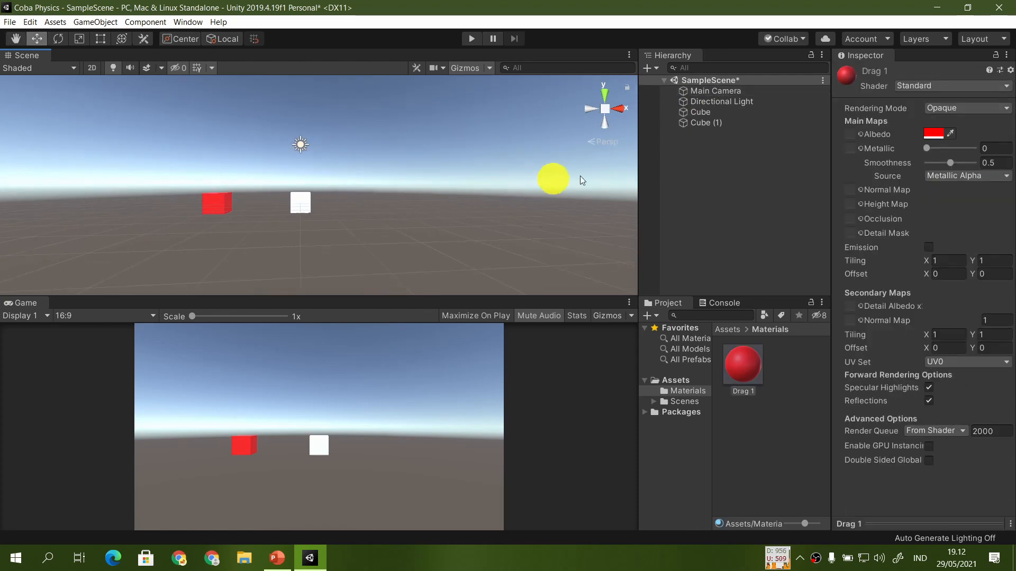
Step: Compare the Rigidbody drag settings of the red cube and the white cube
right_click_drag(417, 200, 367, 213)
key("a")
left_click(273, 137)
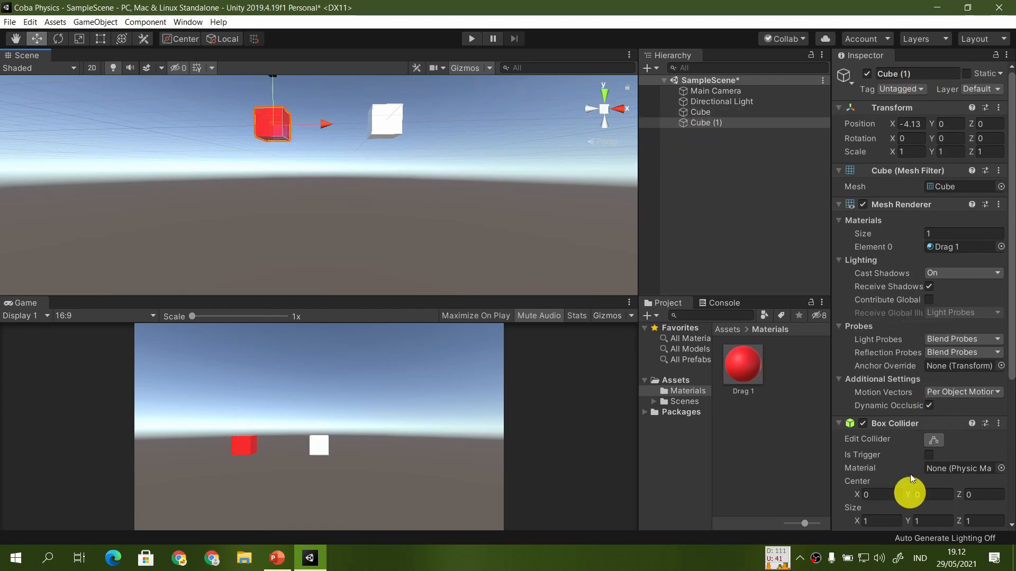
scroll(920, 439, "down", 5)
left_click(916, 357)
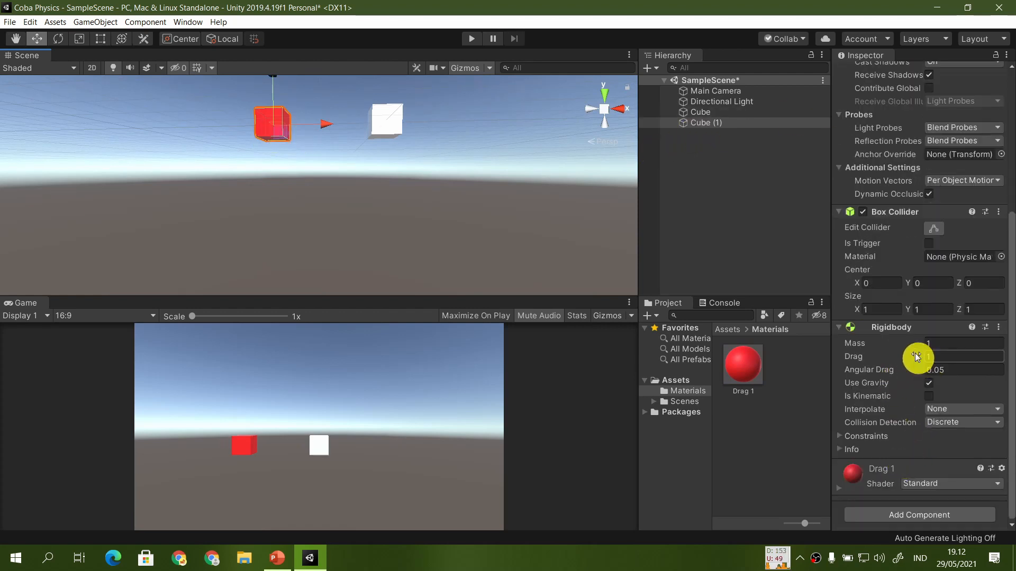
left_click(723, 112)
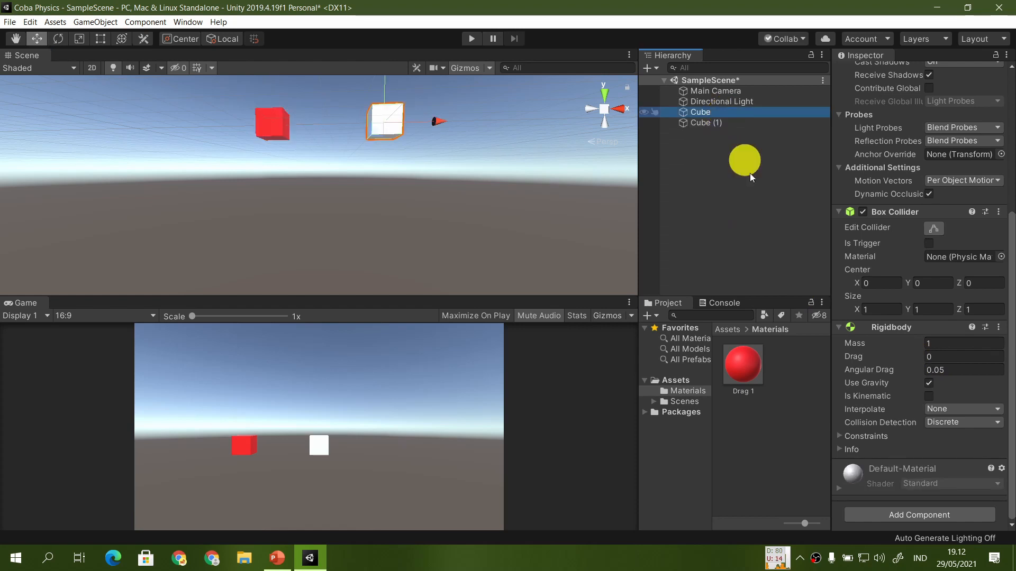
Step: Frame both cubes high in the scene view, leaving open space beneath them for watching the fall
key("s")
right_click_drag(463, 229, 466, 234)
key("e")
key("q")
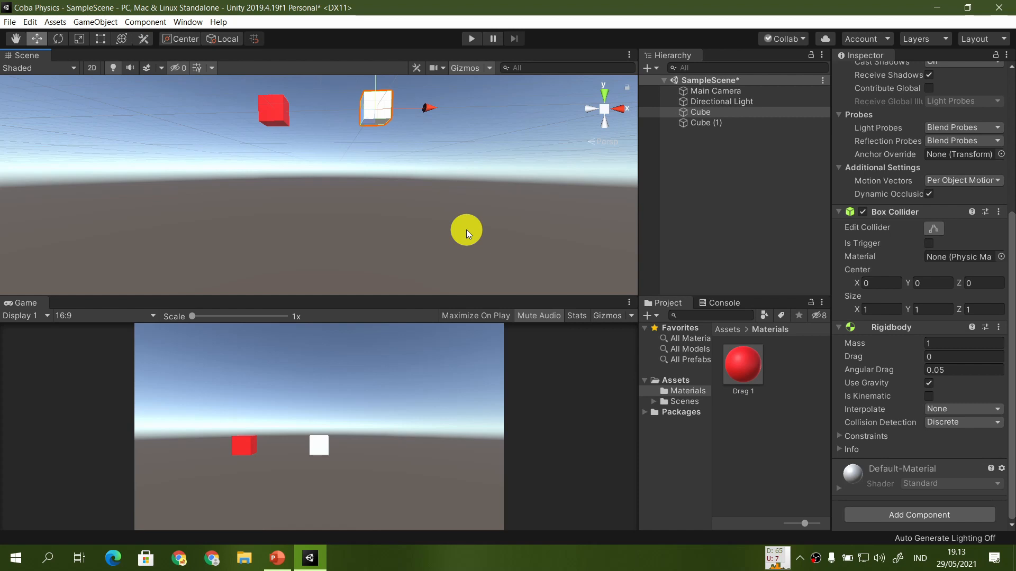
right_click_drag(466, 230, 475, 231)
key("a")
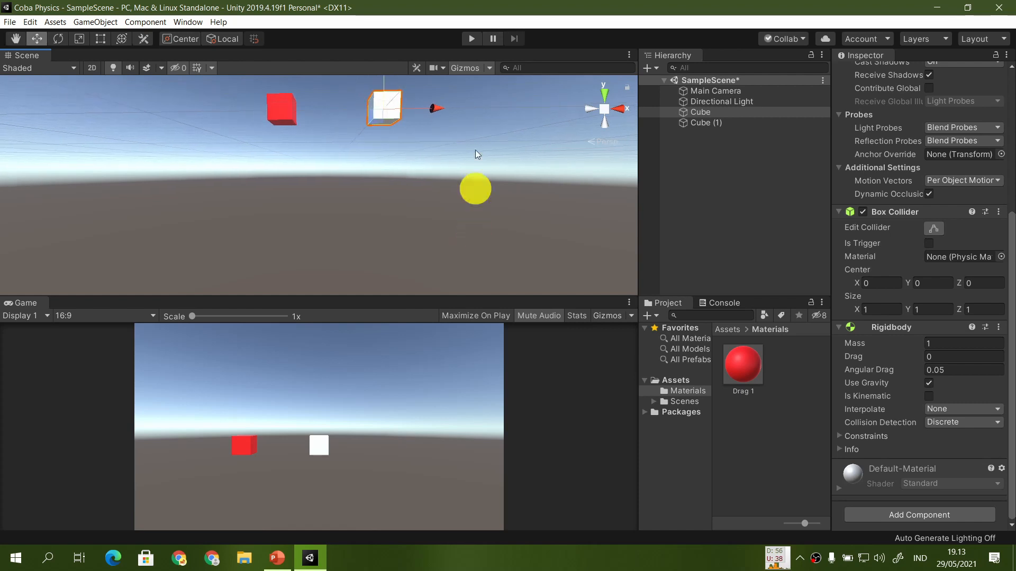
Step: Run the scene twice to compare how the red and white cubes fall, stopping playback after each run
left_click(468, 38)
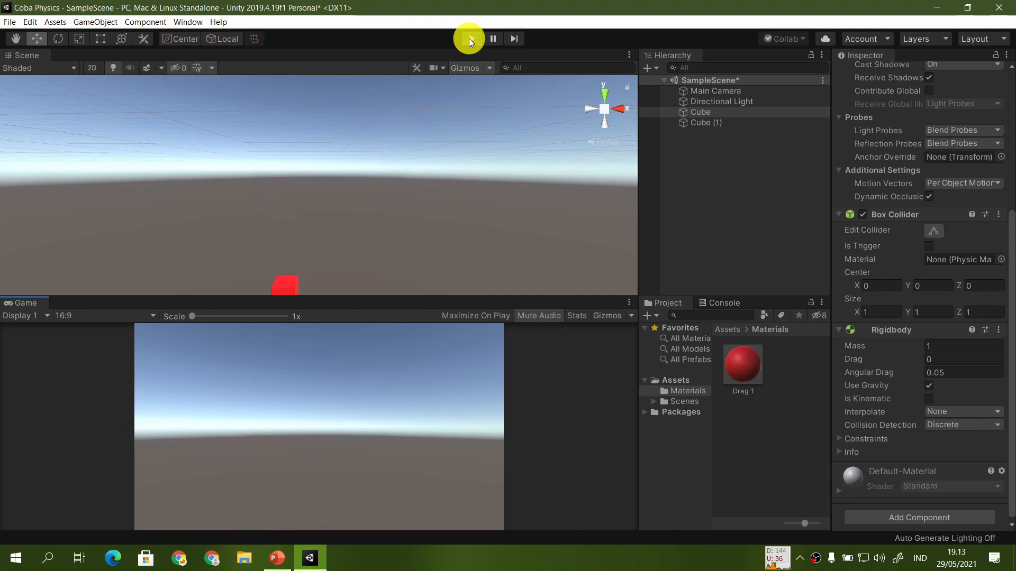
left_click(469, 38)
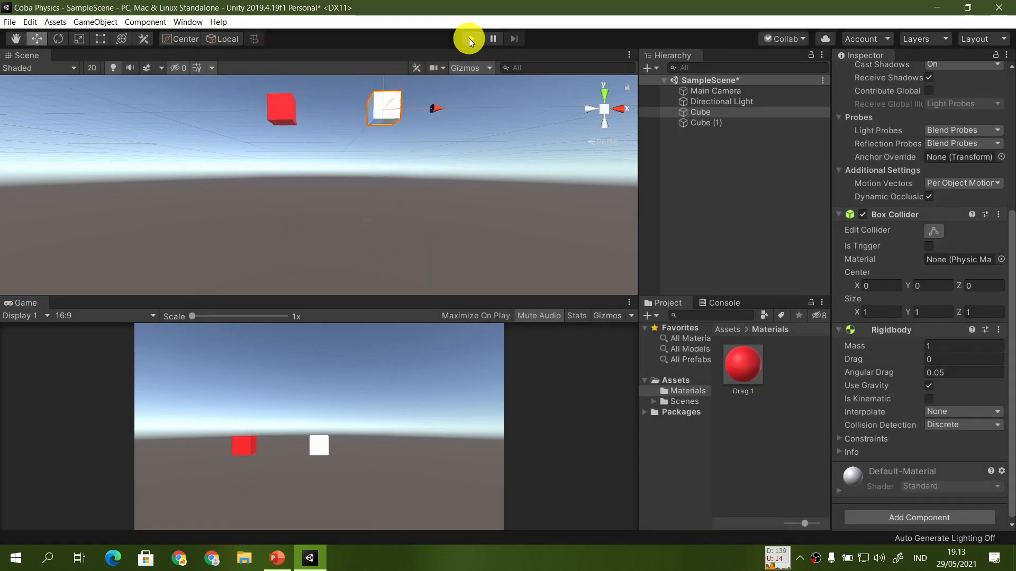
left_click_drag(460, 177, 462, 181, "alt")
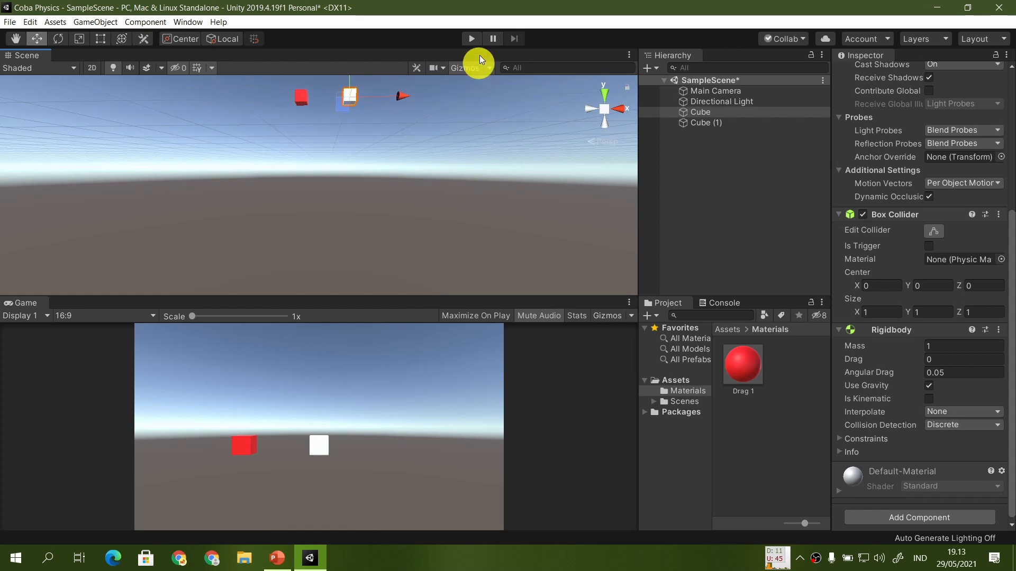
left_click(473, 40)
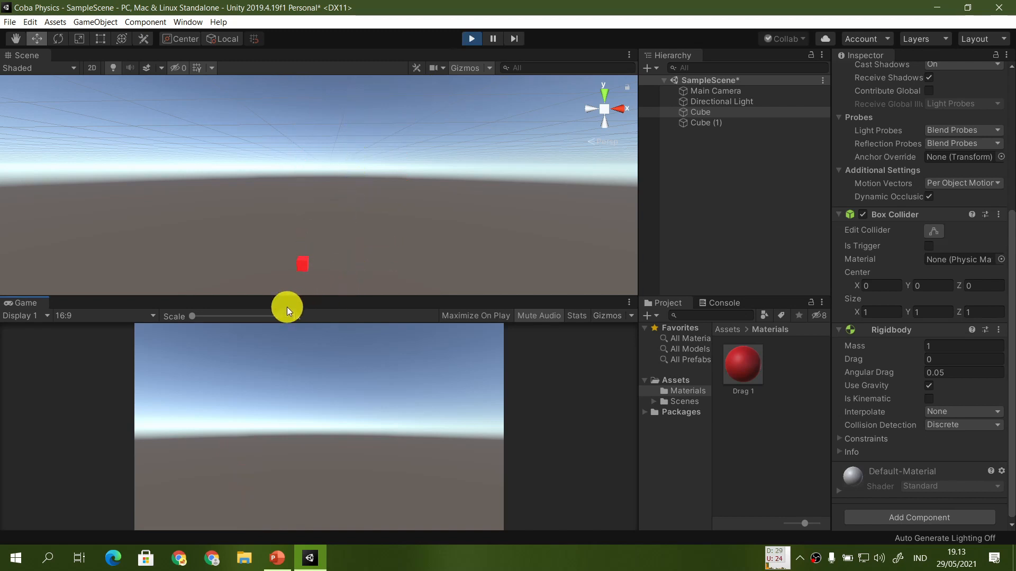
left_click(472, 38)
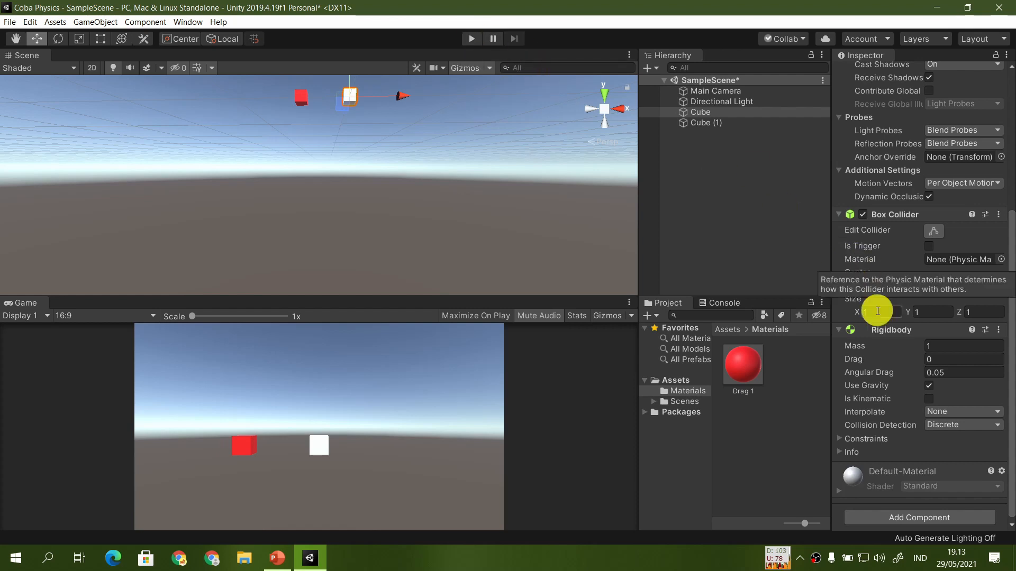
Step: Switch to the PowerPoint slides to review the Rigidbody properties up to Is Kinematic and Interpolate, and return to Unity
left_click(941, 361)
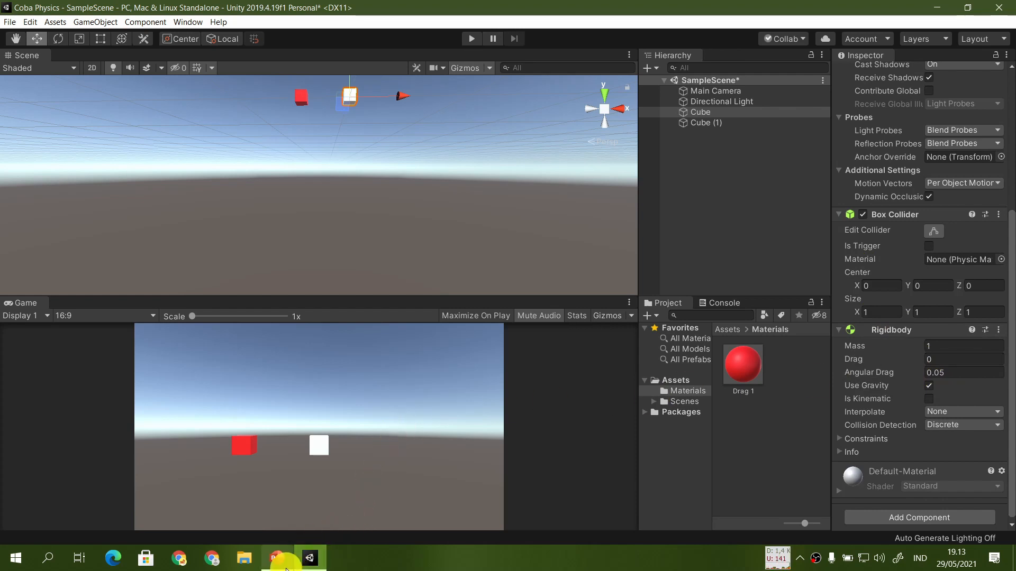
mouse_move(855, 362)
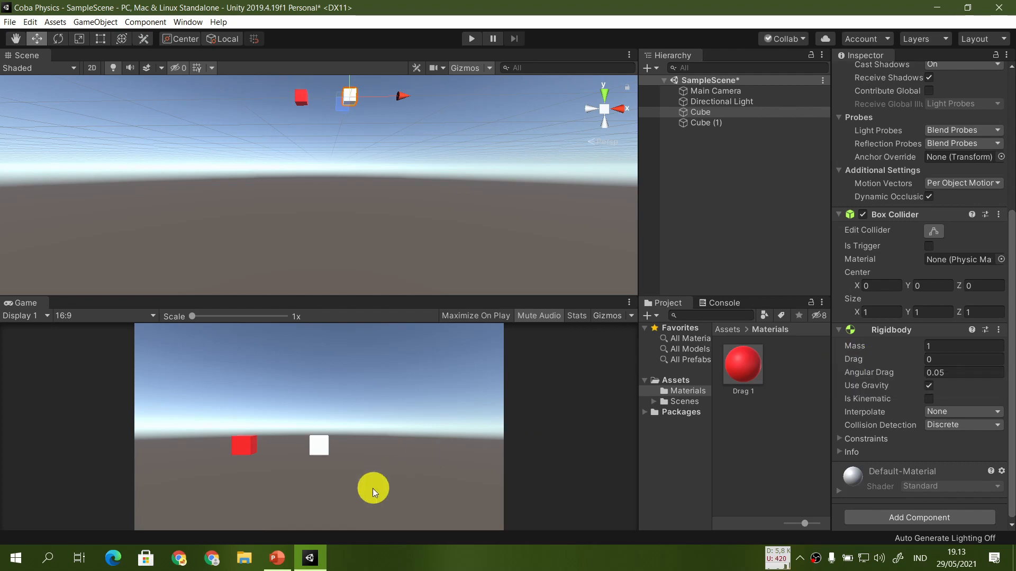
left_click(277, 556)
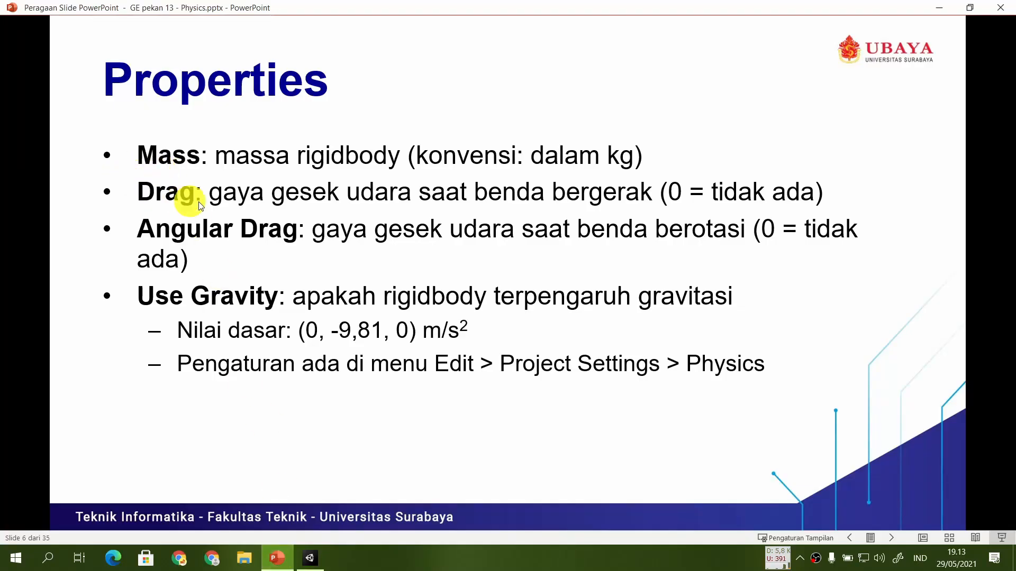
left_click(433, 390)
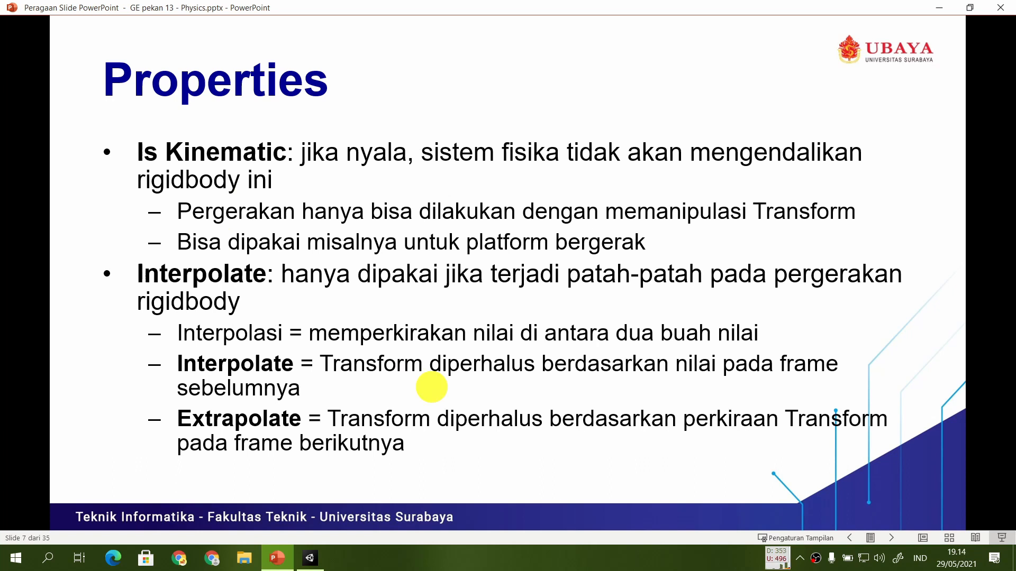
left_click(310, 558)
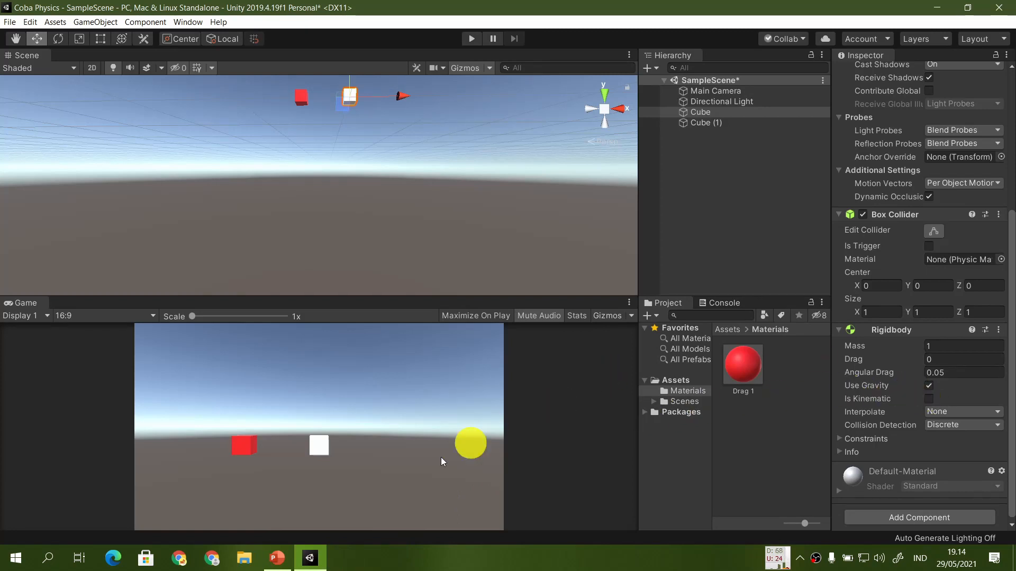
left_click(277, 557)
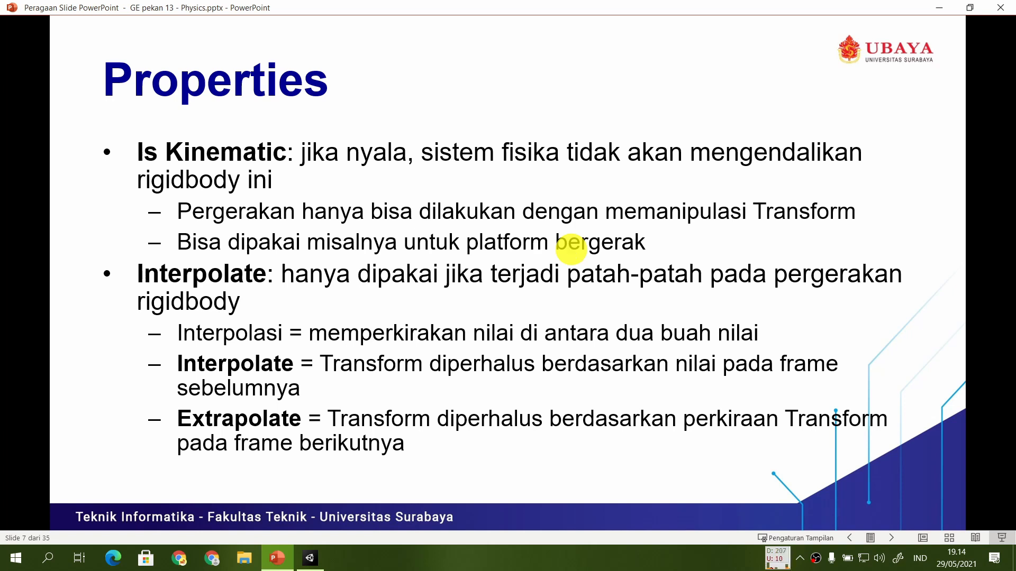
left_click(310, 558)
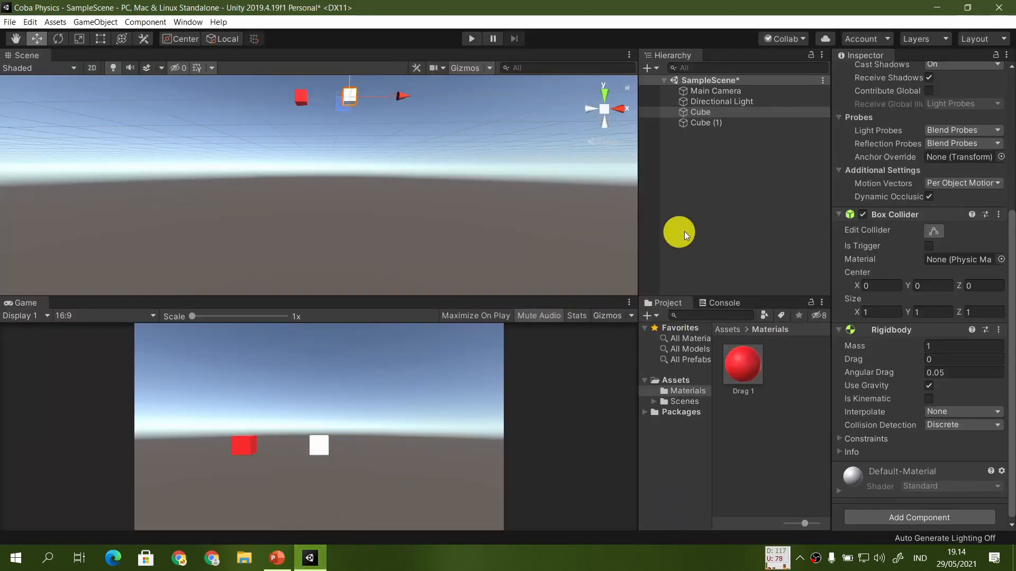
Step: Enable Is Kinematic on the red cube's Rigidbody and test it in play mode by toggling the option off and on
left_click(706, 123)
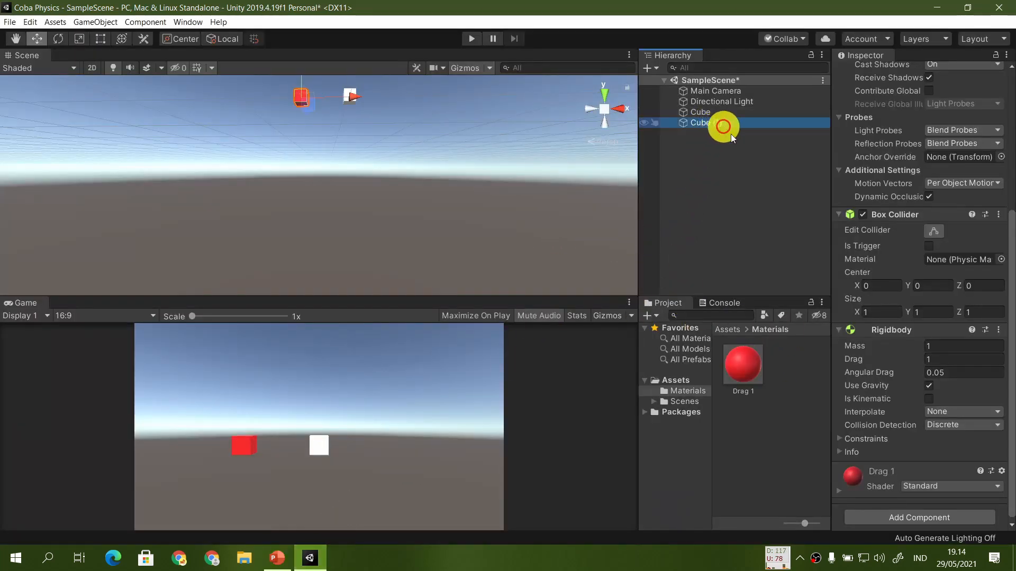
left_click(930, 399)
left_click(472, 39)
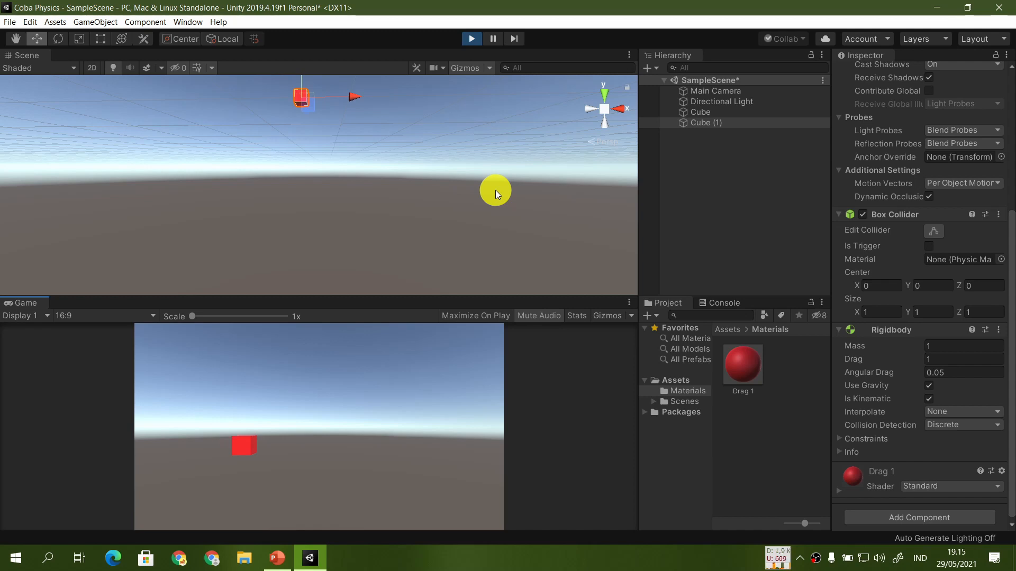
left_click(929, 398)
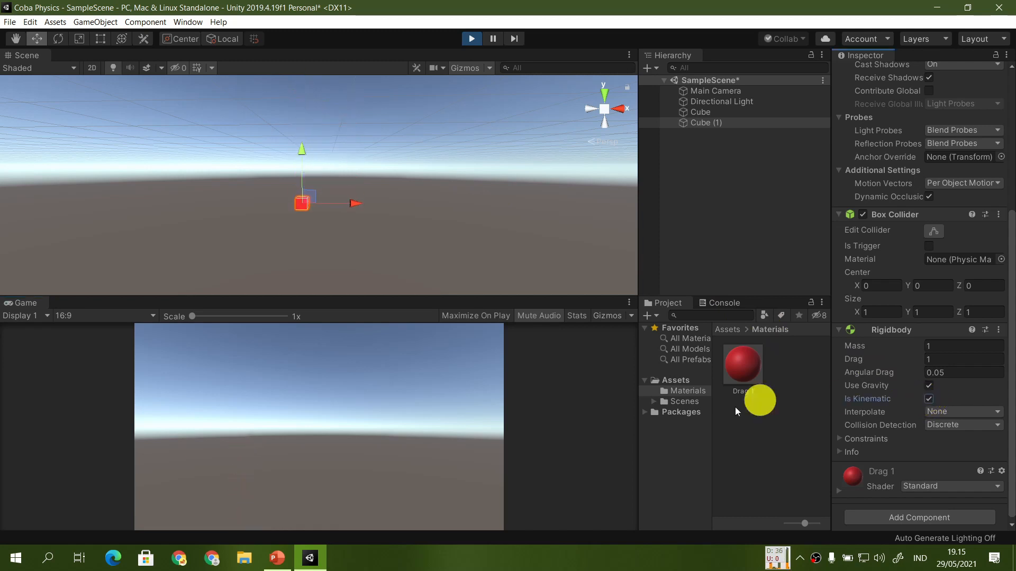
left_click(468, 40)
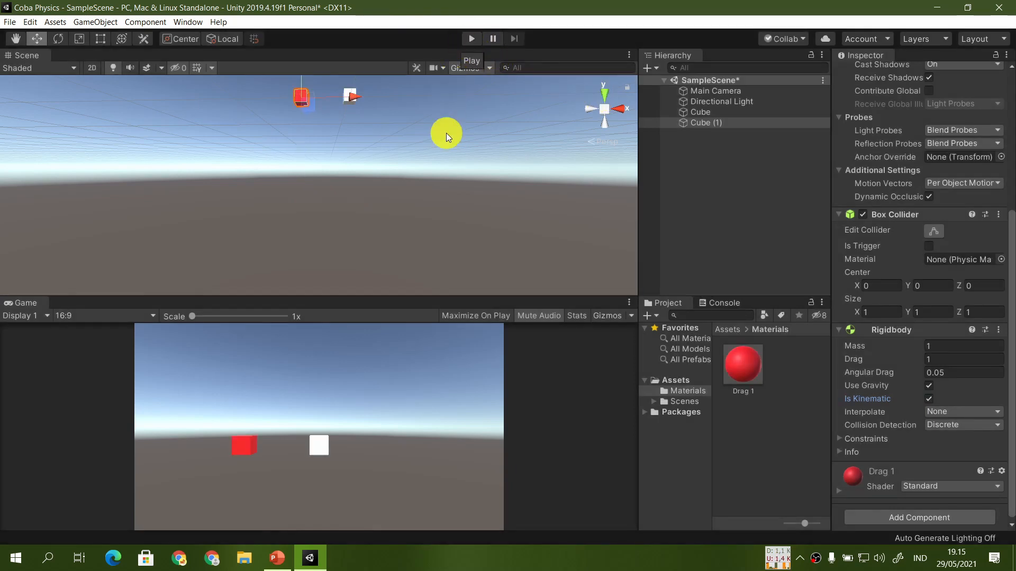
Step: Bring both cubes to the middle of the scene view and activate the Move tool on the white cube
key("e")
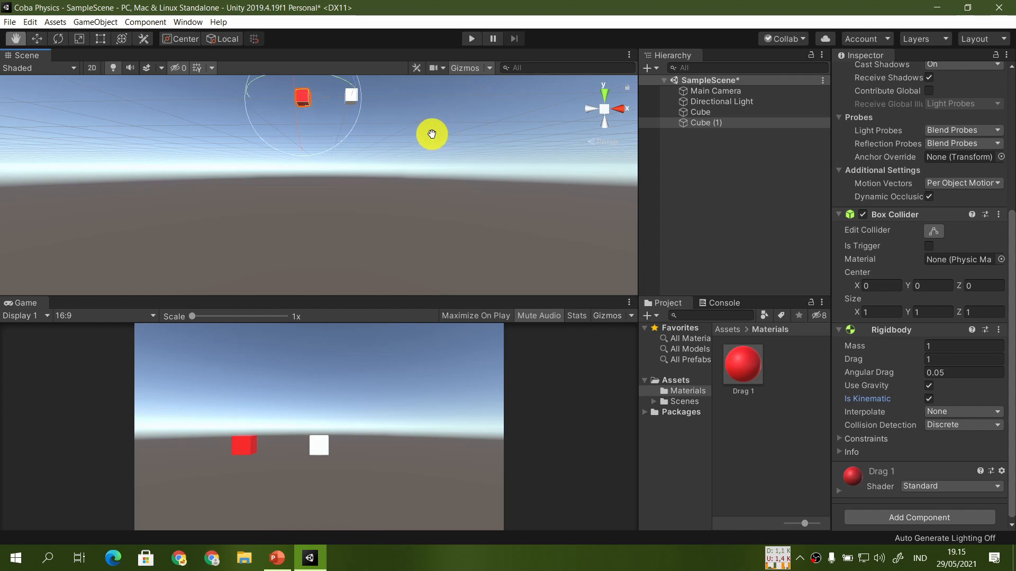
left_click(433, 134)
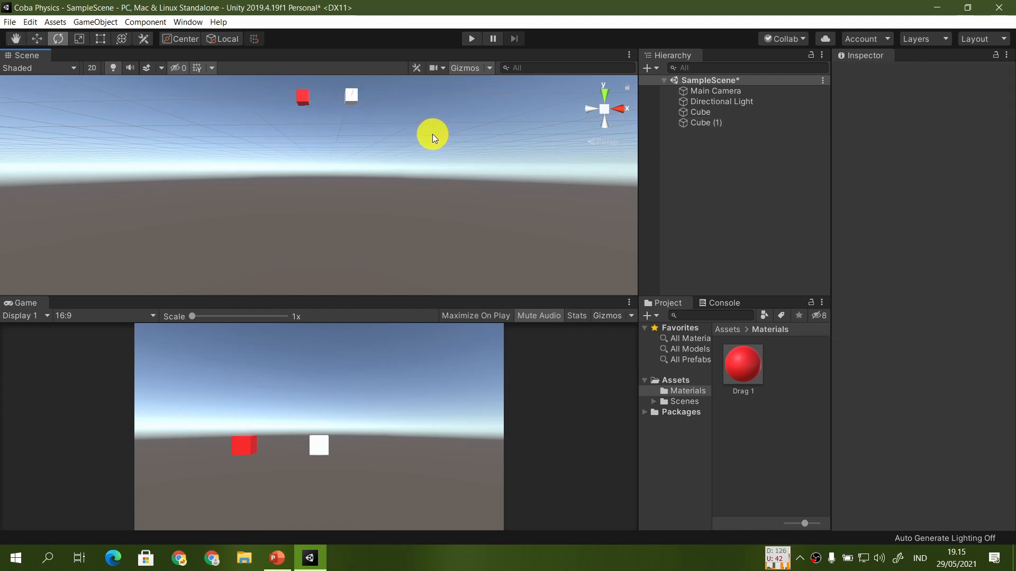
key("q")
key("e")
key("q")
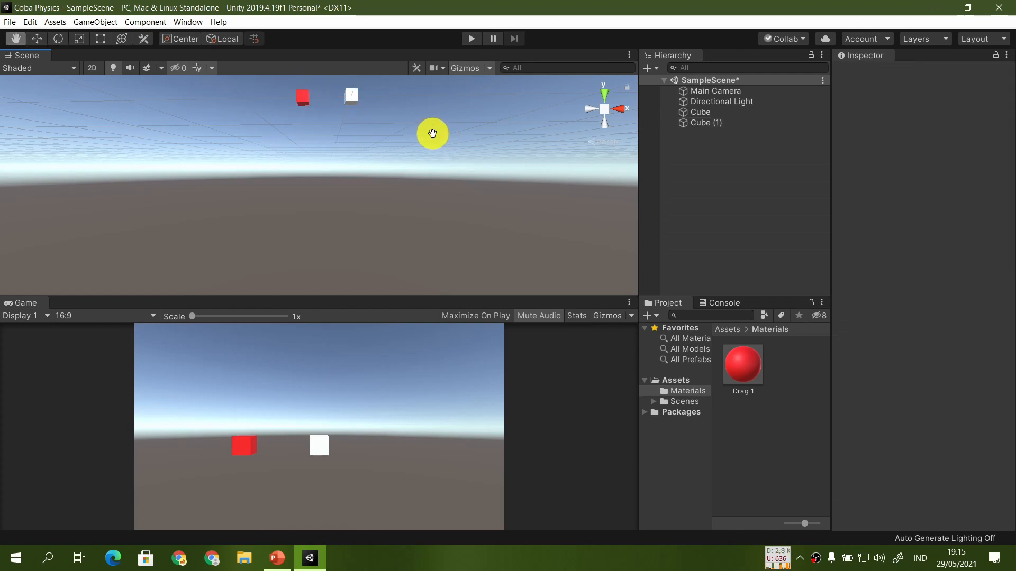
mouse_move(432, 134)
right_mouse_down()
mouse_move(442, 131)
mouse_move(428, 133)
right_mouse_up()
key("e")
key("w")
key("e")
left_click(383, 179)
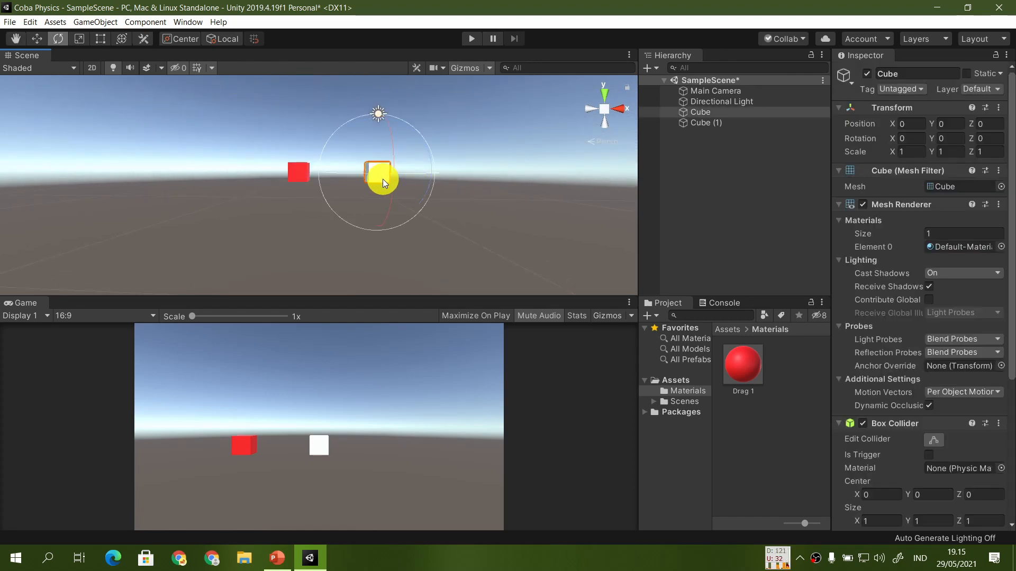
key("w")
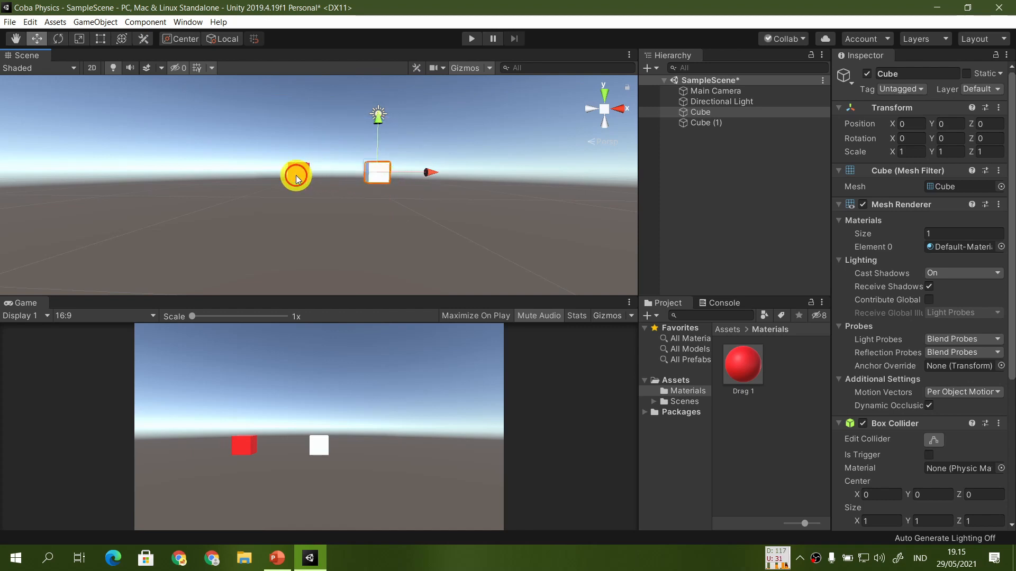
Step: Compare the Rigidbody Is Kinematic settings of the red cube and the white cube
left_click(296, 176)
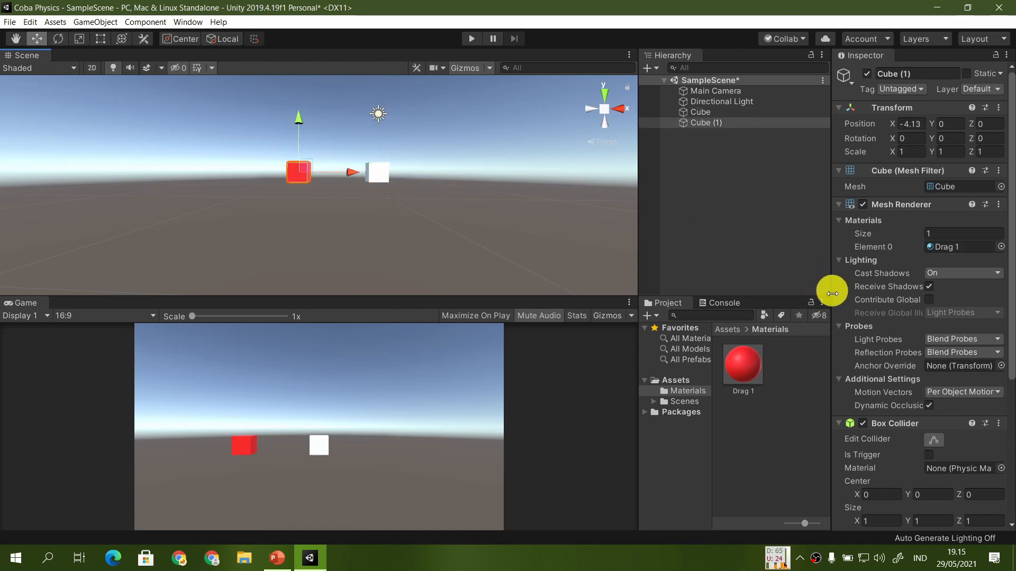
scroll(841, 294, "down", 4)
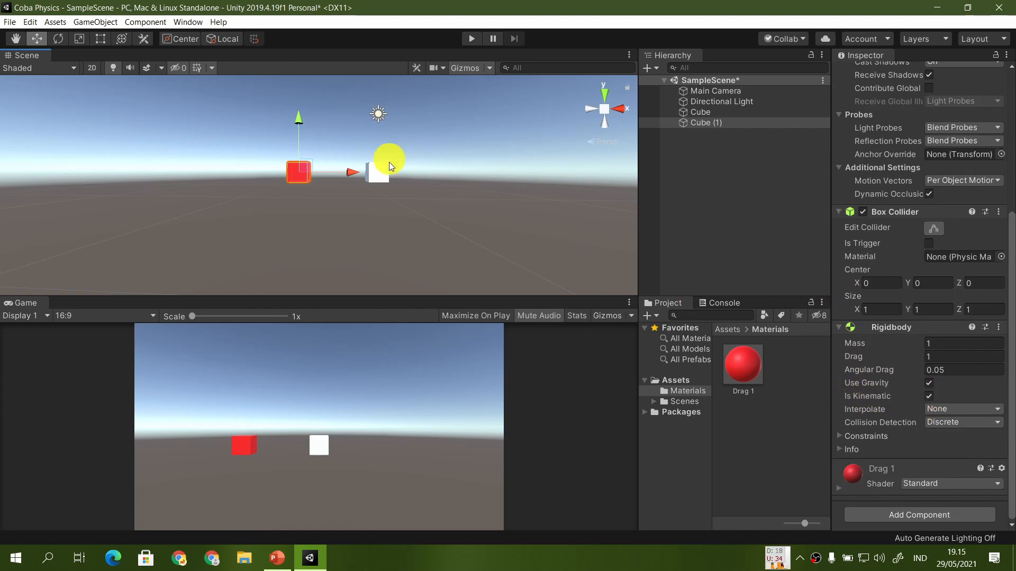
left_click(381, 174)
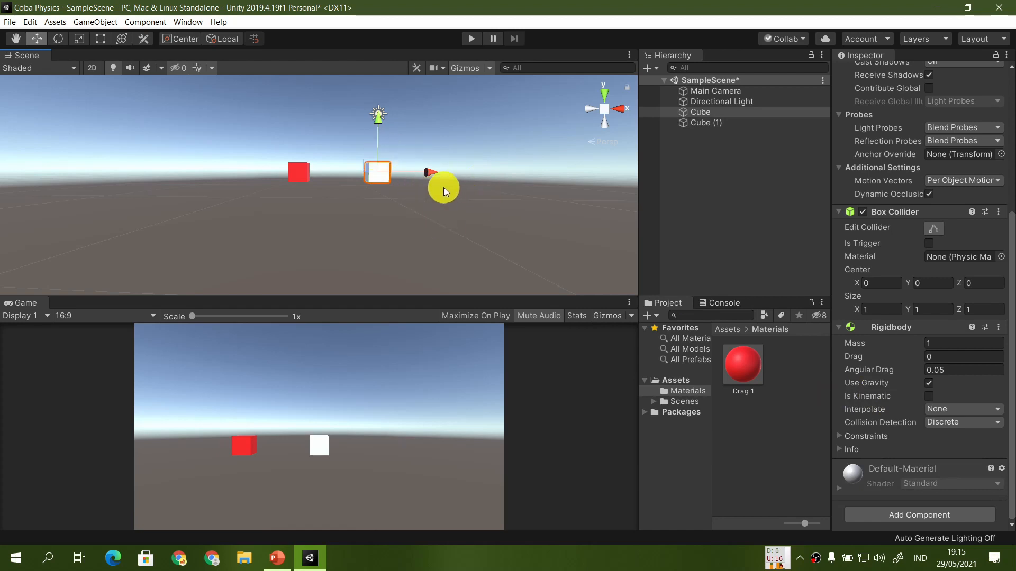
middle_click_drag(452, 170, 456, 194)
left_click(312, 216)
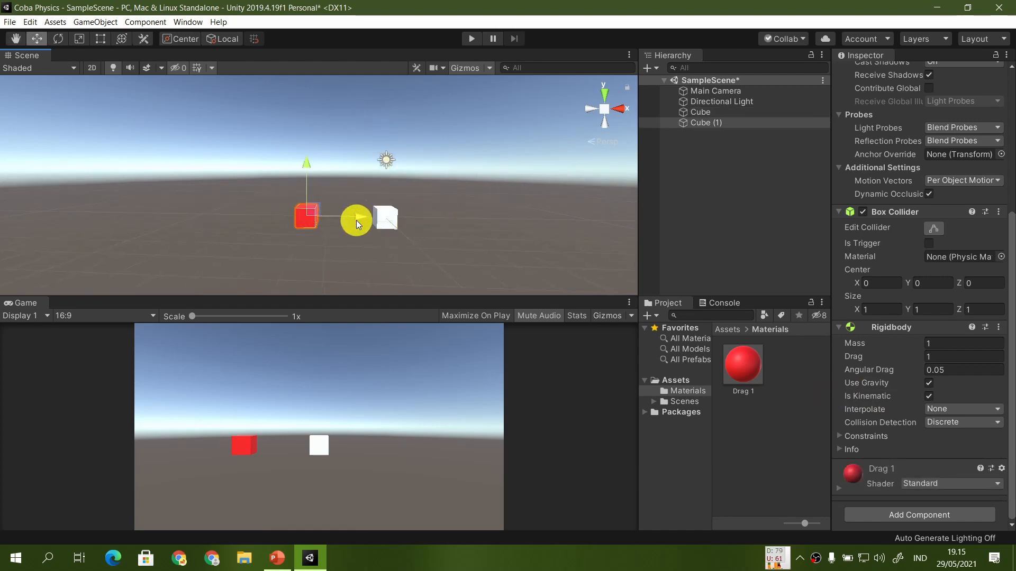
Step: Move the white cube above the red cube, to about X -4.05 and Y 3.19
left_click(389, 218)
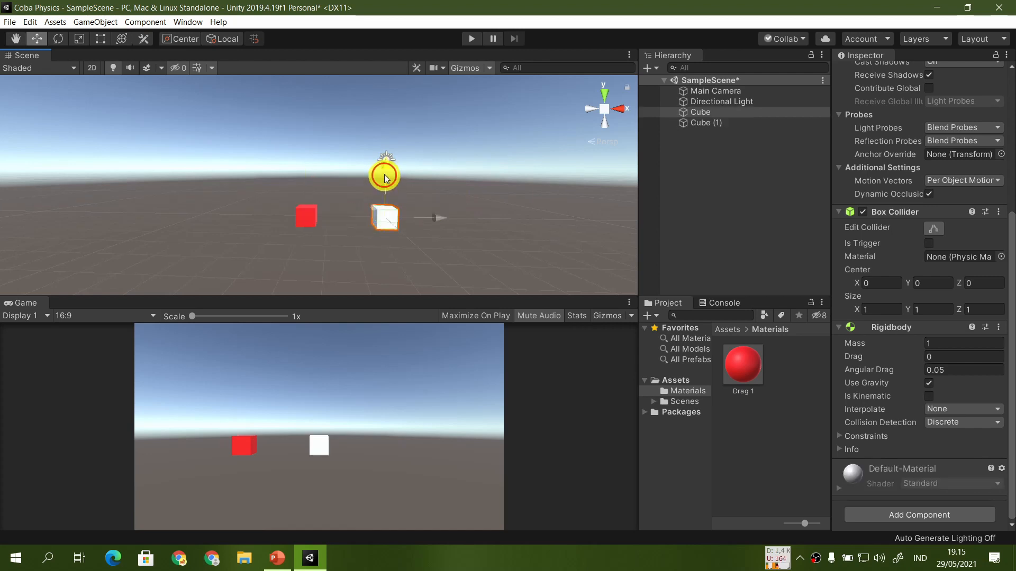
left_click_drag(385, 175, 383, 120)
left_click_drag(430, 154, 357, 154)
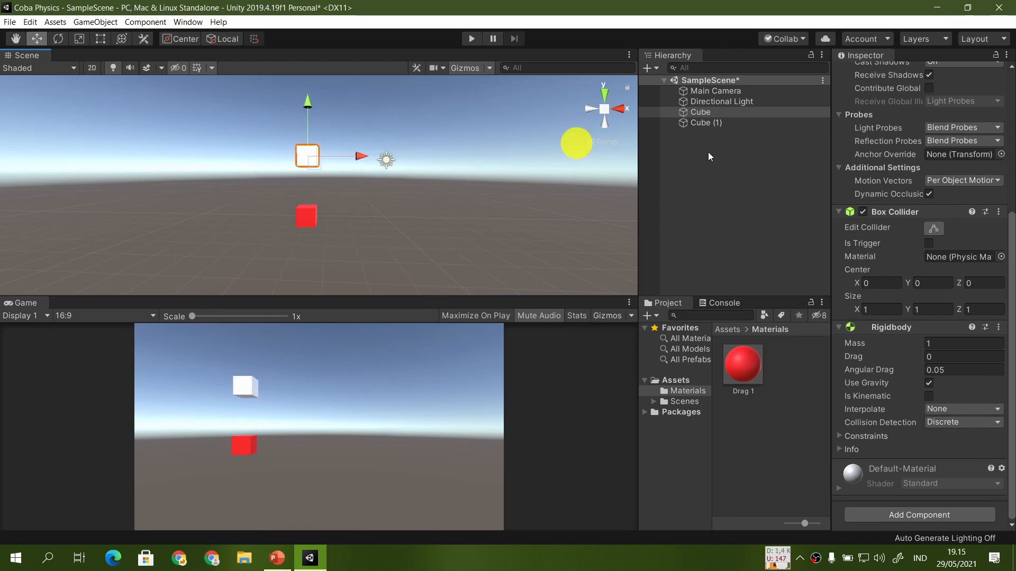
Step: Rename the white cube as Dynamic RB and the red cube as Kinematic RB
scroll(951, 167, "up", 5)
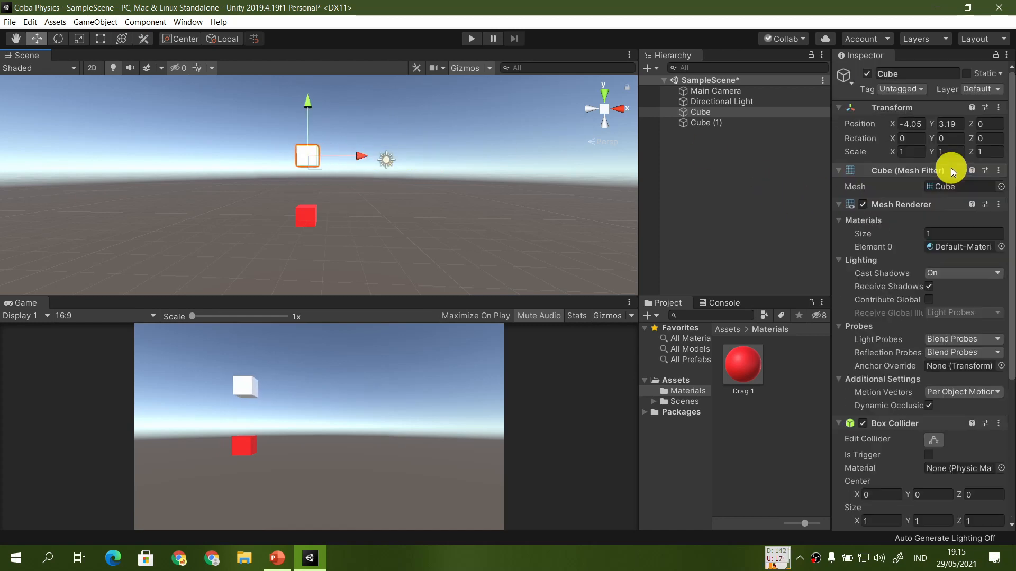
left_click(894, 73)
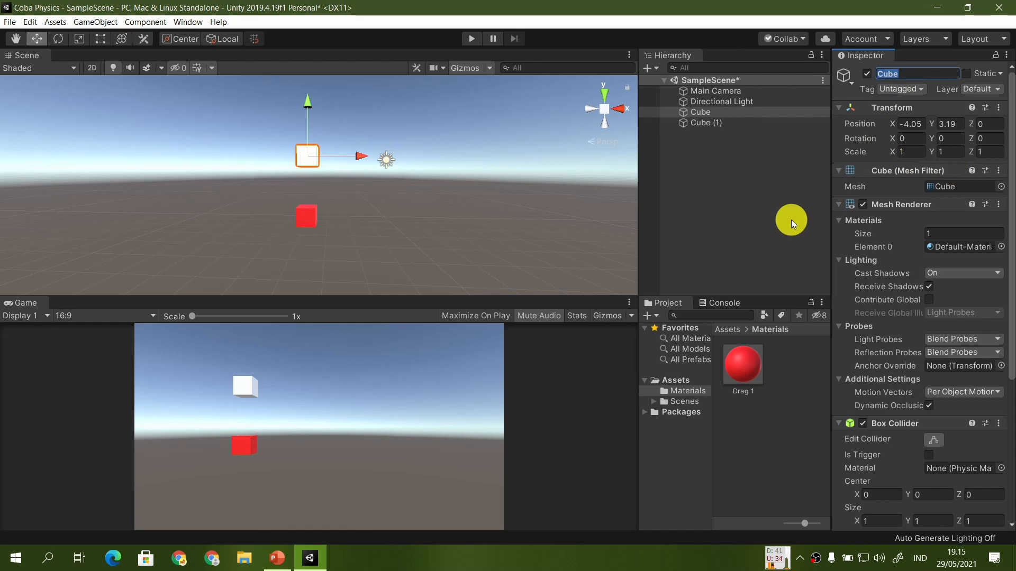
type("Dynamic RB")
key("Return")
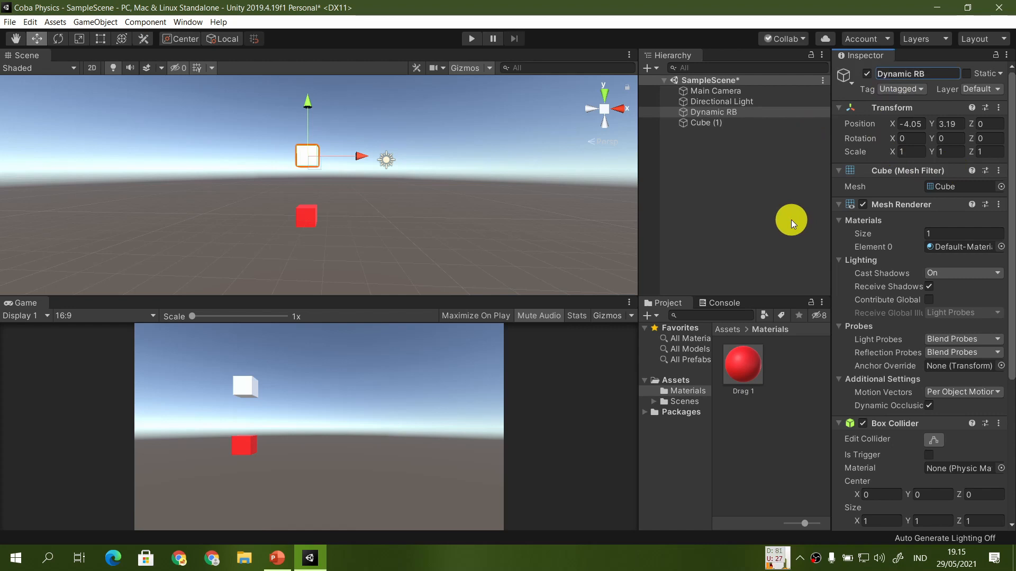
left_click(752, 124)
left_click(922, 74)
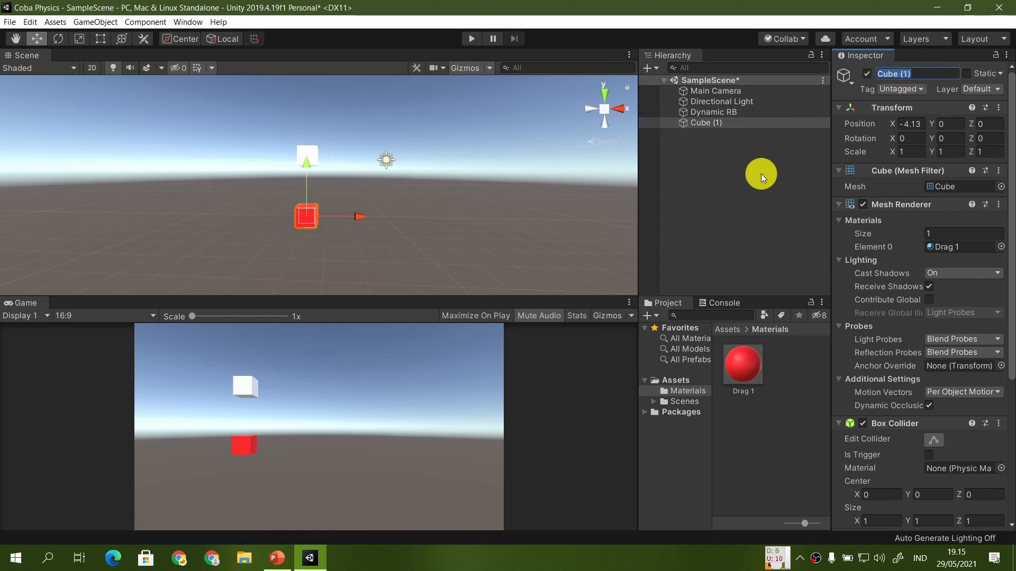
type("Kinematic RB")
key("Return")
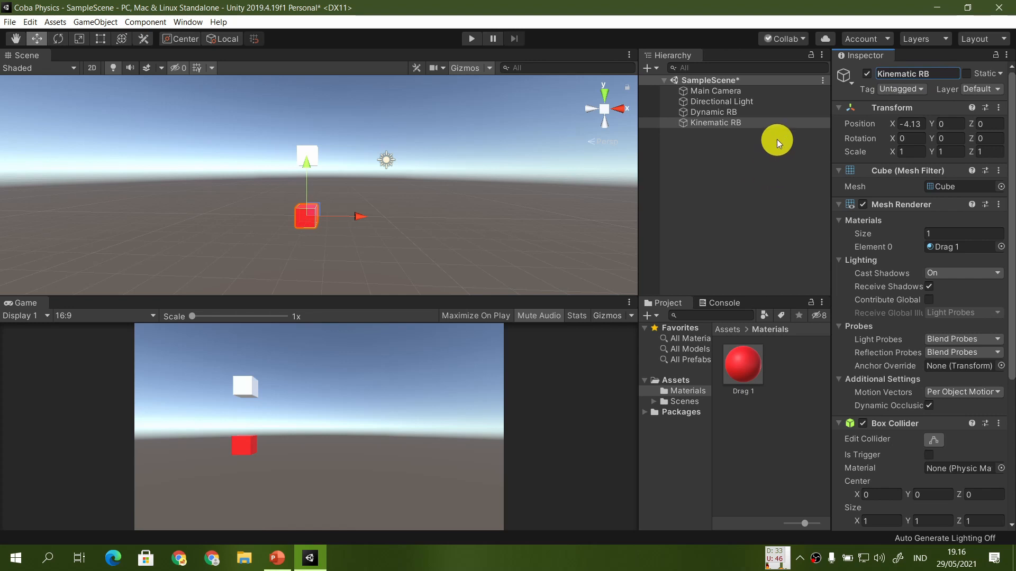
Step: Set the X position of both Dynamic RB and Kinematic RB to 0 so they line up vertically
left_click(768, 114)
left_click(767, 126, "ctrl")
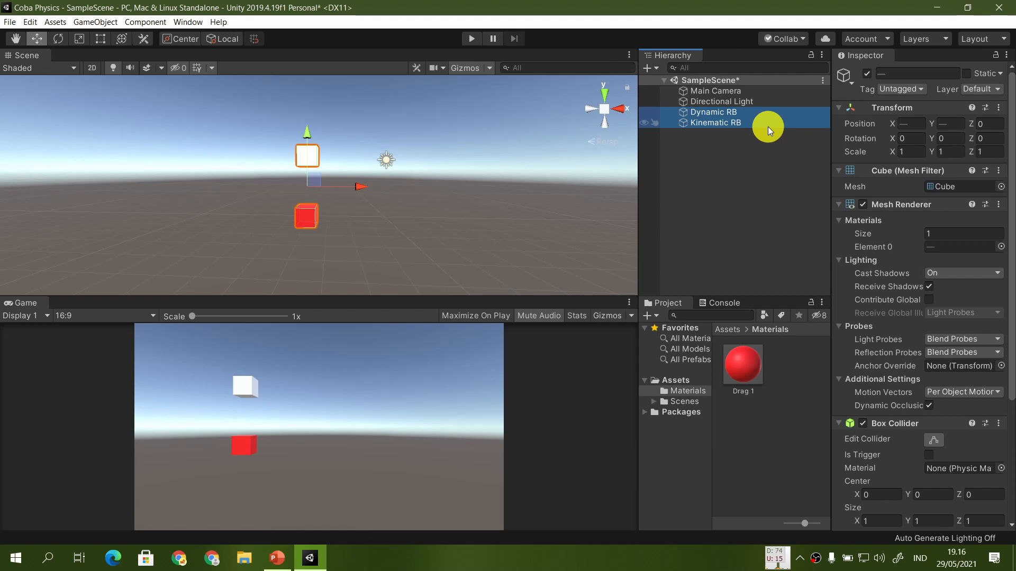
left_click(916, 123)
type("0")
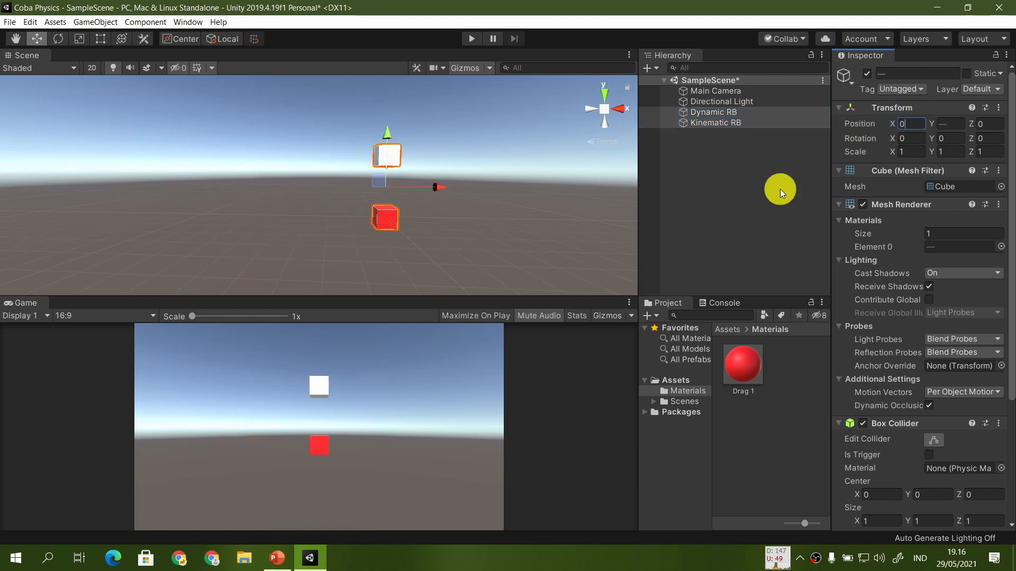
left_click(762, 111)
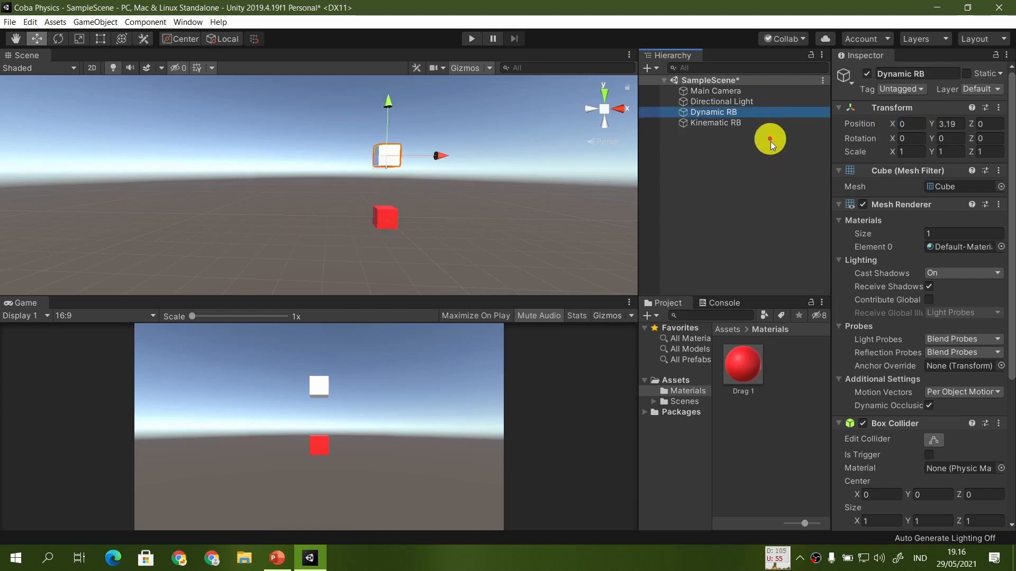
Step: Set the Y position of Dynamic RB to 4
left_click(949, 123)
type("4")
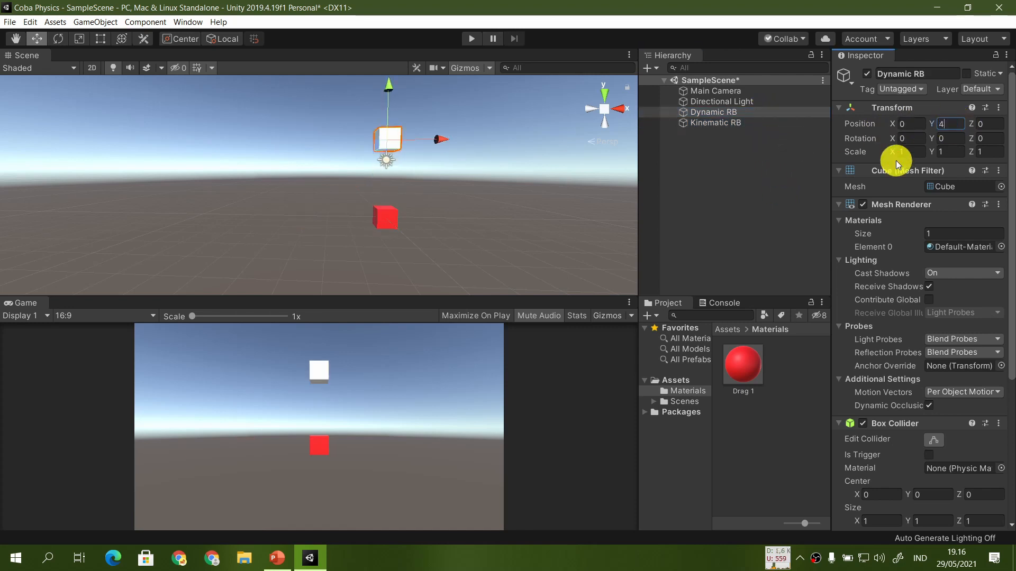
left_click(747, 125)
left_click(752, 111)
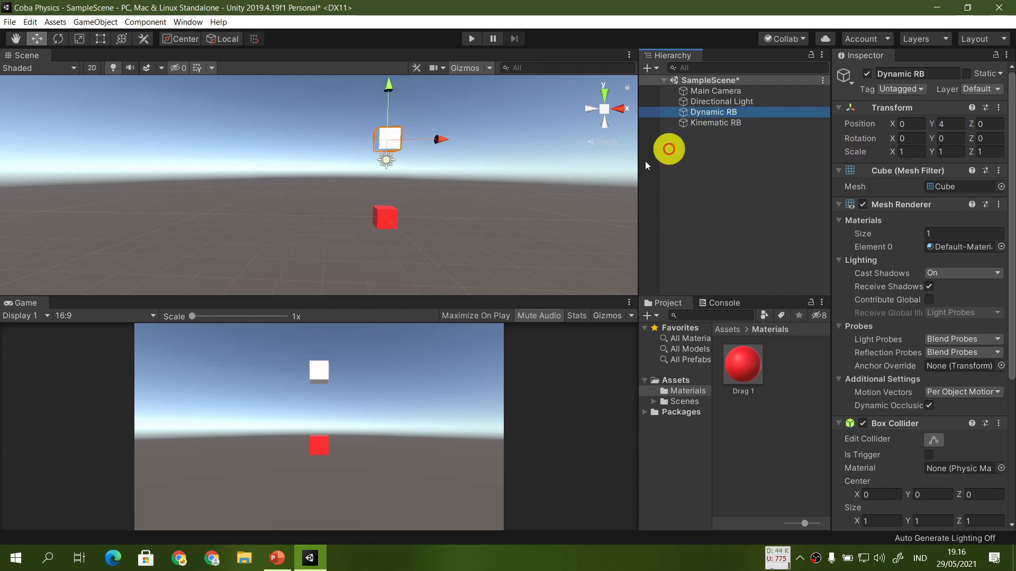
Step: Run the scene to watch Dynamic RB fall onto Kinematic RB, and stop playback
scroll(525, 208, "down", 5)
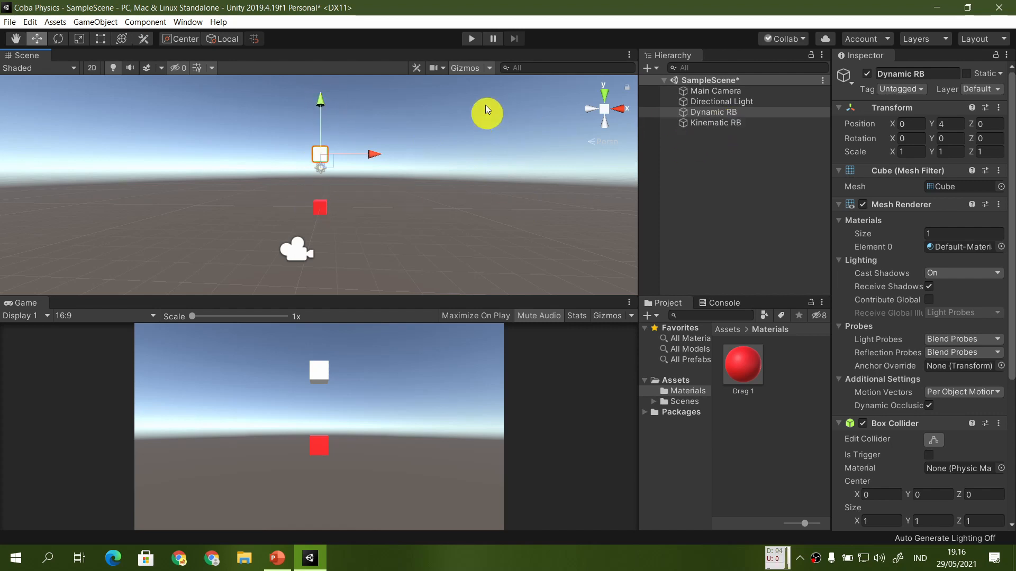
left_click(471, 39)
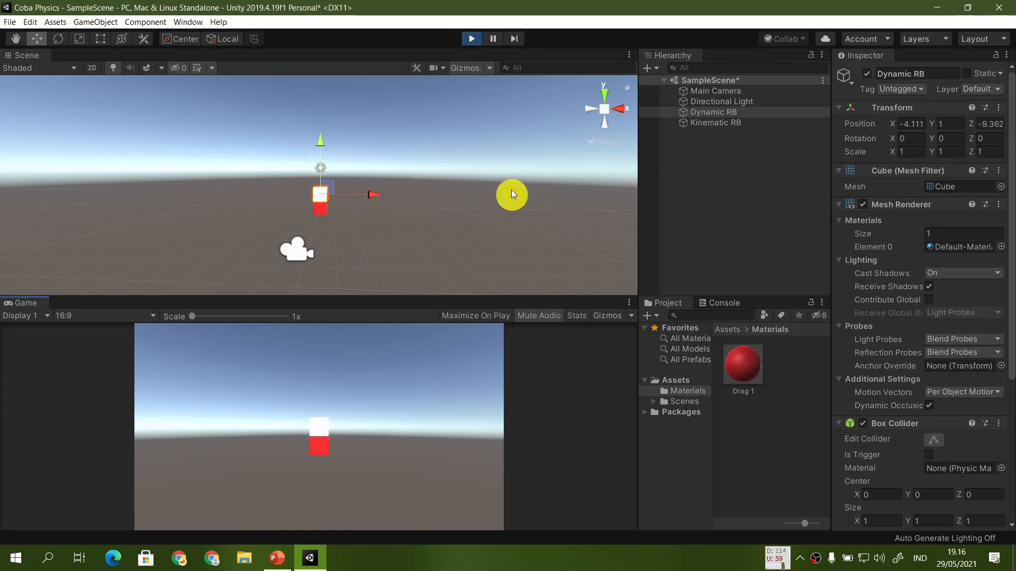
left_click(471, 38)
Step: Stretch Kinematic RB along X to a scale of about 6.02 and shift it to about X -2.22
right_click_drag(476, 189, 478, 190)
key("a")
left_click(715, 123)
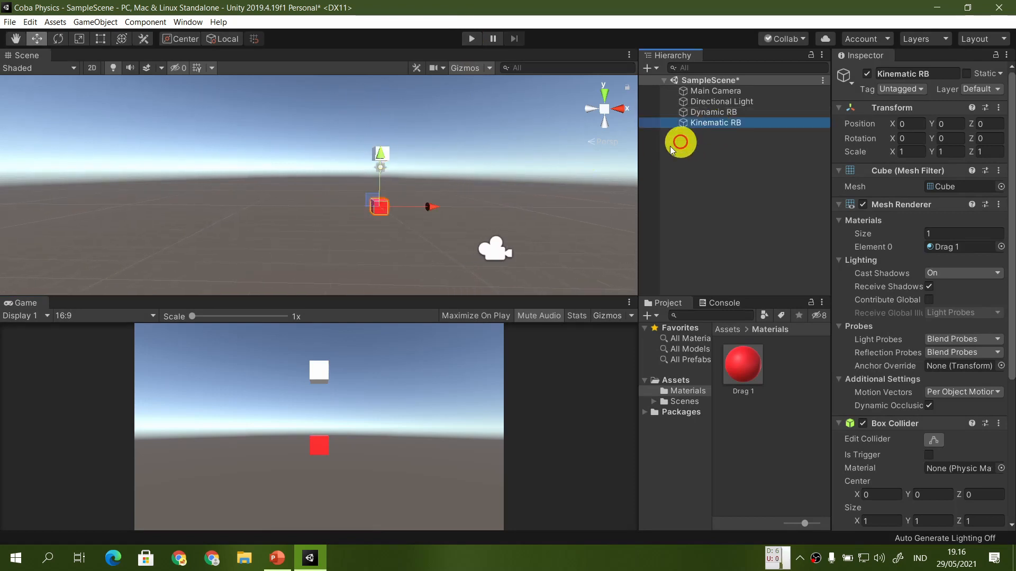
key("e")
key("r")
left_click_drag(433, 207, 669, 171)
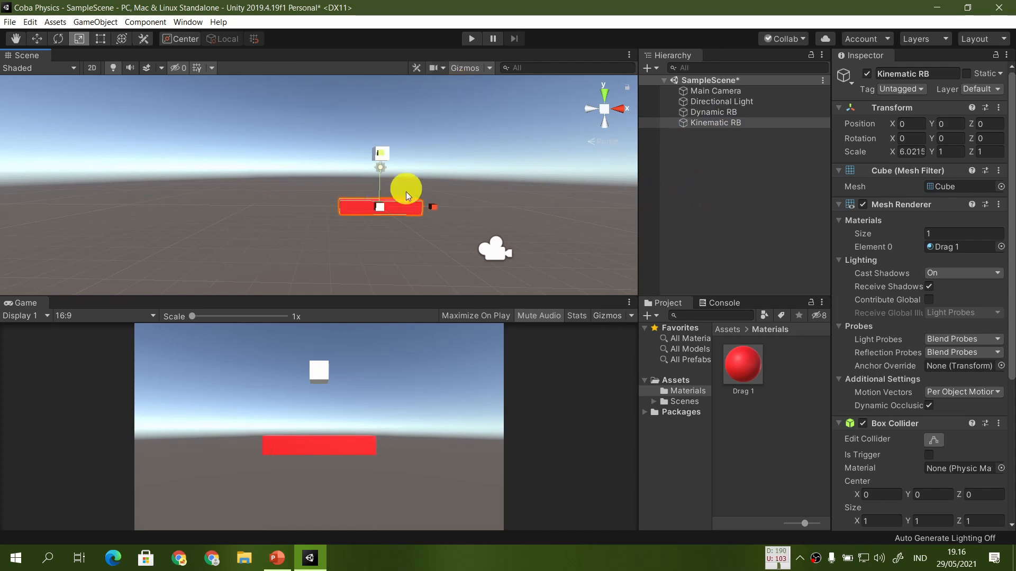
key("w")
left_click_drag(440, 205, 407, 211)
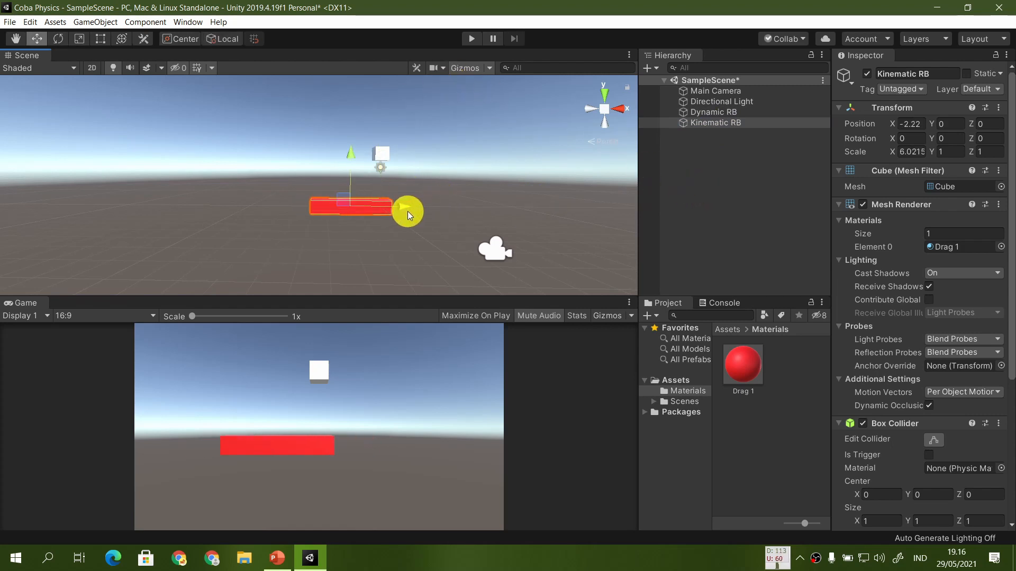
Step: Run the scene and inspect up close how Dynamic RB lands on the end of the widened Kinematic RB, and stop playback
left_click(469, 38)
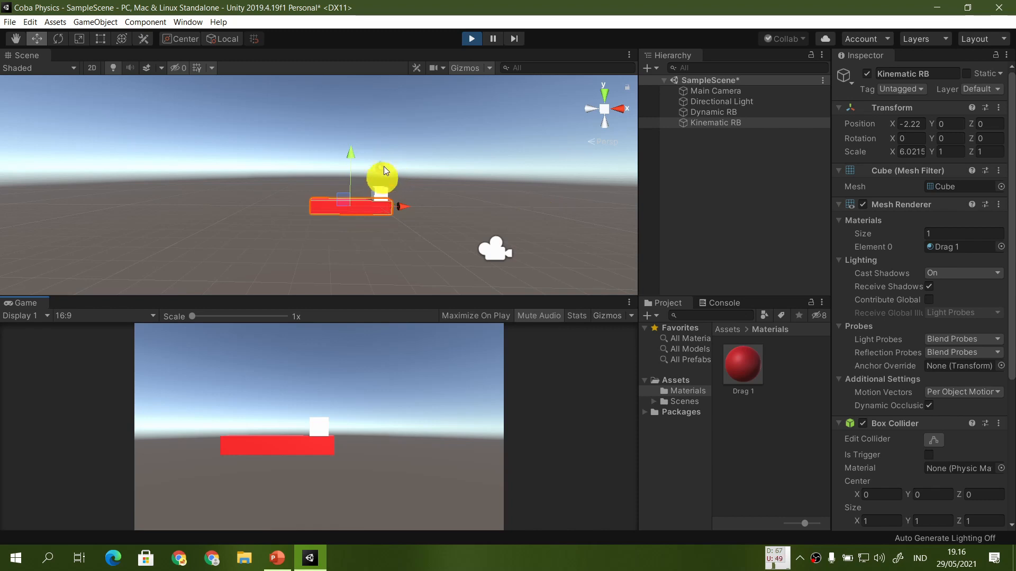
scroll(401, 220, "up", 3)
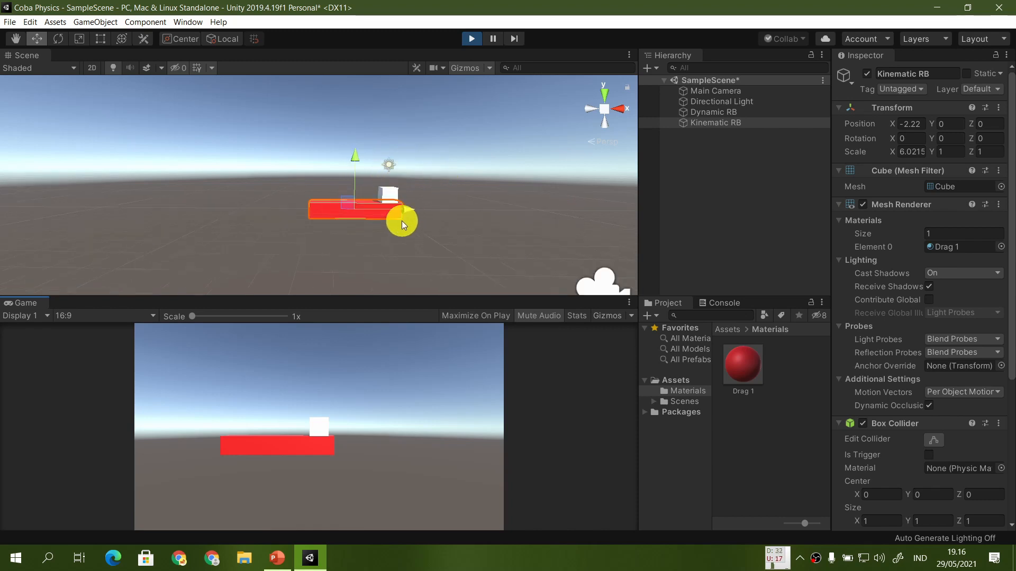
scroll(401, 221, "up", 3)
scroll(401, 221, "up", 1)
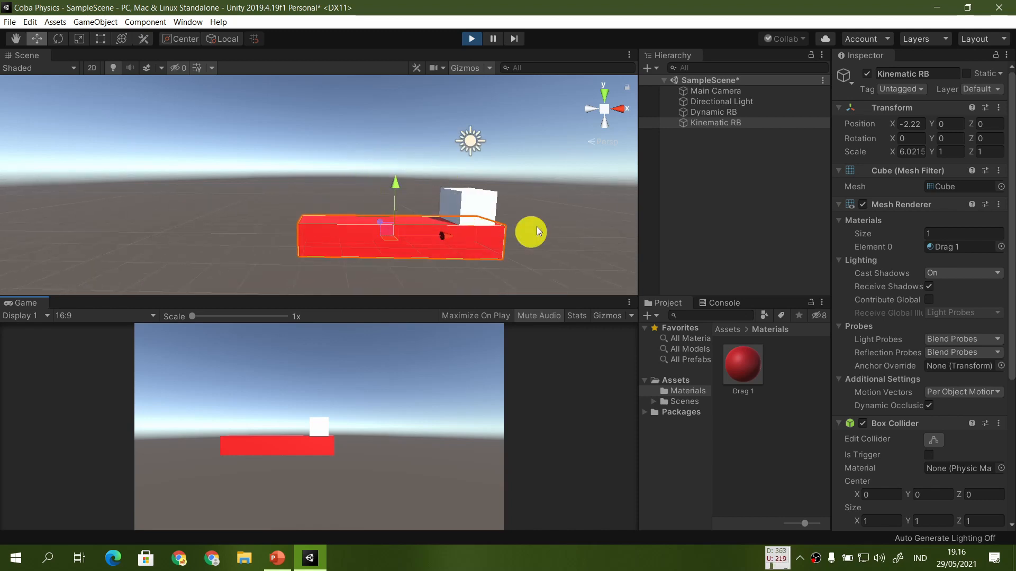
mouse_move(530, 232)
right_mouse_down()
mouse_move(484, 248)
mouse_move(375, 253)
mouse_move(537, 236)
right_mouse_up()
left_click(469, 40)
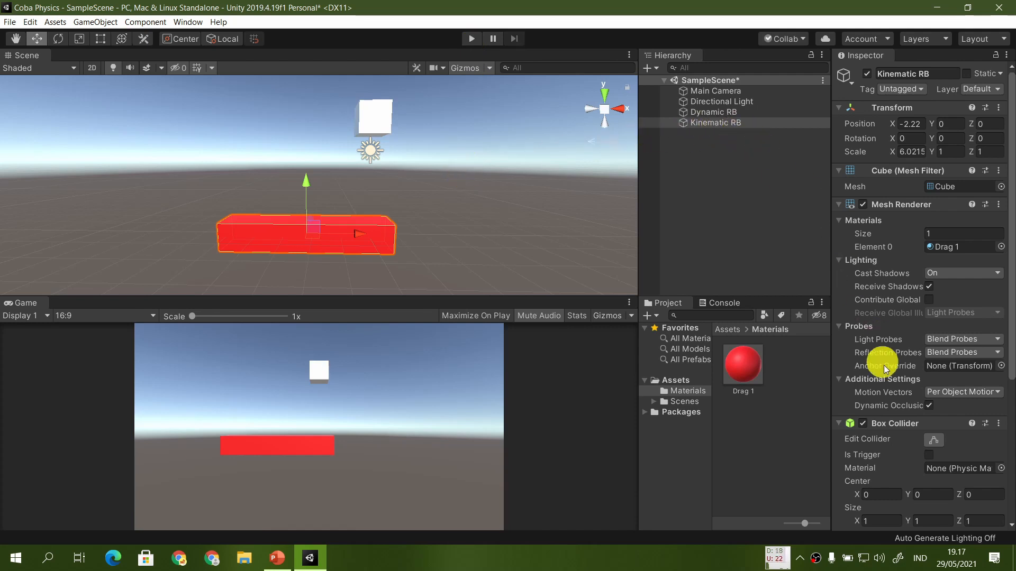
Step: Turn off Is Kinematic in the Rigidbody of Kinematic RB
scroll(888, 378, "down", 8)
left_click(929, 396)
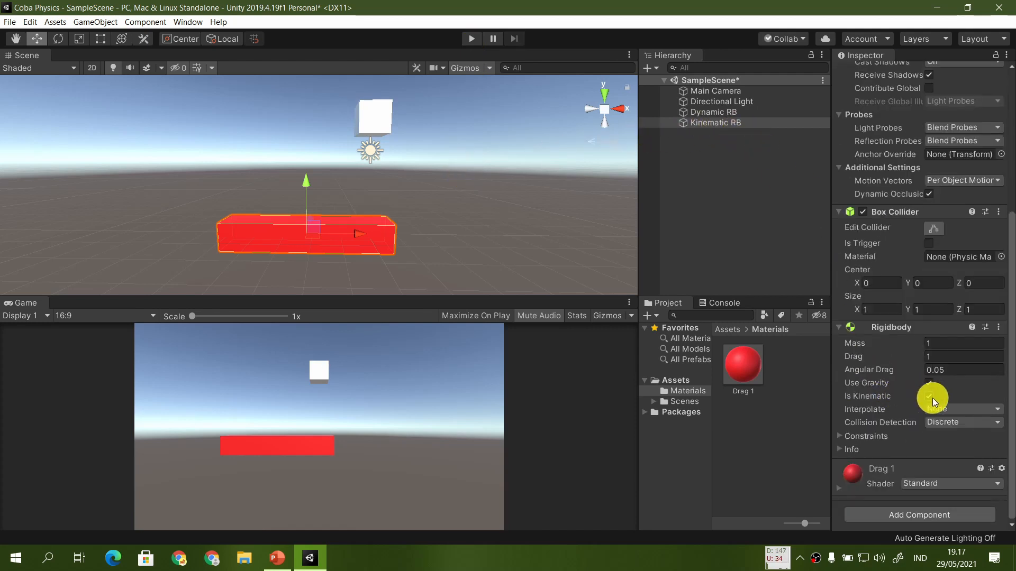
middle_click_drag(498, 207, 499, 206)
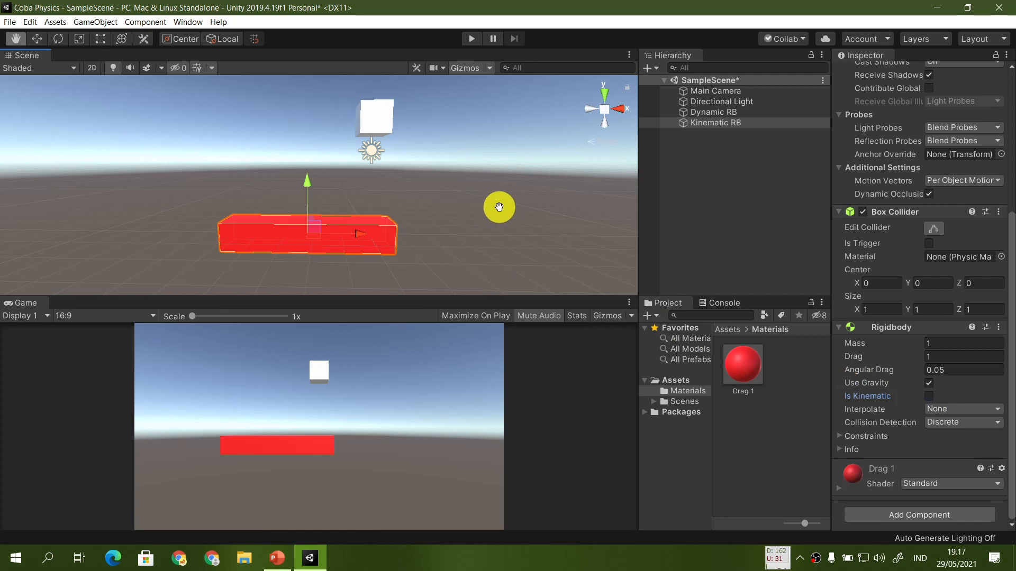
right_click_drag(496, 237, 496, 237)
key("s")
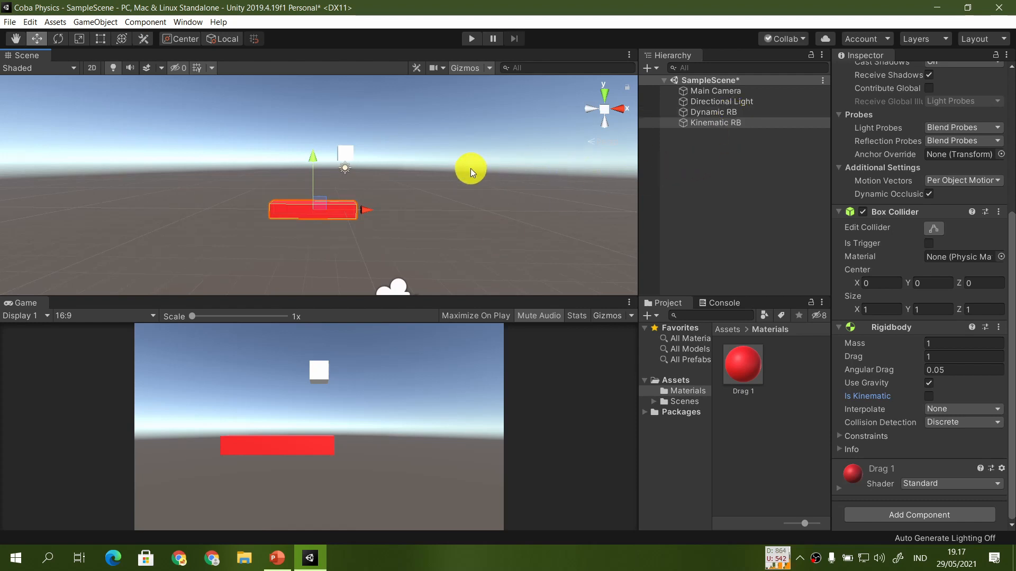
Step: Set the Rigidbody Drag of Kinematic RB to 100
left_click(948, 356)
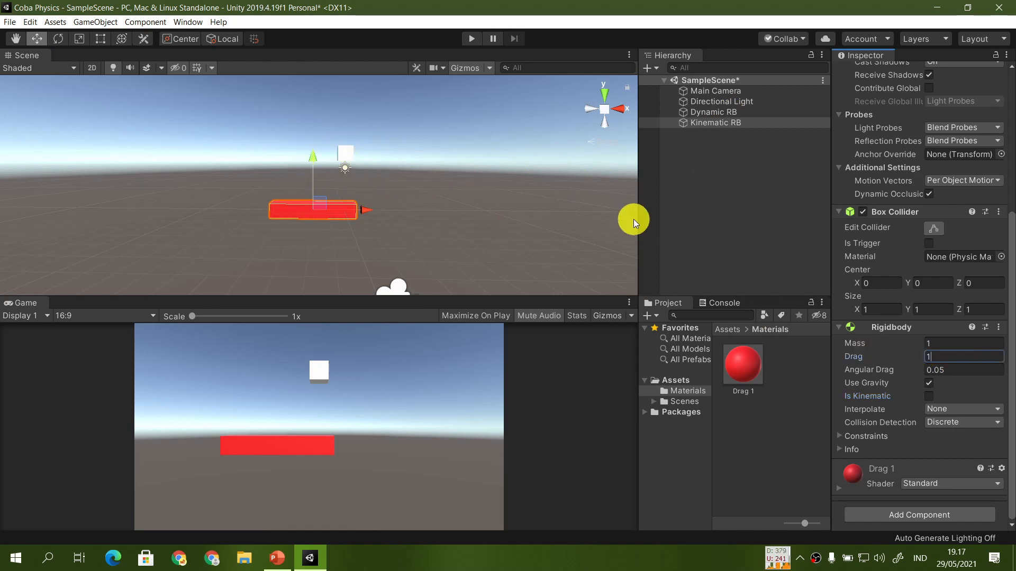
type("00")
left_click(568, 231, "alt")
key("s")
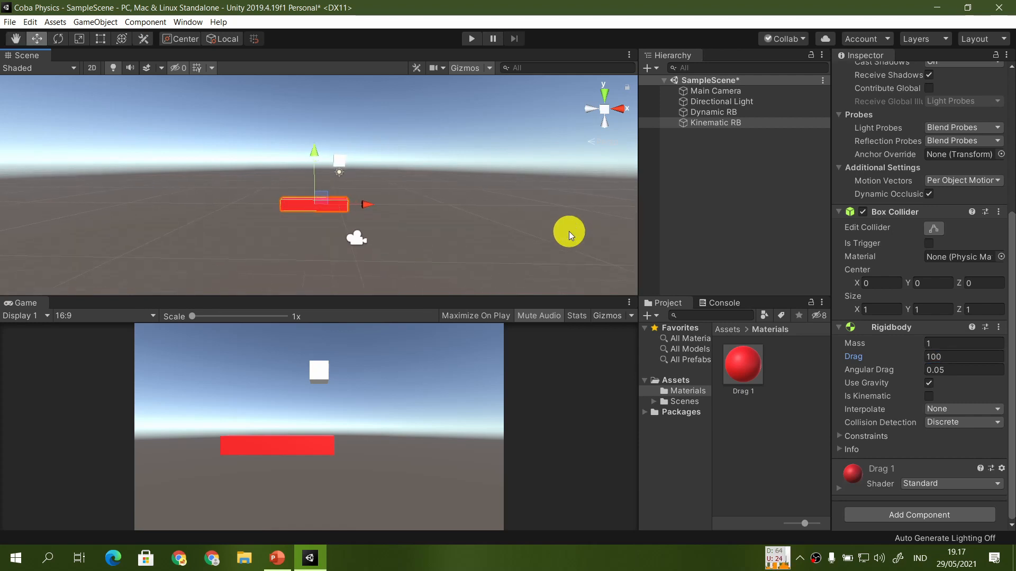
scroll(569, 231, "up", 3)
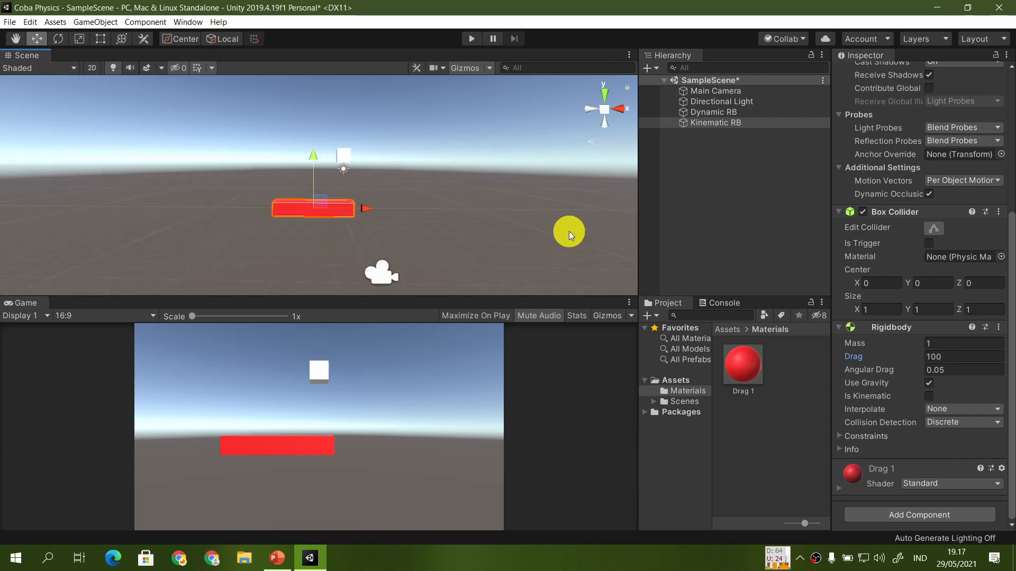
Step: Run the scene to see how the non-kinematic red block reacts to the falling white cube, and stop playback
left_click(716, 113)
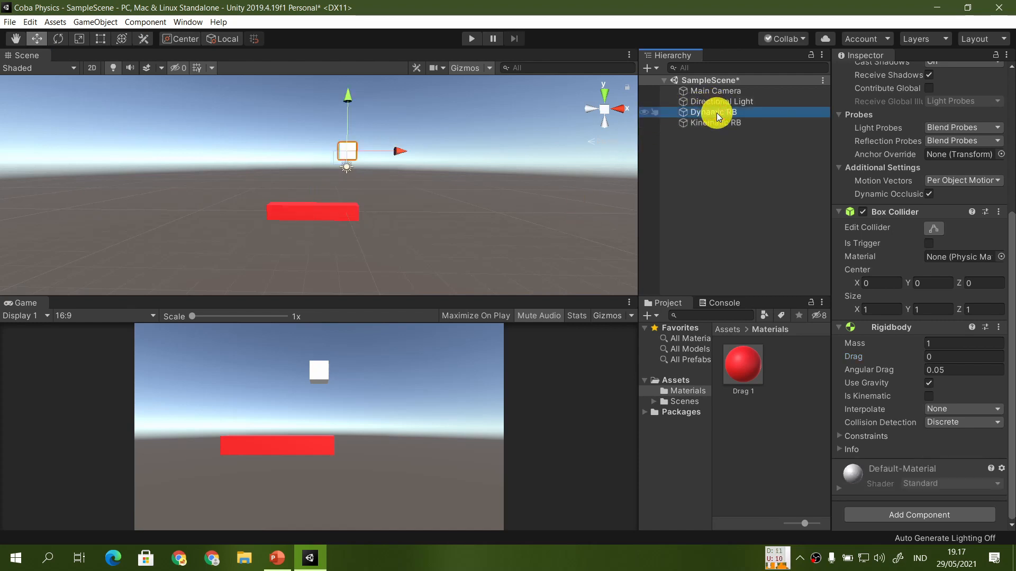
left_click(486, 86)
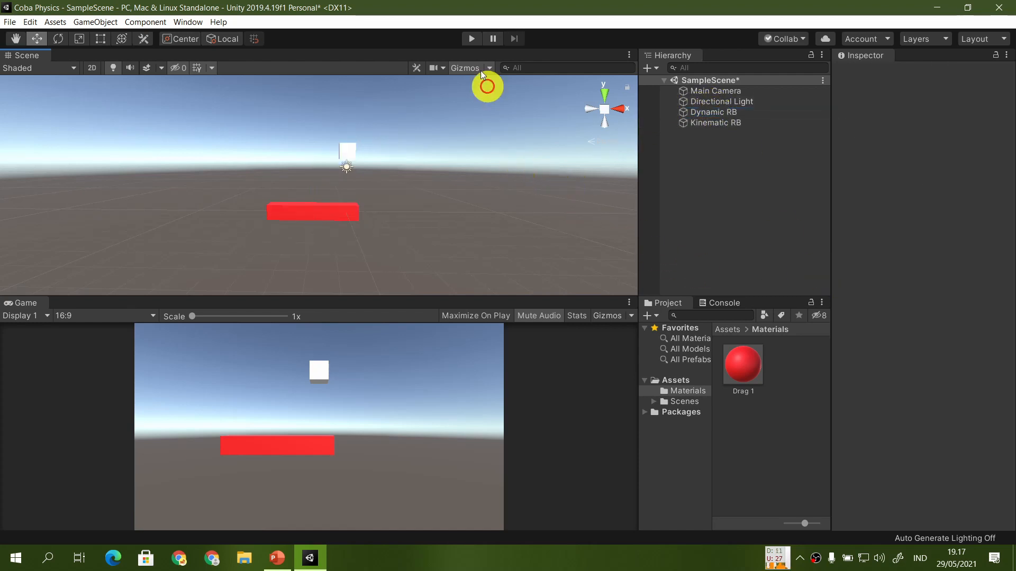
left_click(472, 40)
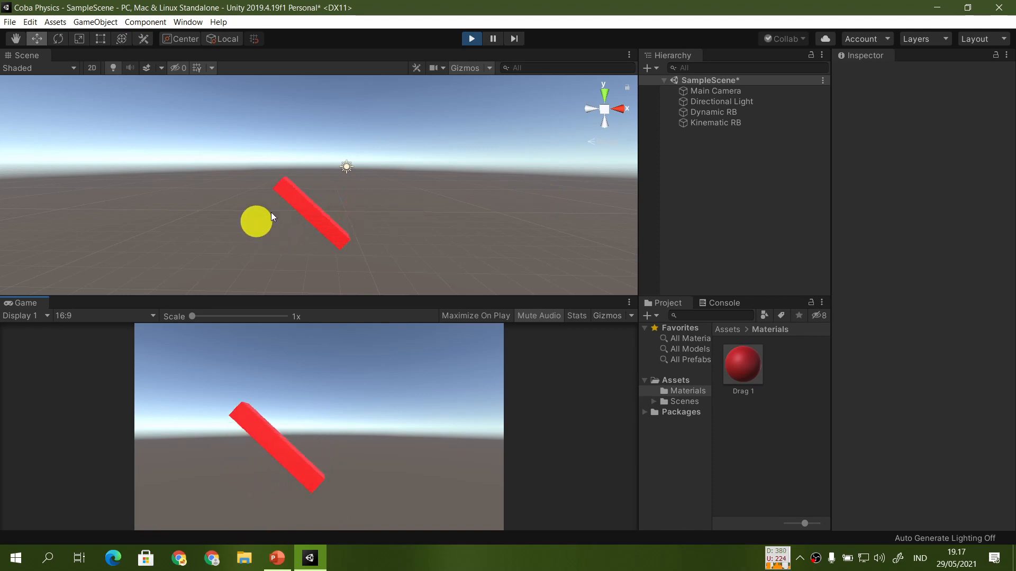
left_click(472, 39)
Step: Review the Rigidbody settings of Kinematic RB and run the scene again to observe its reaction
left_click(703, 112)
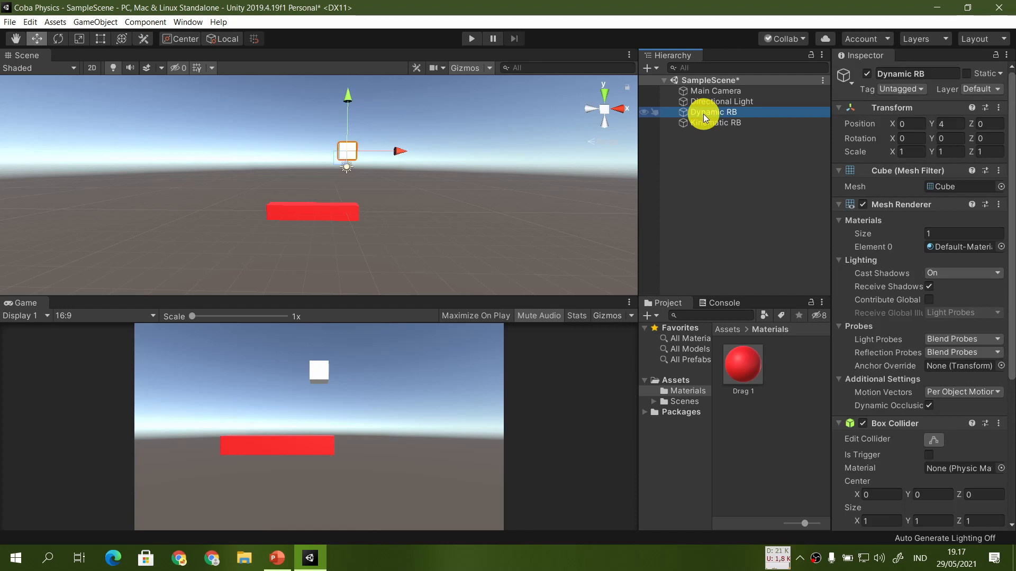
left_click(730, 123)
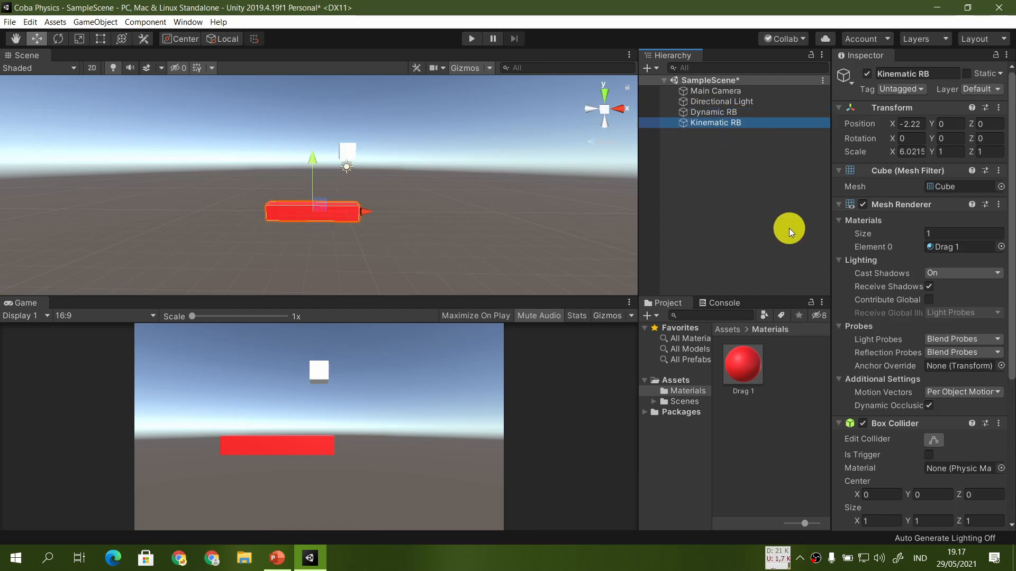
scroll(878, 318, "down", 8)
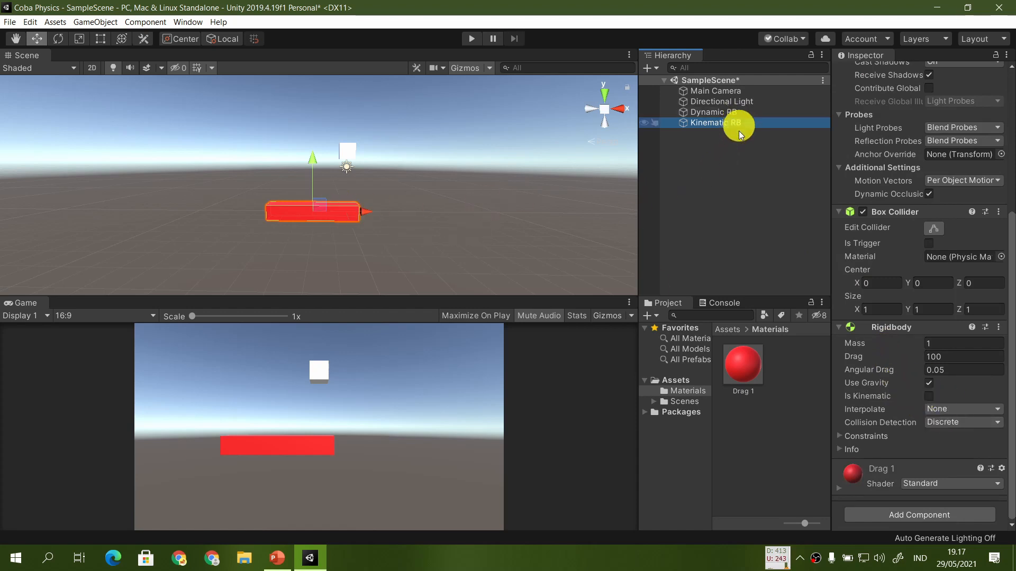
left_click(466, 37)
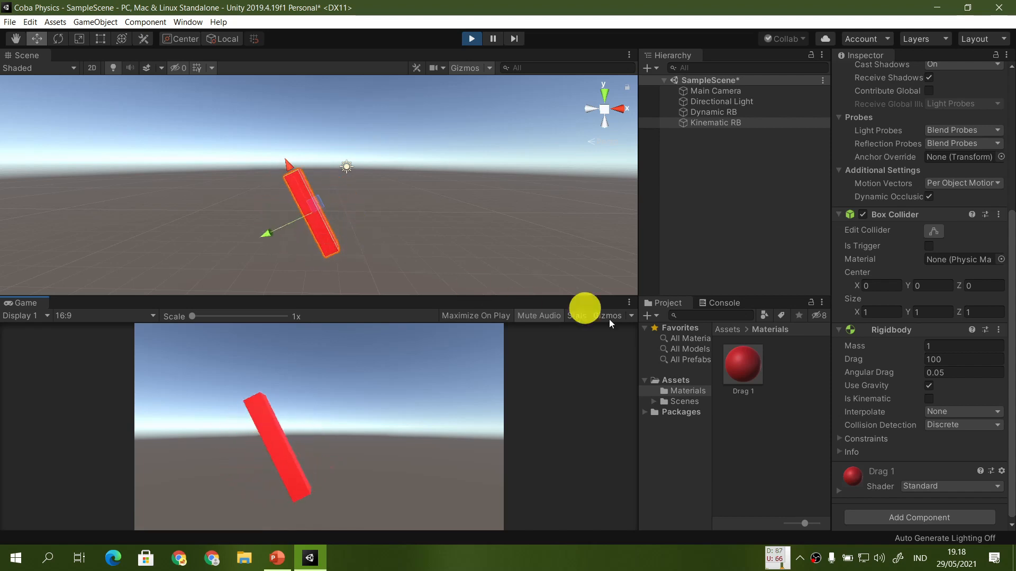
Step: Lower the Drag of Kinematic RB to 10 and 1 while the scene is playing, and stop playback
left_click(958, 363)
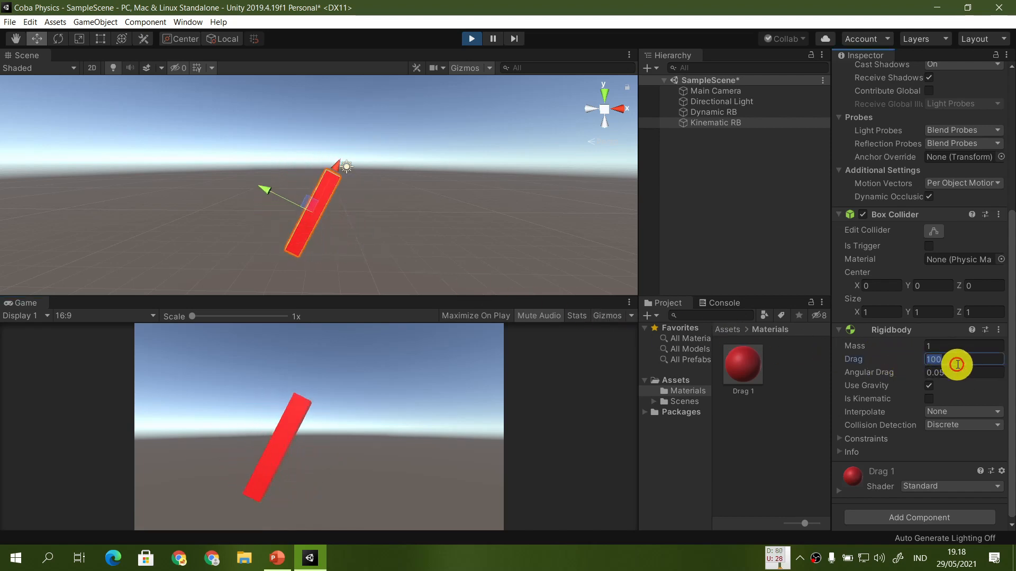
left_click(951, 358)
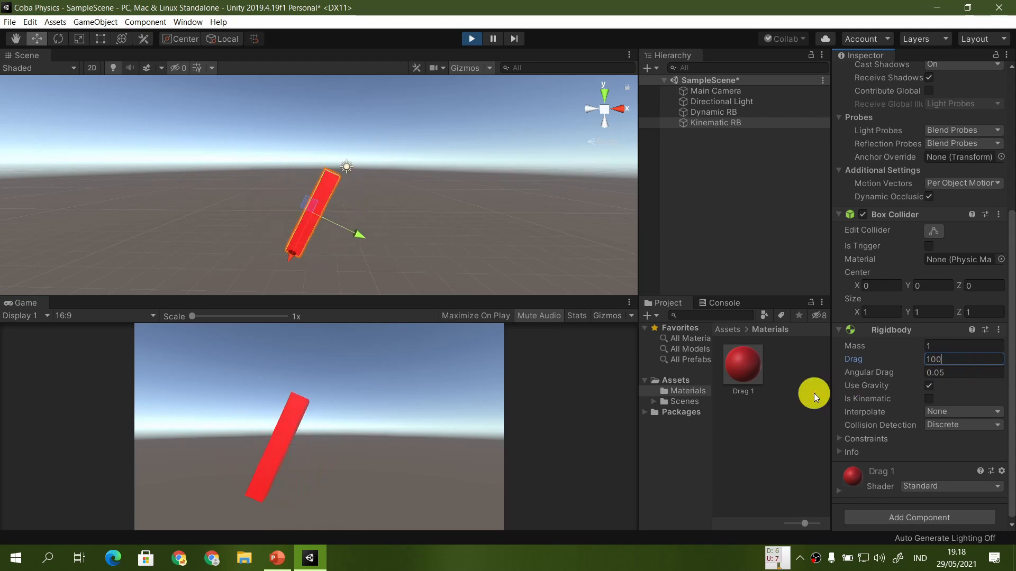
key("BackSpace")
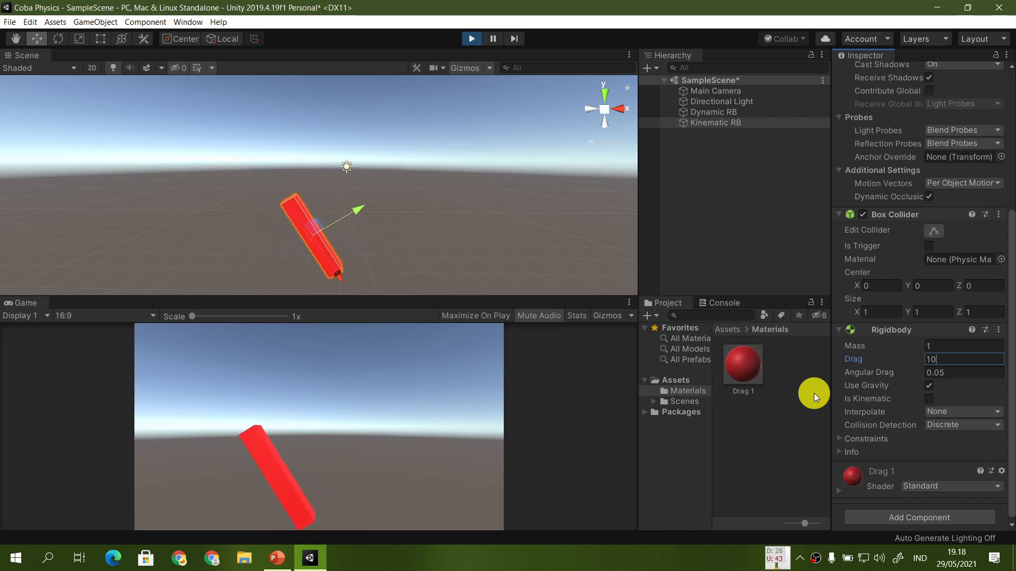
key("BackSpace")
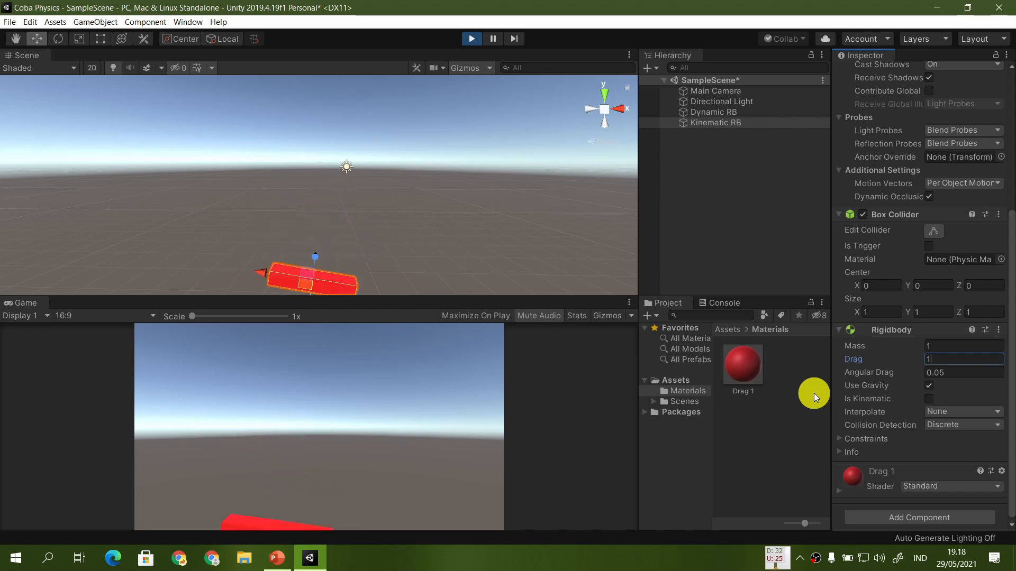
left_click(471, 39)
Step: Switch to PowerPoint to read the slide on Is Kinematic and Interpolate, and return to Unity
left_click(276, 558)
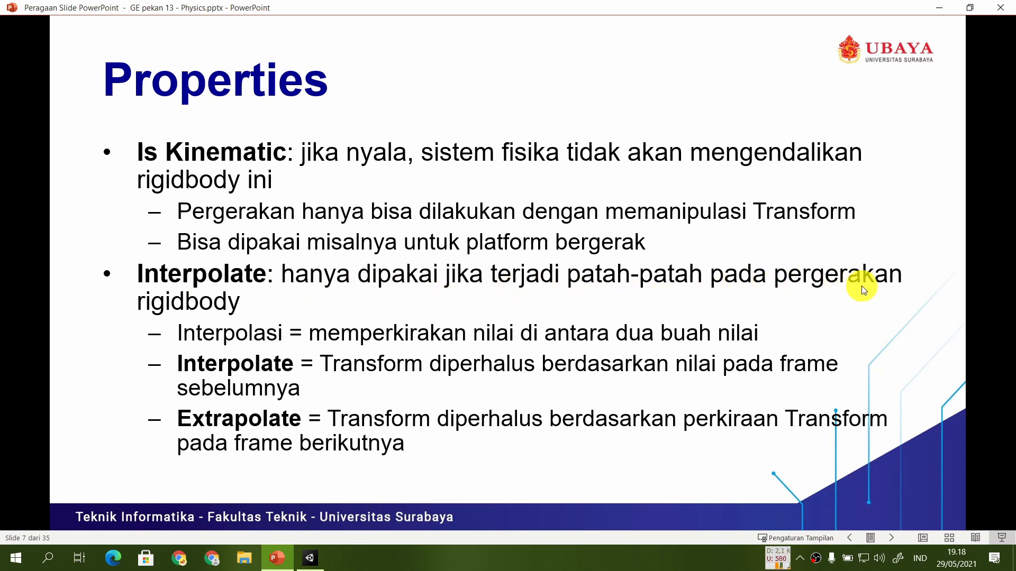
left_click(311, 559)
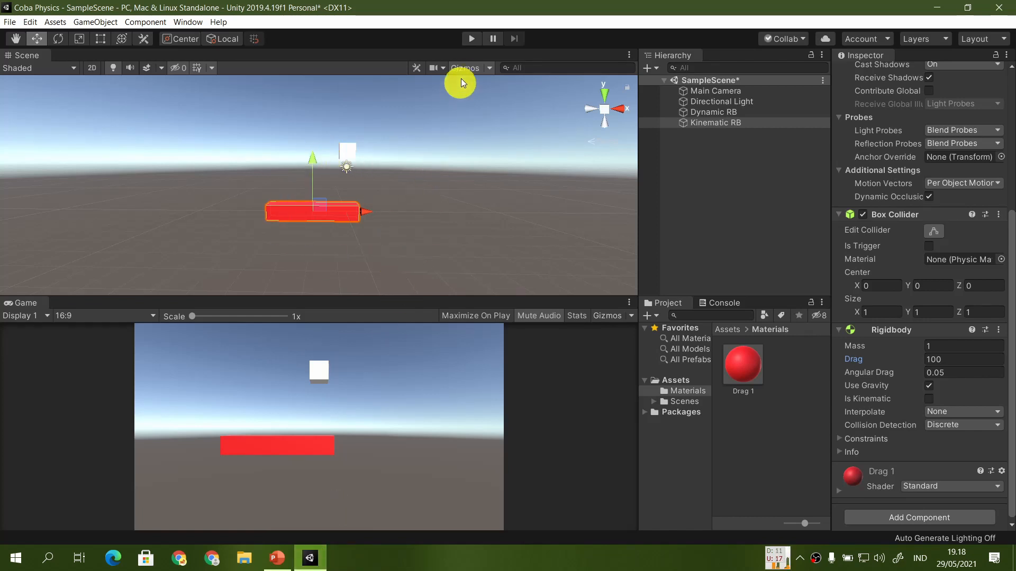
Step: Replay the scene several times to watch the white cube hit the red block, and stop playback
left_click(471, 40)
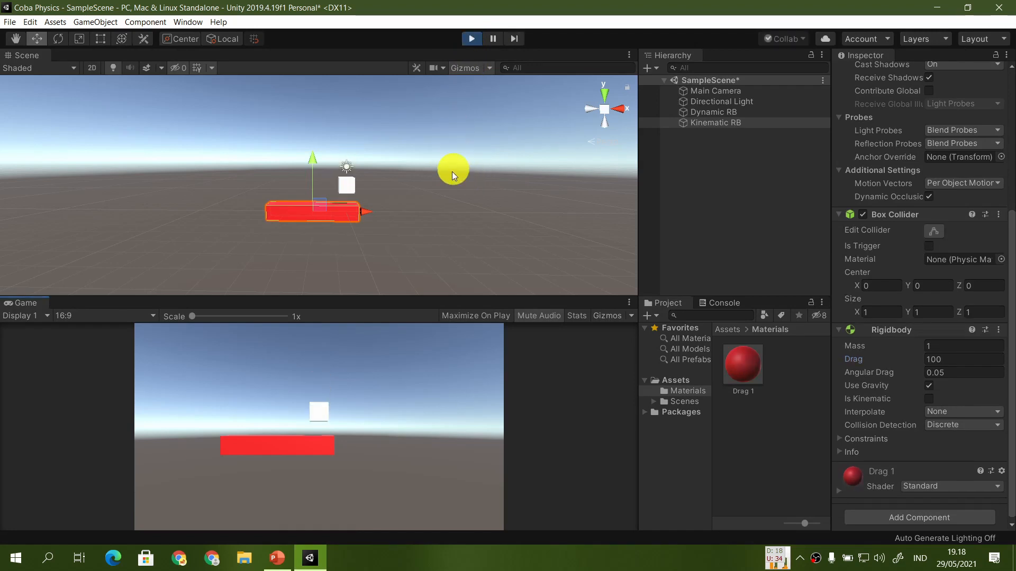
left_click(468, 38)
left_click(468, 39)
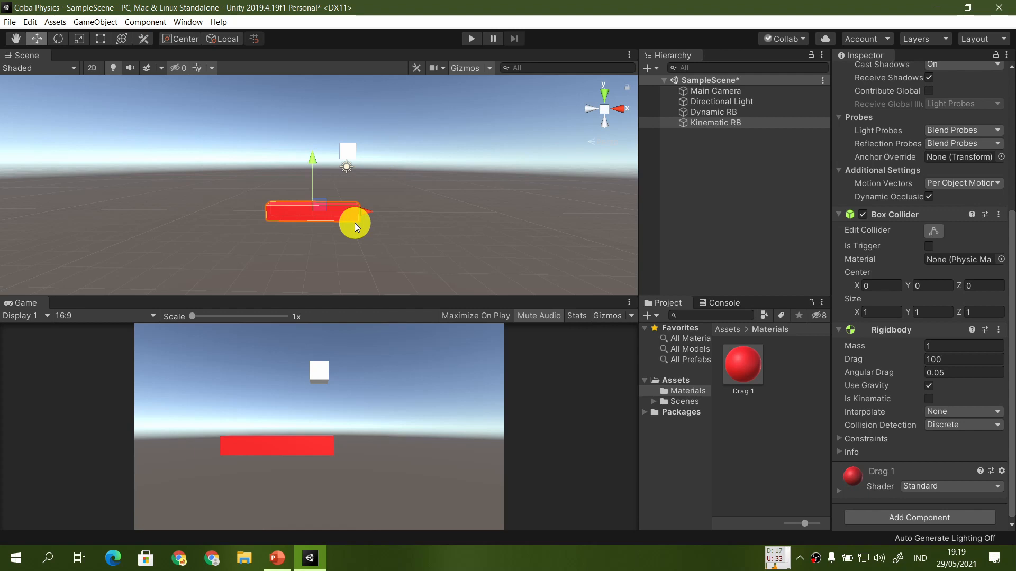
key("F9")
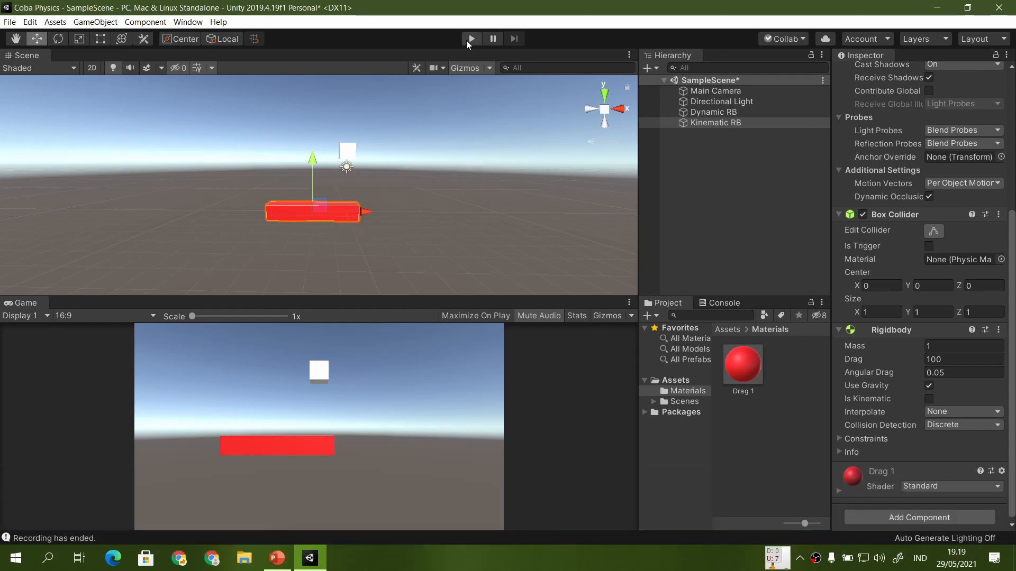
left_click(466, 40)
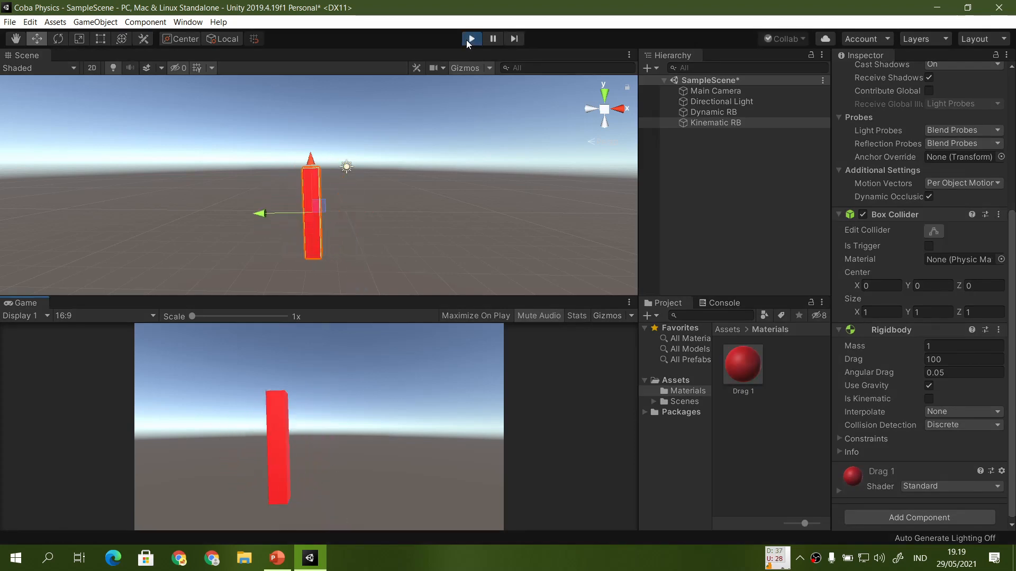
left_click(467, 41)
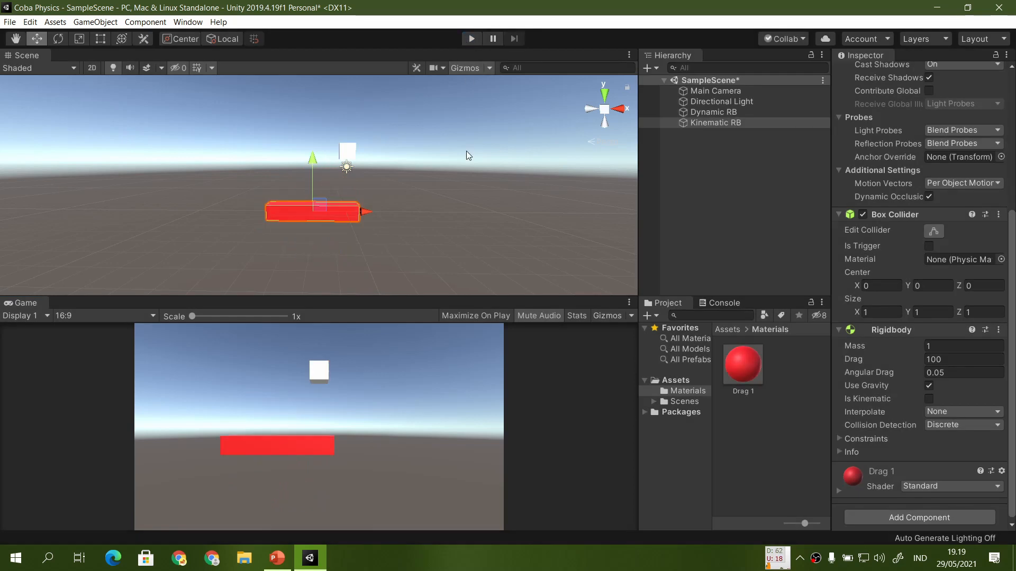
Step: Read the PowerPoint notes on Interpolate and compare them with the Interpolate options of Kinematic RB in Unity
left_click(278, 561)
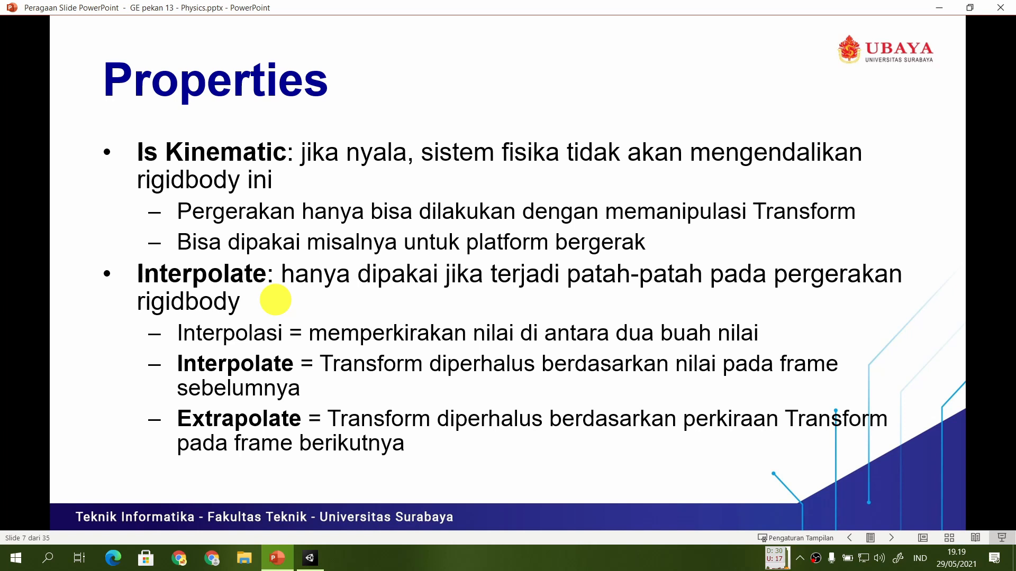
left_click(312, 560)
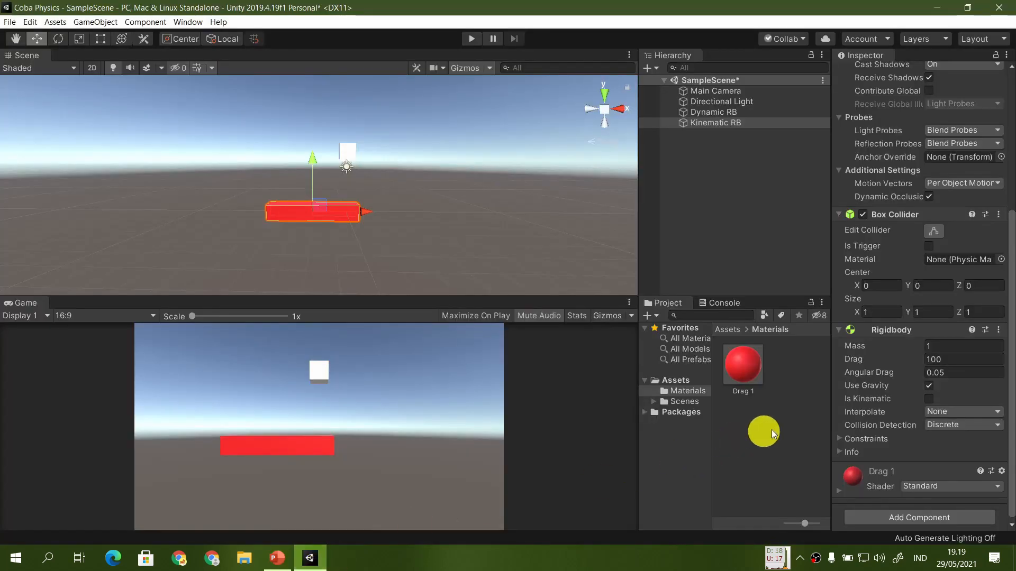
scroll(910, 433, "down", 1)
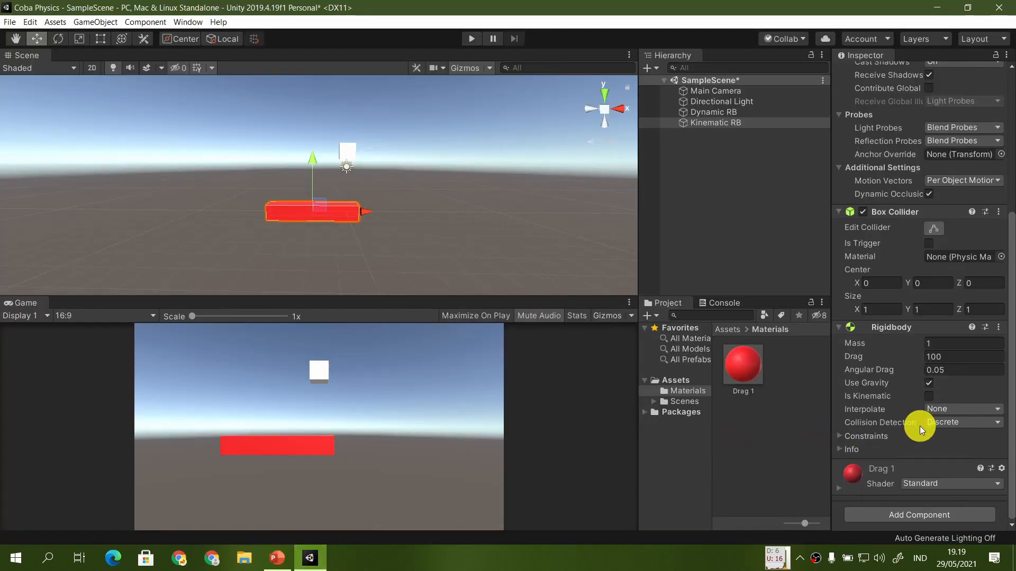
left_click(970, 410)
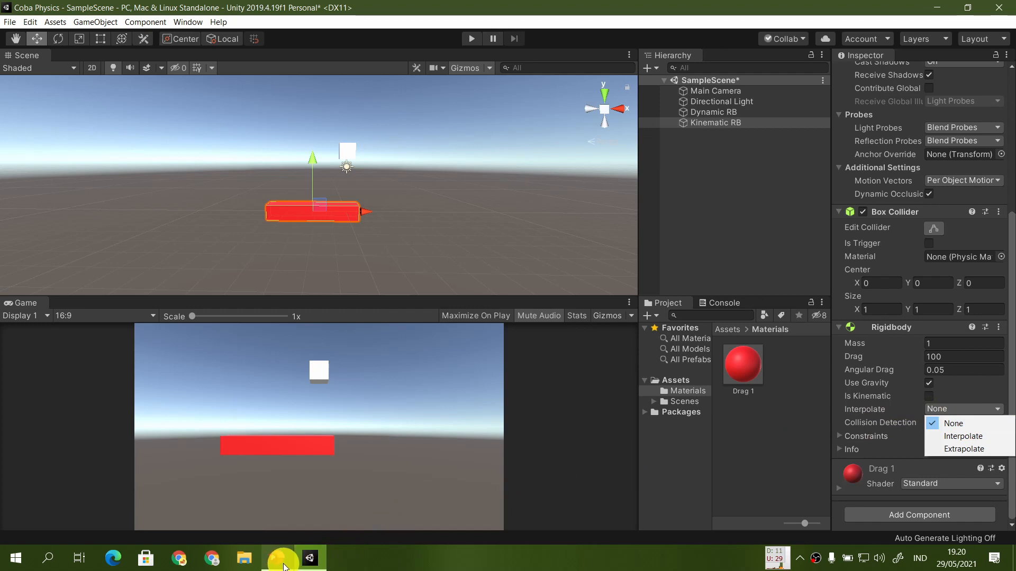
left_click(277, 558)
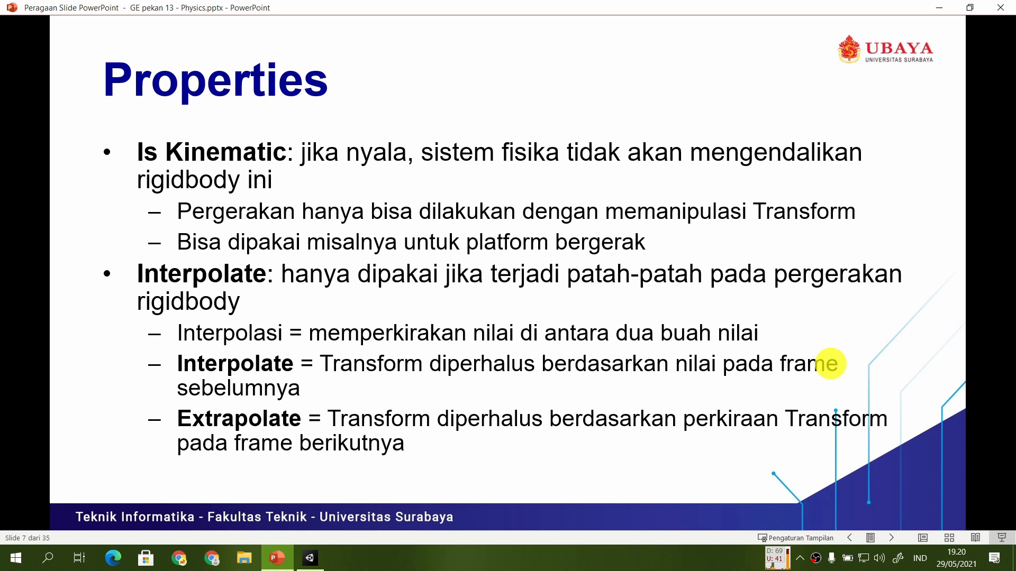
left_click(310, 565)
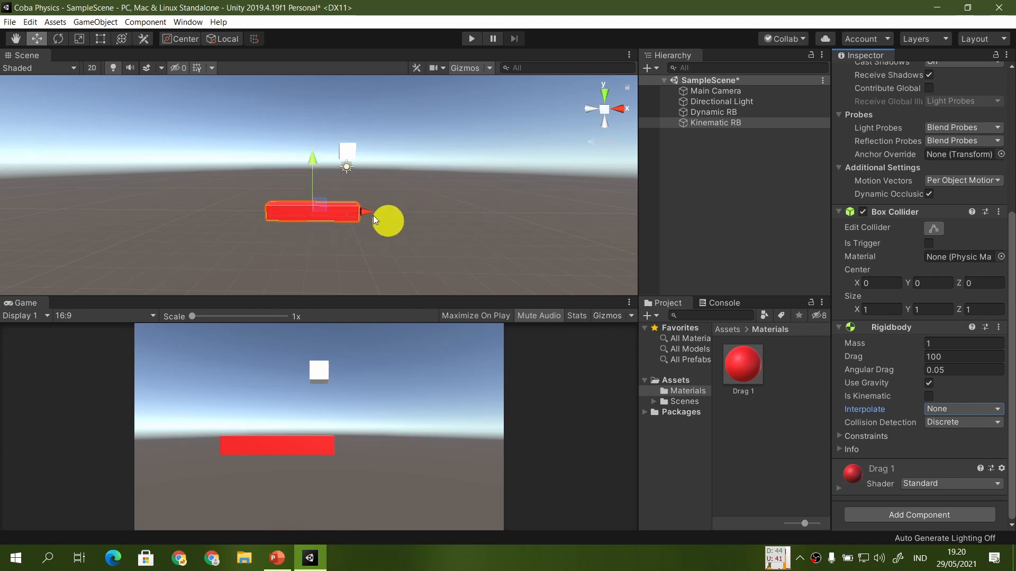
Step: Run the scene with Kinematic RB's Interpolate at None, and rerun it with the option set to Interpolate
left_click(470, 38)
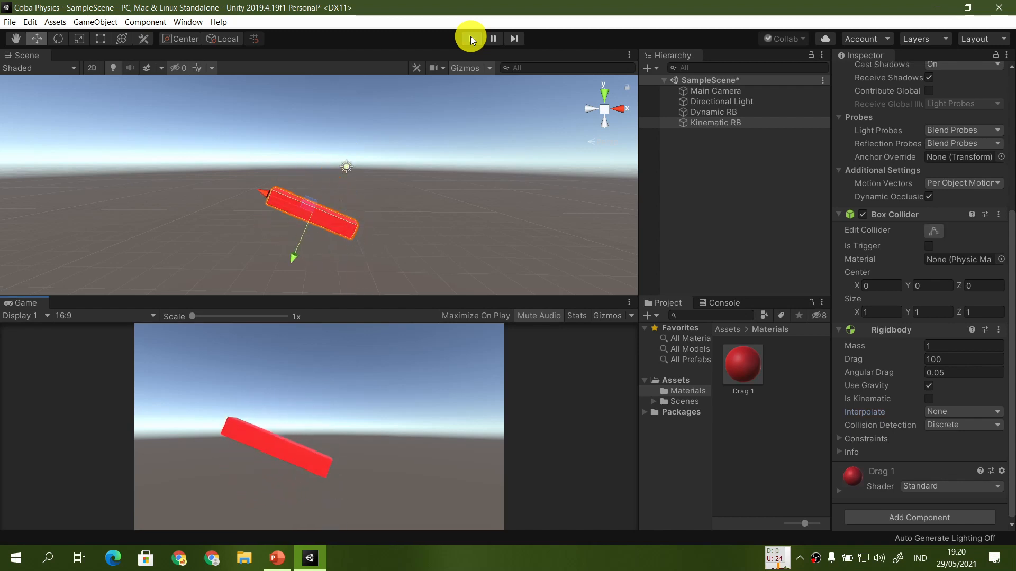
left_click(470, 39)
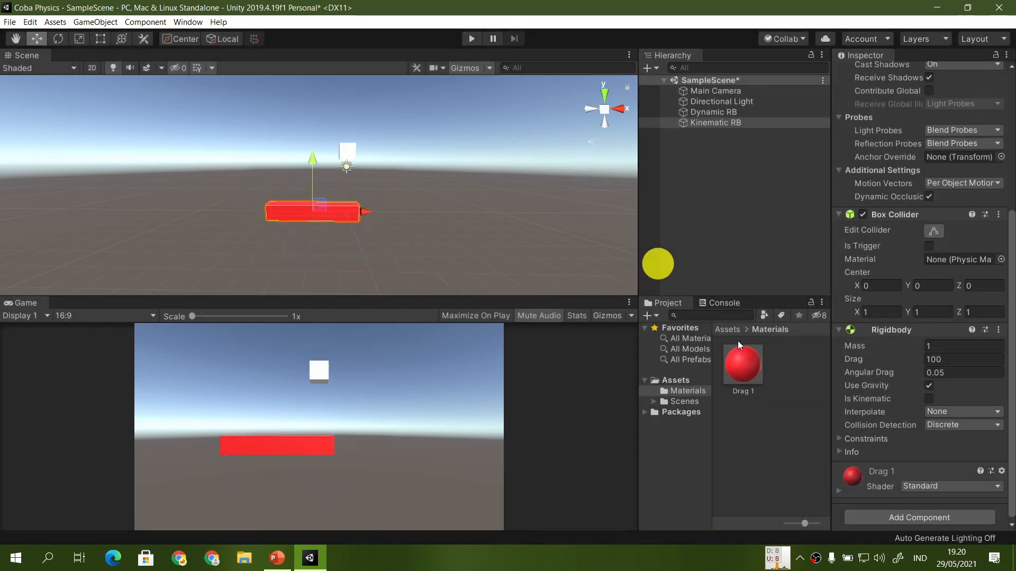
left_click(931, 412)
left_click(952, 435)
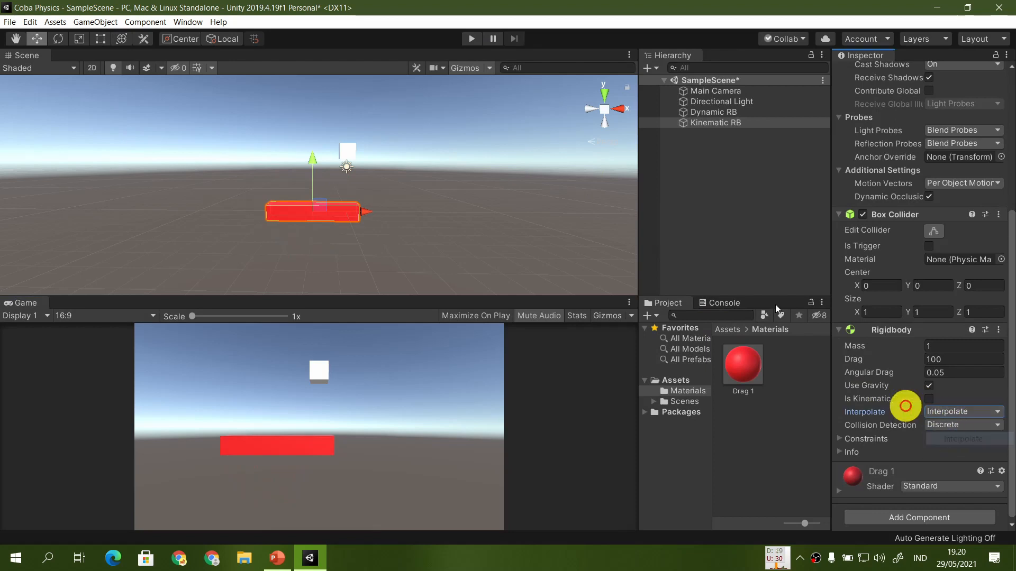
left_click(468, 38)
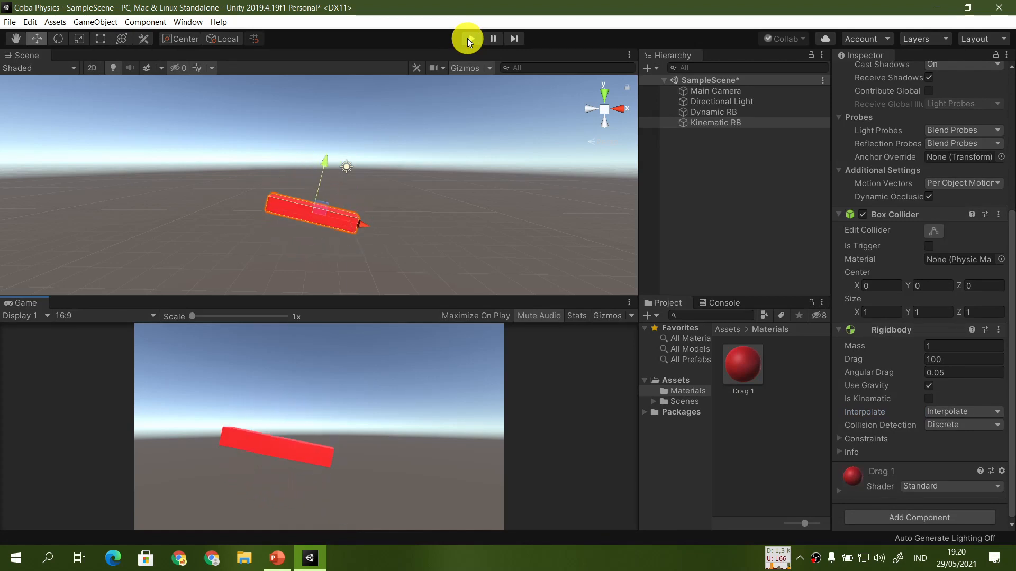
left_click(468, 39)
Step: Test the scene with Kinematic RB's Interpolate set to Extrapolate, and set the option back to None
left_click(943, 415)
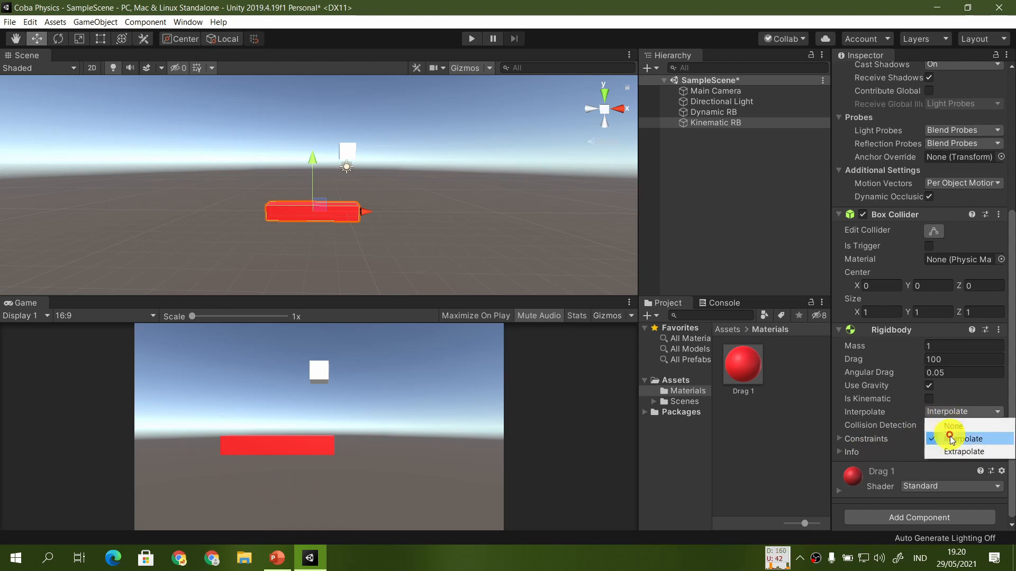
left_click(952, 448)
left_click(471, 39)
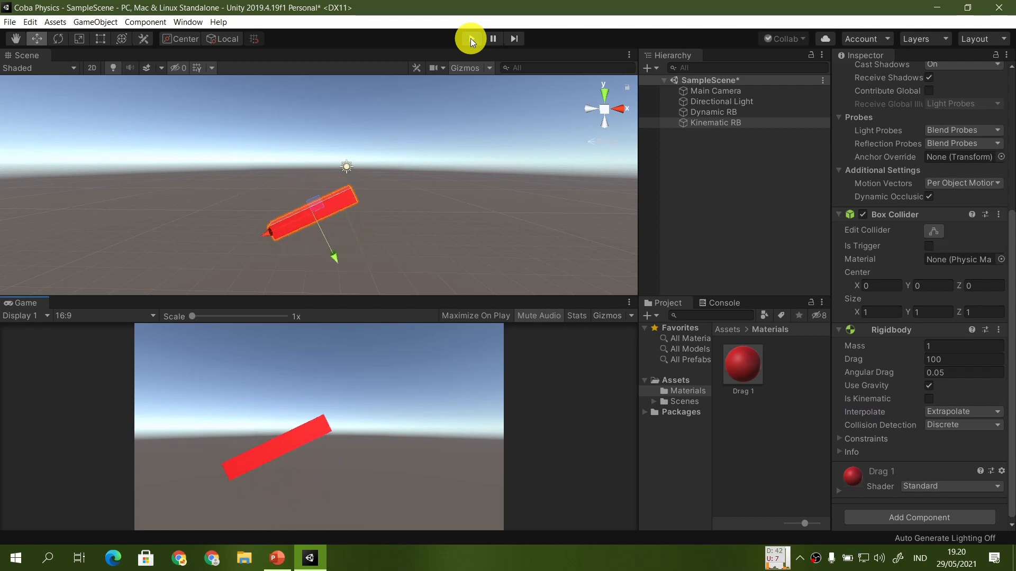
left_click(471, 38)
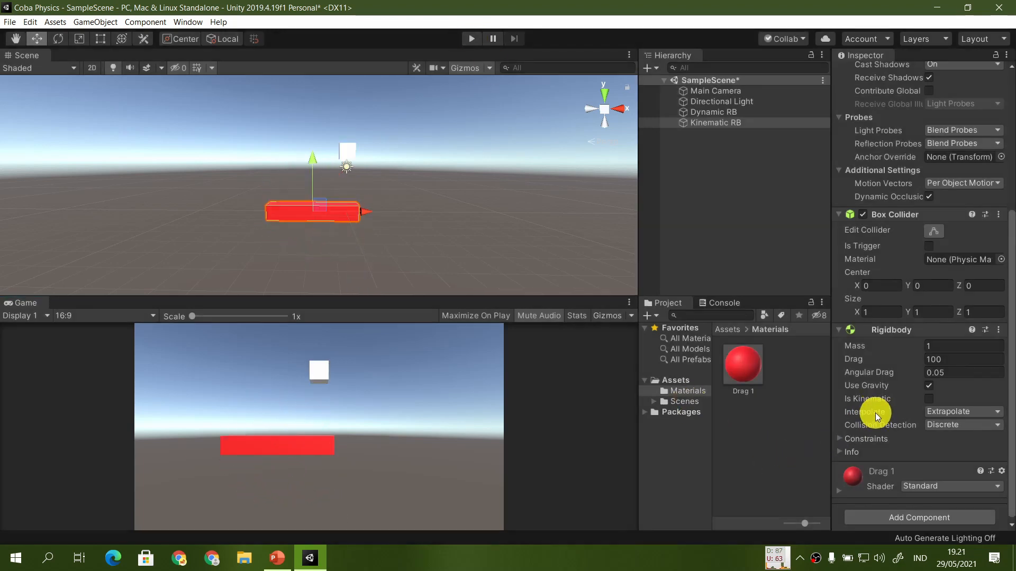
left_click(974, 412)
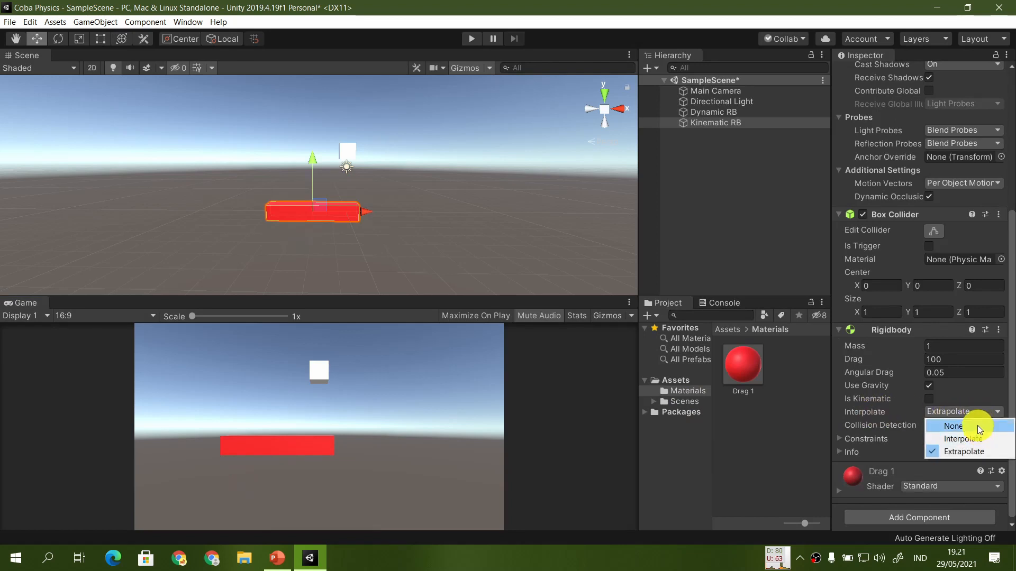
left_click(977, 426)
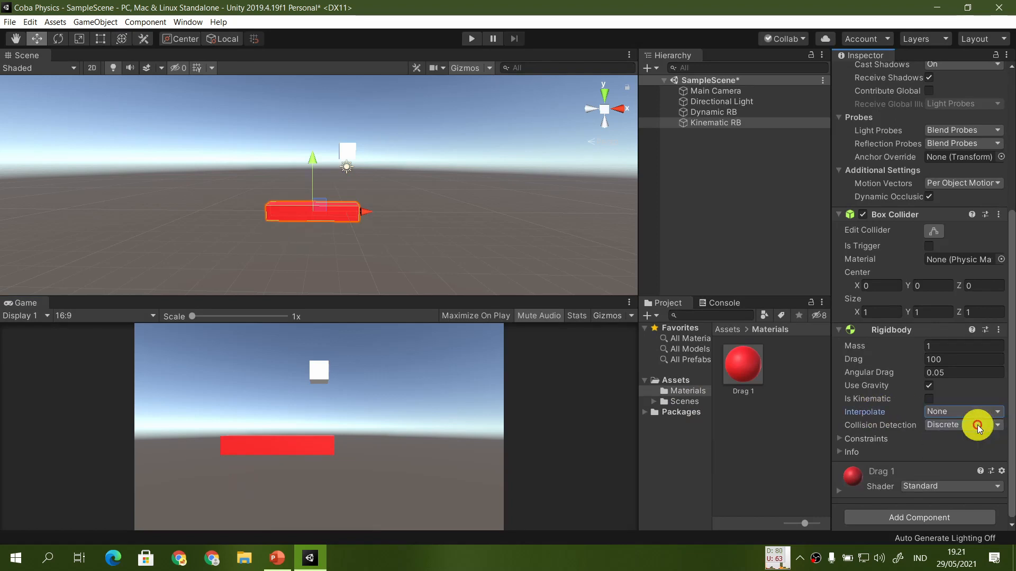
Step: Switch to PowerPoint to read the slide on Collision Detection, and return to Unity
left_click(277, 557)
left_click(359, 364)
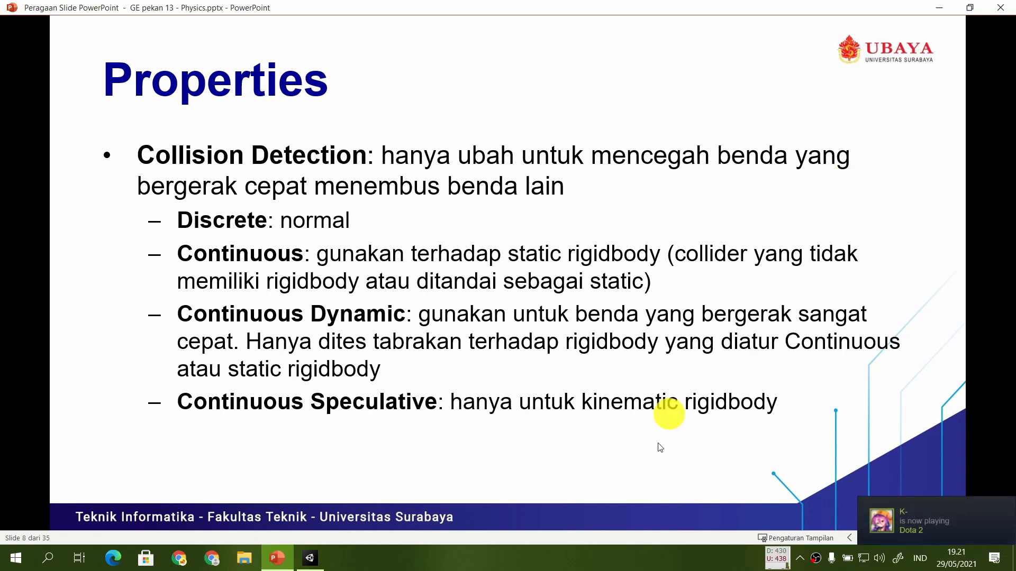
left_click(310, 557)
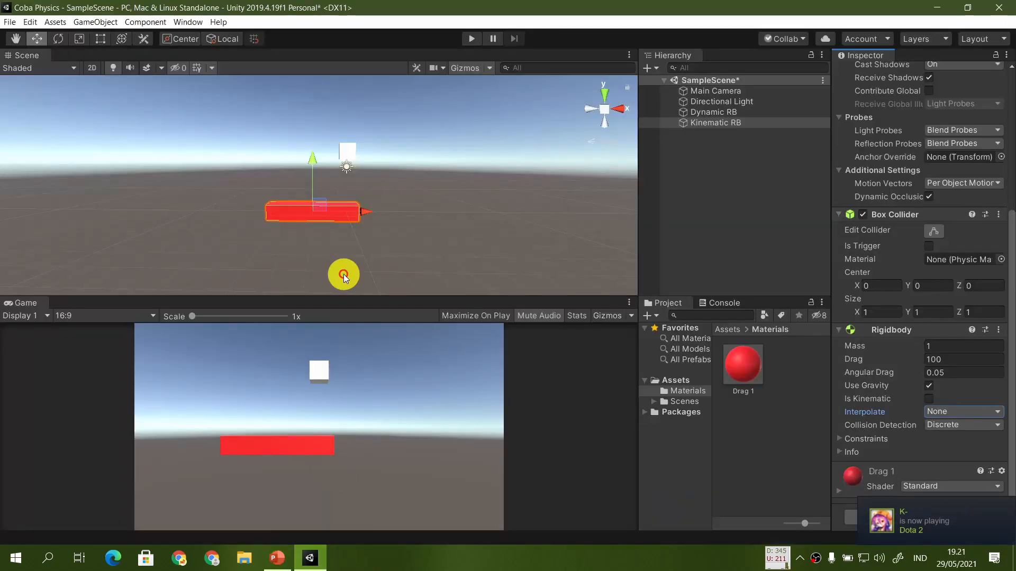
Step: Move the white Dynamic RB cube down close to the red block and back up above it
left_click(347, 152)
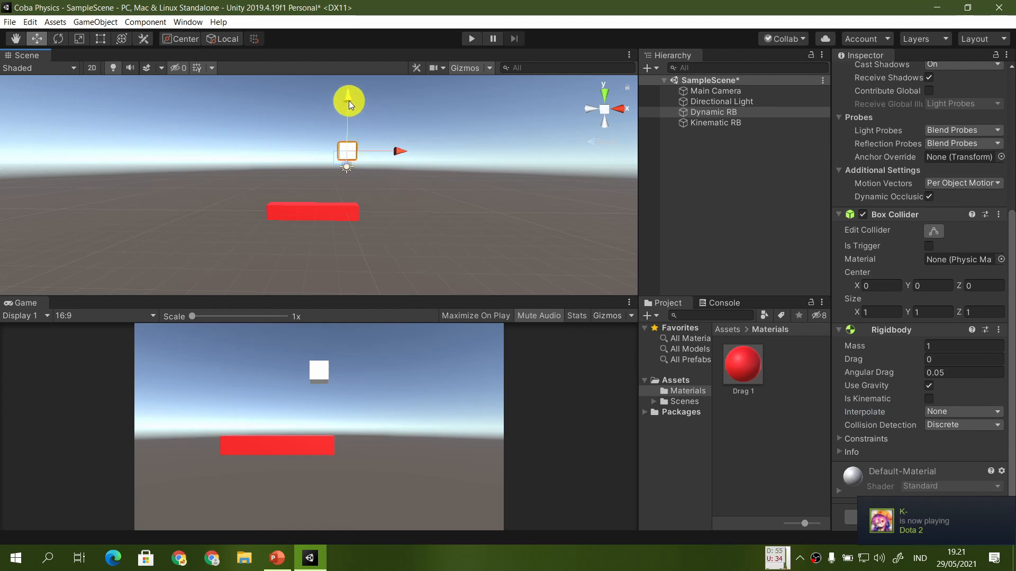
left_click_drag(348, 101, 379, 138)
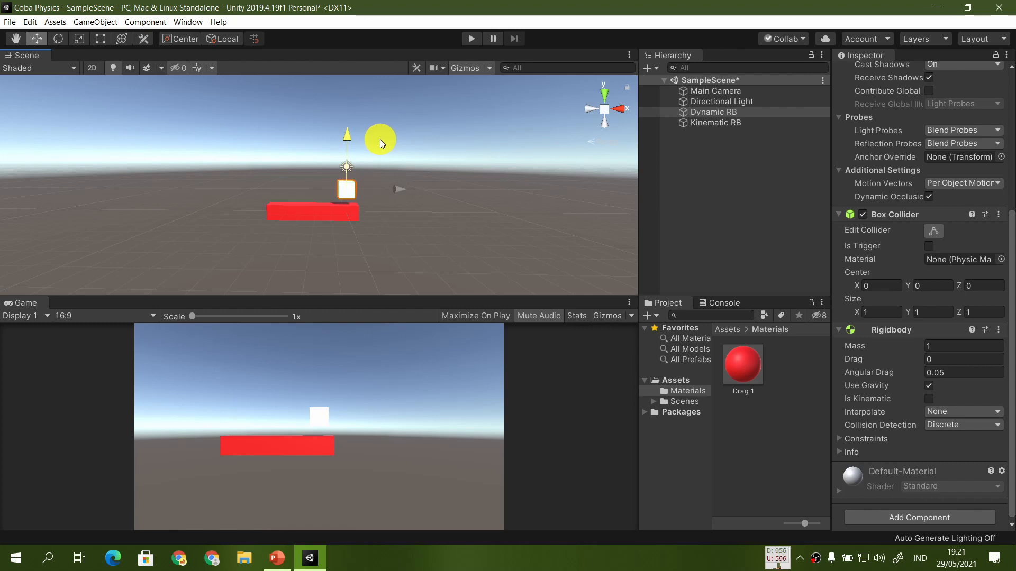
left_click_drag(380, 138, 382, 90)
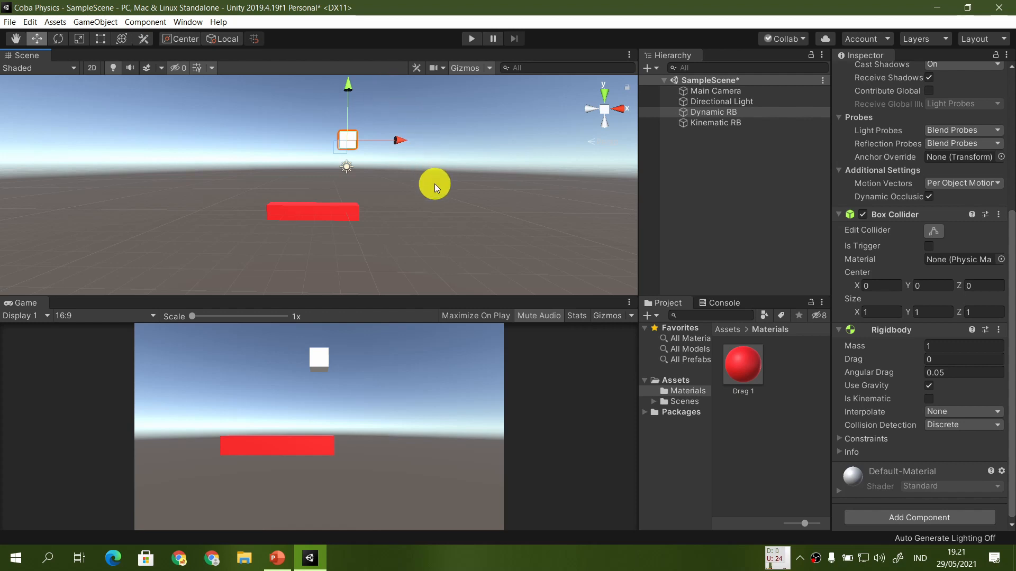
Step: Delete both Dynamic RB and Kinematic RB from the scene
key("d")
right_click_drag(434, 185, 436, 183)
key("a")
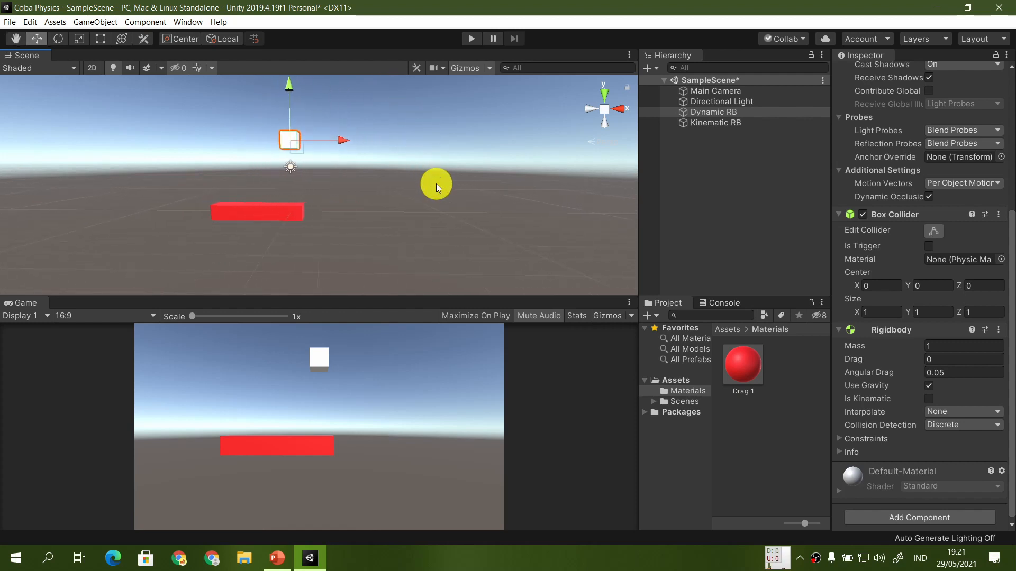
left_click(715, 113)
left_click(719, 125, "ctrl")
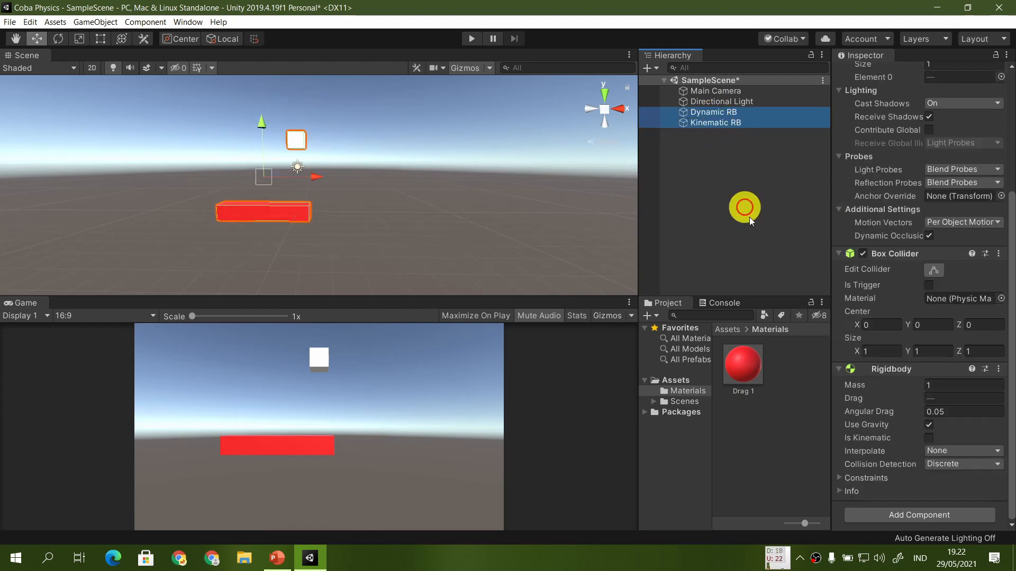
key("Delete")
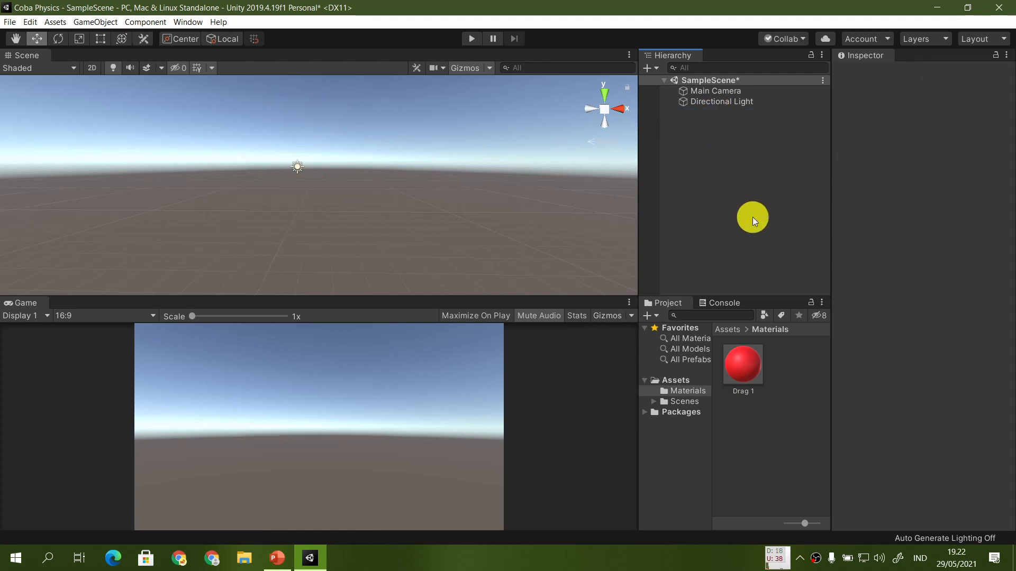
Step: Add a 3D sphere to the scene and set its position to 0, 0, 0
right_click(724, 141)
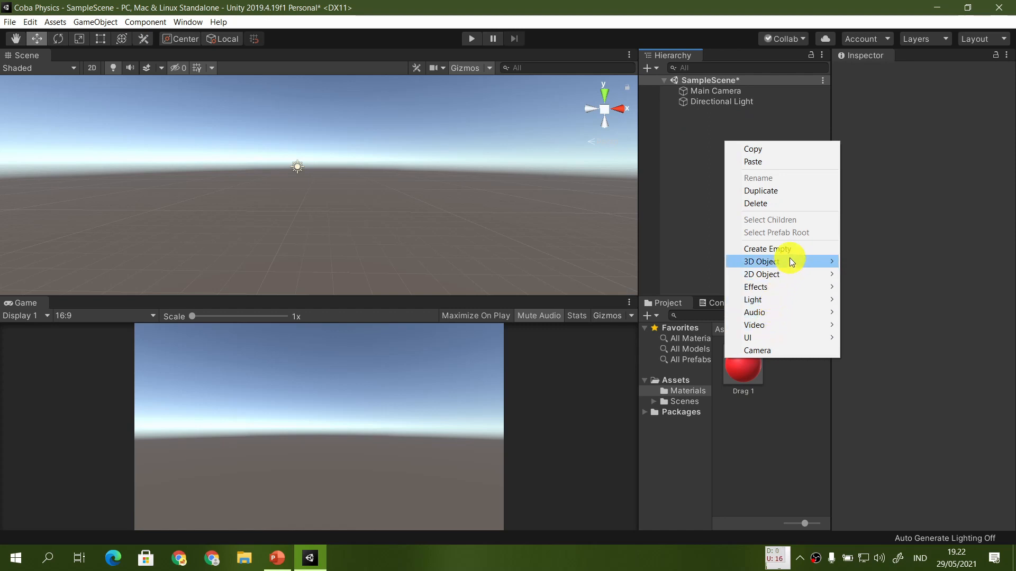
mouse_move(799, 261)
left_click(880, 274)
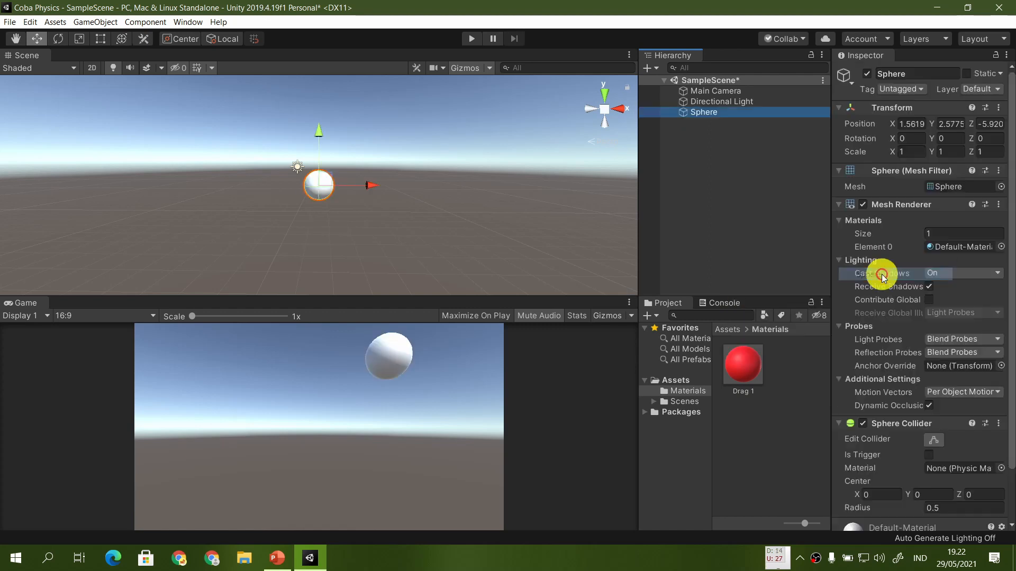
left_click(910, 124)
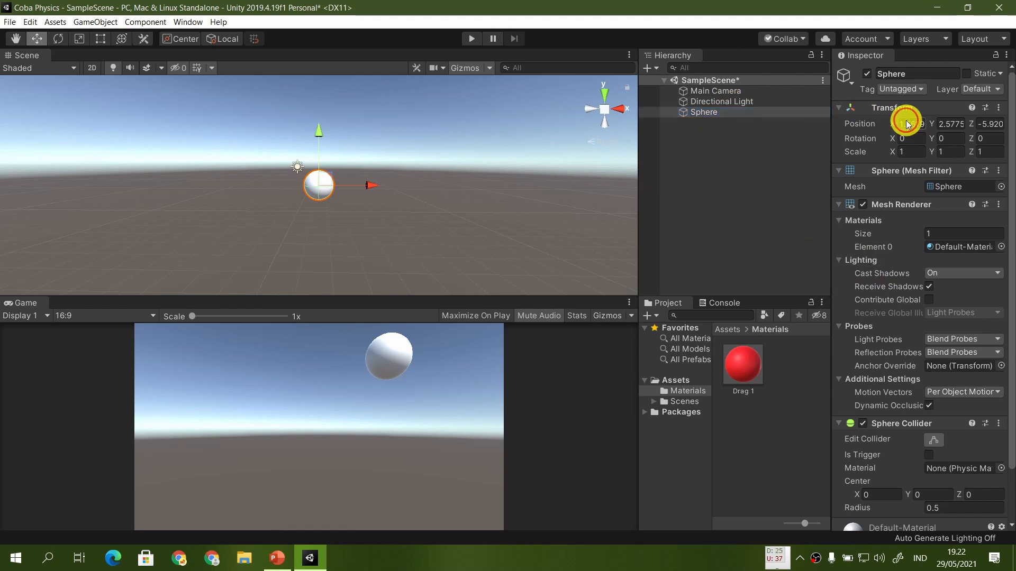
type("0")
key("Tab")
type("0")
key("Tab")
type("0")
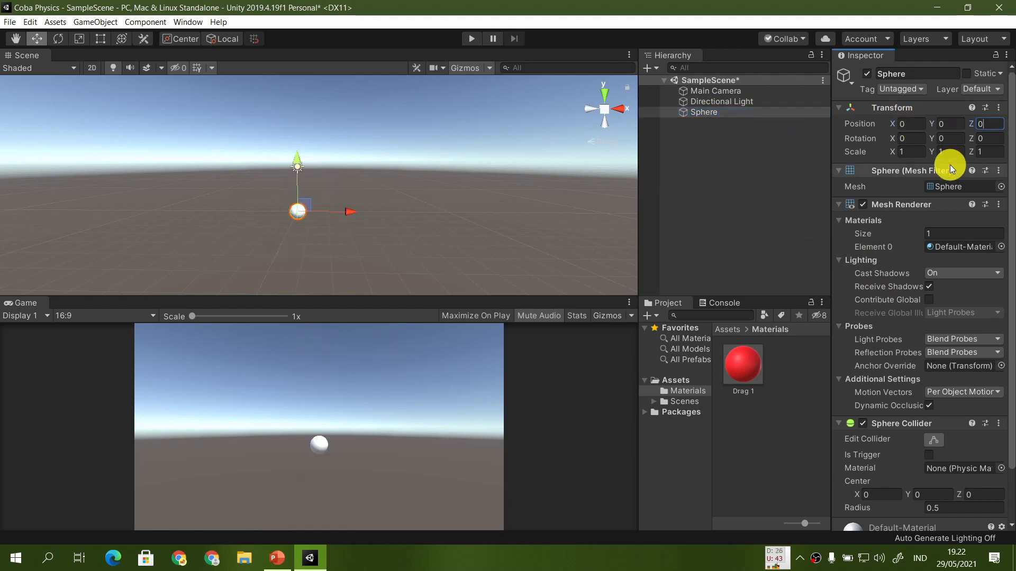
Step: Add a 3D cube to the scene and set its position to 0, 0, 0
right_click(720, 161)
left_click(696, 203)
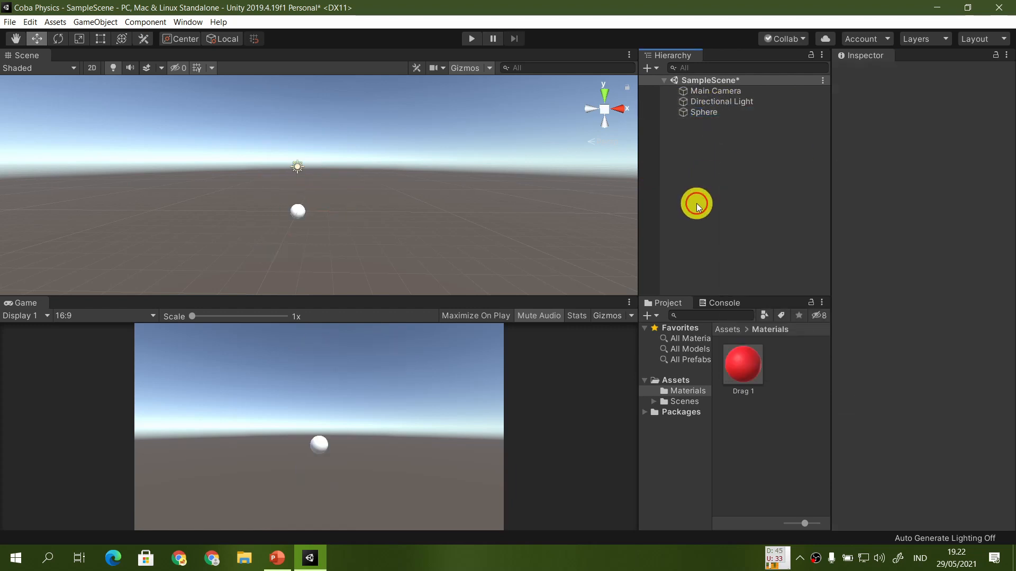
right_click(697, 203)
mouse_move(773, 324)
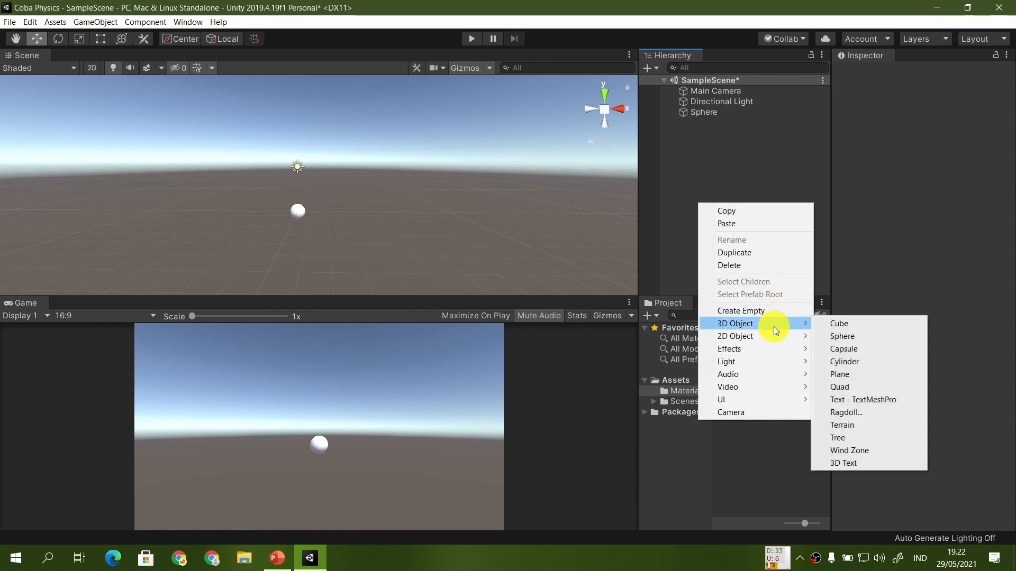
left_click(861, 327)
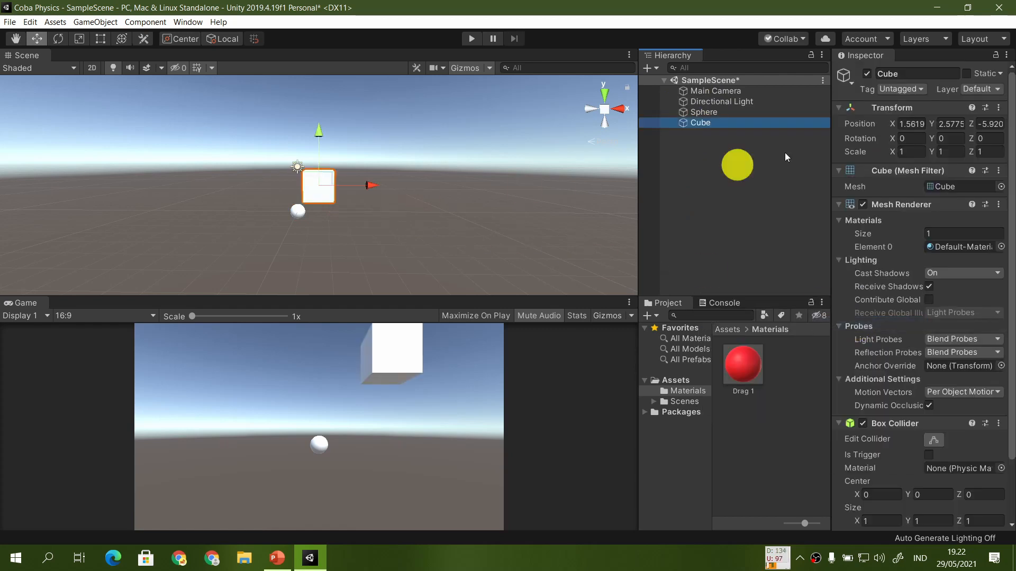
left_click(915, 123)
type("0")
key("Tab")
type("0")
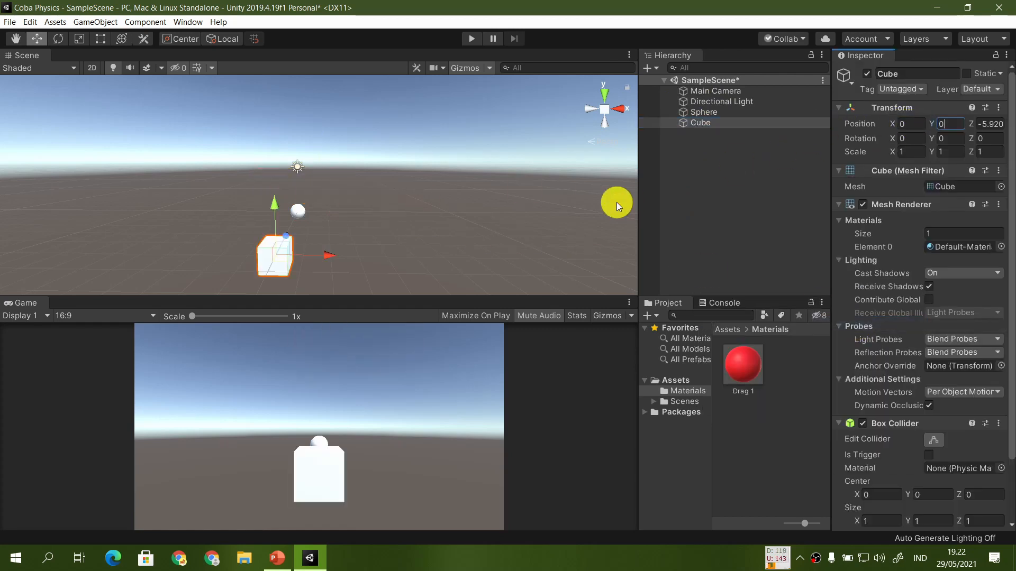
key("Tab")
type("0")
Step: Move the cube to about X 9.46 and scale it into a wall about 0.51 in X, 3.96 in Y and wider in Z
left_click_drag(354, 210, 497, 211)
right_click_drag(502, 234, 513, 236)
key("e")
key("r")
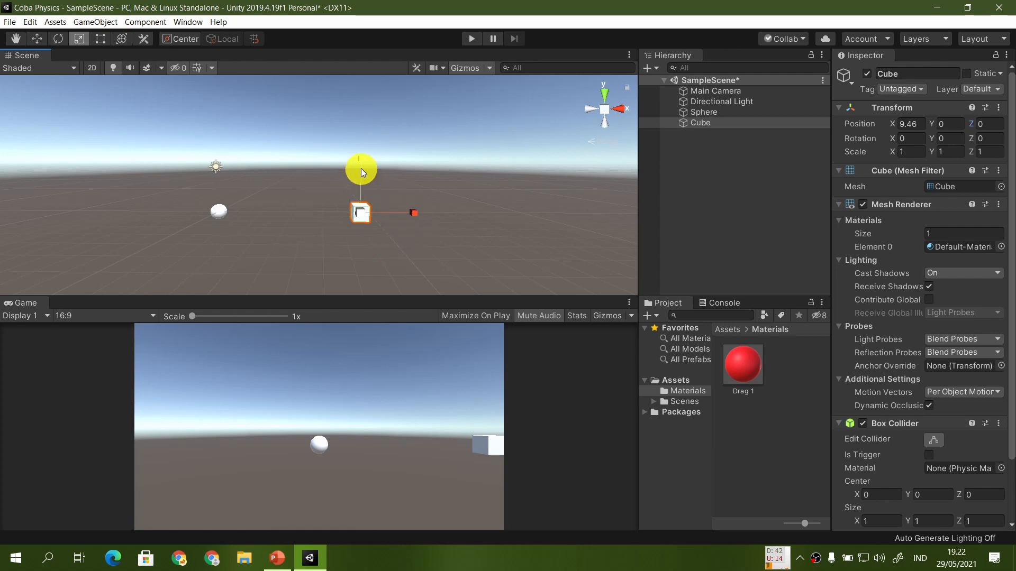
left_click_drag(362, 171, 386, 18)
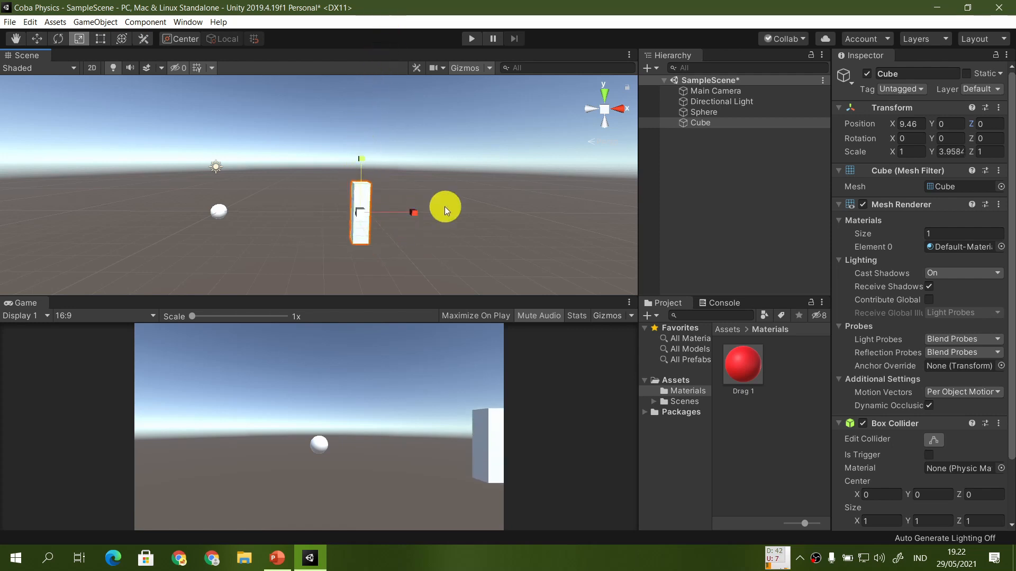
left_click_drag(414, 212, 392, 218)
right_click_drag(392, 218, 336, 219)
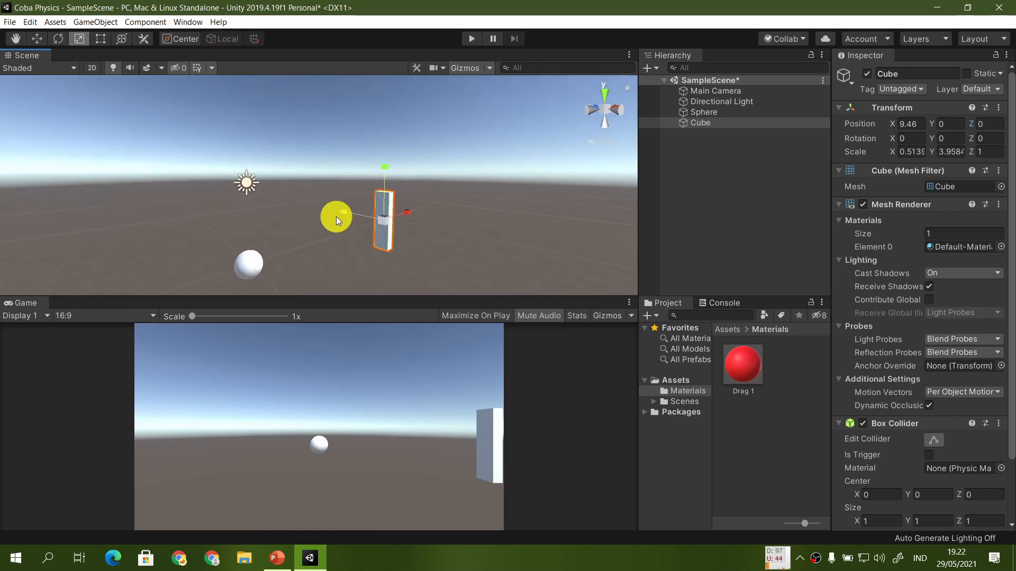
left_click_drag(341, 208, 262, 187)
right_click_drag(499, 195, 410, 206)
Step: Add a Rigidbody component to both the Sphere and the Cube, and turn off Use Gravity on them
left_click(710, 112)
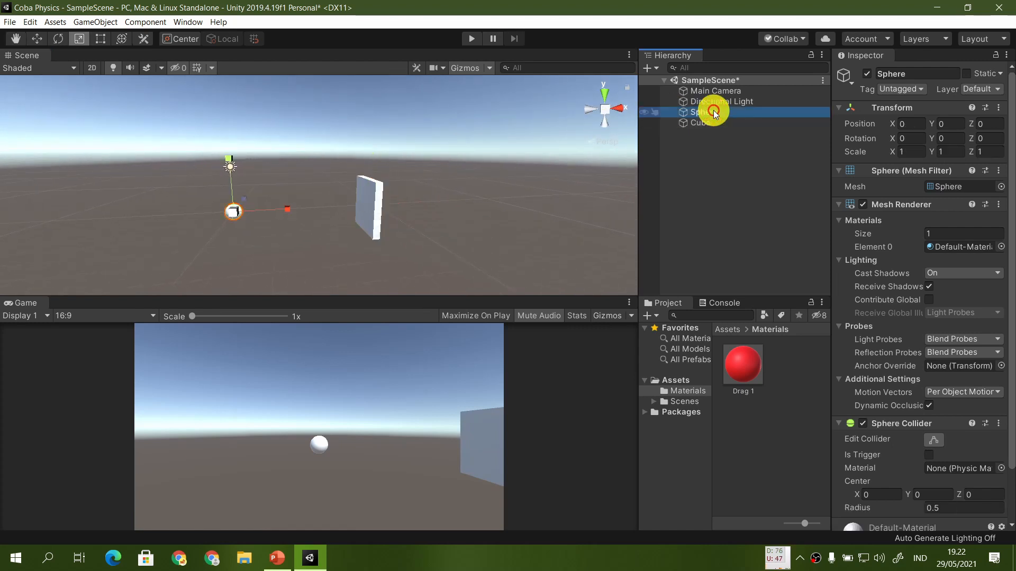
left_click(719, 123, "shift")
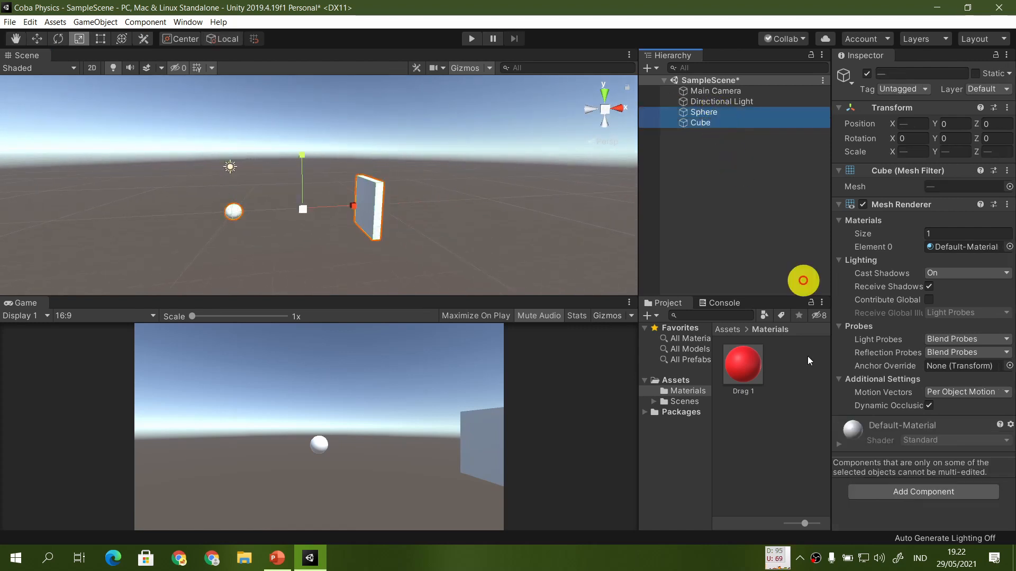
left_click(892, 494)
key("Return")
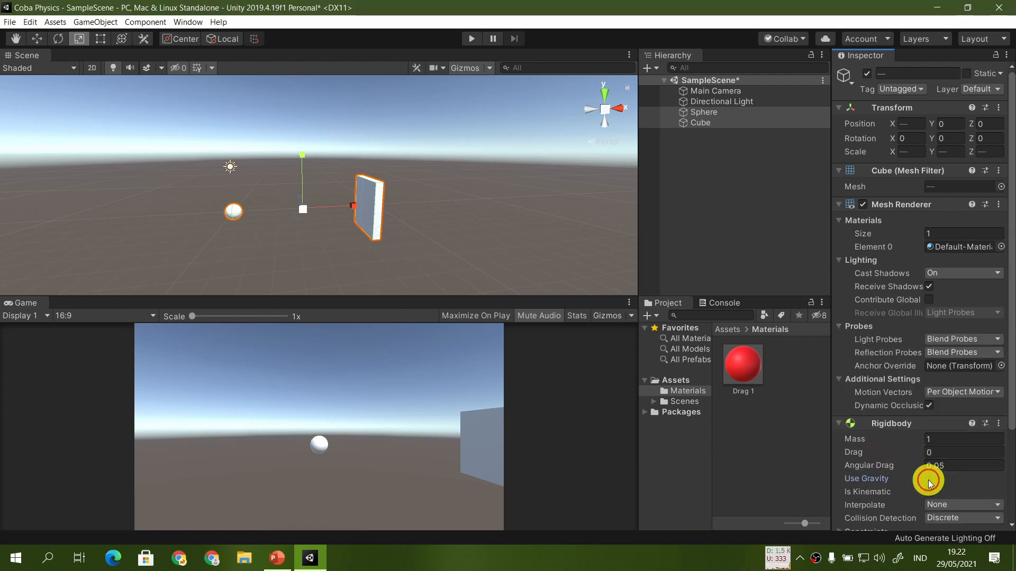
left_click(739, 182)
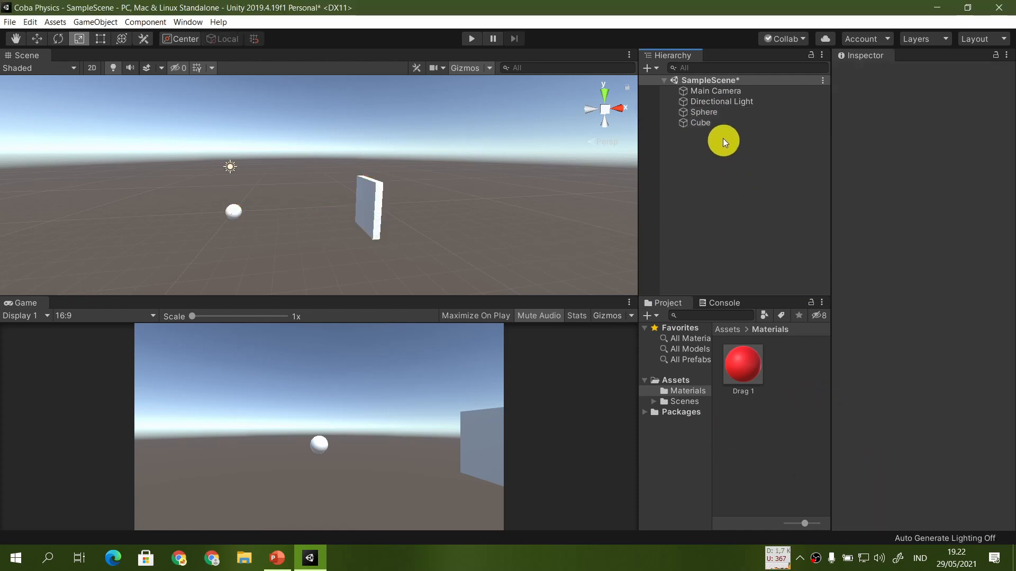
left_click(721, 125)
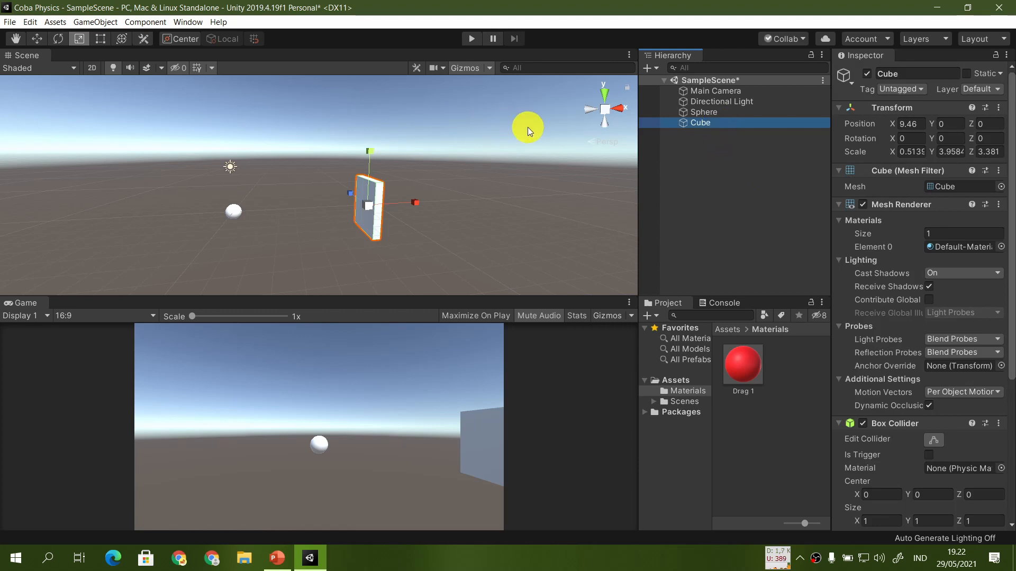
key("w")
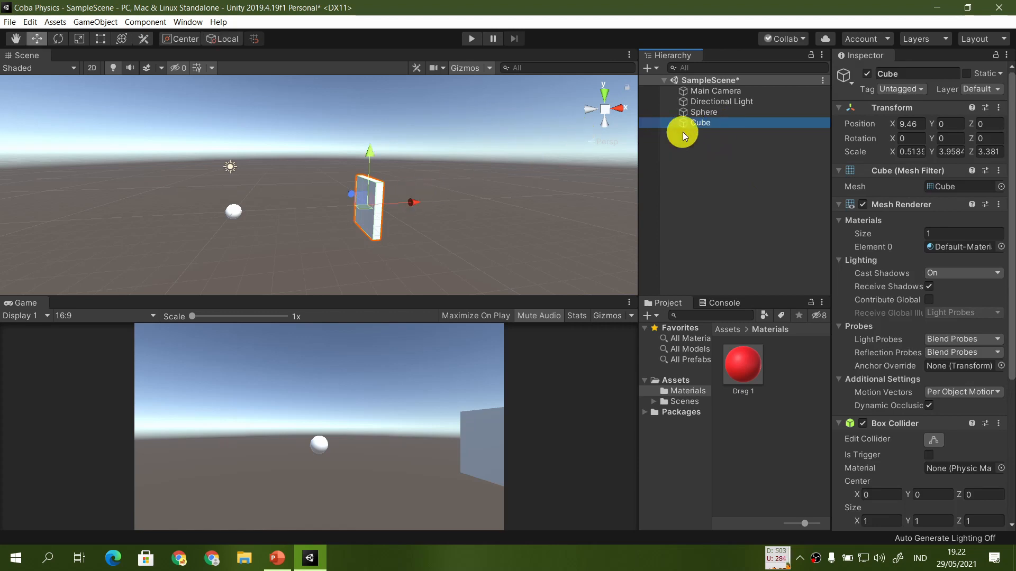
left_click(707, 113)
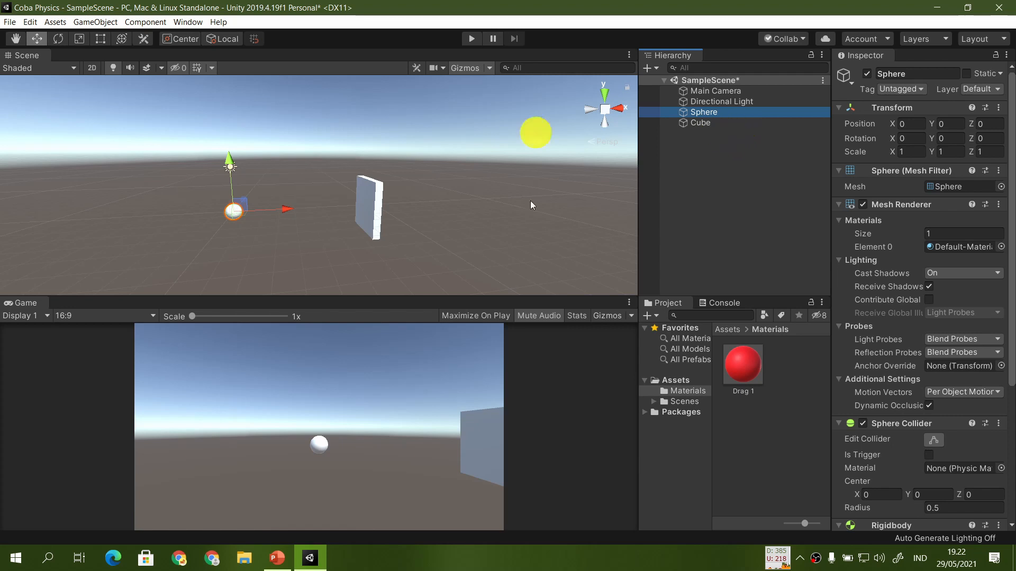
scroll(459, 215, "down", 3)
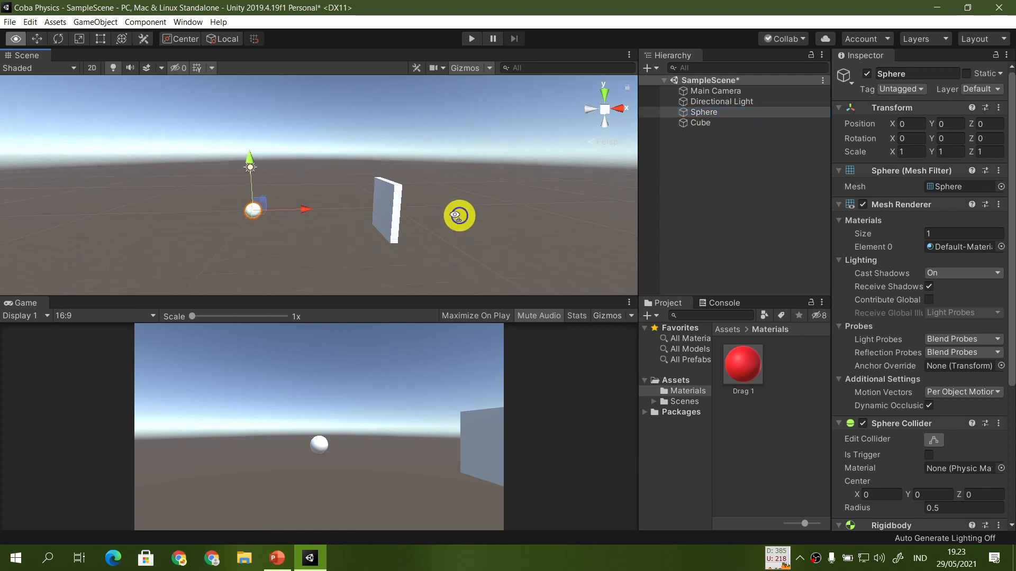
Step: Create a new folder named Scripts in the project's Assets folder
left_click(677, 380)
right_click(808, 435)
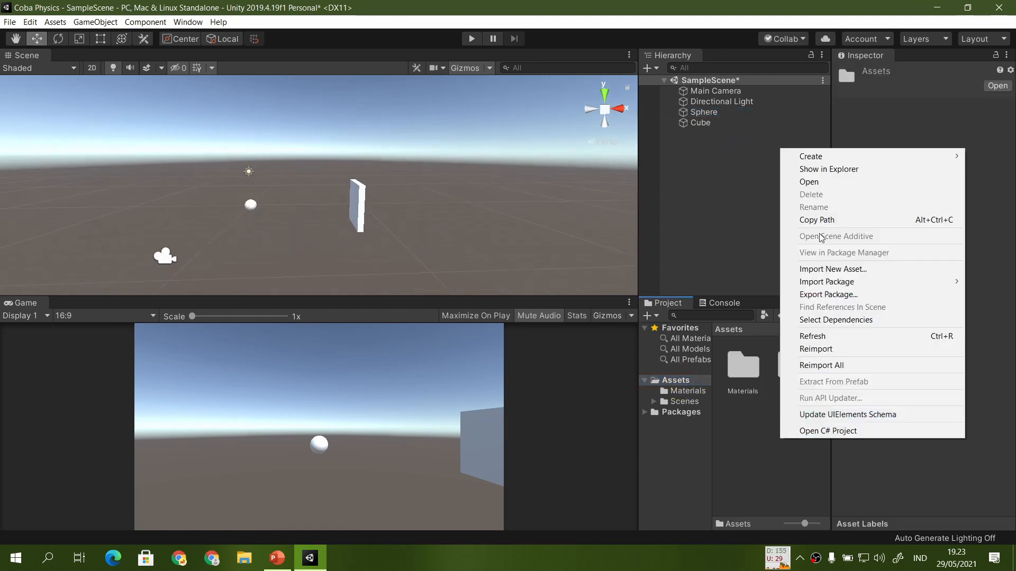
mouse_move(831, 157)
left_click(721, 129)
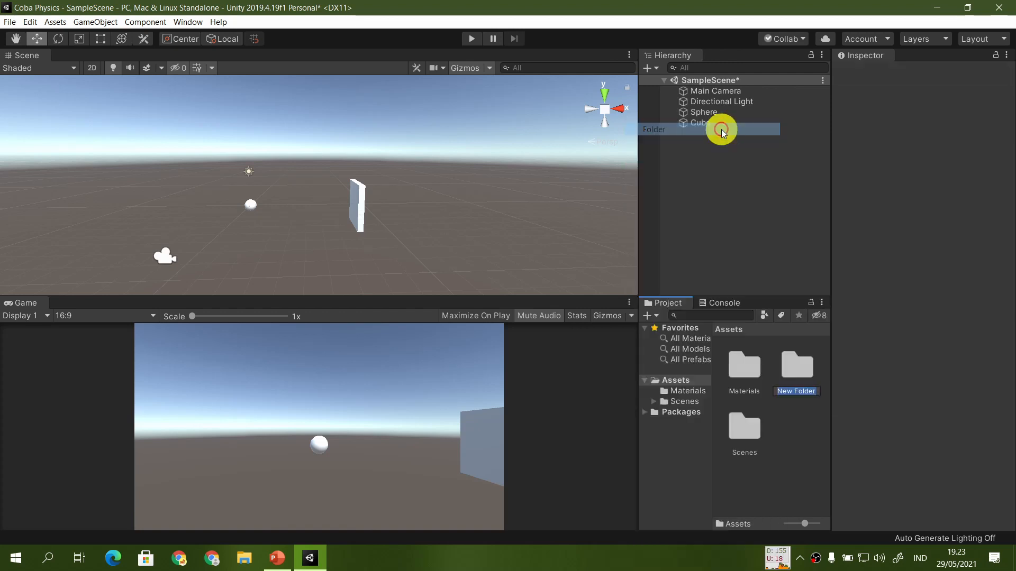
type("Scrip")
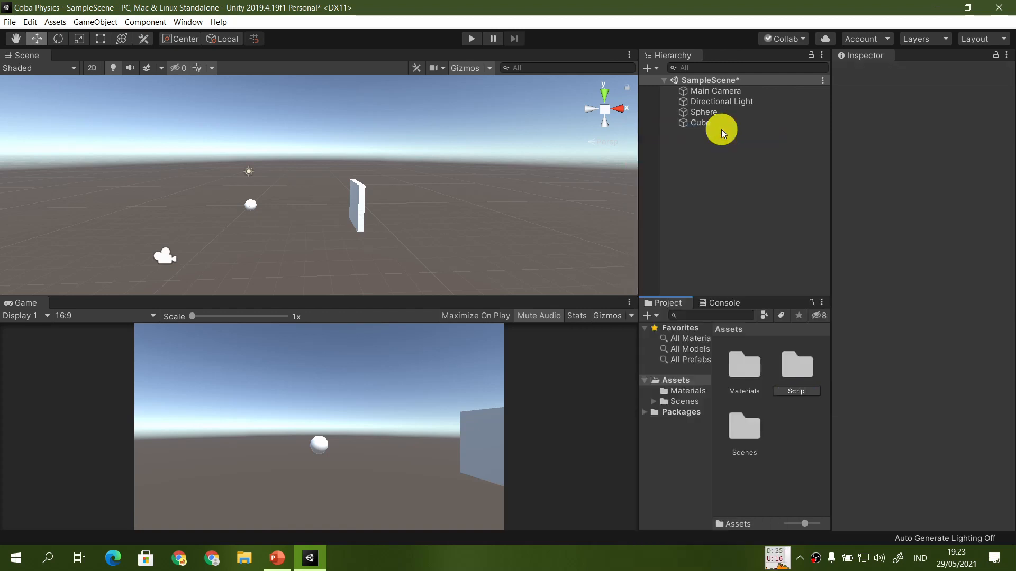
type("t")
key("Return")
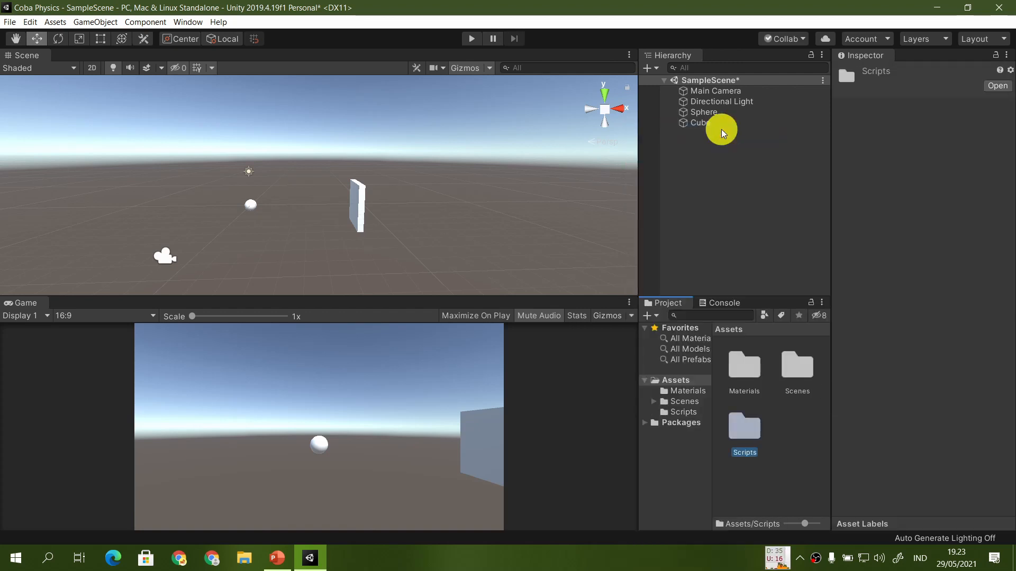
Step: Create a C# script named Move inside the Scripts folder
double_click(751, 434)
right_click(750, 400)
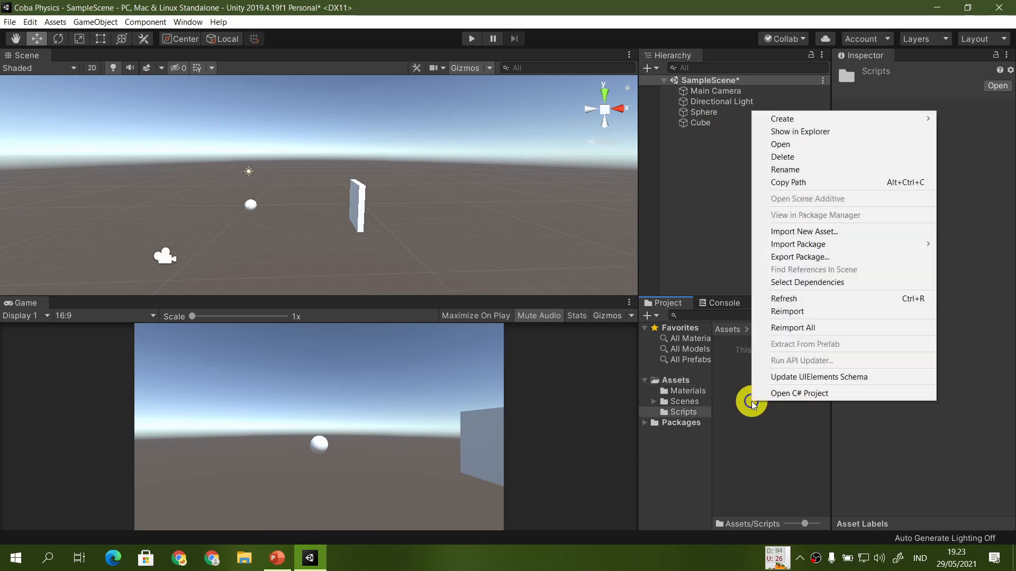
mouse_move(871, 118)
left_click(716, 132)
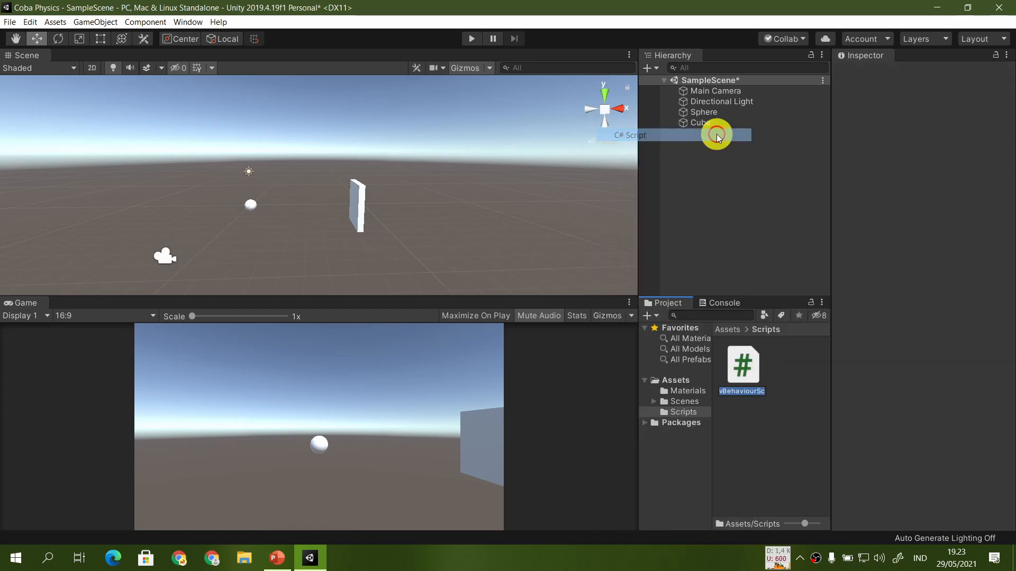
type("Move")
key("Return")
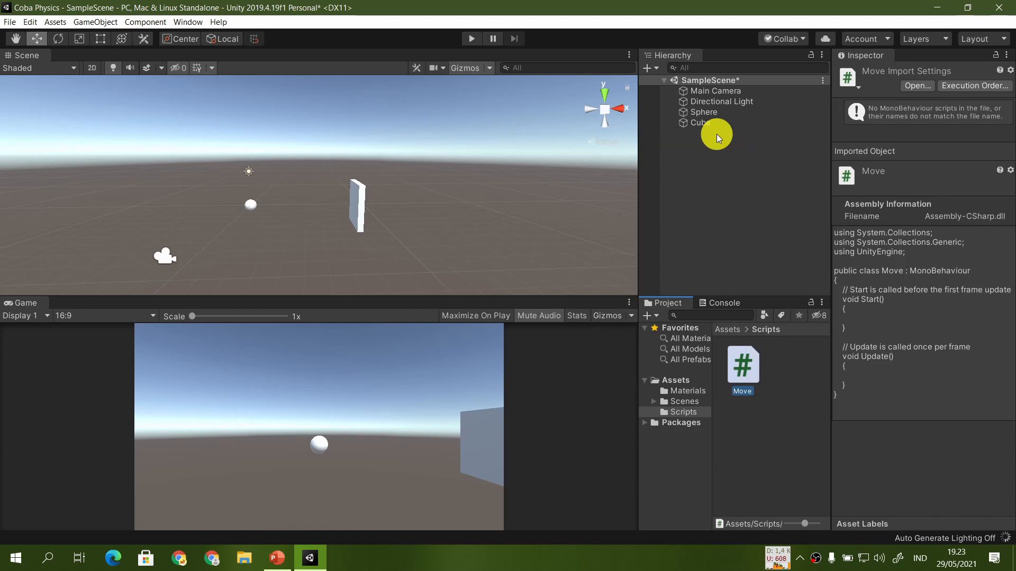
left_click(746, 265)
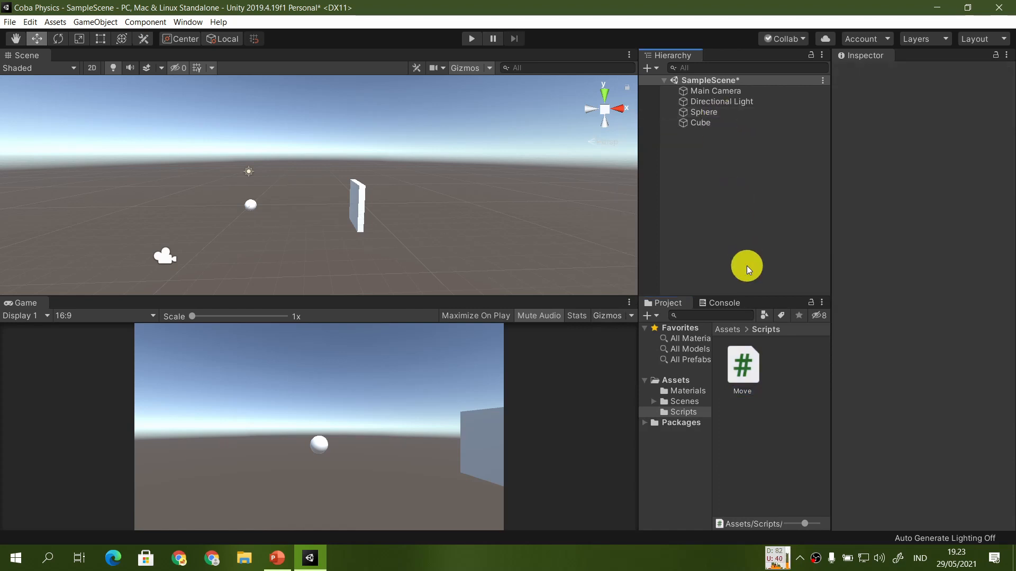
Step: Attach the Move script to the Sphere and open the script for editing in Visual Studio
left_click(719, 115)
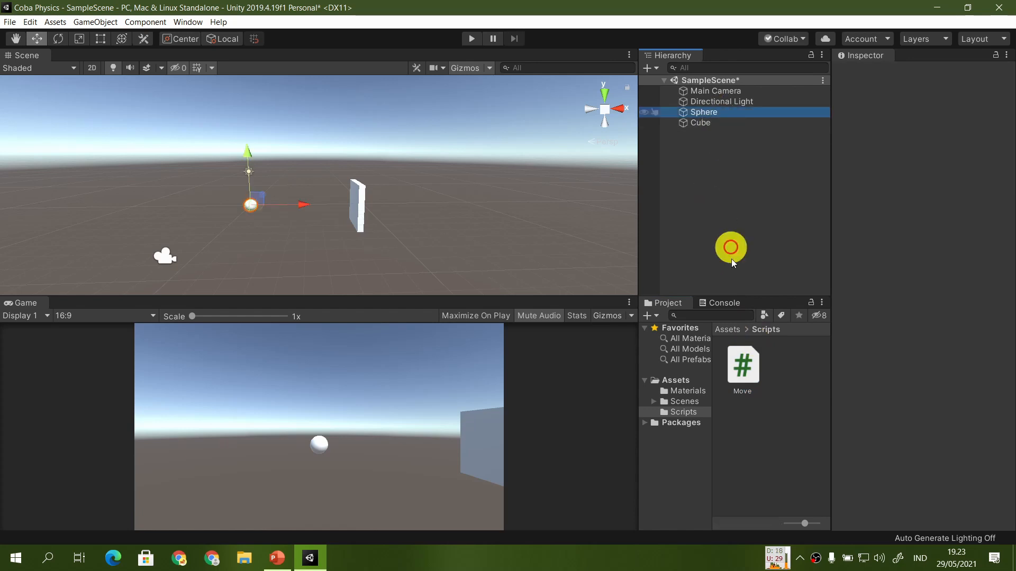
left_click_drag(743, 362, 703, 113)
double_click(740, 366)
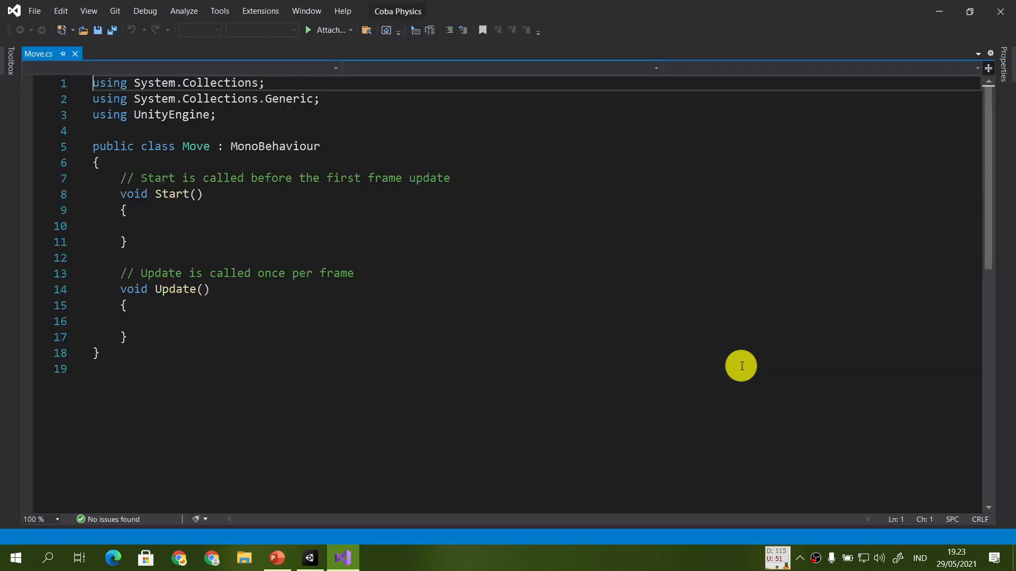
Step: Switch back to Unity and examine the sphere's placement relative to the wall in the scene
left_click(279, 558)
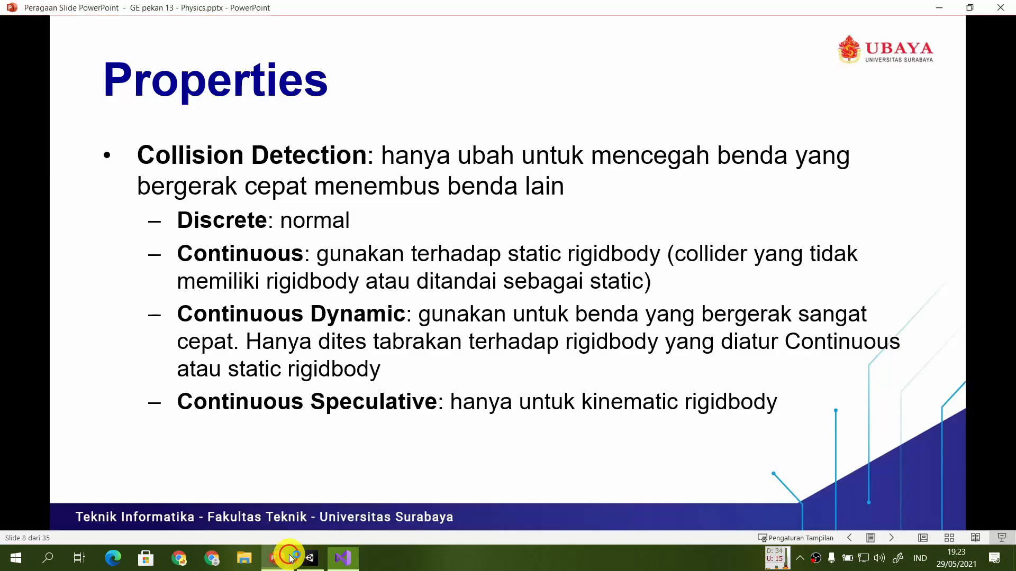
left_click(313, 559)
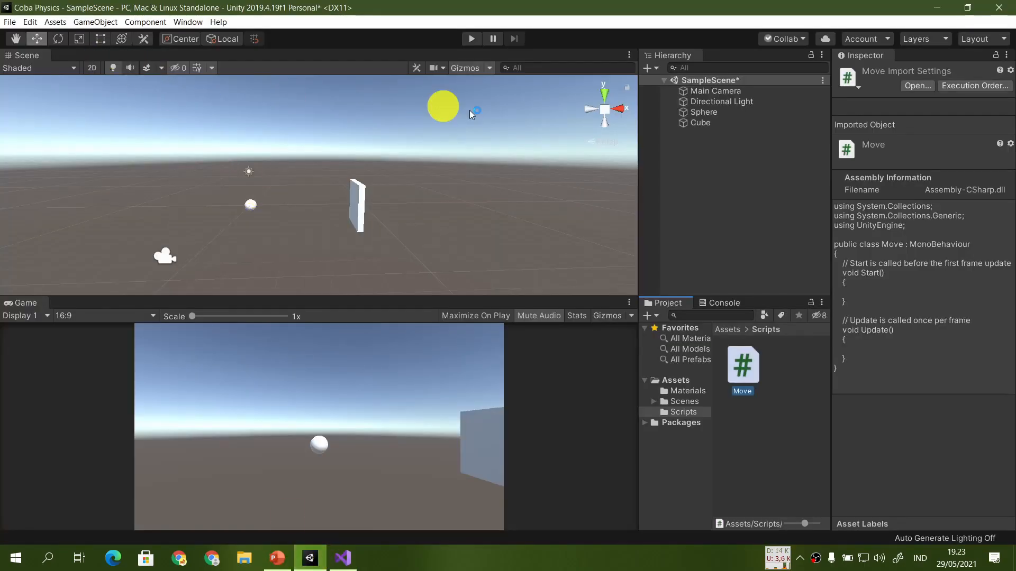
left_click(698, 114)
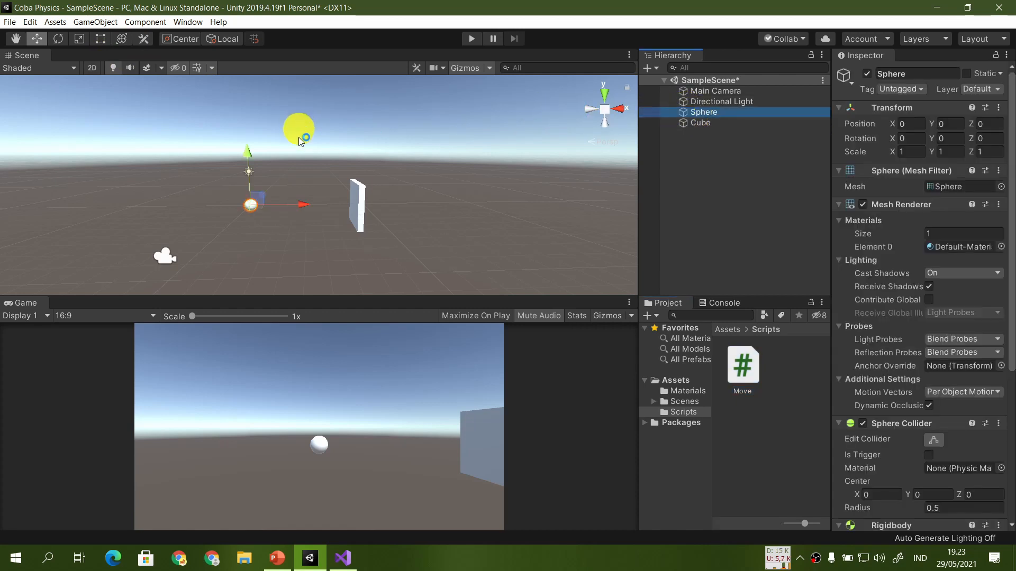
scroll(311, 211, "up", 5)
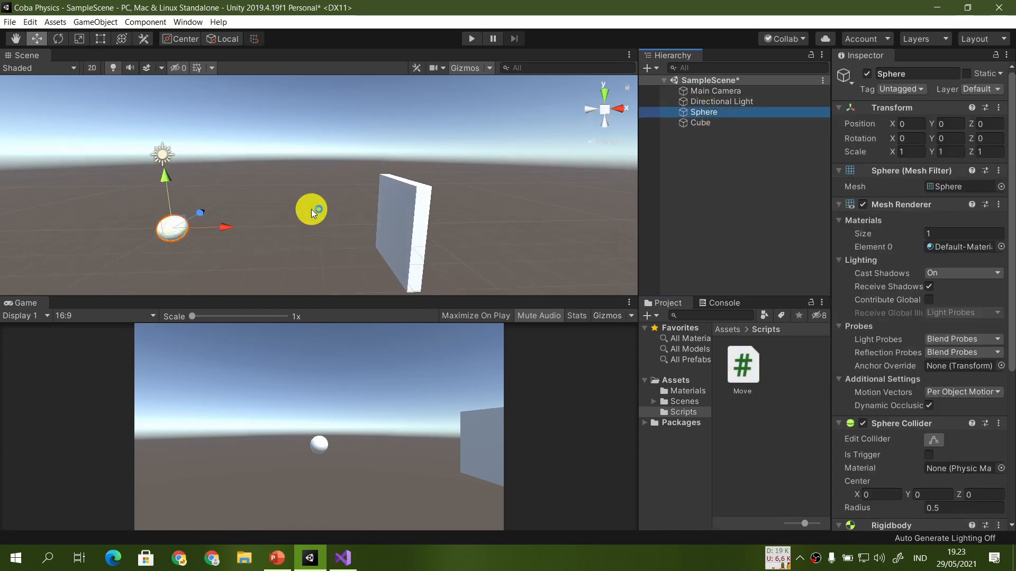
left_click_drag(311, 209, 315, 210, "alt")
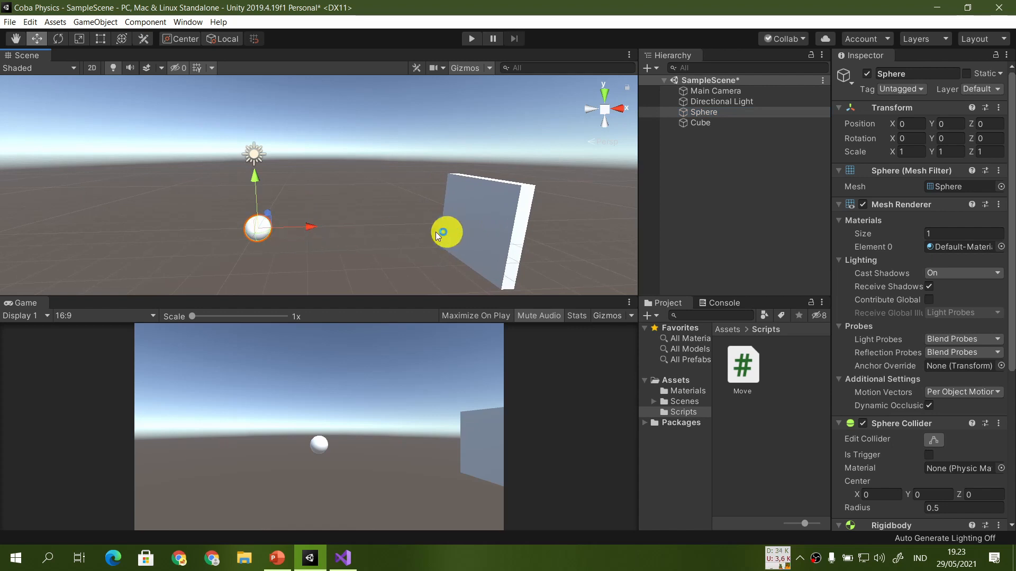
Step: Switch to Visual Studio and declare a public Vector3 variable named Velocity at the start of the Move class
left_click(345, 564)
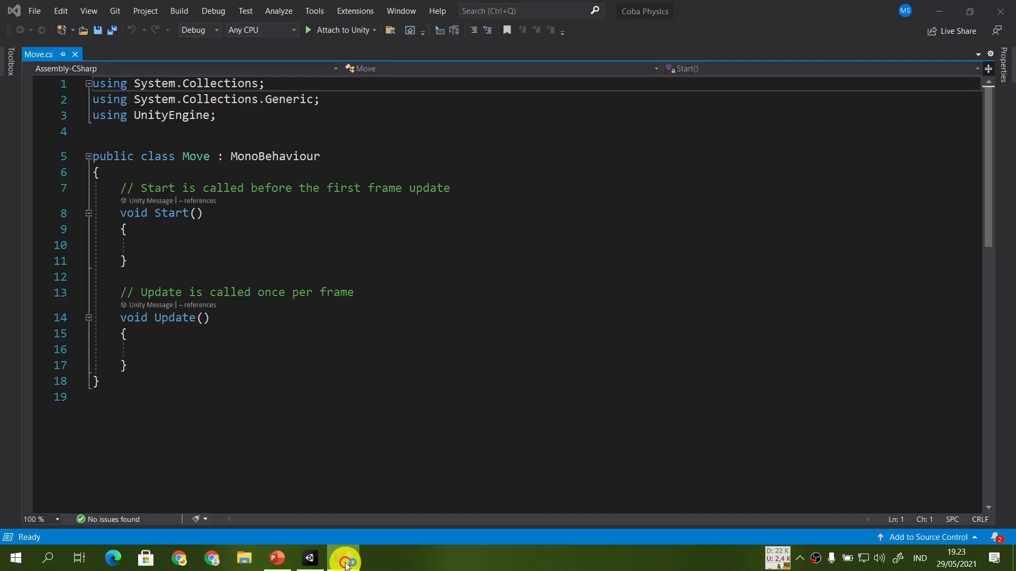
left_click(349, 168)
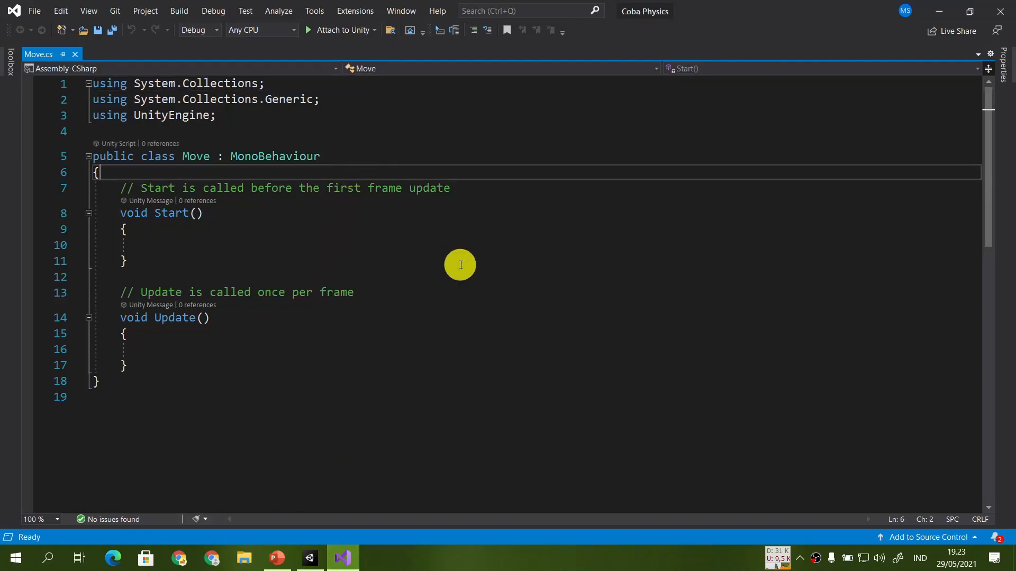
key("Return")
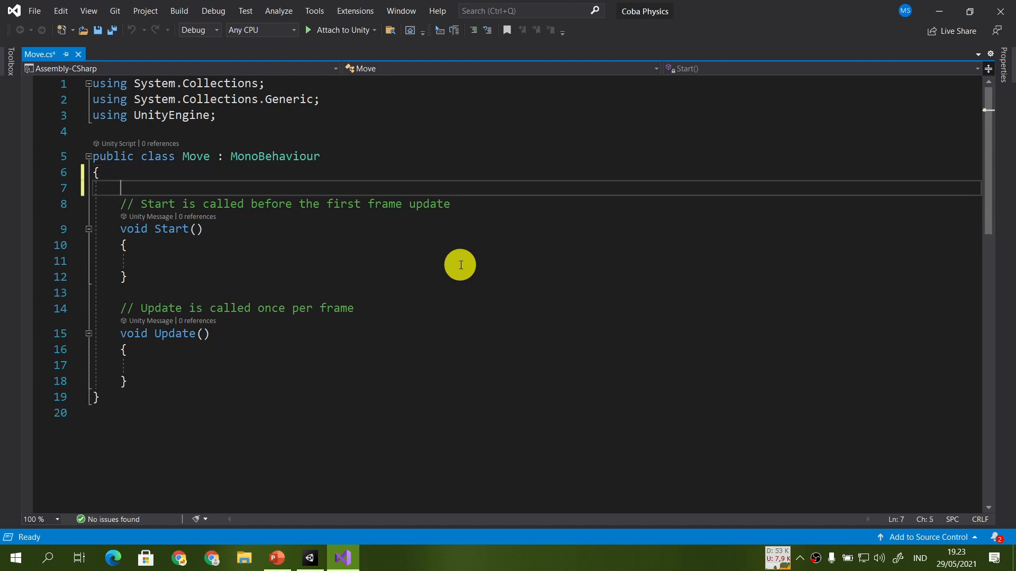
type("public Vector3")
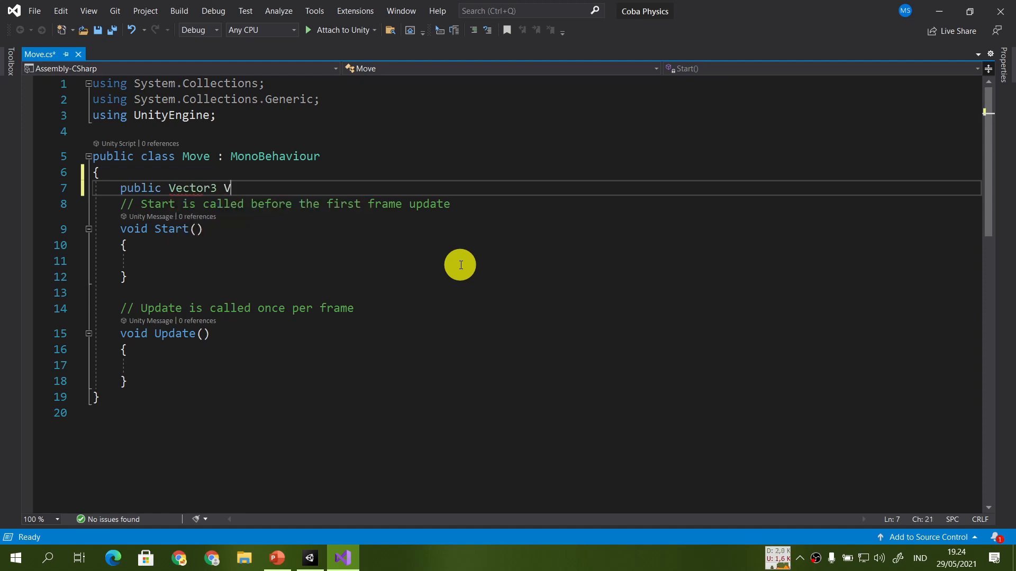
type(" Velocity;")
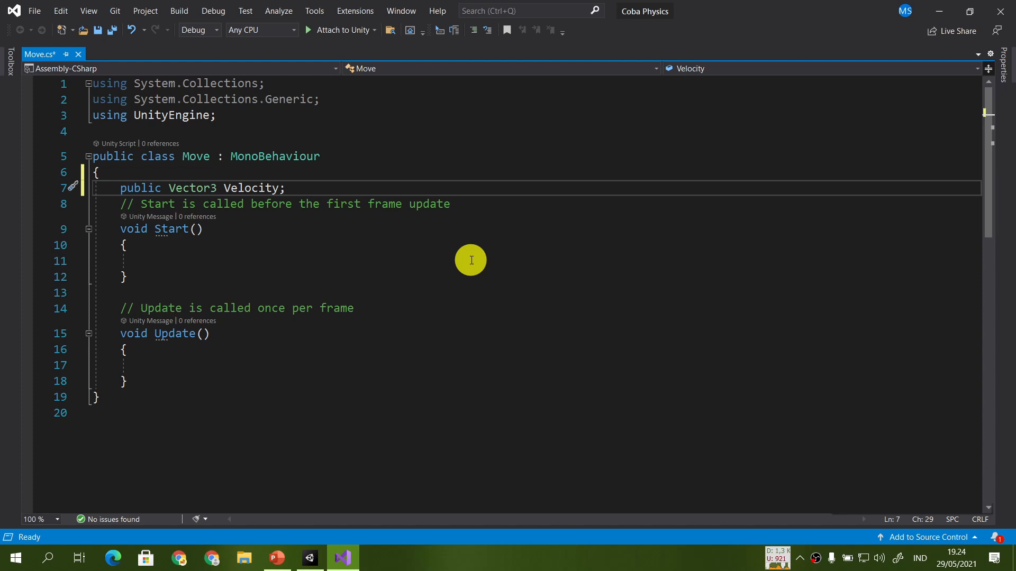
Step: Declare a Rigidbody variable named rb below the Velocity declaration
key("Return")
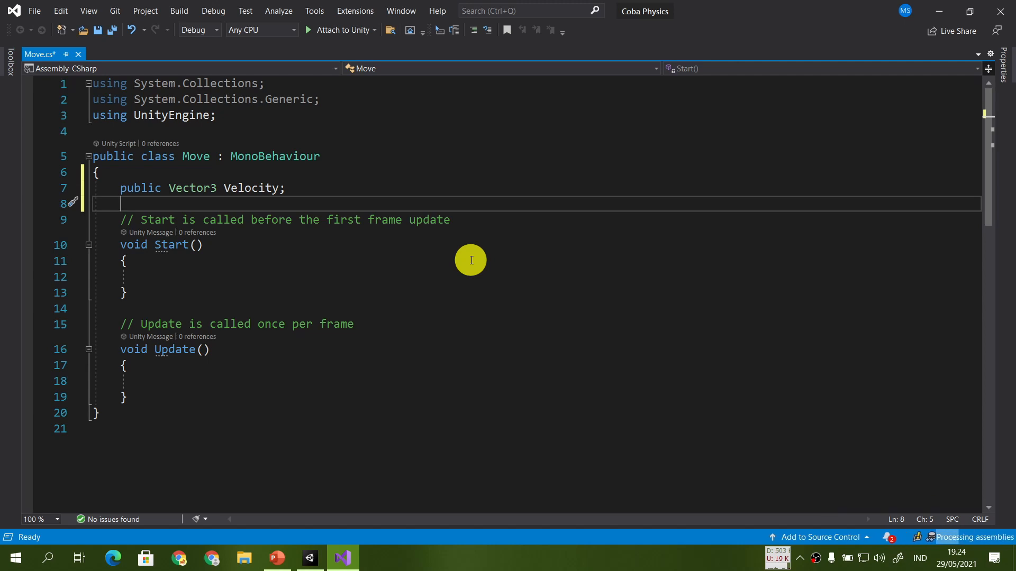
type("Rigid")
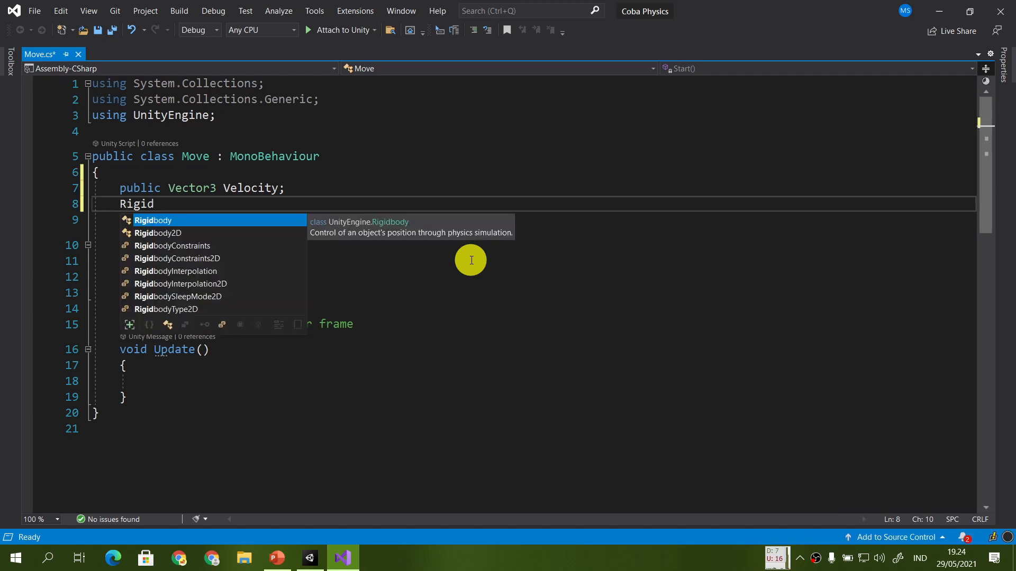
key("Tab")
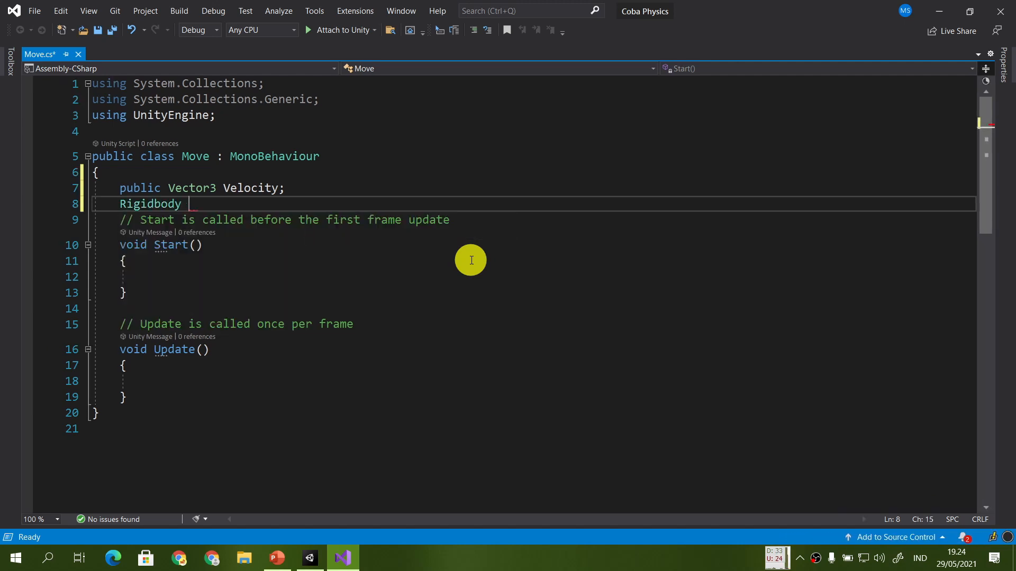
type("rb;")
Step: In the Start method, assign rb with GetComponent<Rigidbody>()
left_click(500, 292)
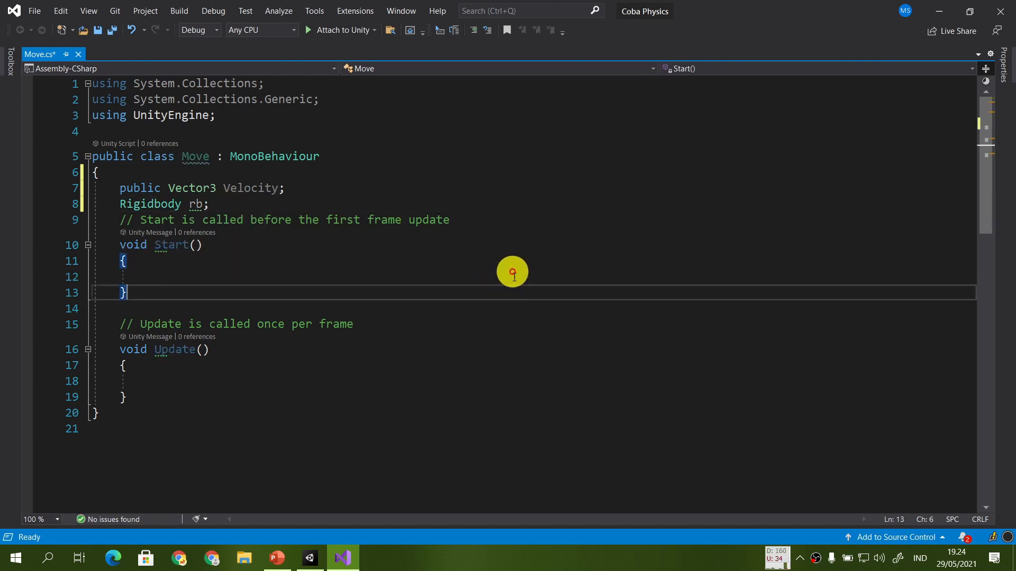
left_click(516, 278)
type("rb")
key("Escape")
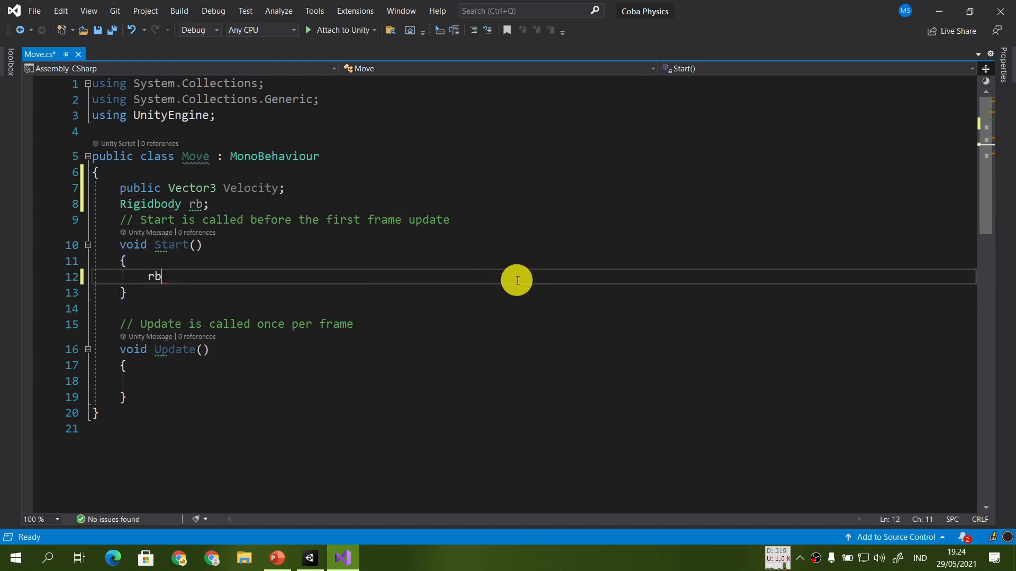
type("= ")
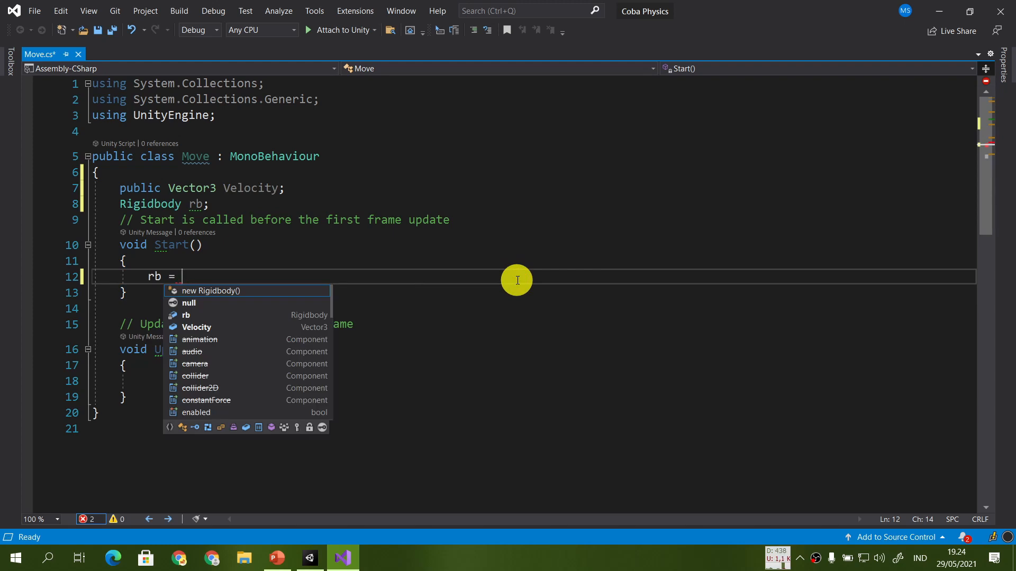
type("GCom")
key("Tab")
type("<R")
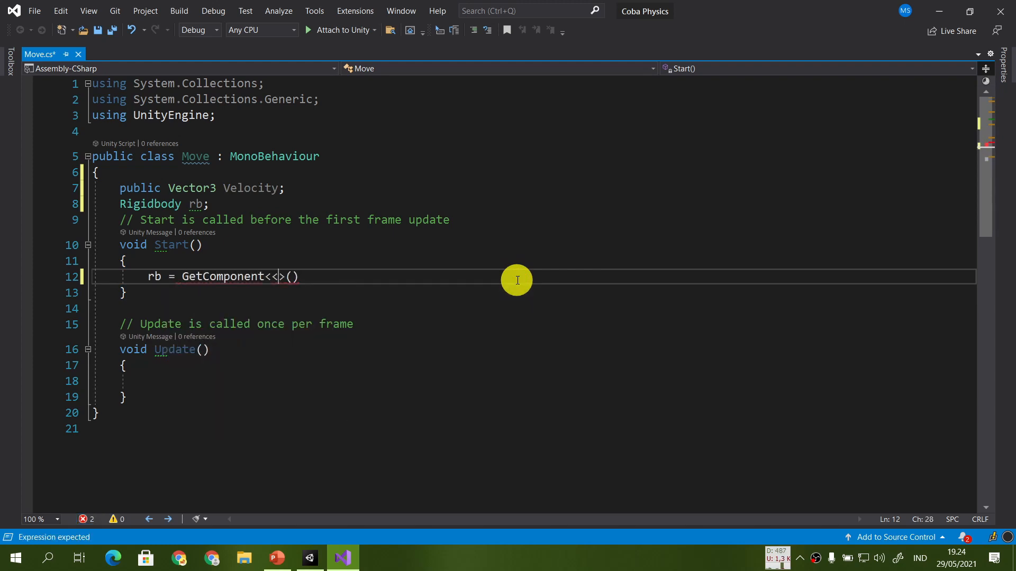
type("i")
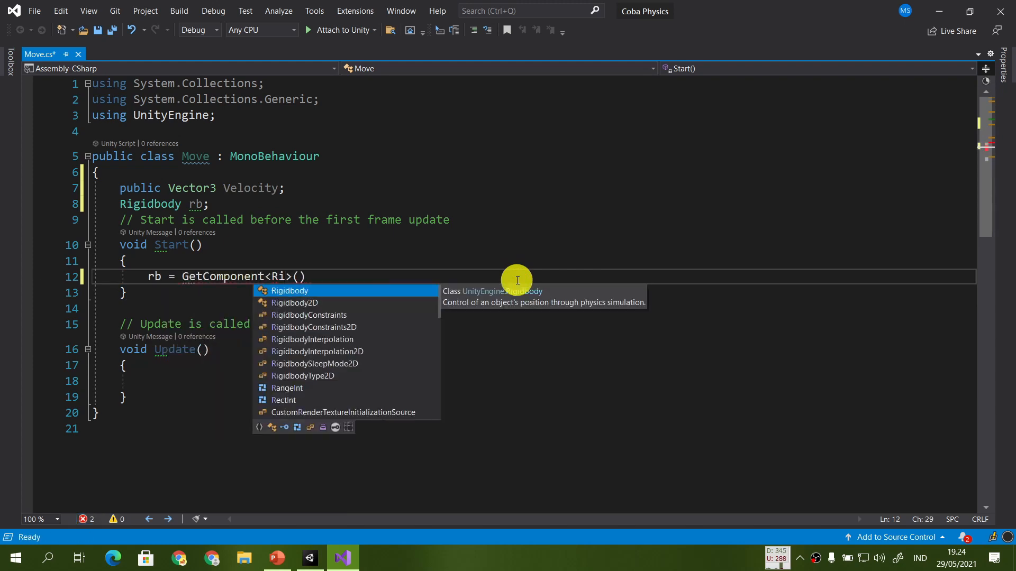
key("Tab")
key("End")
type(";")
key("Return")
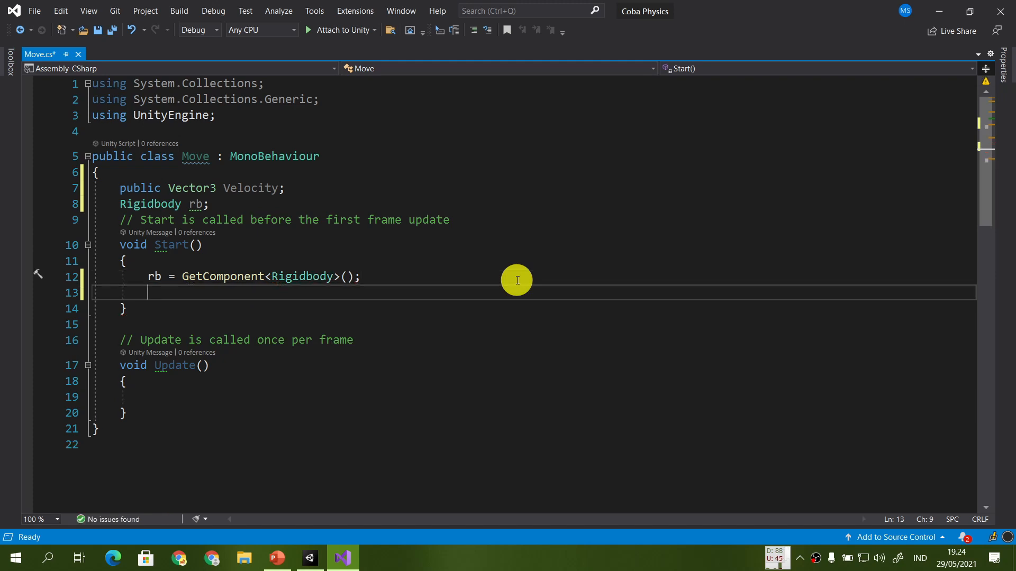
Step: Set rb.velocity to the Velocity variable on the next line of the Start method
type("rb.velocity ")
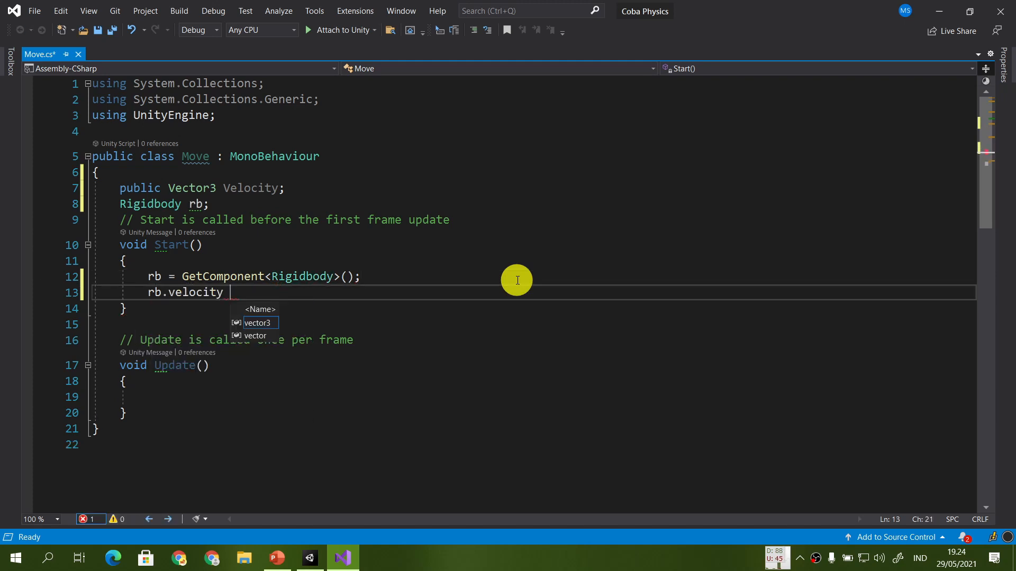
type("= V")
key("Tab")
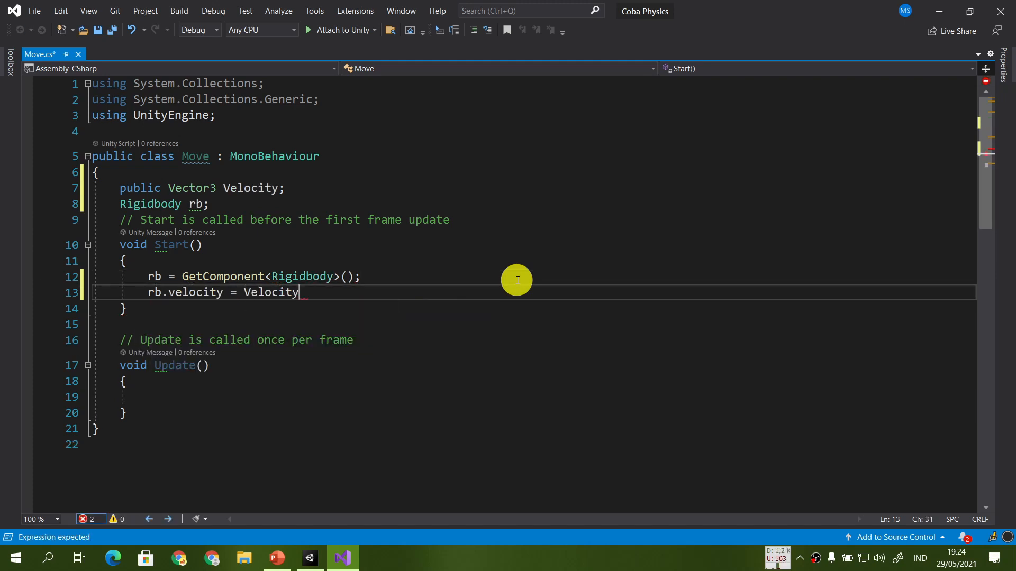
Step: Delete the unused Update method together with its comment and save the Move script
left_click_drag(145, 429, 68, 340)
left_click_drag(163, 410, 53, 335)
key("Delete")
key("BackSpace")
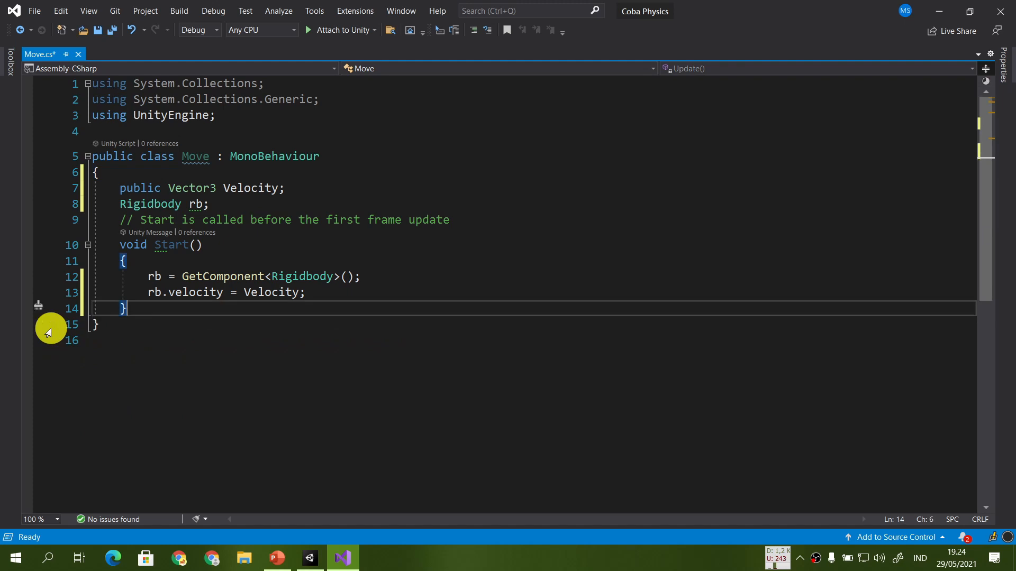
key("ctrl+s")
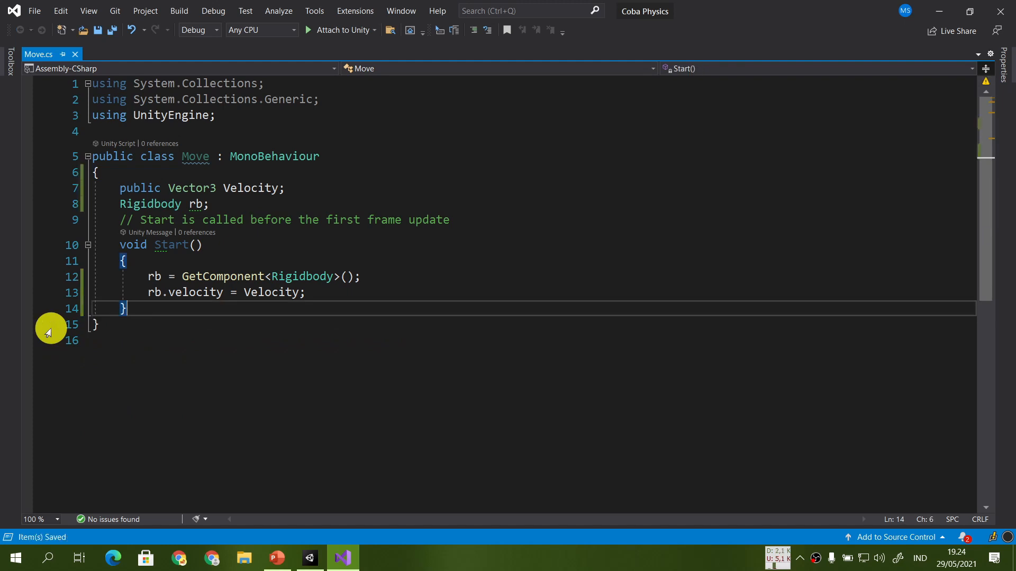
Step: Switch to Unity and set the X Velocity of the Sphere's Move script to 1
left_click(313, 559)
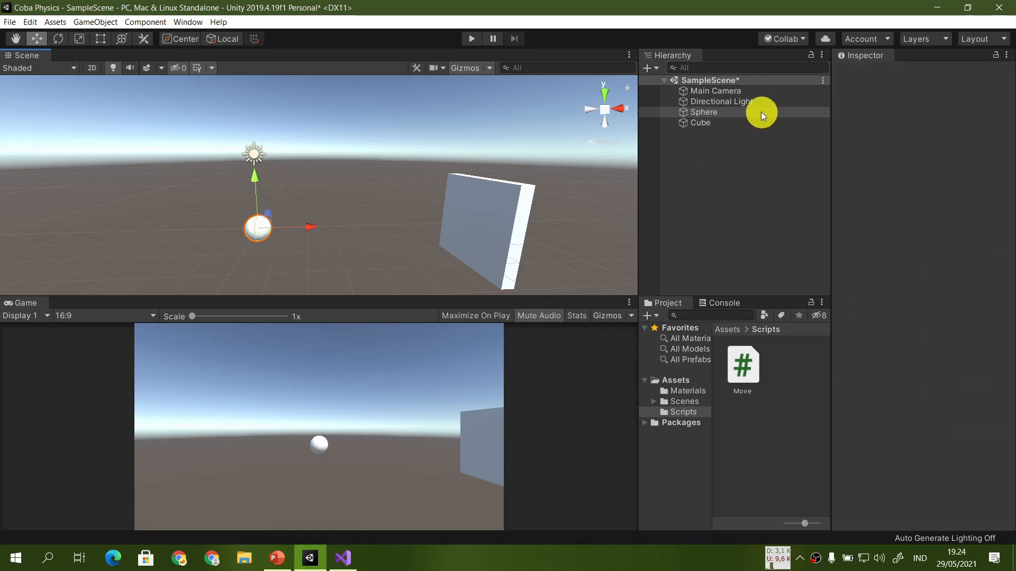
left_click(759, 112)
scroll(881, 400, "down", 5)
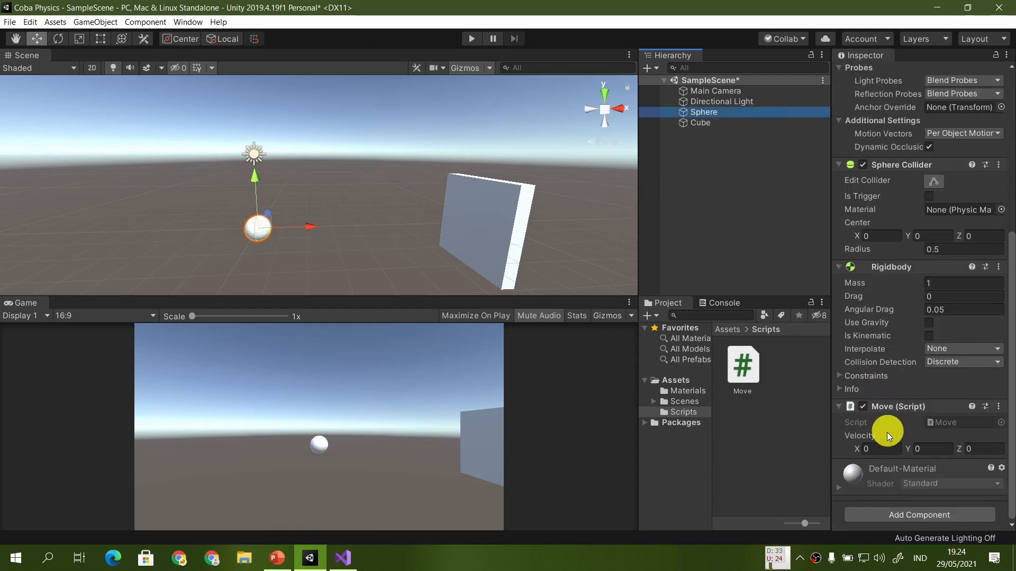
left_click(889, 447)
type("1")
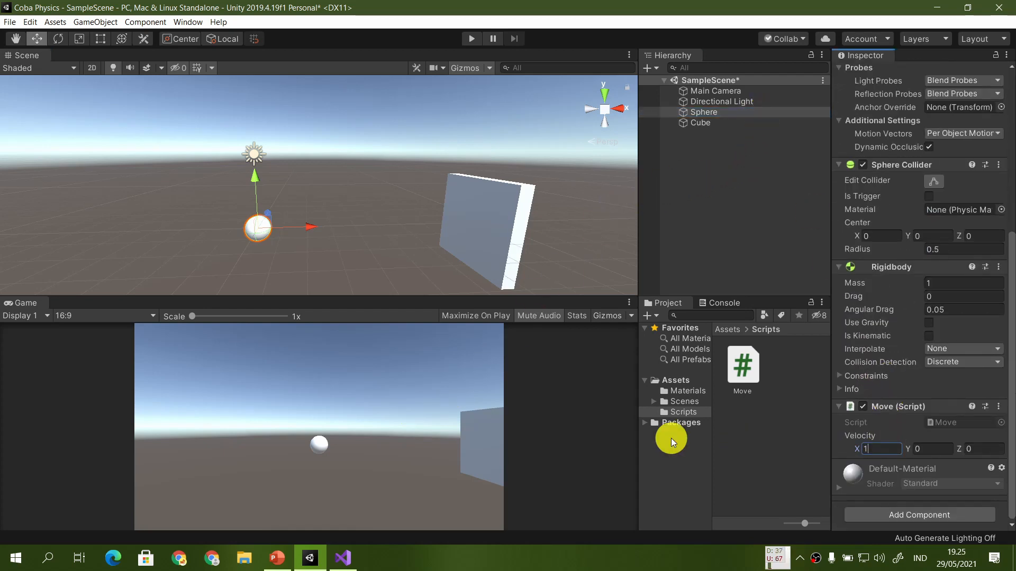
Step: Set the Cube wall's scale to X 1, Y 4 and Z 3
left_click(501, 236)
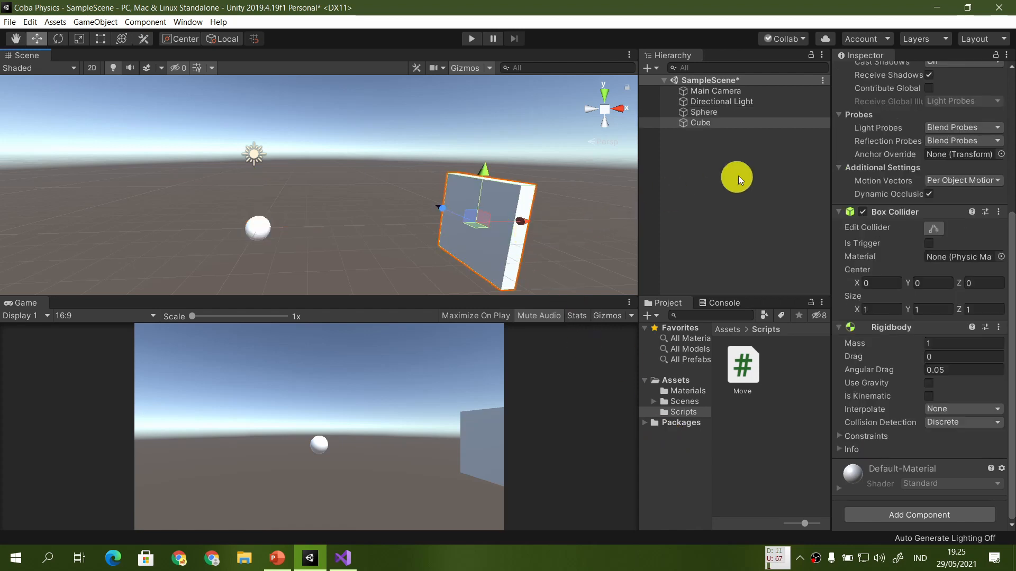
scroll(903, 184, "up", 8)
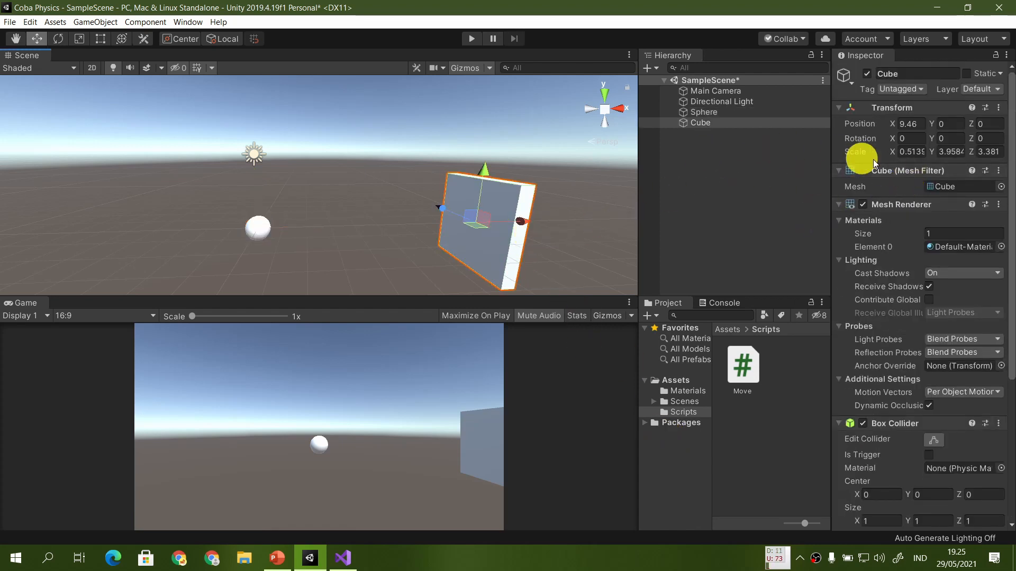
left_click(916, 157)
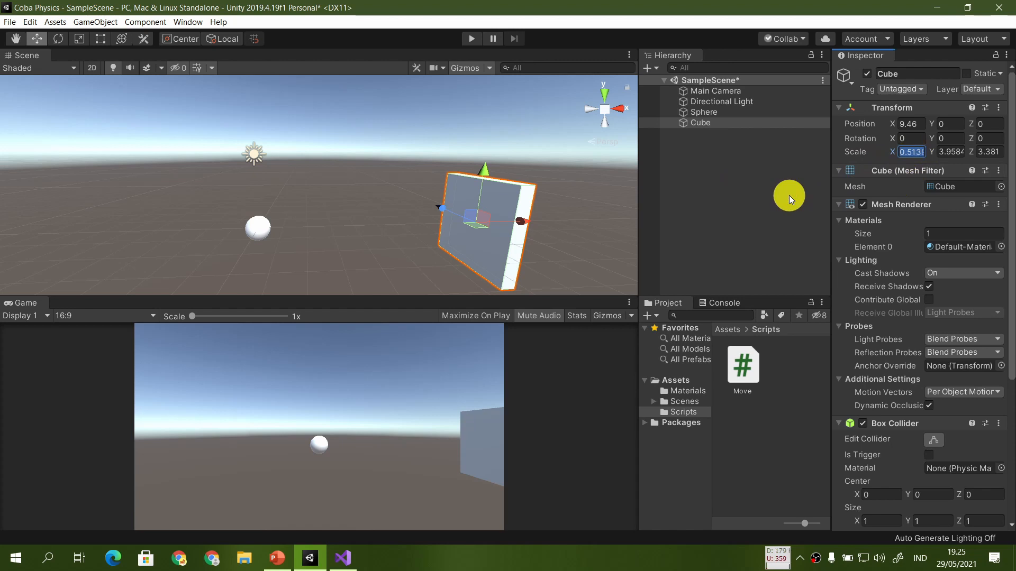
type("1")
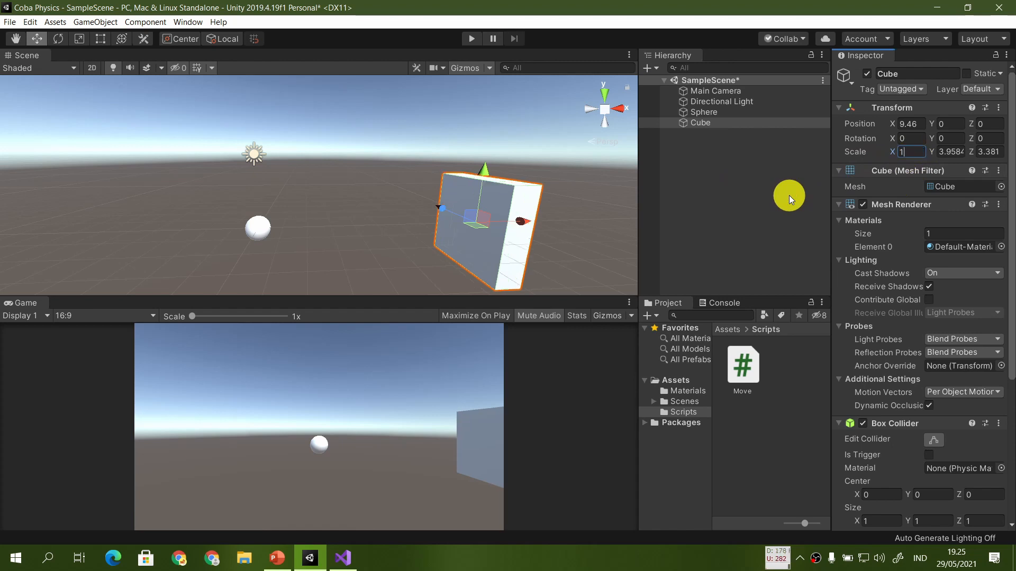
key("Tab")
type("4")
key("Tab")
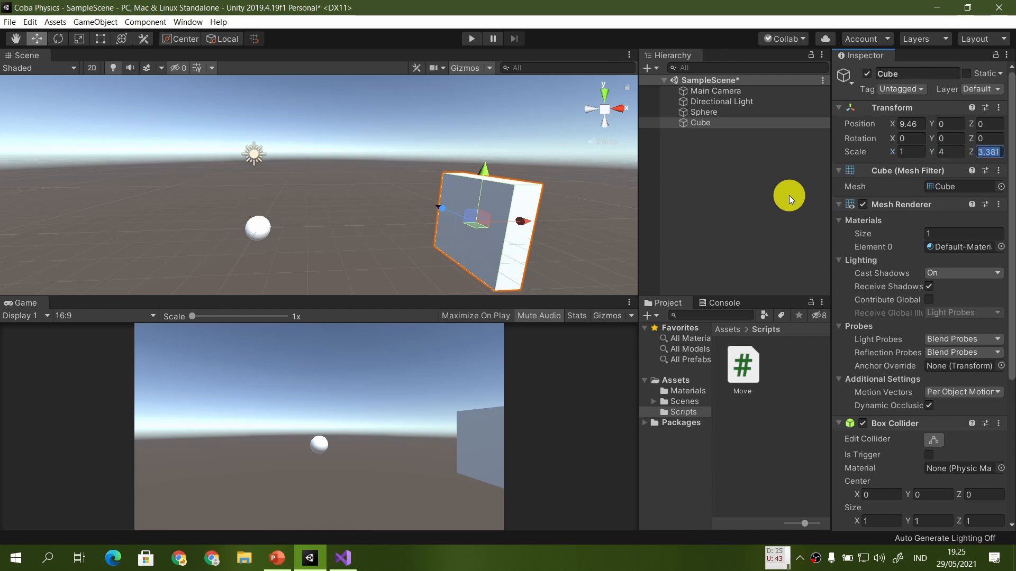
type("3")
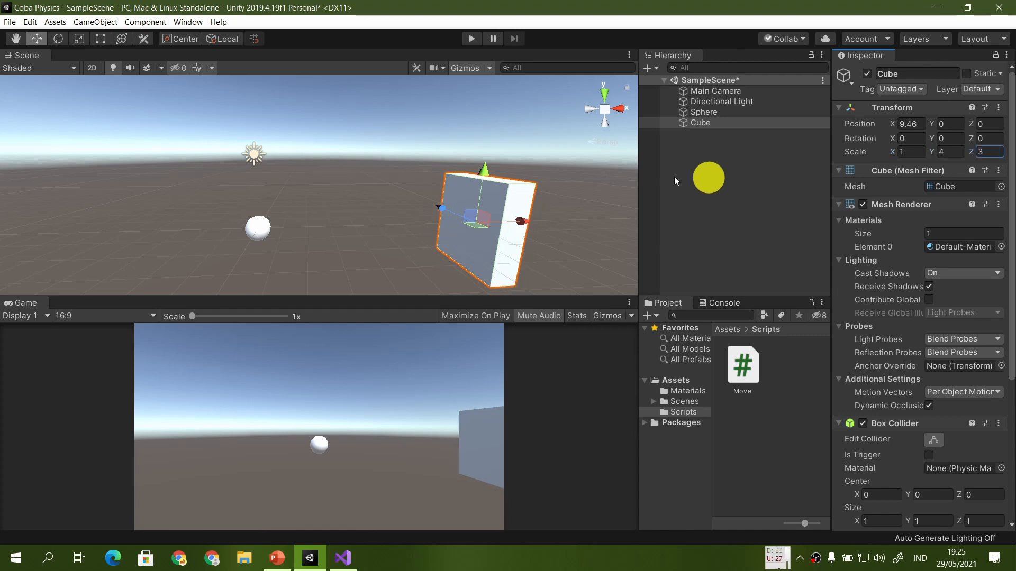
Step: Select the Sphere and run the scene to observe its movement toward the wall, ending play mode afterward
mouse_move(508, 231)
left_mouse_down("alt")
mouse_move(499, 237)
mouse_move(508, 236)
left_mouse_up("alt")
left_click(693, 112)
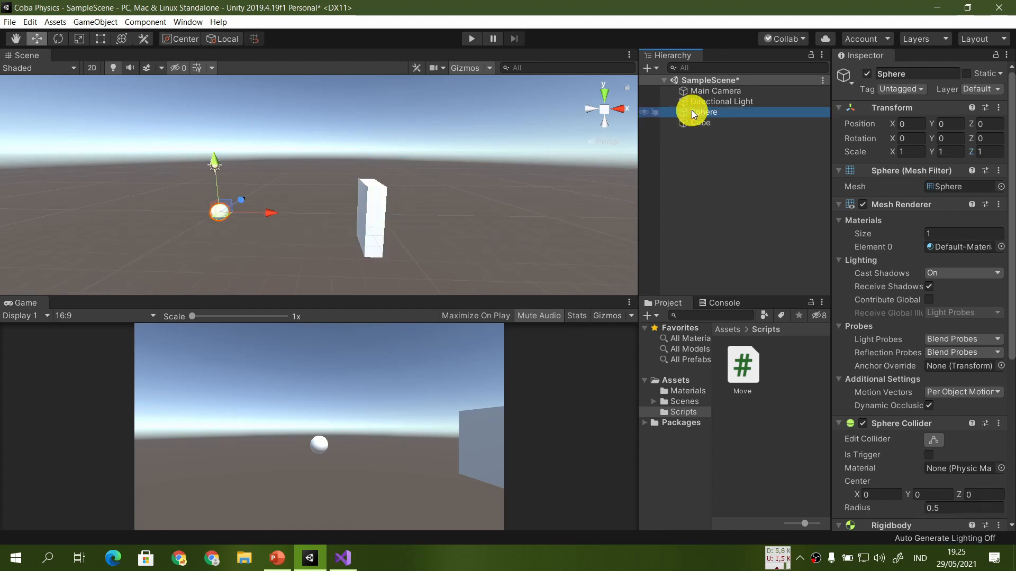
scroll(967, 418, "down", 5)
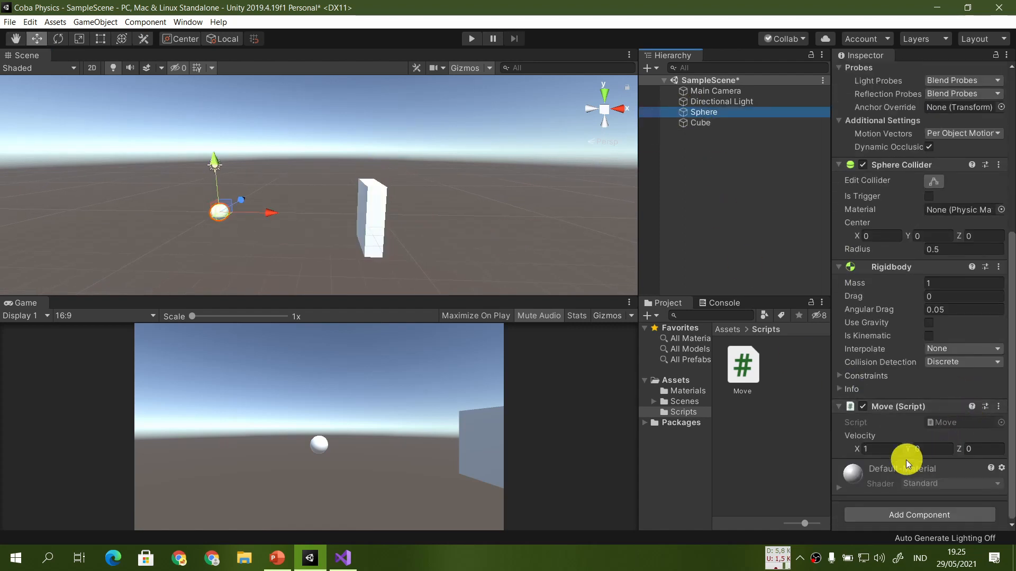
left_click(478, 37)
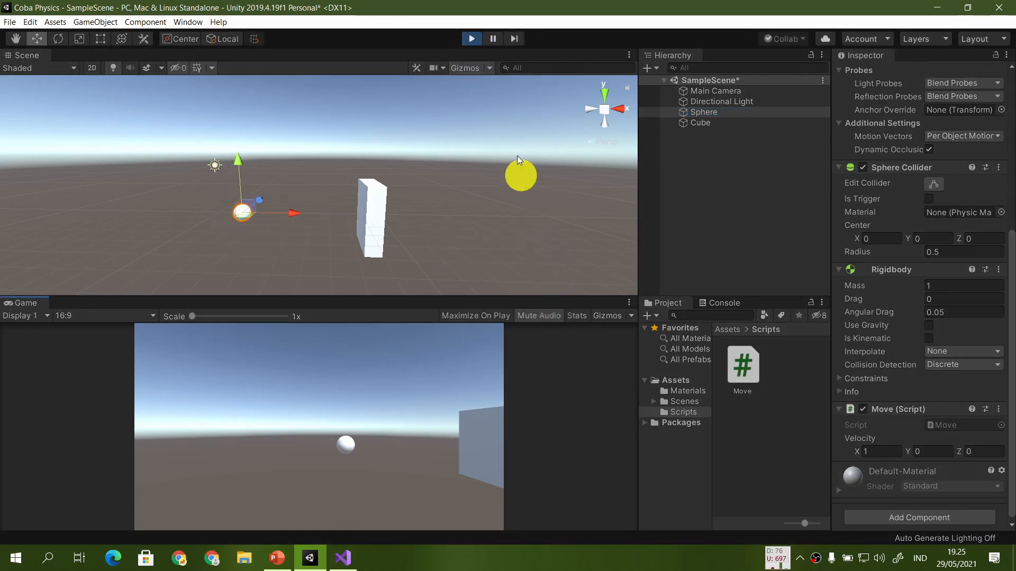
left_click(477, 38)
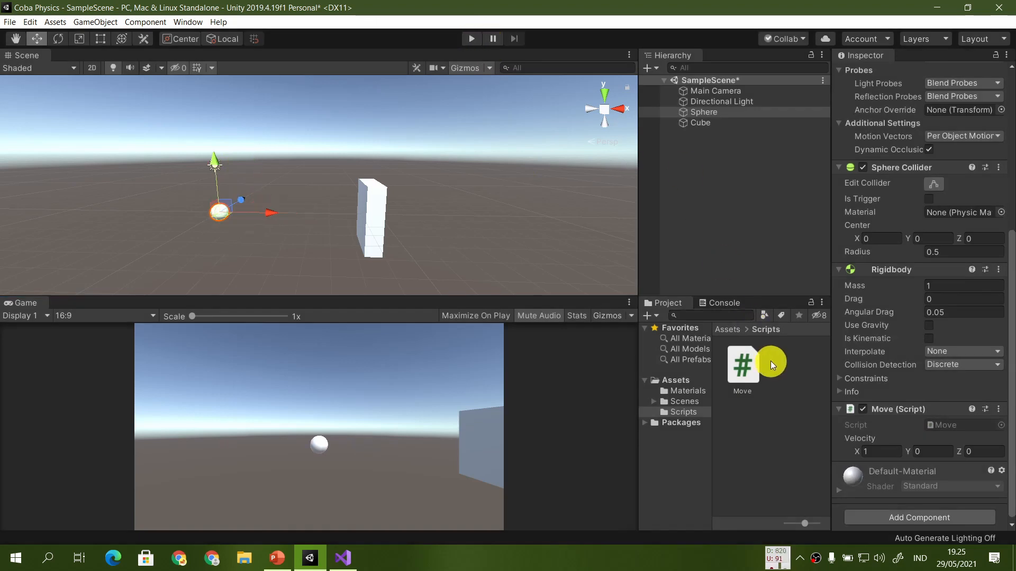
Step: Set the Sphere's X Velocity to 10 and test the collision with the wall in play mode
left_click(883, 451)
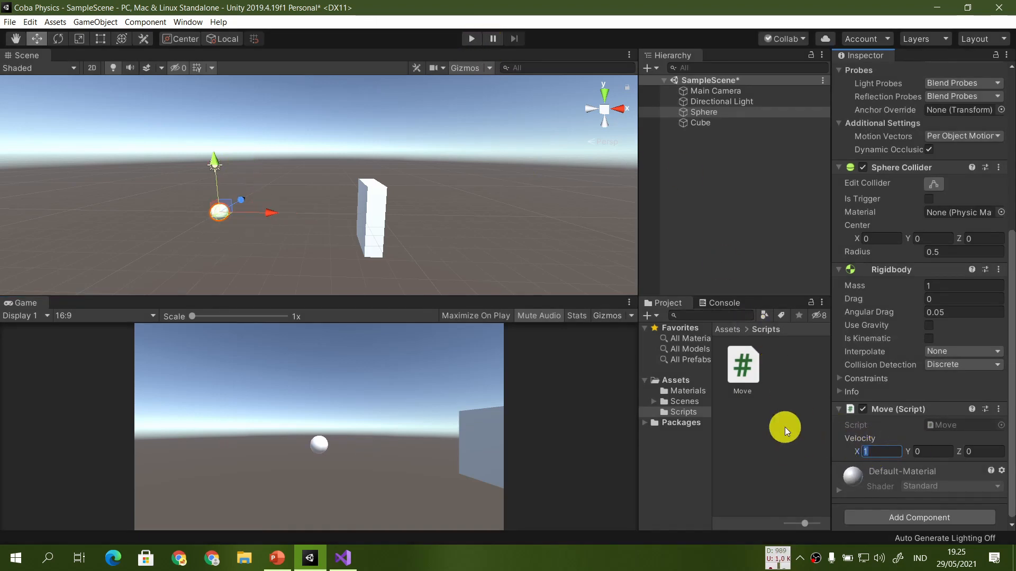
type("0")
left_click(475, 40)
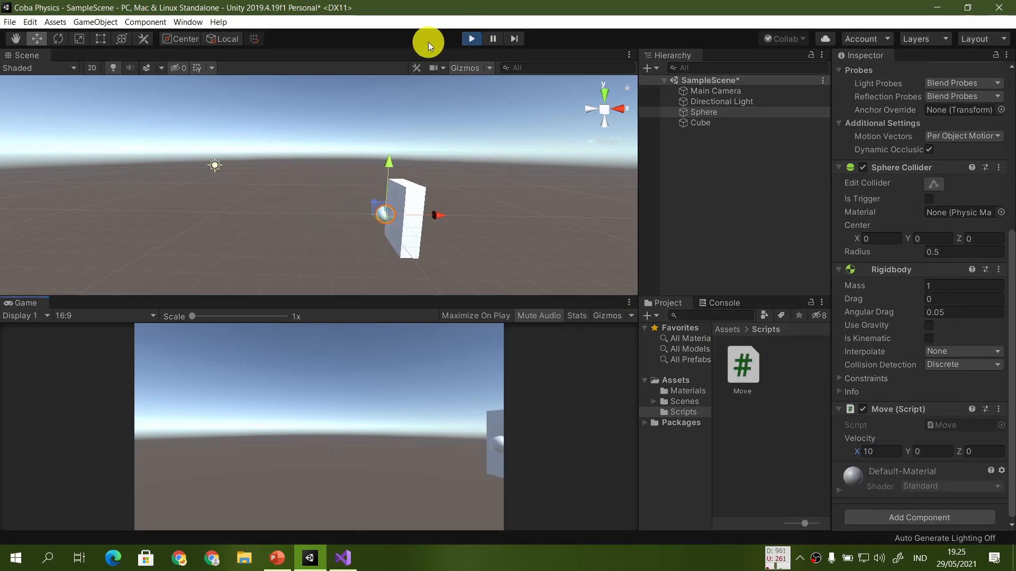
left_click(470, 42)
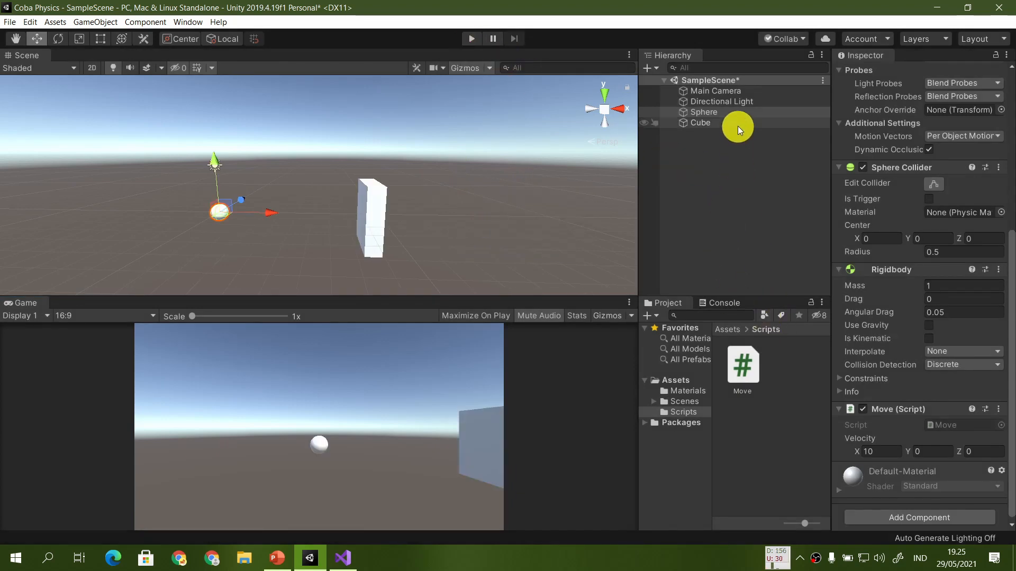
Step: Set the Sphere's X Velocity to 100 and test the collision with the wall in play mode
left_click(890, 450)
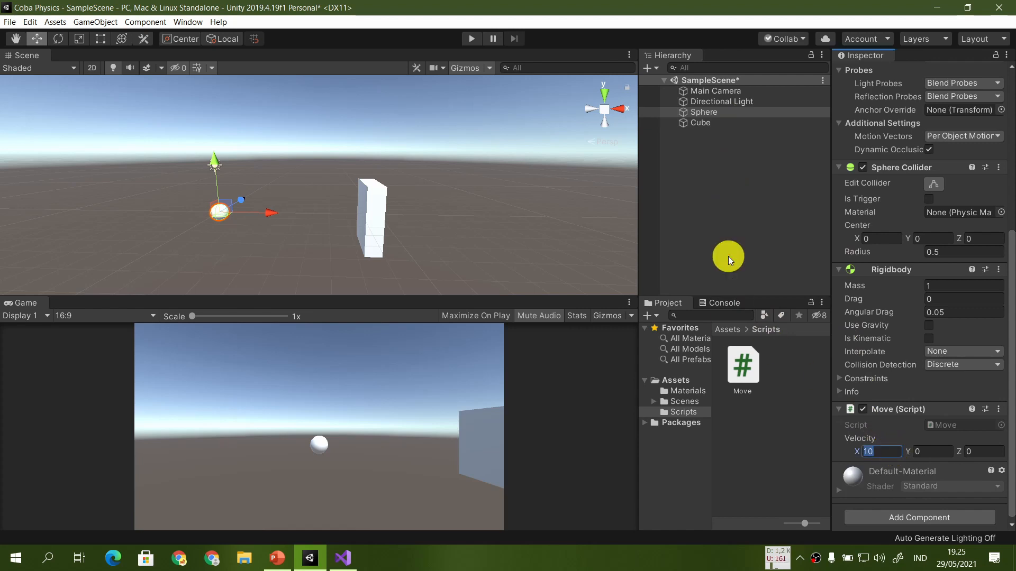
type("100")
left_click(467, 40)
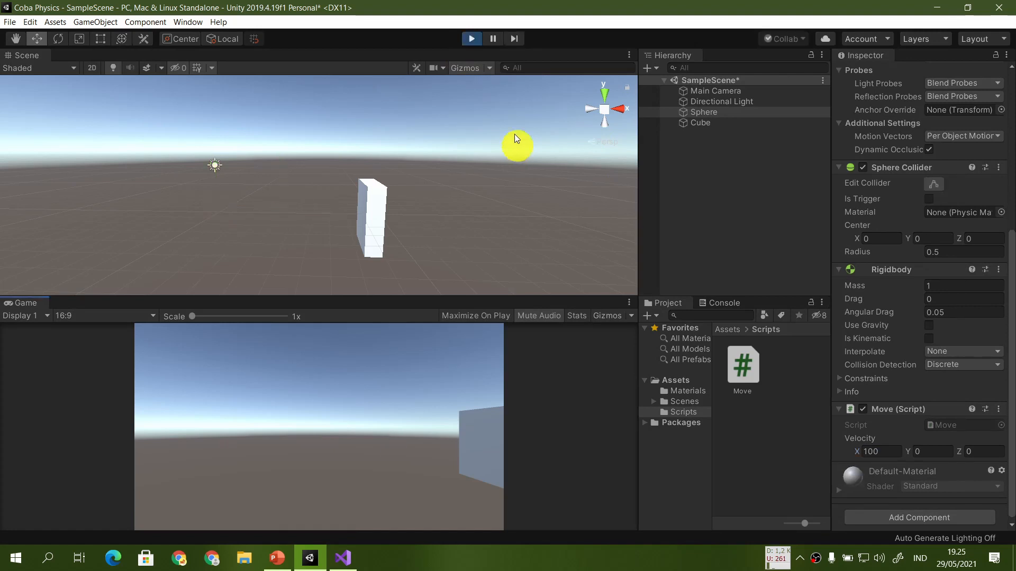
left_click(472, 40)
Step: Start the scene in a paused state and advance it by one frame while checking the Sphere's position values
left_click_drag(495, 197, 492, 204, "alt")
left_click_drag(338, 207, 419, 209, "alt")
left_click(493, 38)
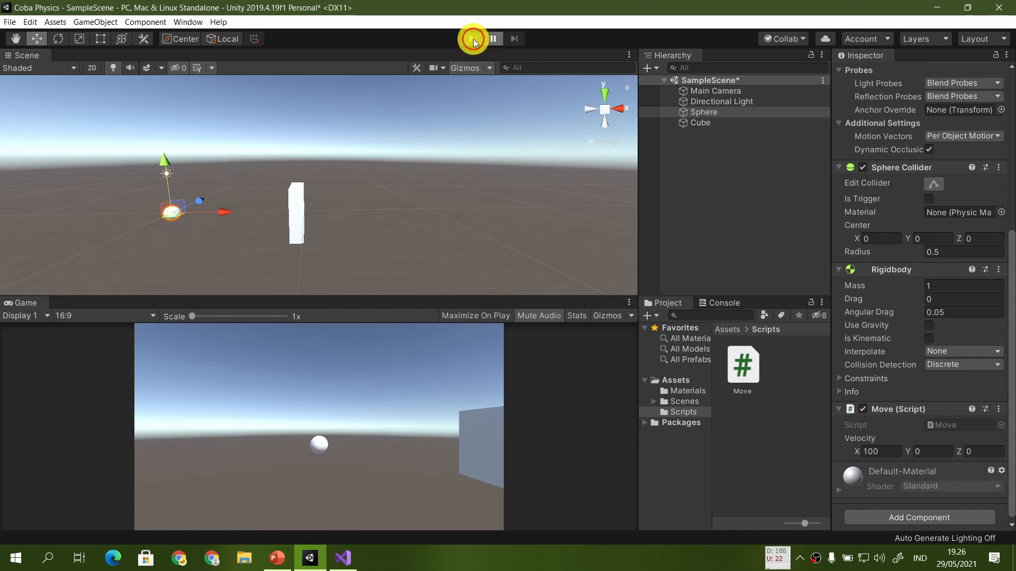
left_click(472, 39)
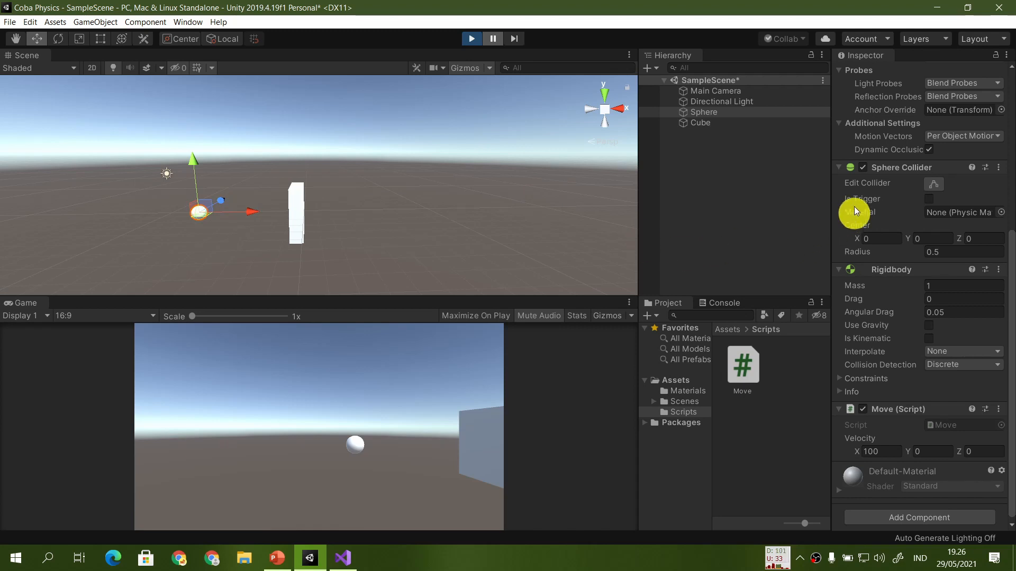
scroll(878, 190, "up", 10)
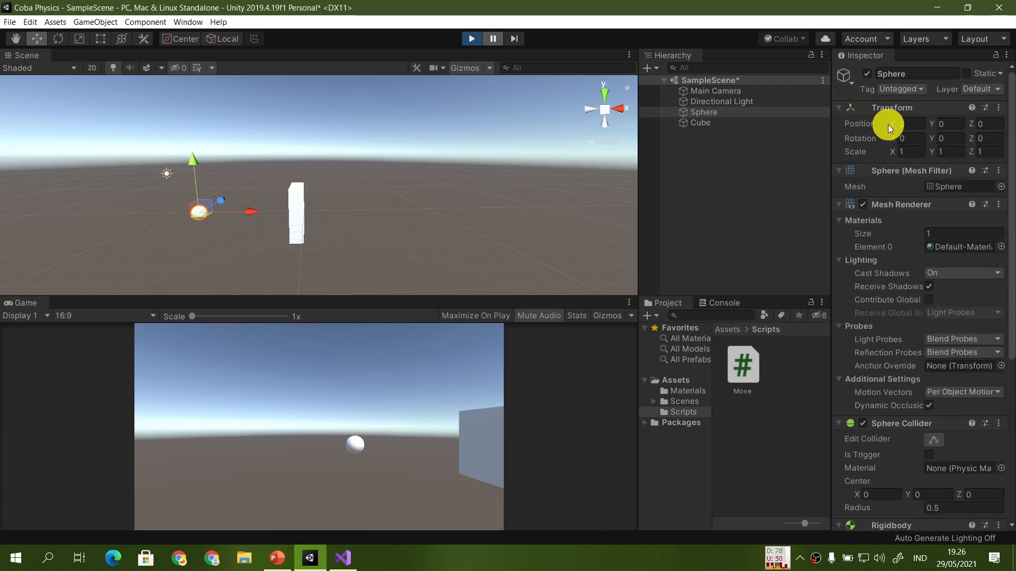
left_click(513, 38)
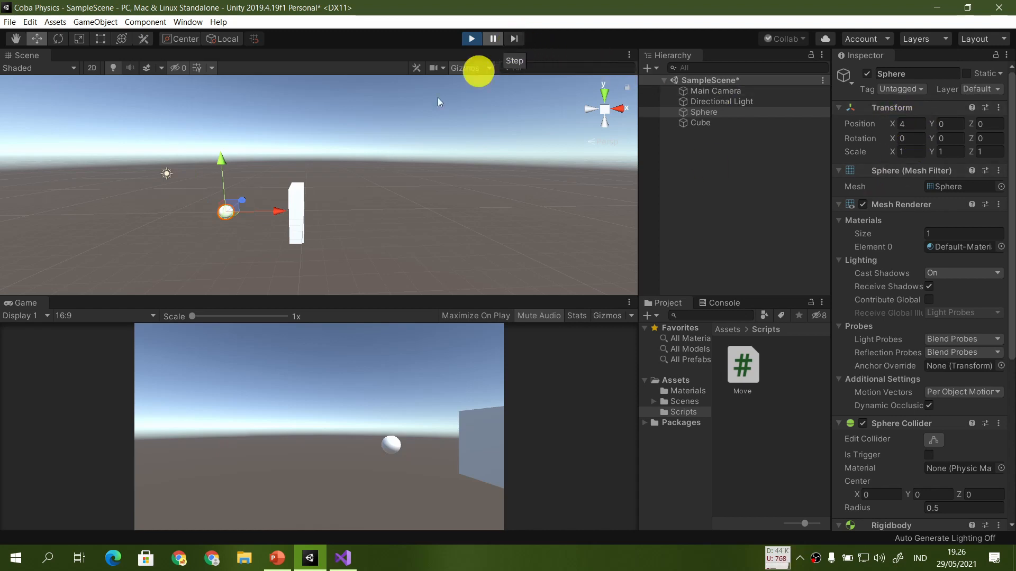
Step: Compare the Cube's and Sphere's positions up close, and advance the paused simulation by two more frames
key("a")
right_click_drag(356, 203, 339, 204)
key("w")
key("e")
key("q")
key("w")
left_click(700, 122)
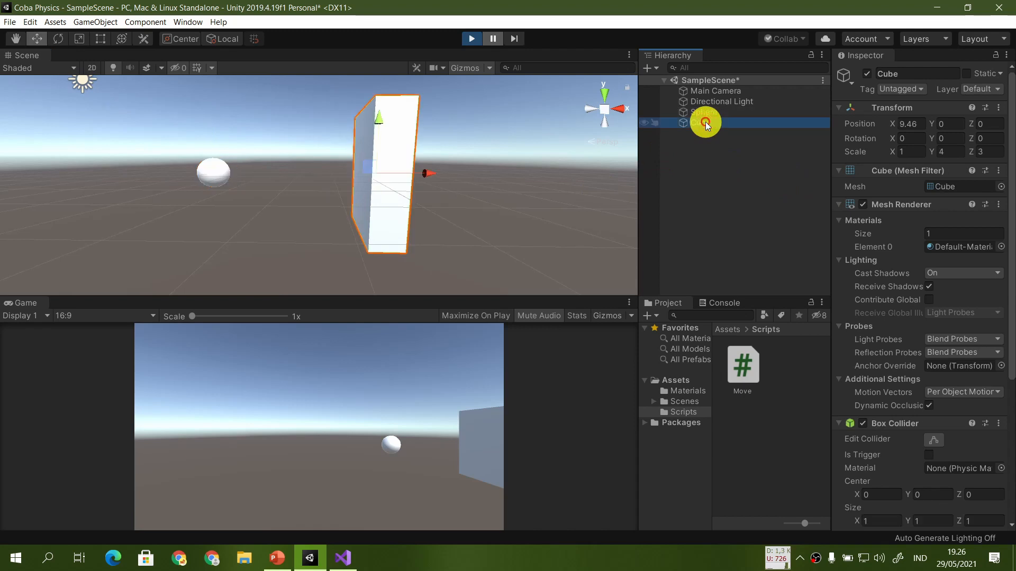
left_click(756, 112)
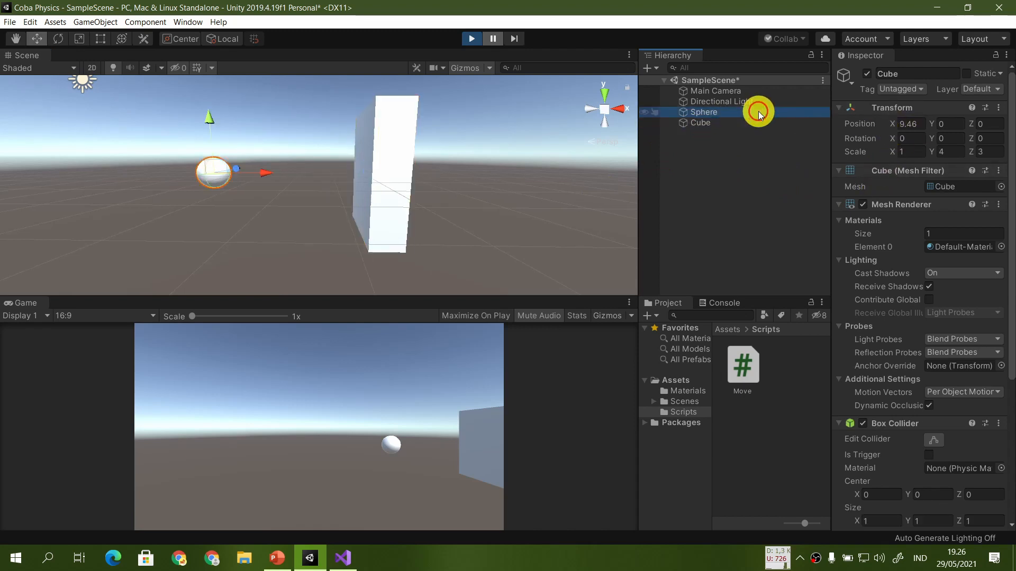
left_click(514, 38)
left_click(515, 38)
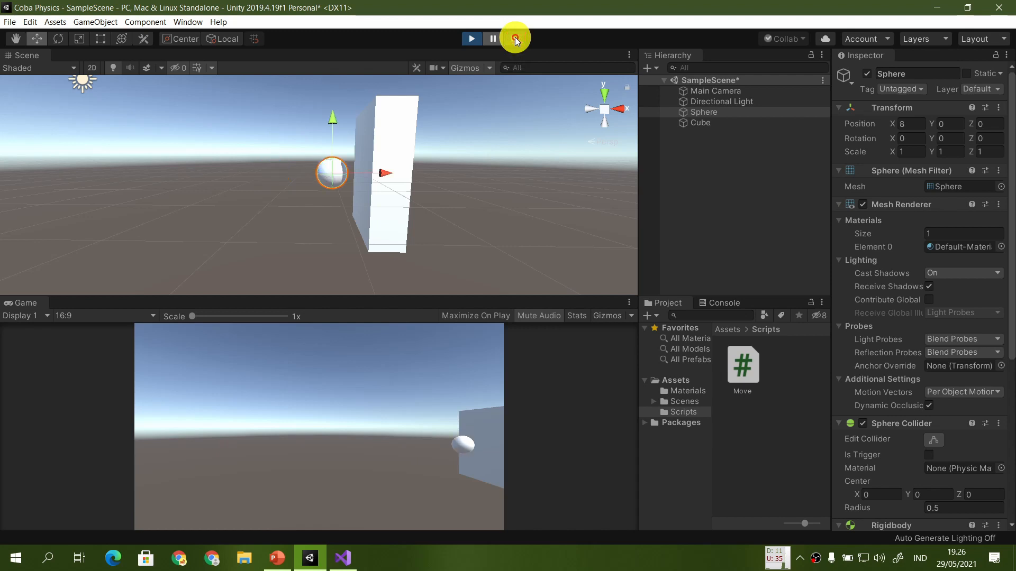
Step: Advance the paused simulation frame by frame until the Sphere is well past the Cube, viewing it from several angles, and exit play mode
left_click(515, 38)
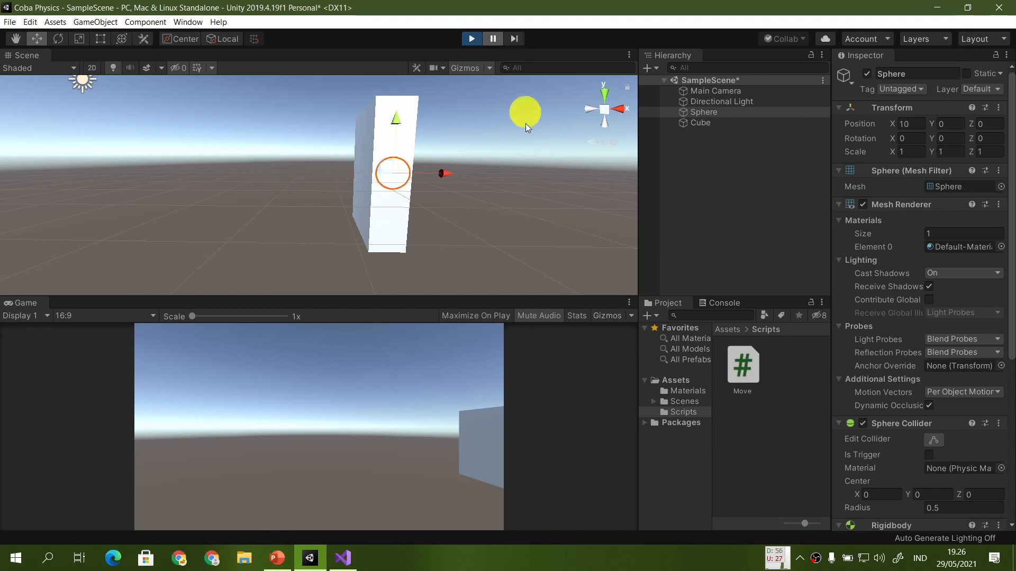
mouse_move(525, 123)
left_mouse_down("alt")
mouse_move(503, 201)
mouse_move(397, 221)
mouse_move(441, 224)
left_mouse_up("alt")
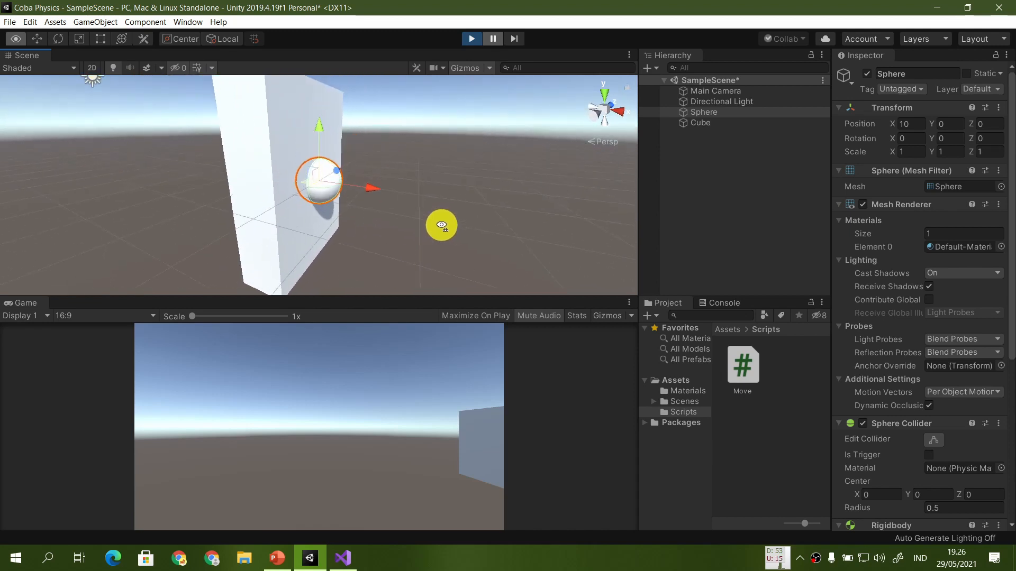
left_click(514, 38)
left_click_drag(485, 151, 526, 170, "alt")
scroll(512, 167, "down", 8)
left_click(513, 39)
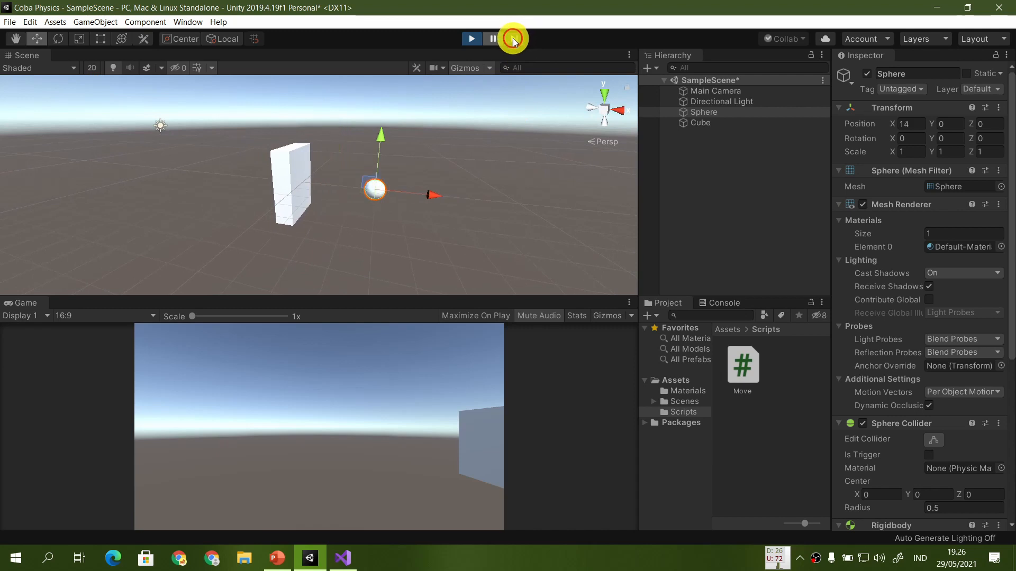
left_click(512, 38)
left_click(513, 39)
left_click(513, 38)
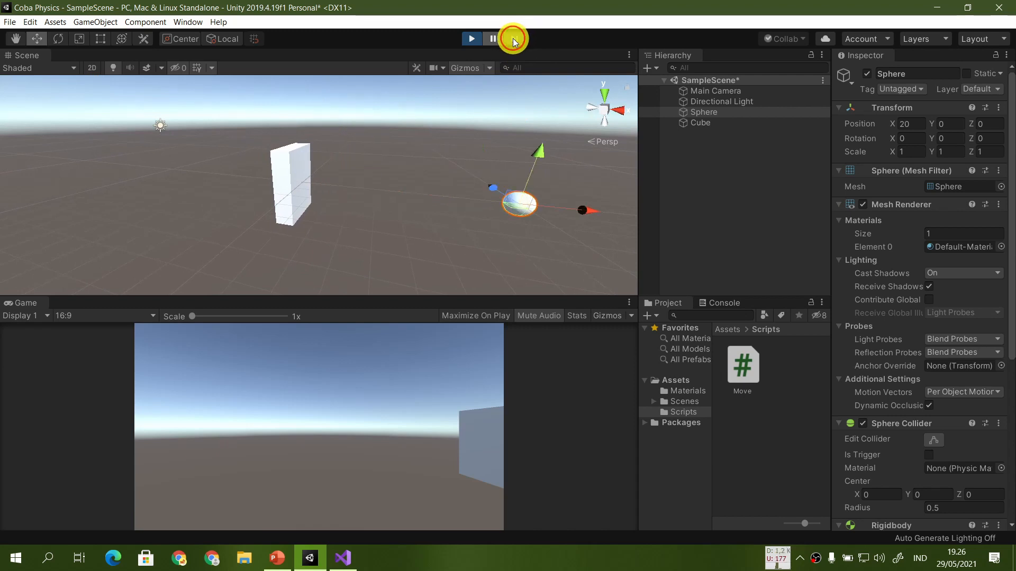
left_click(513, 39)
left_click(492, 39)
left_click(471, 38)
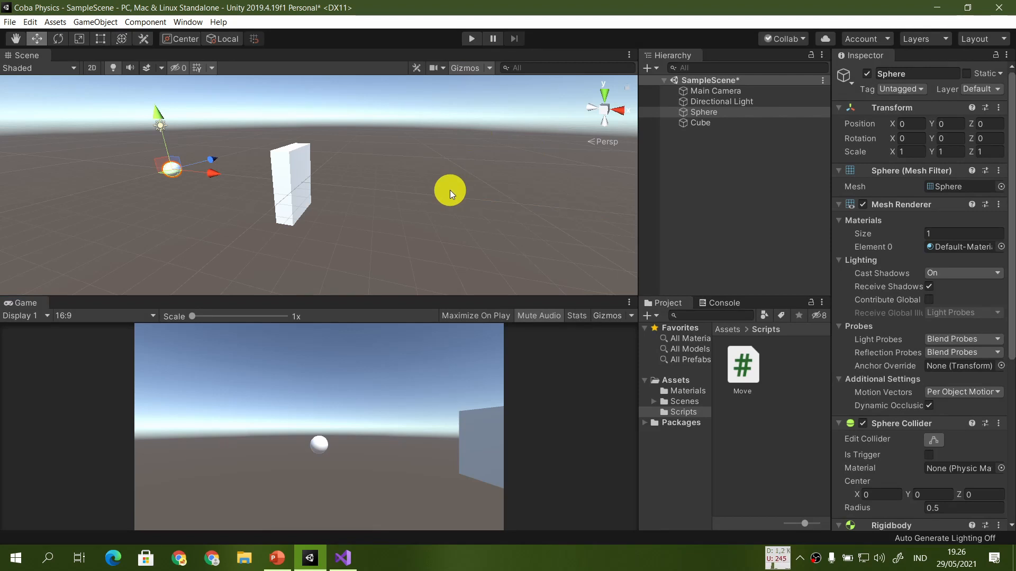
Step: Set the Sphere's X Velocity to 10, start the scene paused, and advance it frame by frame towards the Cube
scroll(959, 449, "down", 8)
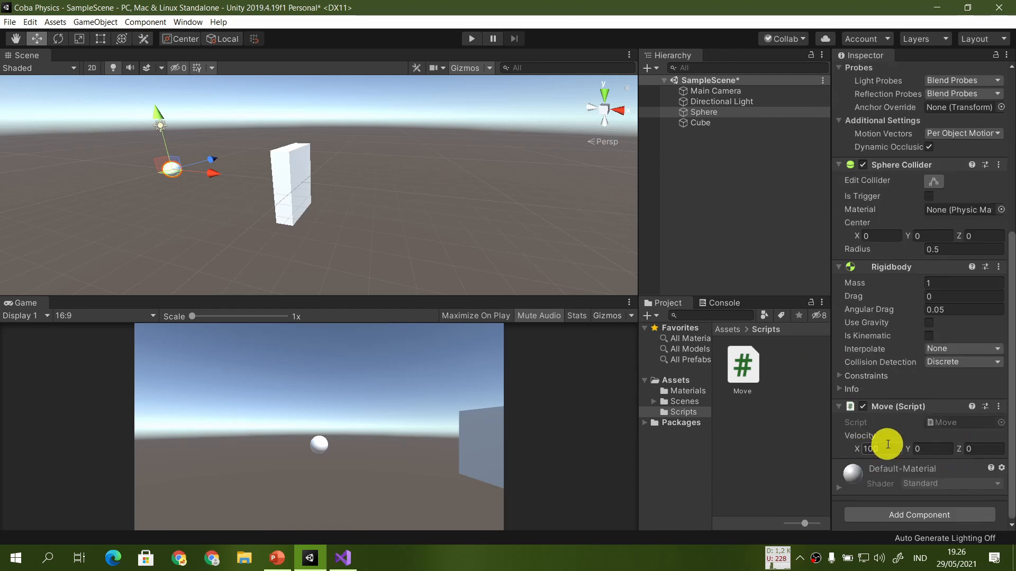
left_click(888, 444)
type("10")
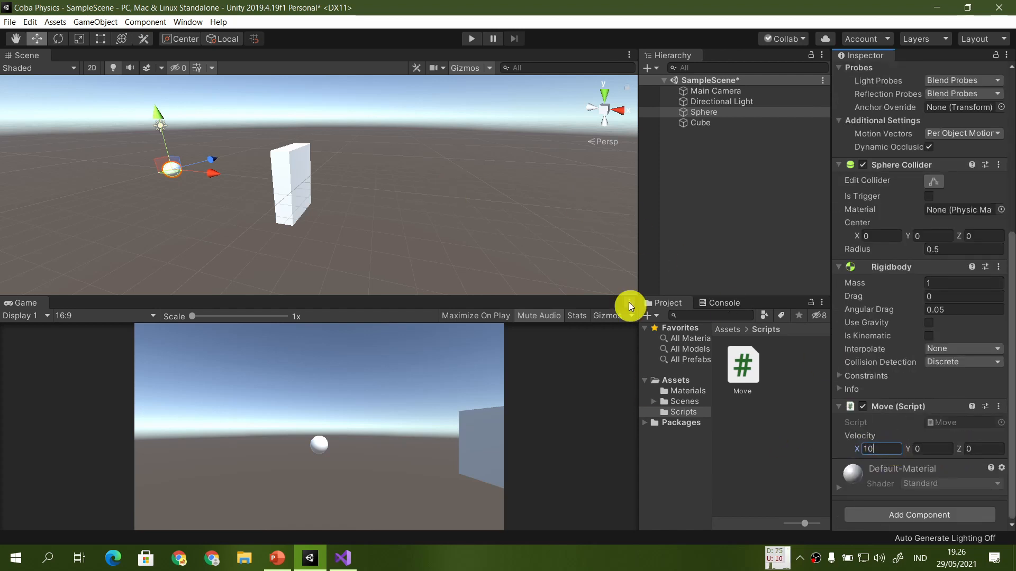
left_click(478, 38)
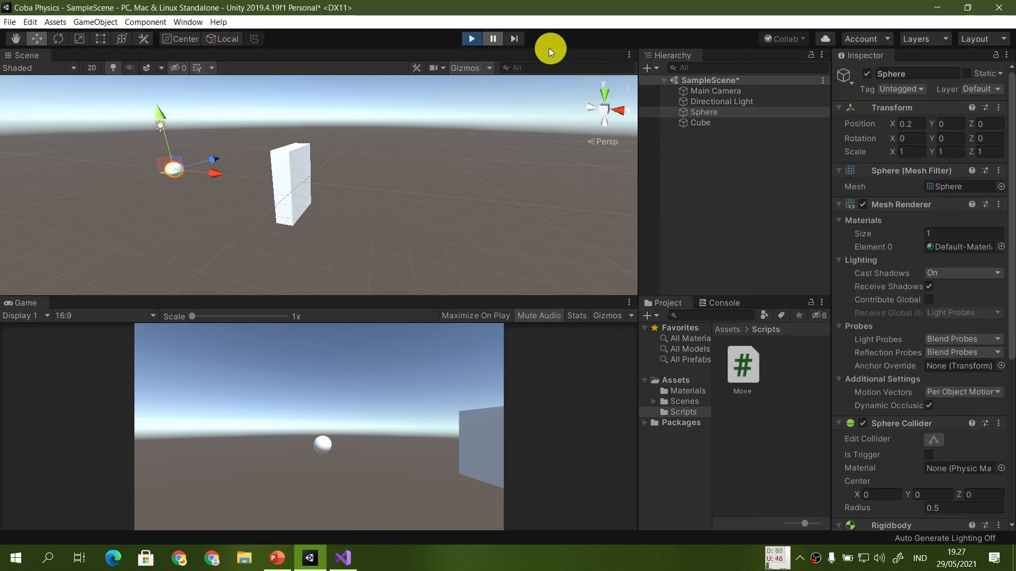
left_click(515, 39)
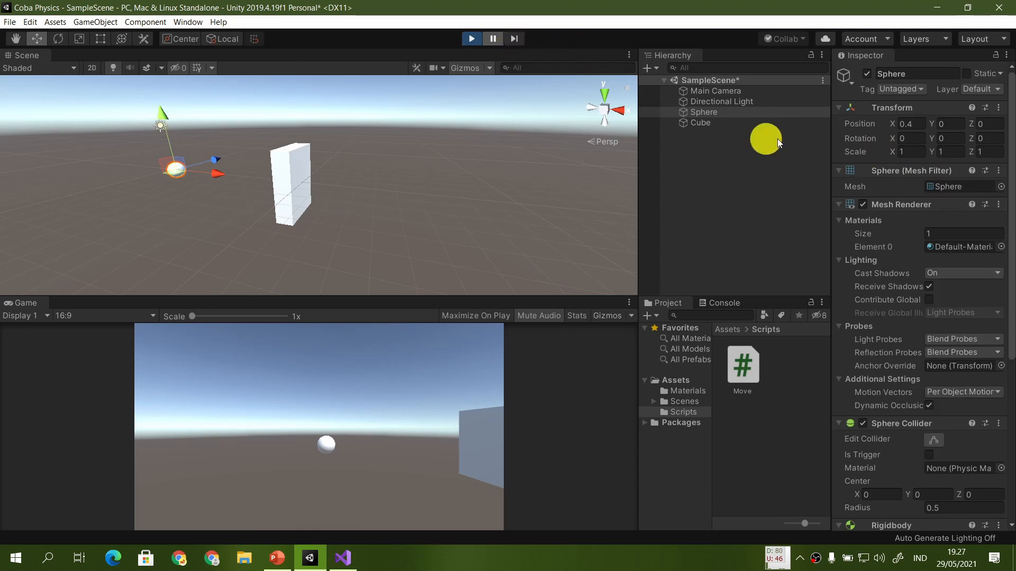
left_click(518, 39)
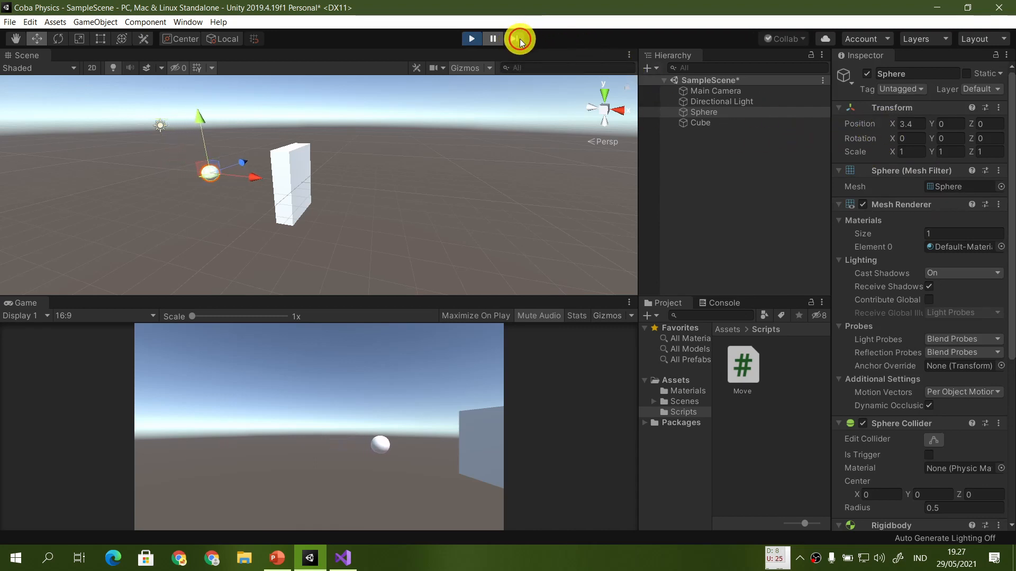
left_click(521, 42)
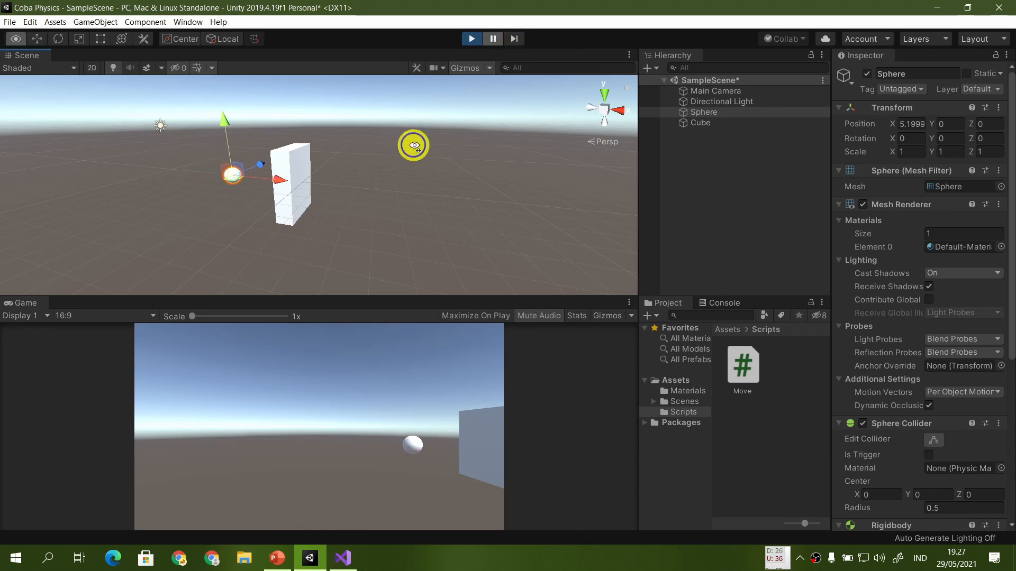
Step: View the Sphere and Cube up close while advancing the paused simulation frame by frame until the Sphere reaches the wall
key("w")
right_click_drag(413, 145, 446, 148)
key("a")
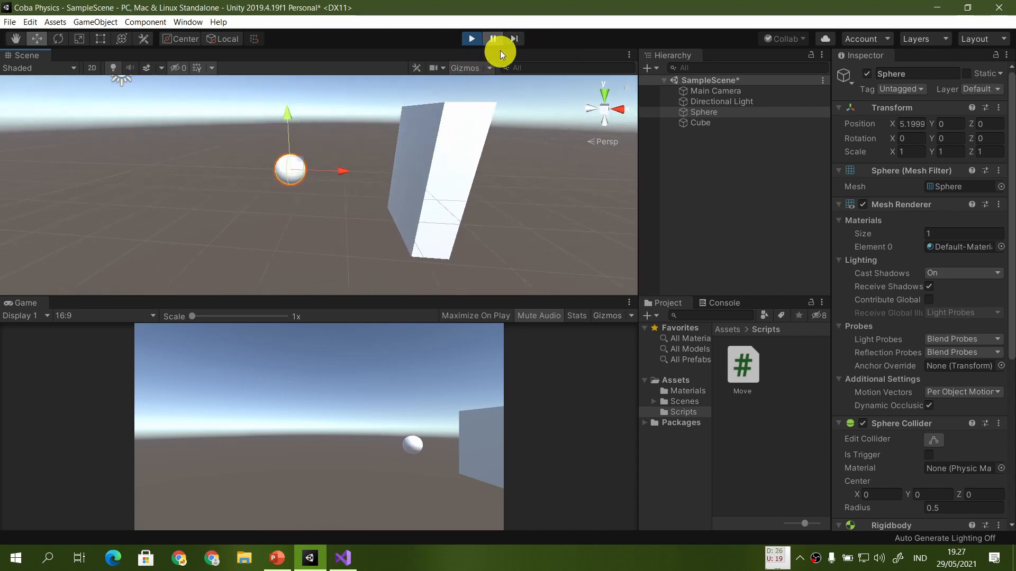
left_click(515, 39)
left_click(515, 39)
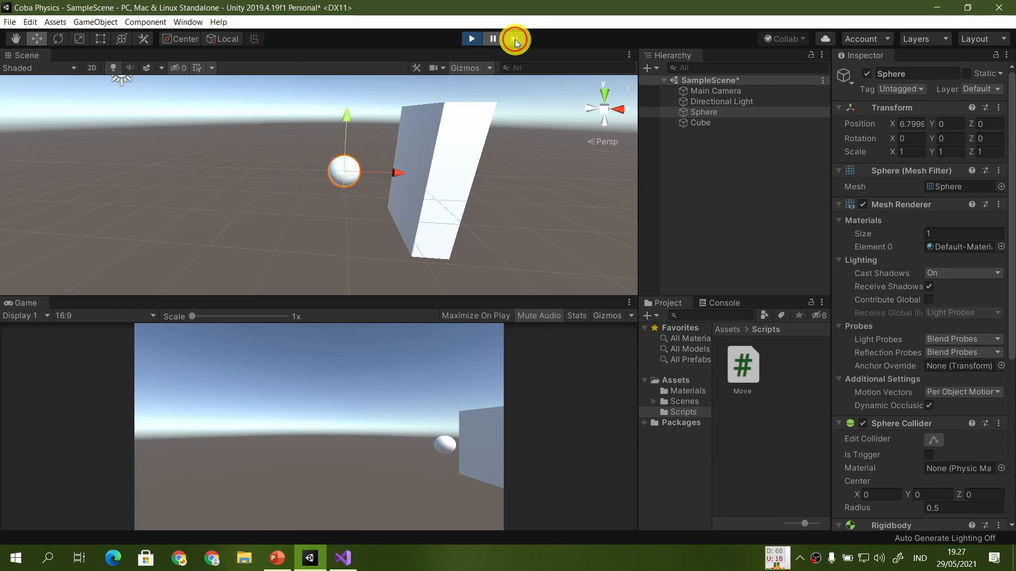
left_click(515, 39)
left_click(515, 39)
left_click(515, 39)
left_click(516, 39)
right_click_drag(510, 164, 496, 164)
key("d")
left_click(512, 44)
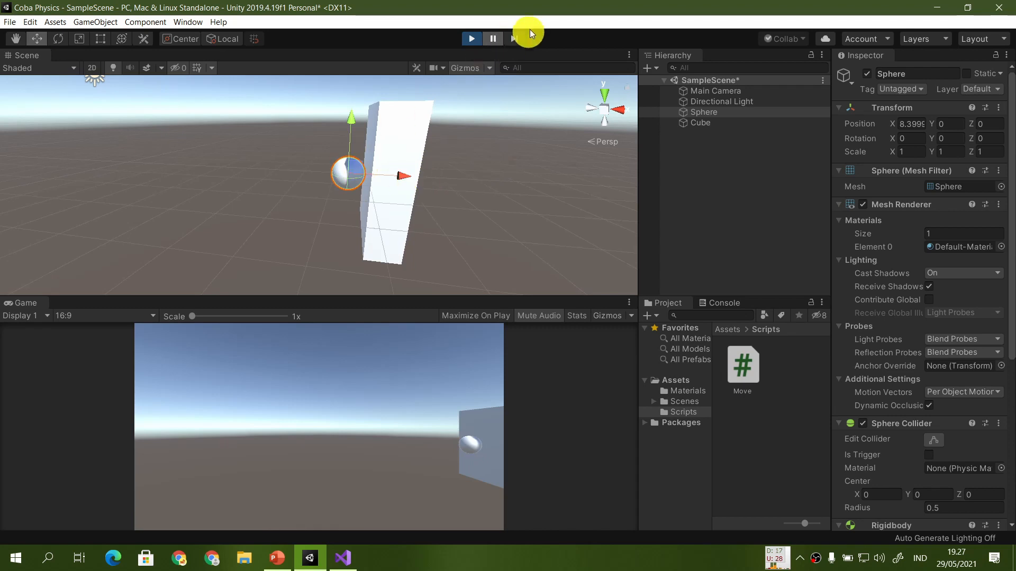
Step: Continue through the collision frame by frame to watch the Sphere push the Cube, and exit play mode
left_click(515, 39)
left_click(517, 39)
left_click(516, 39)
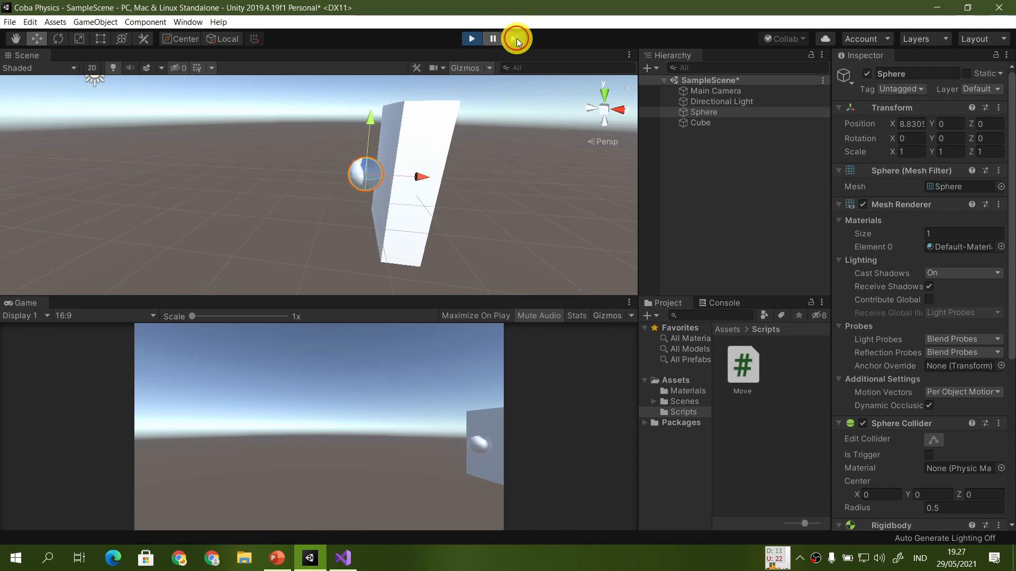
left_click(516, 39)
left_click(516, 39)
left_click(516, 39)
left_click(516, 40)
left_click(516, 39)
left_click(517, 40)
left_click(516, 39)
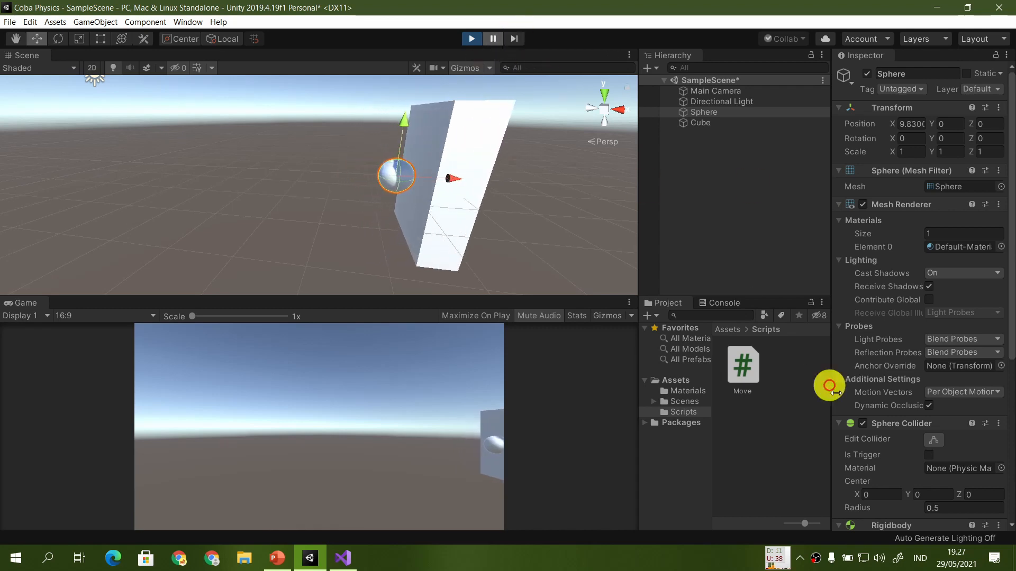
scroll(868, 354, "down", 5)
left_click(473, 38)
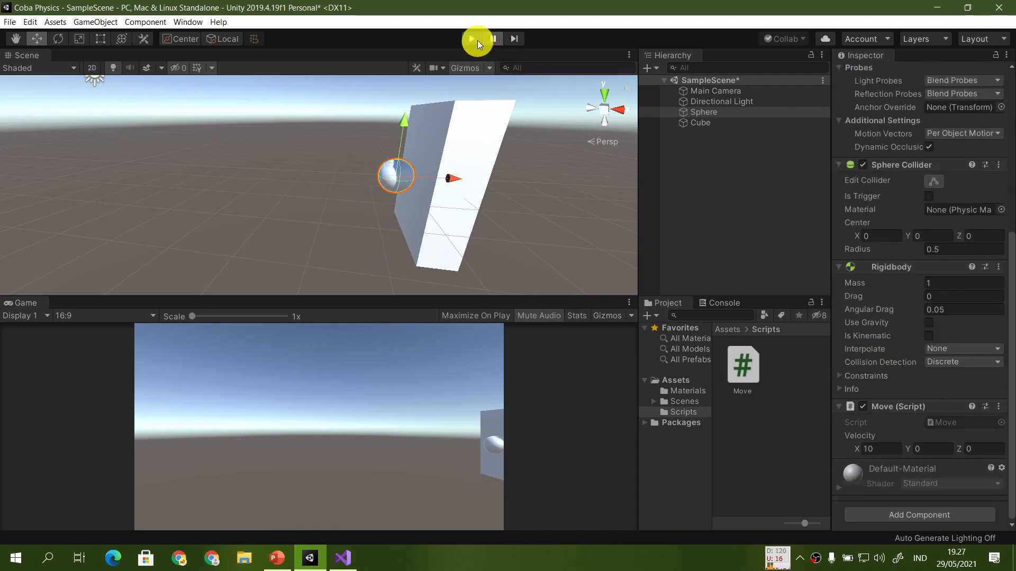
Step: Set the Sphere's X Velocity to 100 and the Cube's X position to 10
left_click(886, 447)
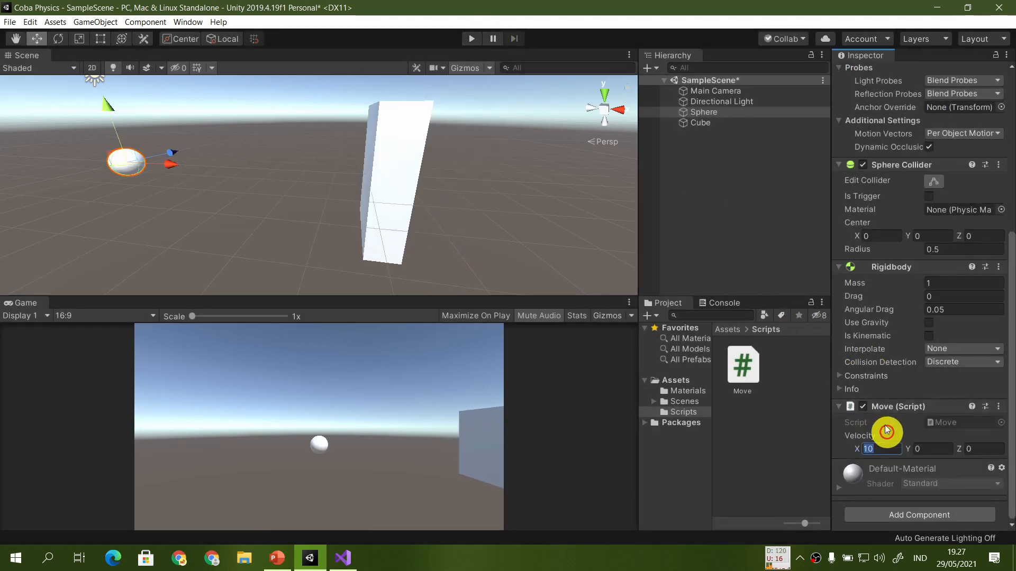
type("100")
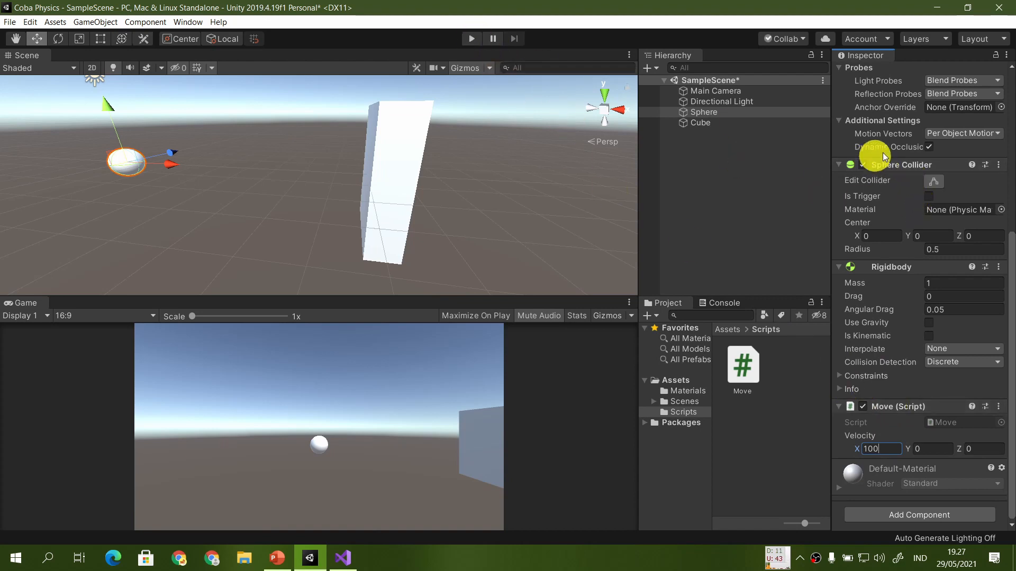
scroll(882, 152, "up", 5)
left_click(711, 122)
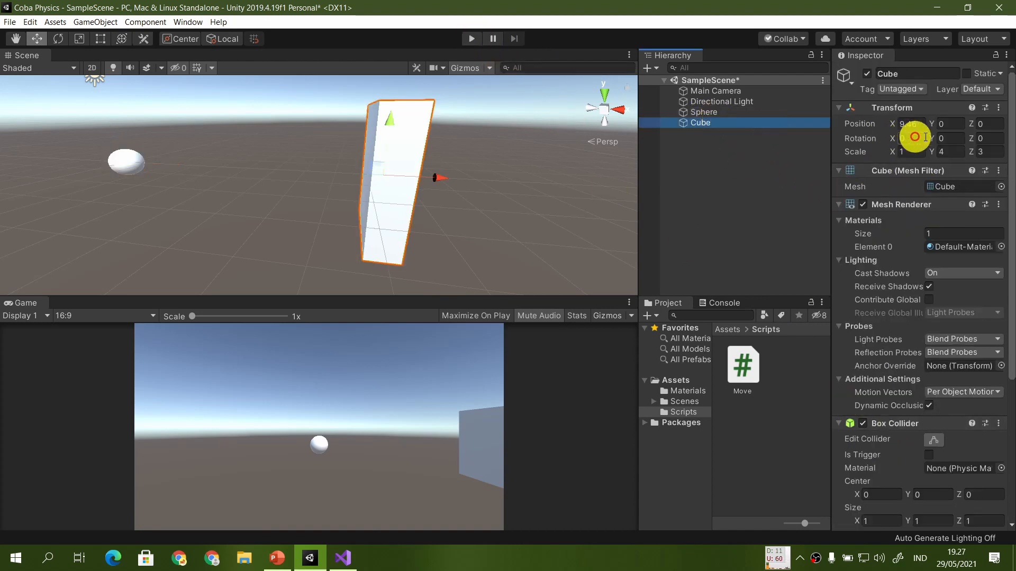
left_click(913, 125)
type("10")
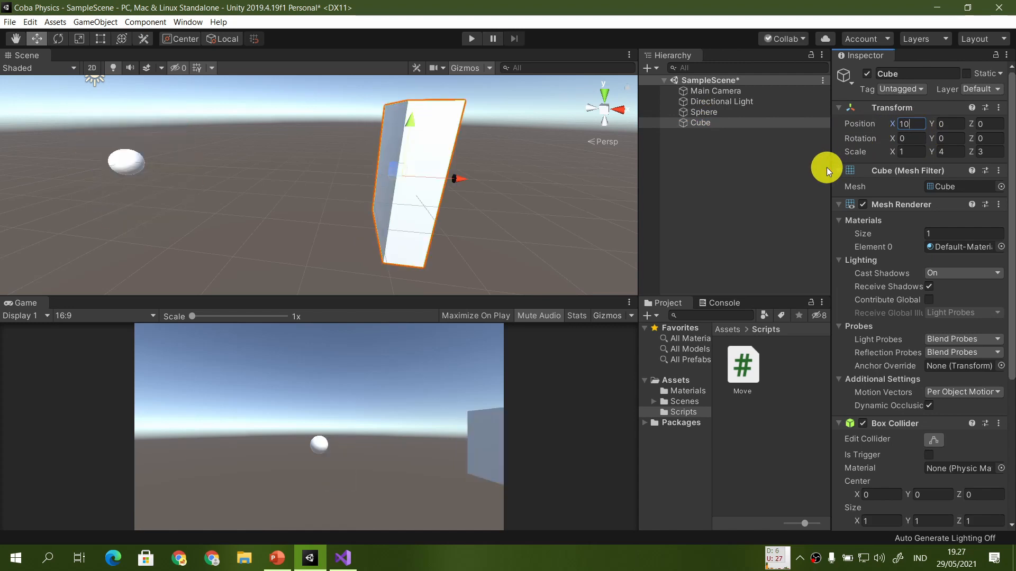
left_click(720, 112)
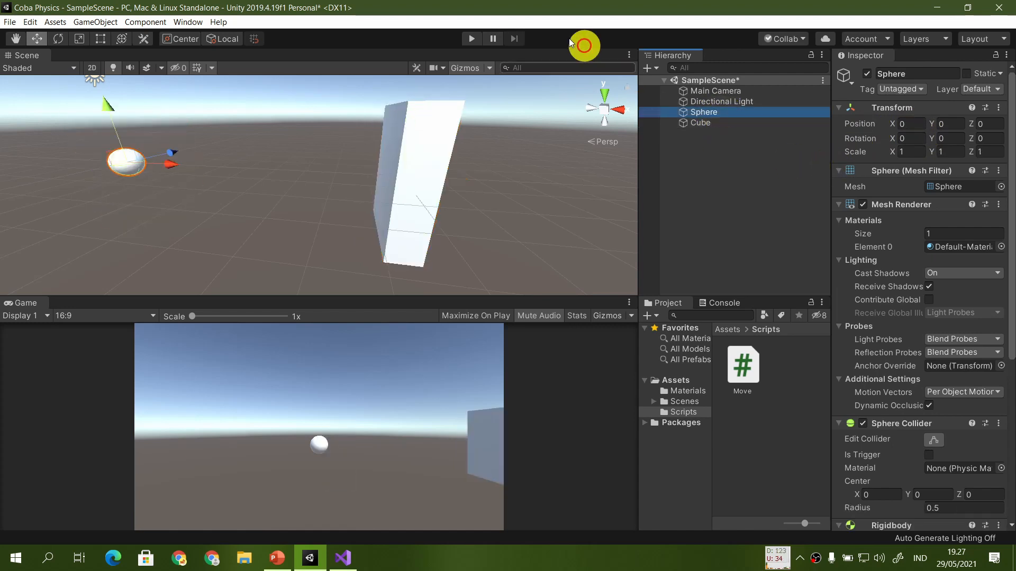
Step: Run the scene paused, advance it by single frames until the Sphere has passed the Cube, and return to edit mode
left_click(474, 39)
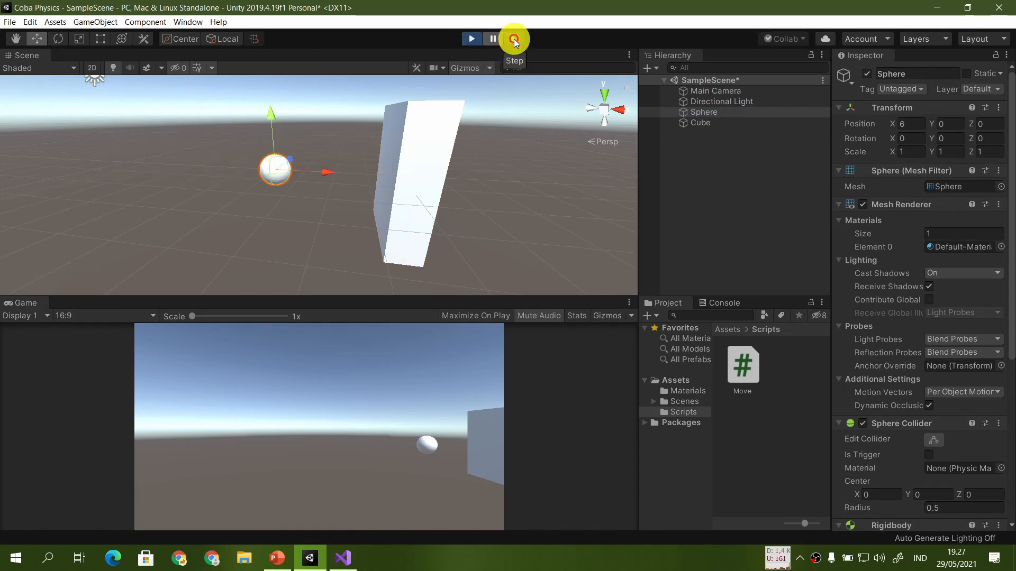
right_click_drag(516, 182, 546, 187)
key("Left")
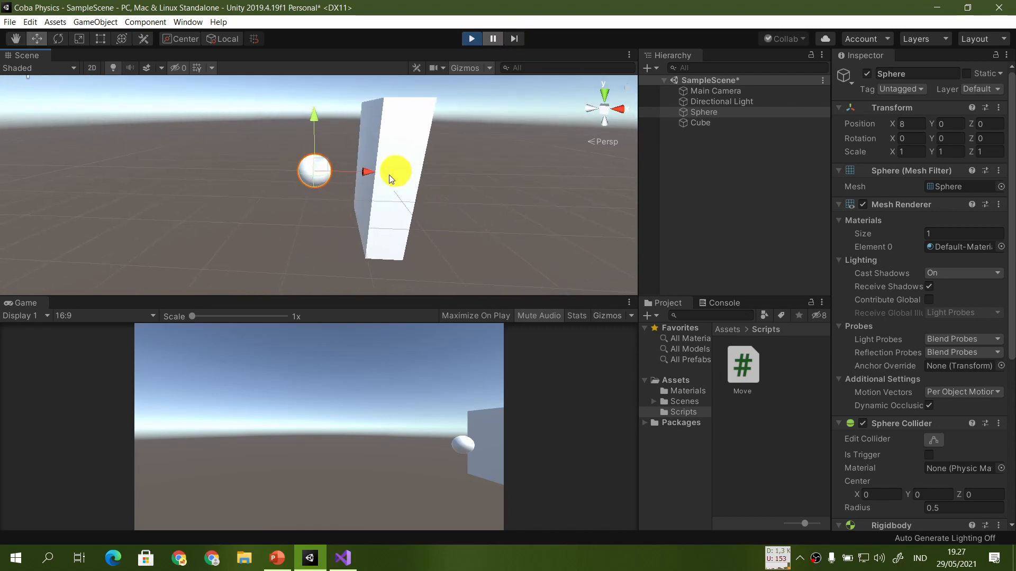
key("d")
right_click_drag(469, 187, 442, 197)
key("s")
left_click(515, 38)
key("s")
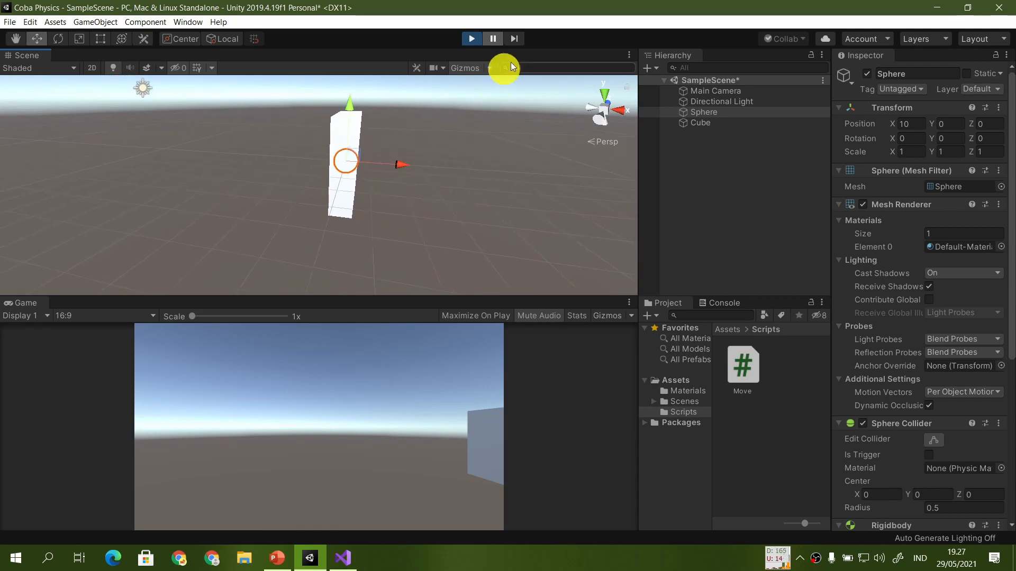
left_click(513, 41)
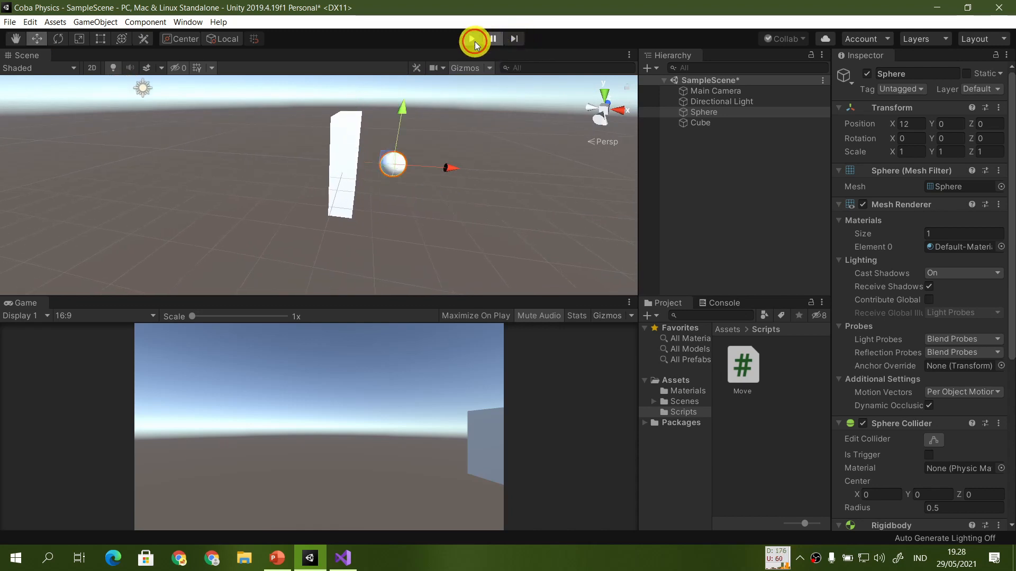
left_click(474, 41)
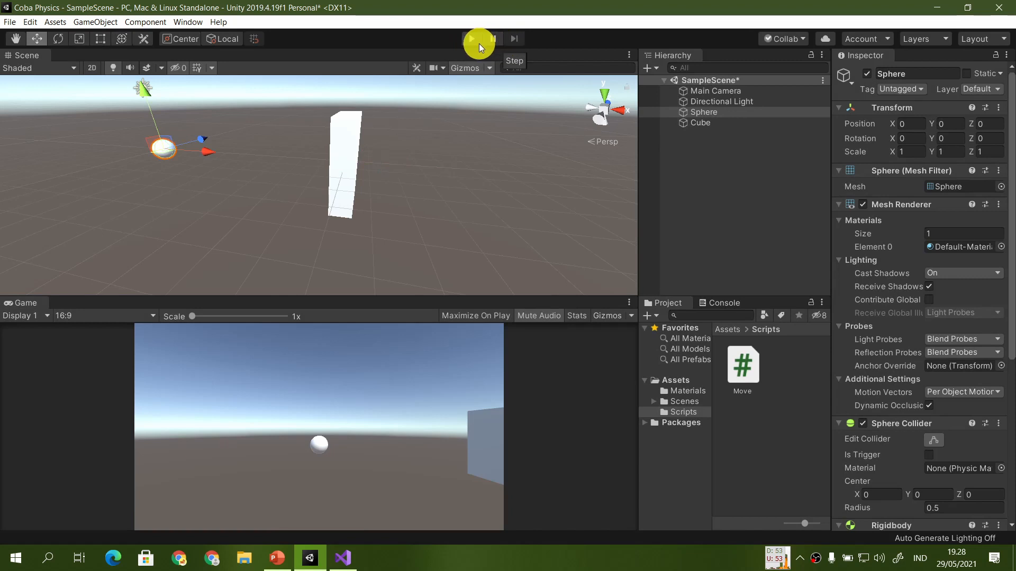
left_click(475, 40)
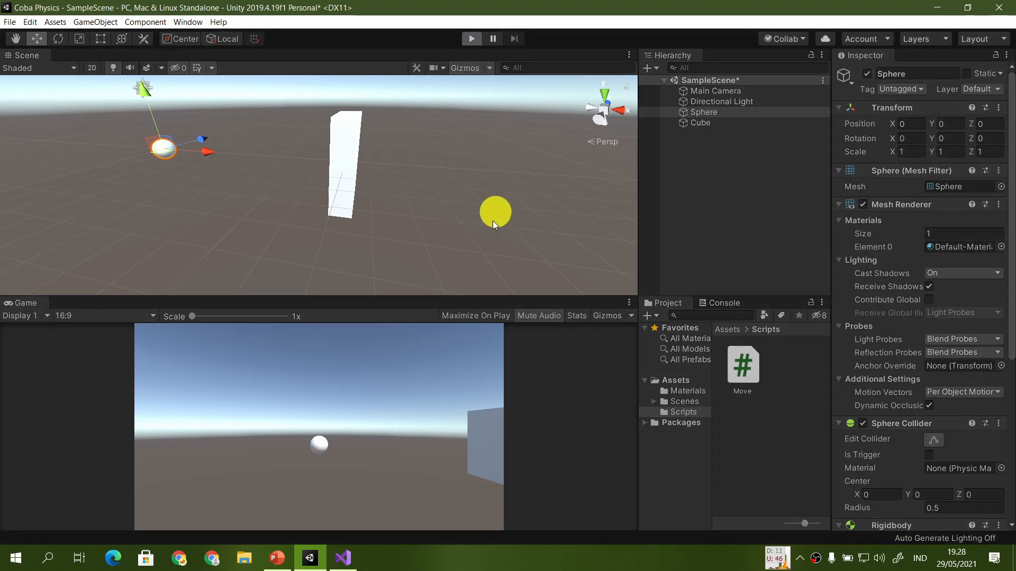
left_click(476, 37)
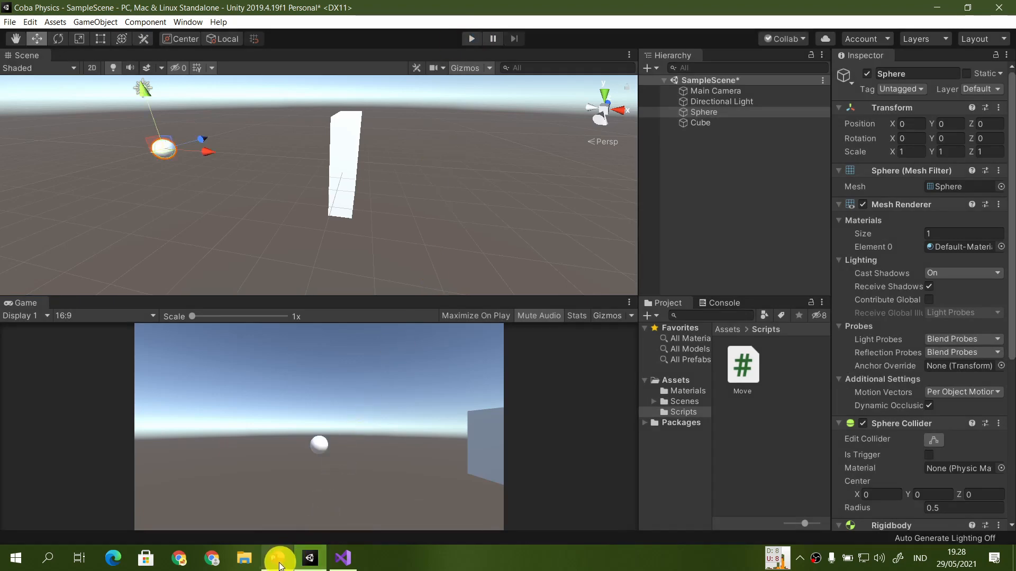
Step: Switch to the PowerPoint slide on Collision Detection, read the mode descriptions, and return to Unity
left_click(277, 558)
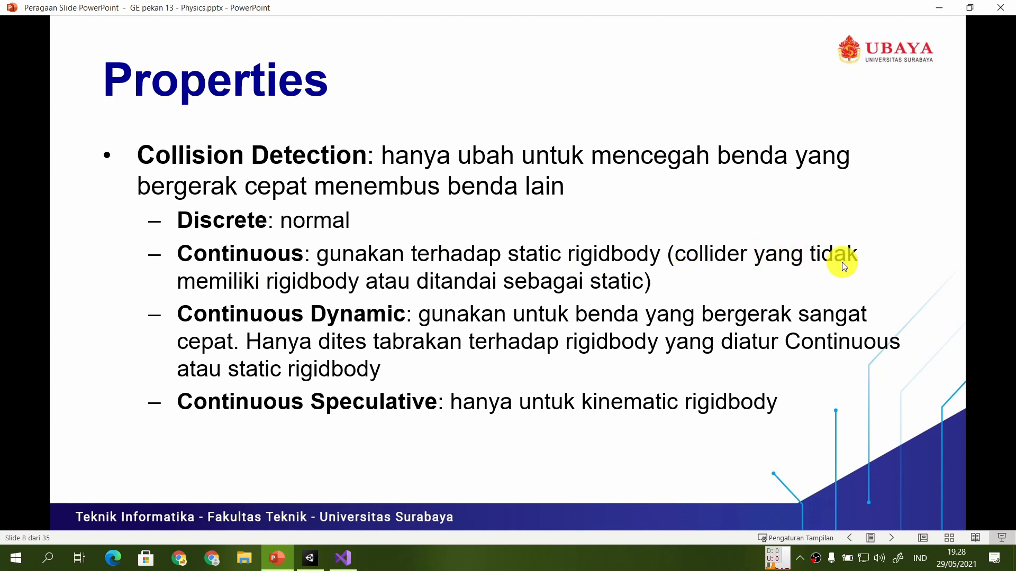
left_click(310, 558)
Step: Mark the Cube as static, review its Box Collider and Rigidbody settings, and clear the static flag again
left_click(358, 181)
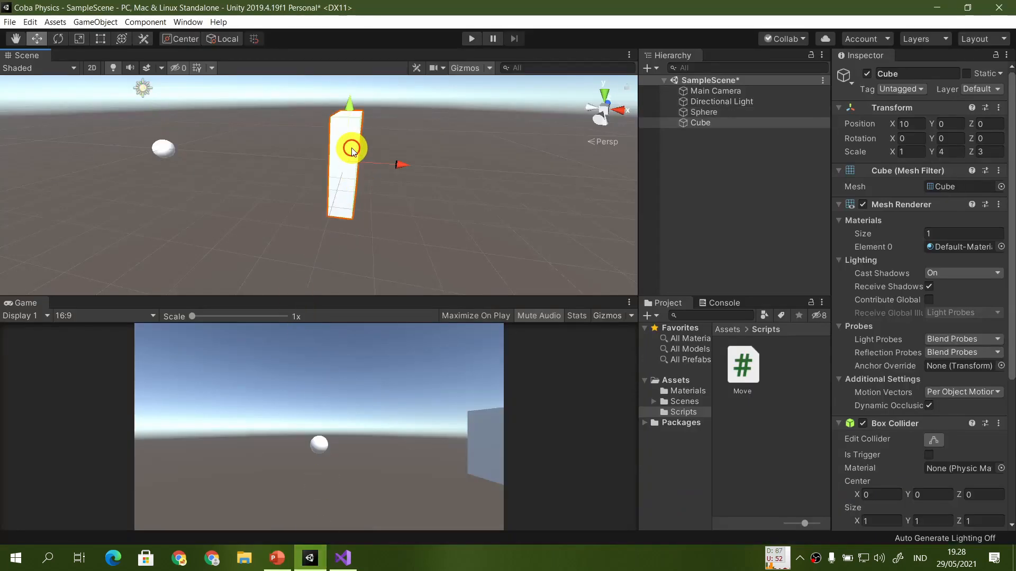
left_click(969, 73)
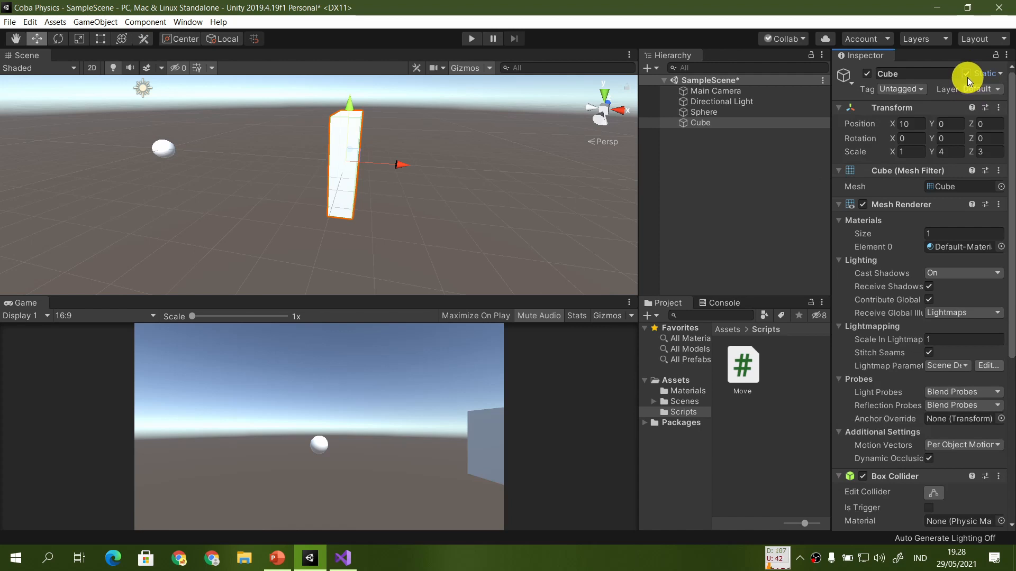
scroll(950, 202, "down", 10)
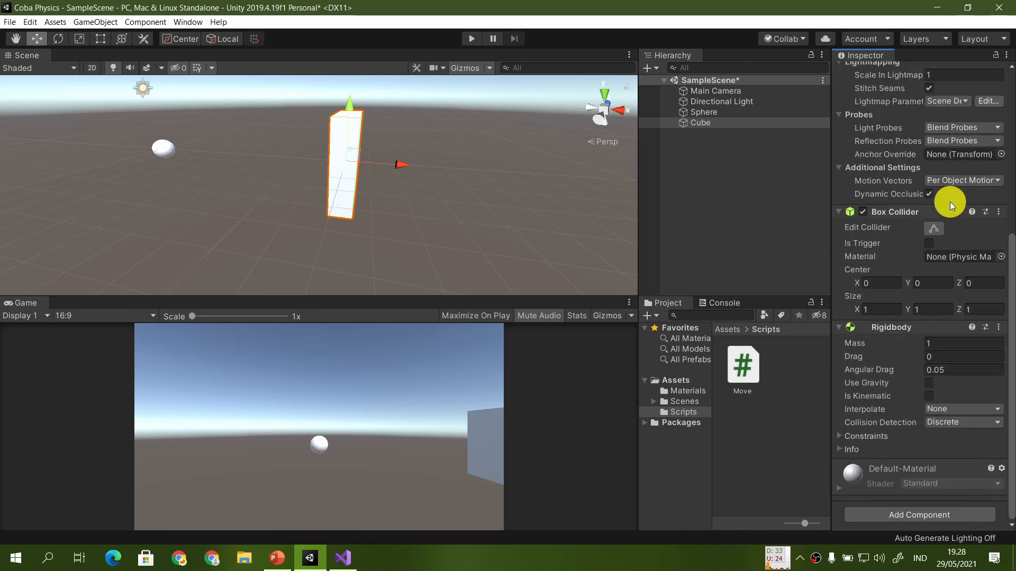
scroll(950, 202, "up", 10)
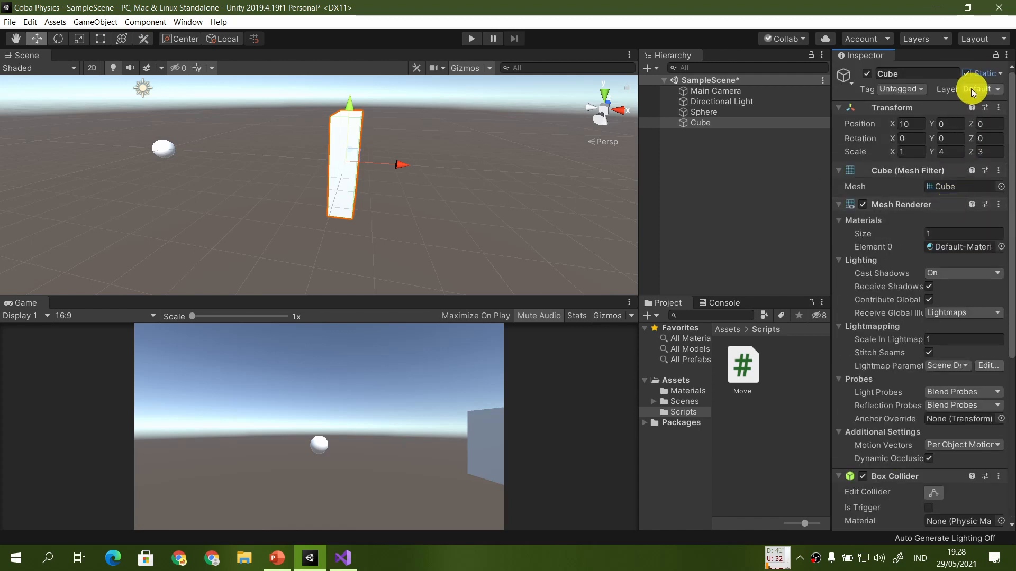
left_click(966, 75)
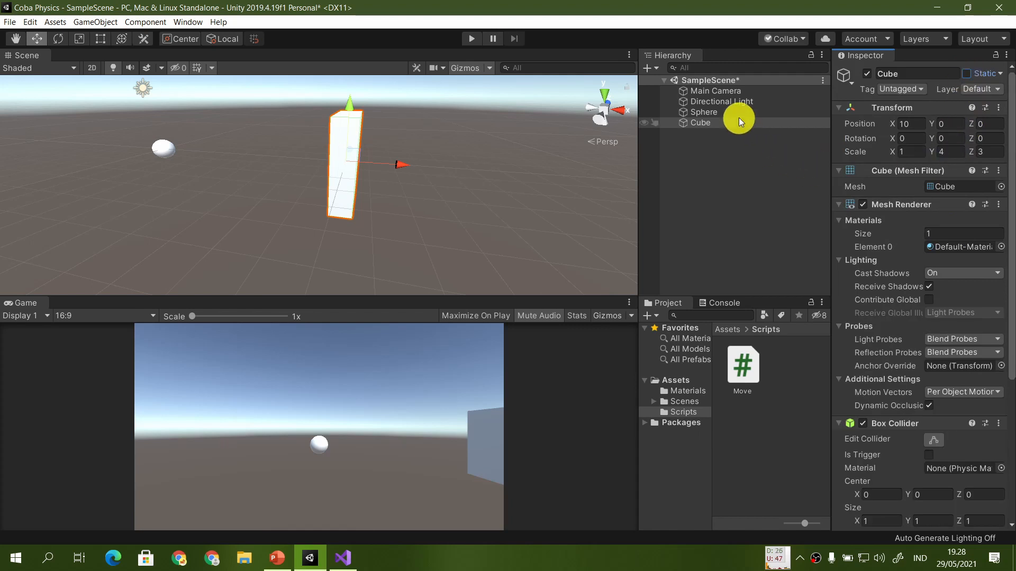
Step: Set the Sphere's Rigidbody Collision Detection to Continuous Dynamic after checking the Collision Detection slide in PowerPoint
left_click(739, 115)
left_click(281, 553)
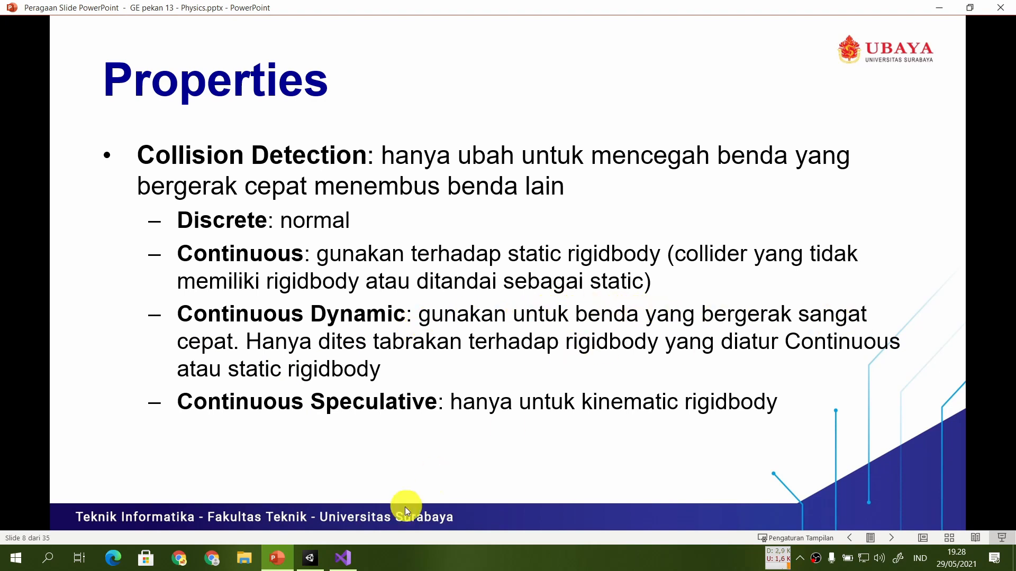
left_click(309, 558)
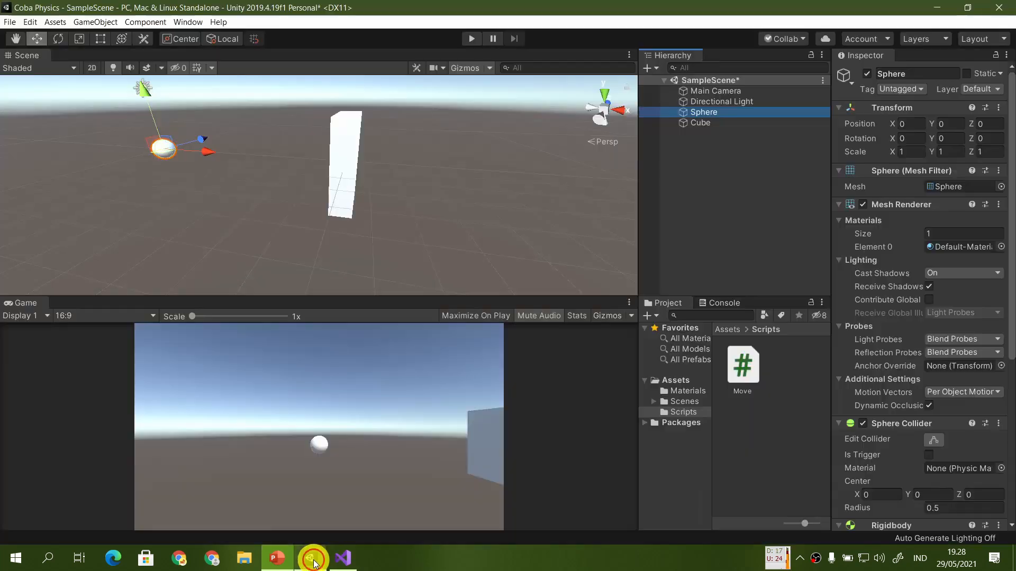
scroll(884, 328, "down", 5)
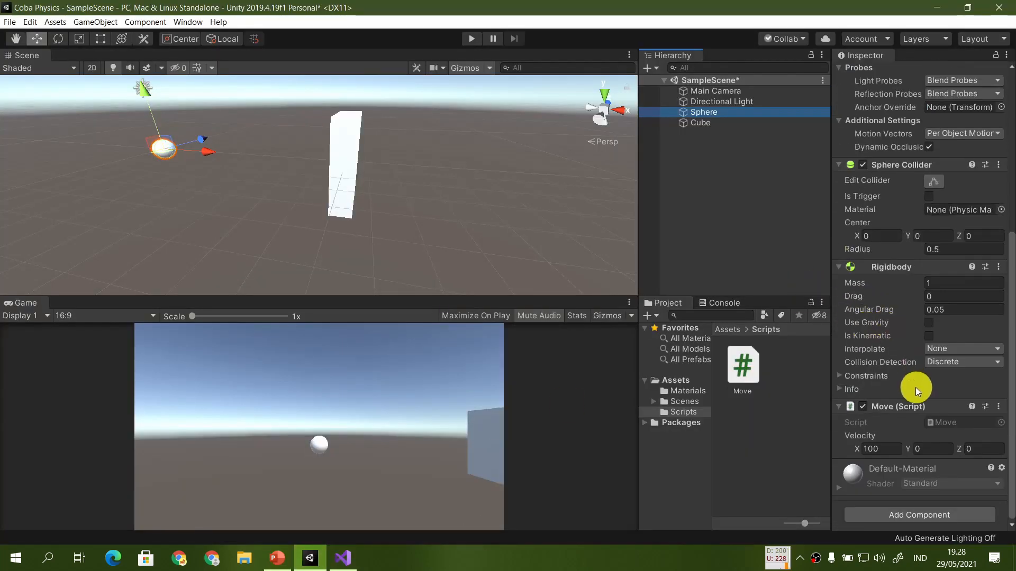
left_click(942, 363)
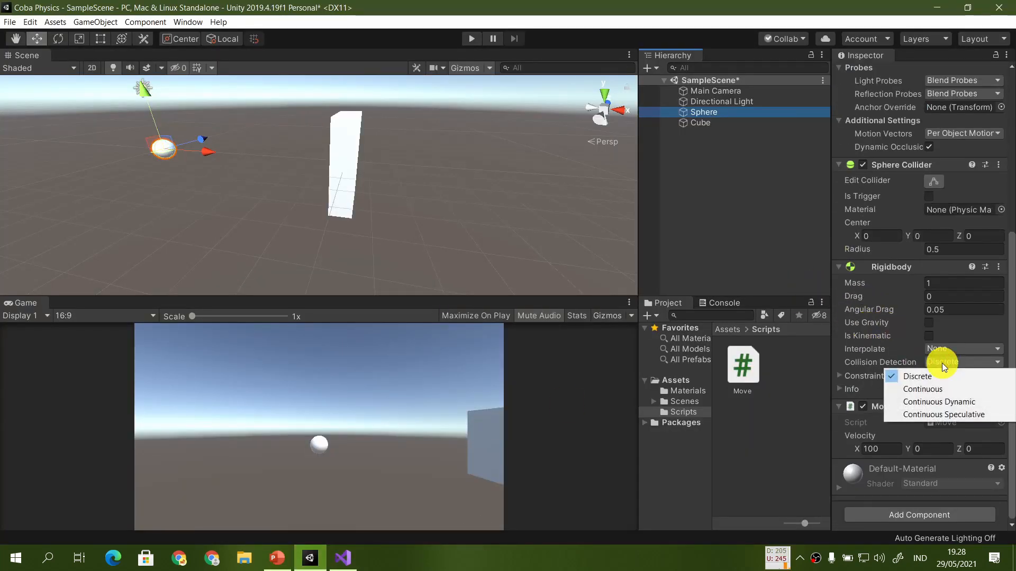
left_click(944, 400)
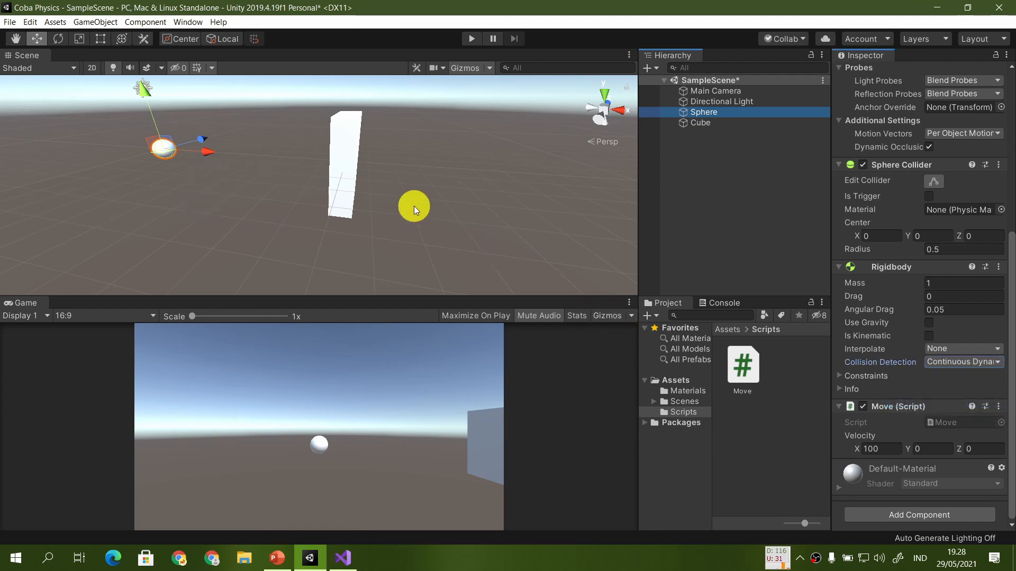
Step: Run the scene twice to watch the Sphere hit the Cube, returning to edit mode after each run
right_click_drag(426, 207, 465, 211)
key("s")
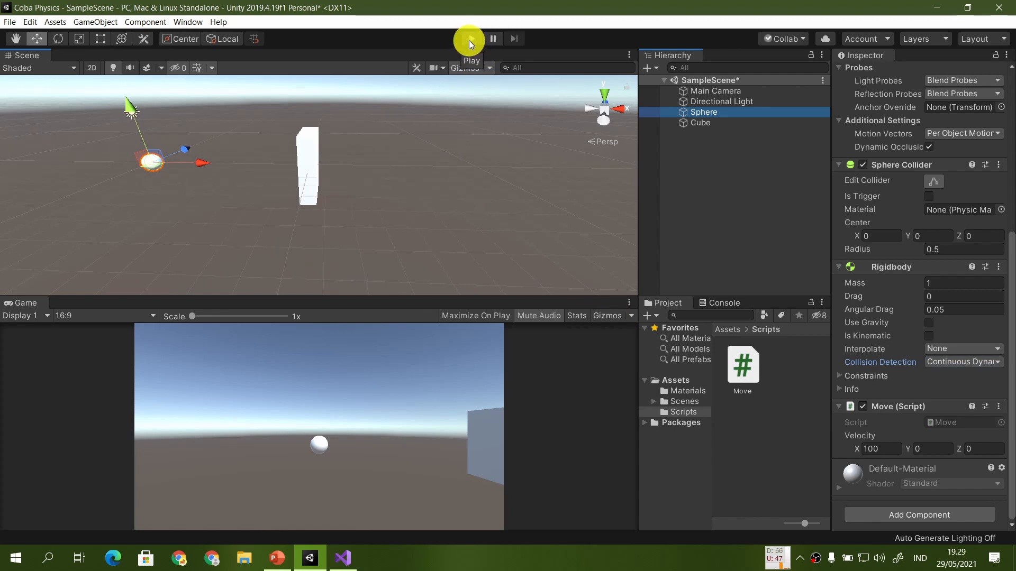
left_click(469, 39)
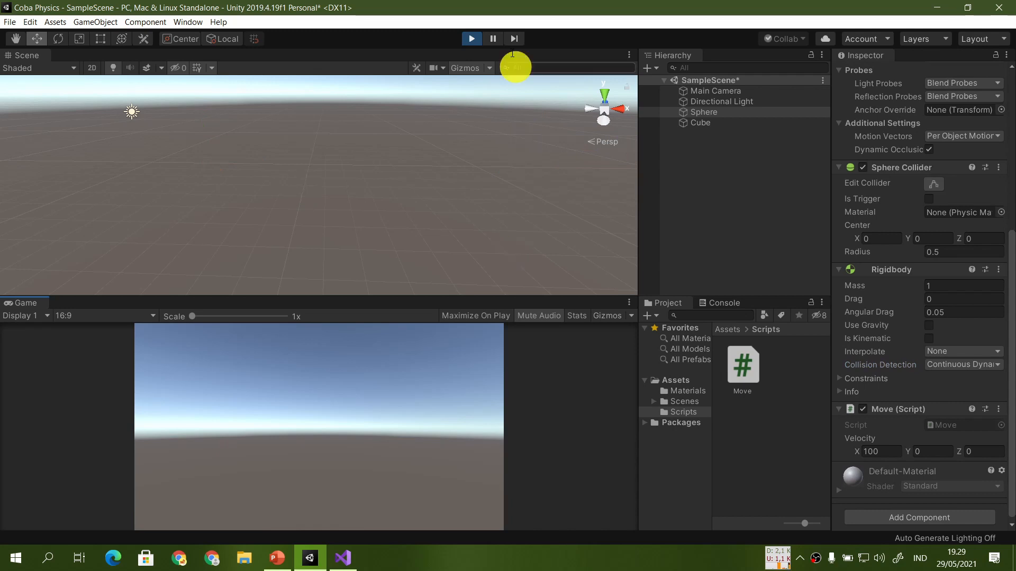
left_click(473, 37)
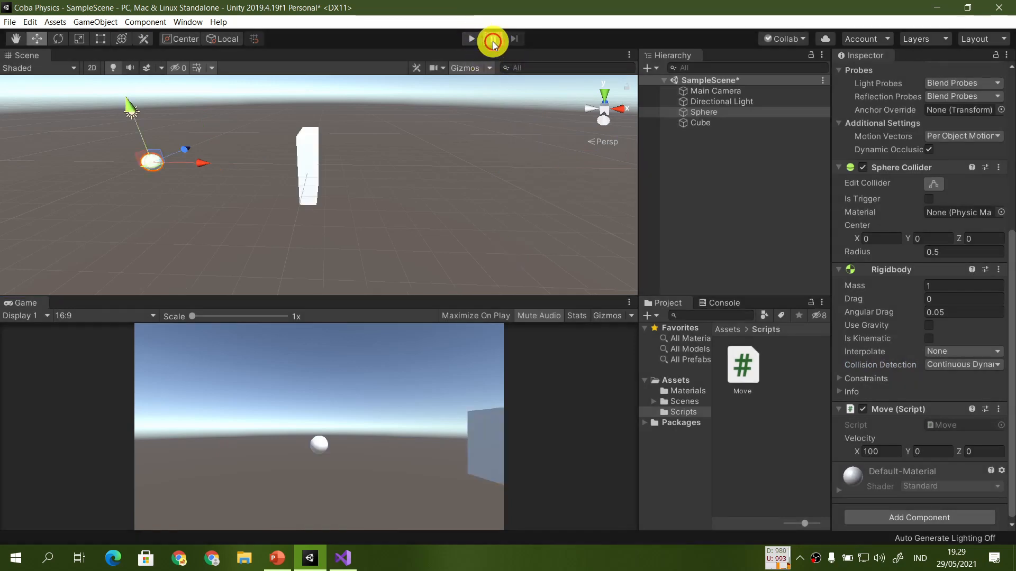
left_click(493, 41)
scroll(443, 213, "down", 2)
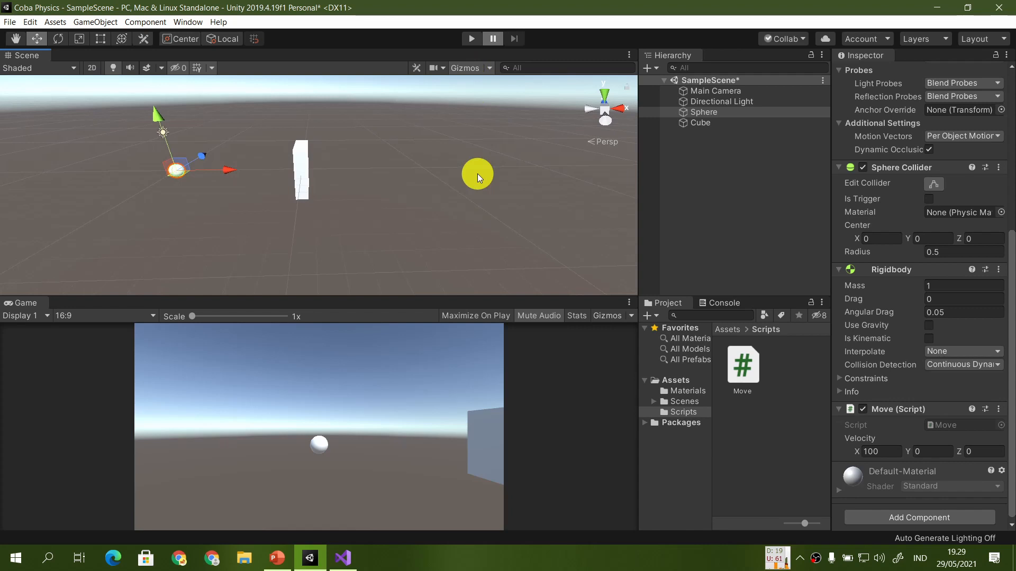
left_click(475, 36)
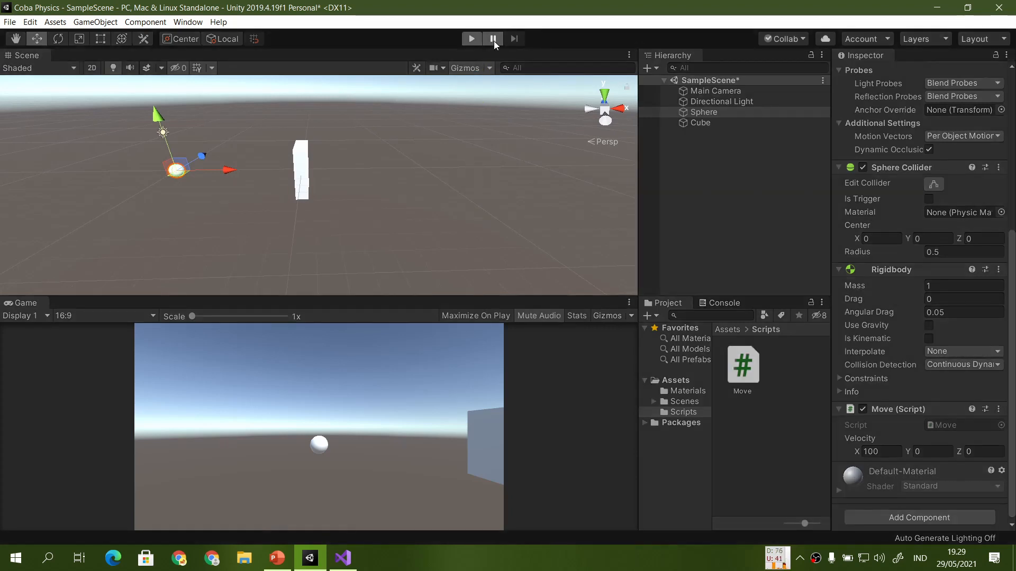
left_click(492, 41)
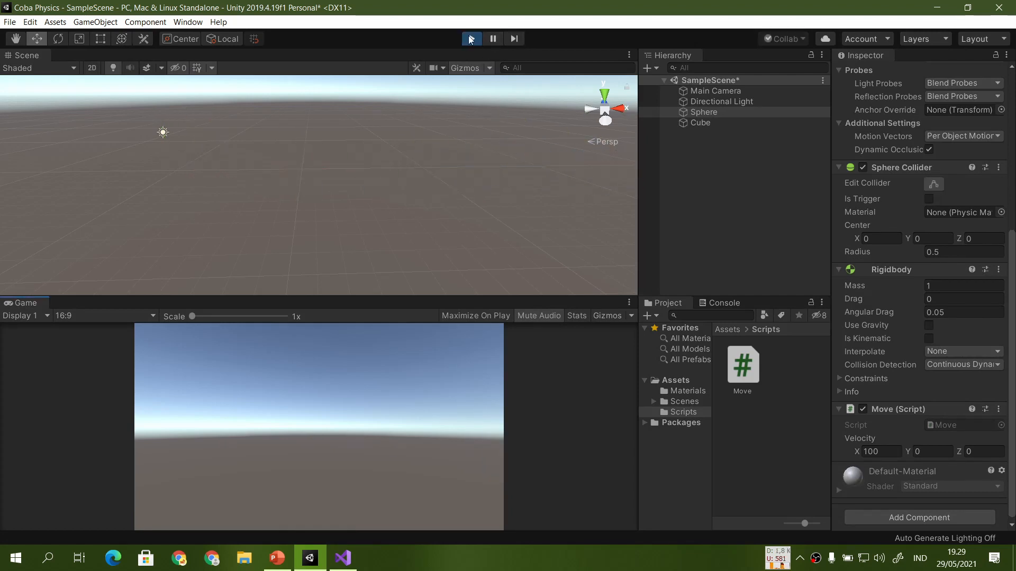
left_click(473, 38)
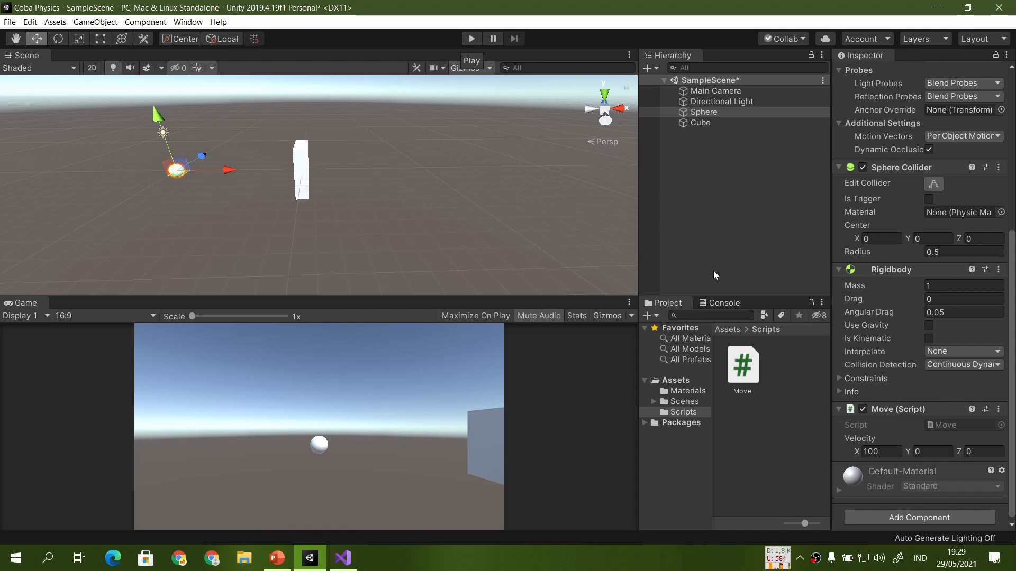
Step: Switch the Sphere's Collision Detection to Discrete, test-run the scene, and return to edit mode
left_click(962, 364)
left_click(917, 378)
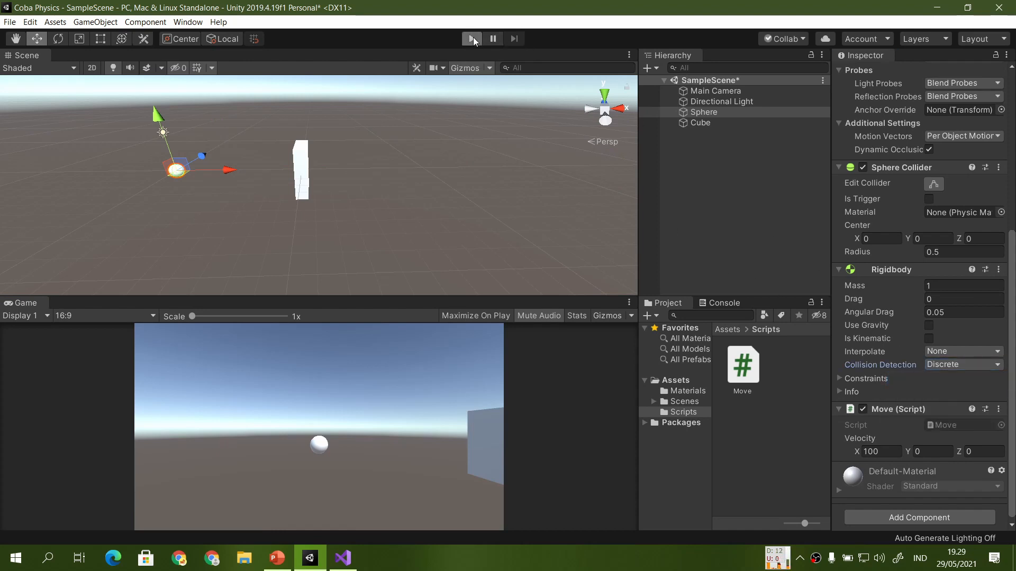
left_click(473, 38)
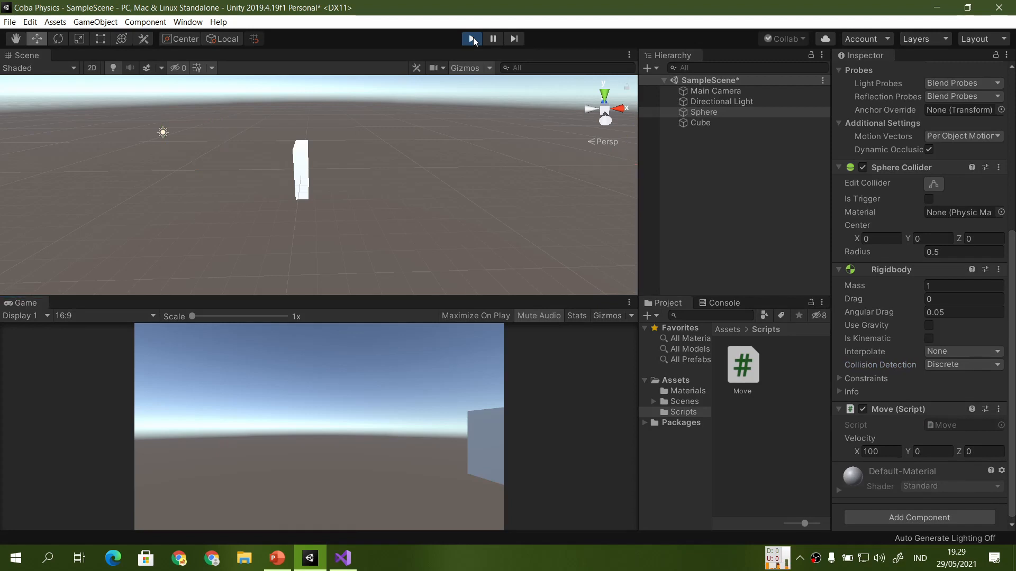
left_click(473, 38)
Step: Set the Sphere's Collision Detection back to Continuous Dynamic, test-run the scene, and return to edit mode
left_click(957, 365)
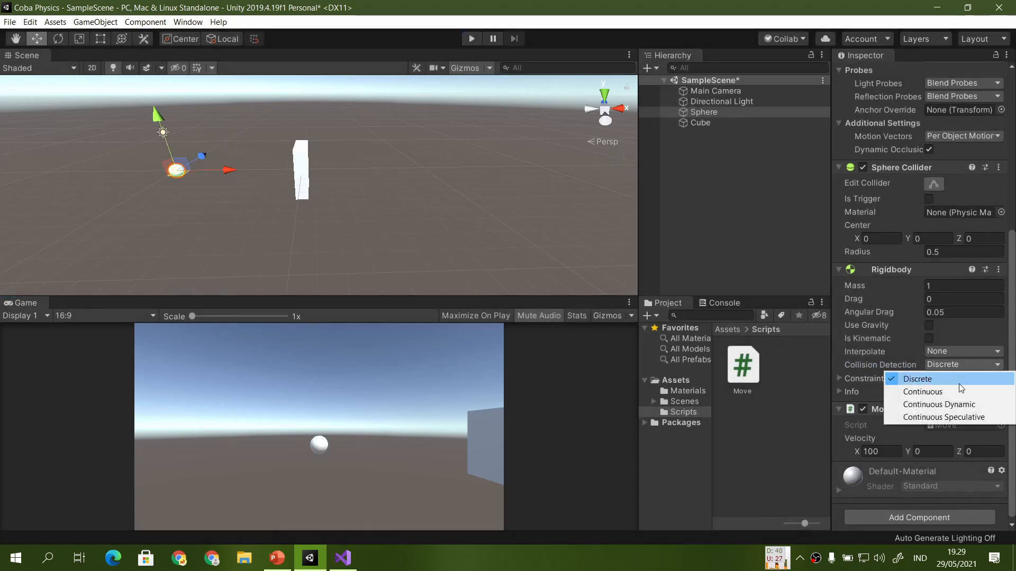
left_click(947, 405)
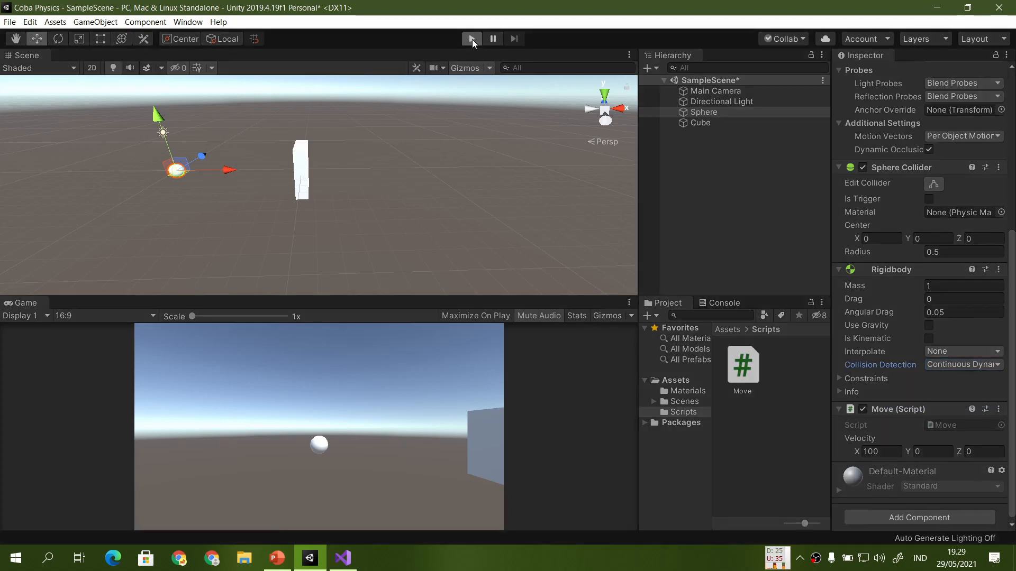
left_click(472, 39)
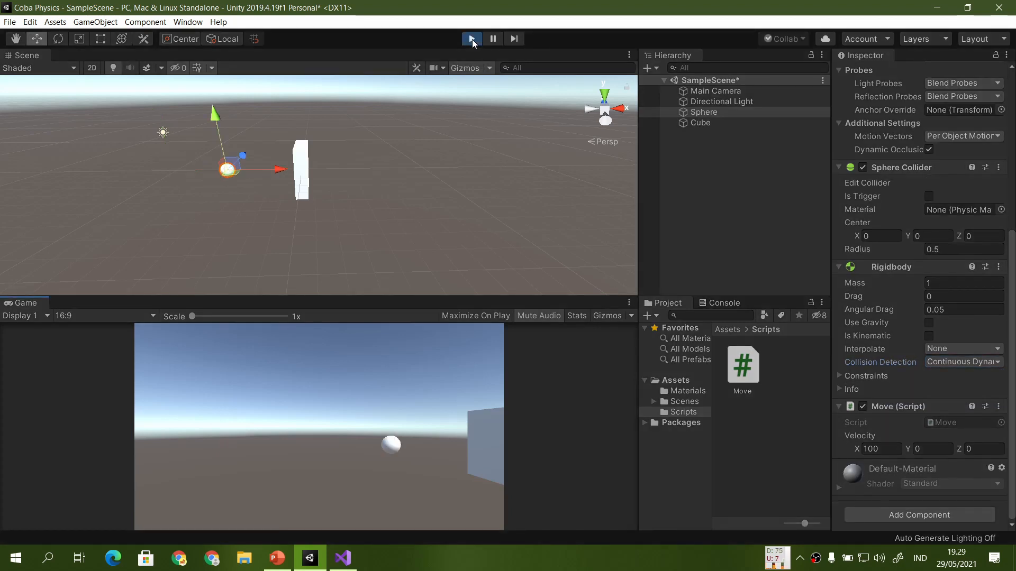
left_click(472, 39)
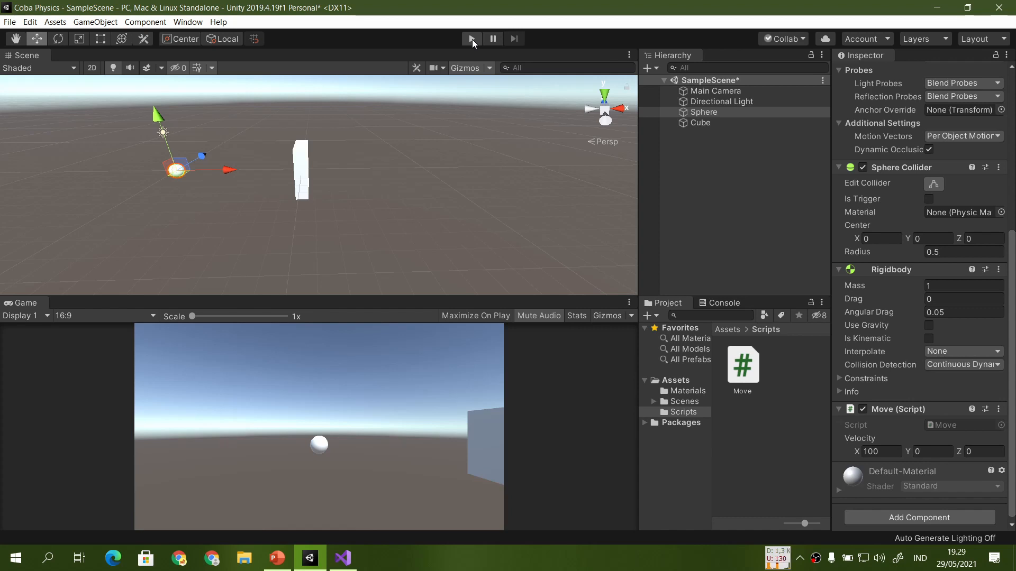
Step: Run the scene once more to watch the collision from farther away, and reread the Collision Detection slide in PowerPoint
right_click_drag(451, 227, 464, 163)
key("s")
key("d")
left_click(473, 37)
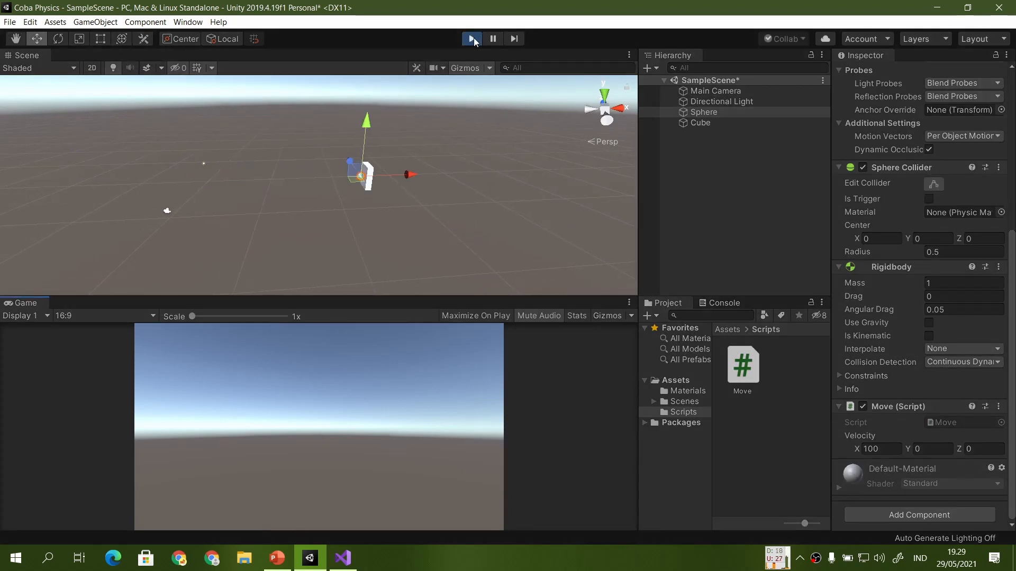
left_click(472, 38)
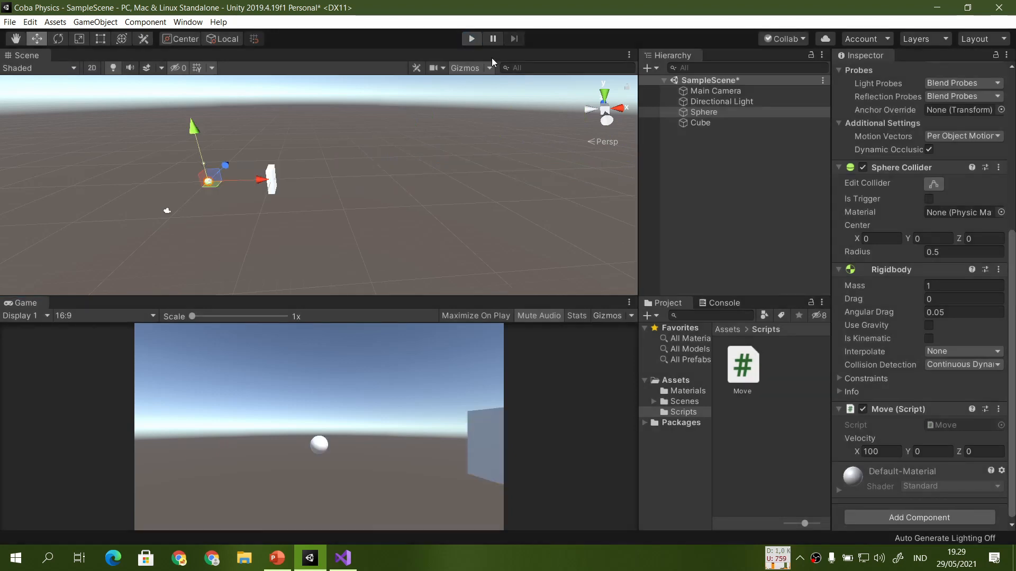
left_click(277, 558)
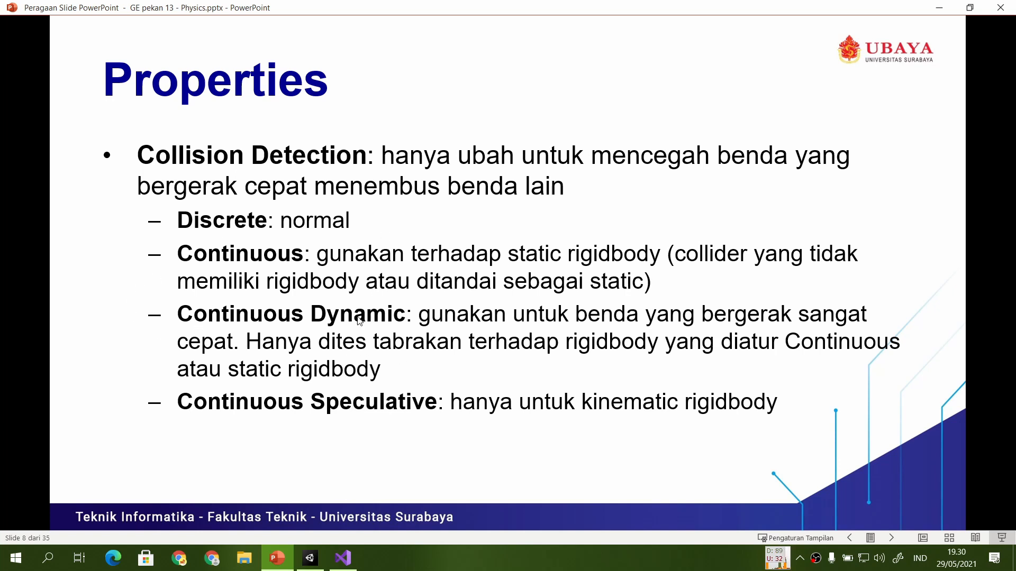
left_click(317, 564)
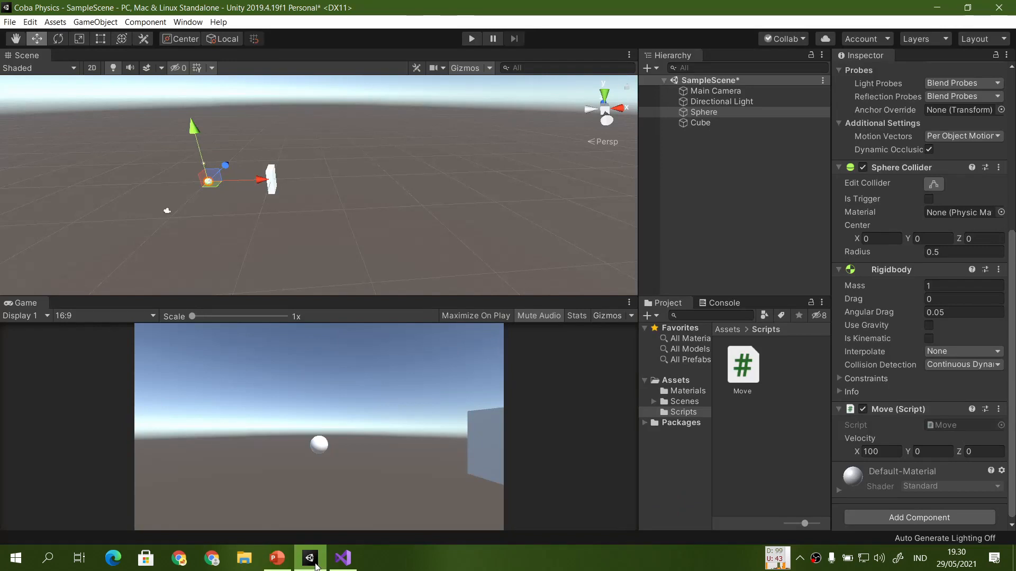
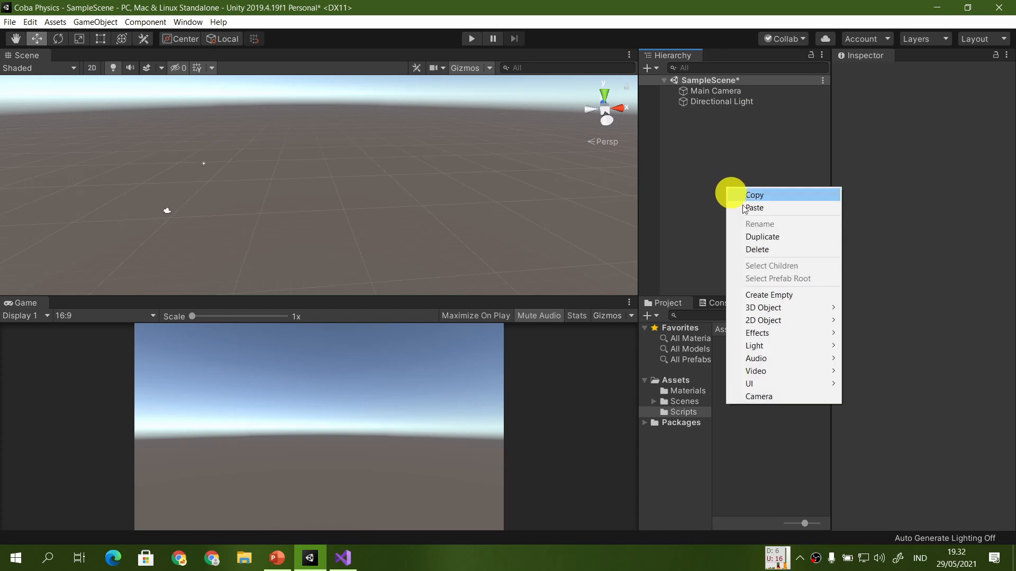
Step: Create a 3D Cube in the scene and set its position to X 0, Y 0, Z 0
mouse_move(792, 311)
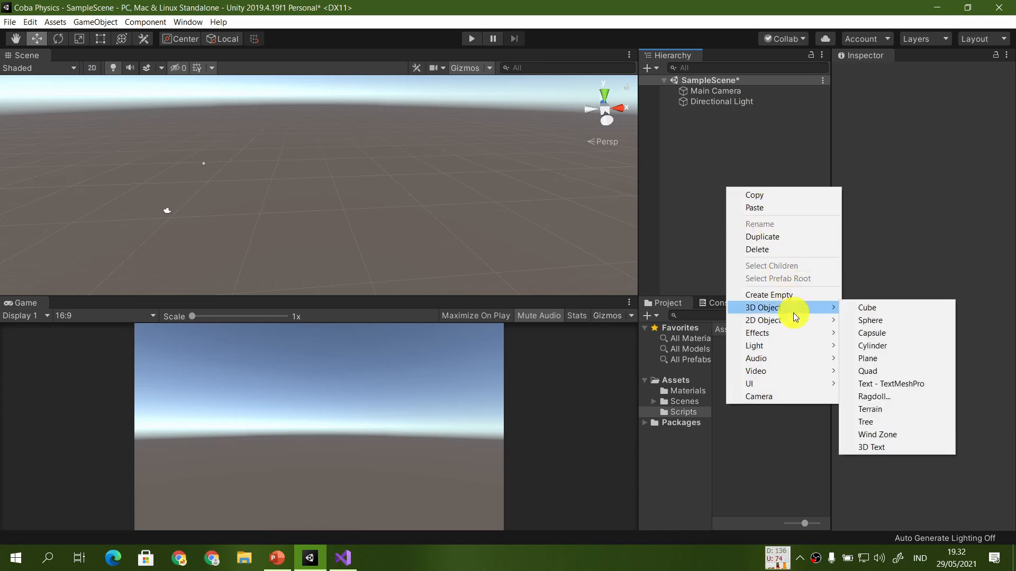
left_click(883, 309)
right_click_drag(561, 216, 527, 212)
key("s")
key("d")
left_click_drag(907, 125, 915, 121)
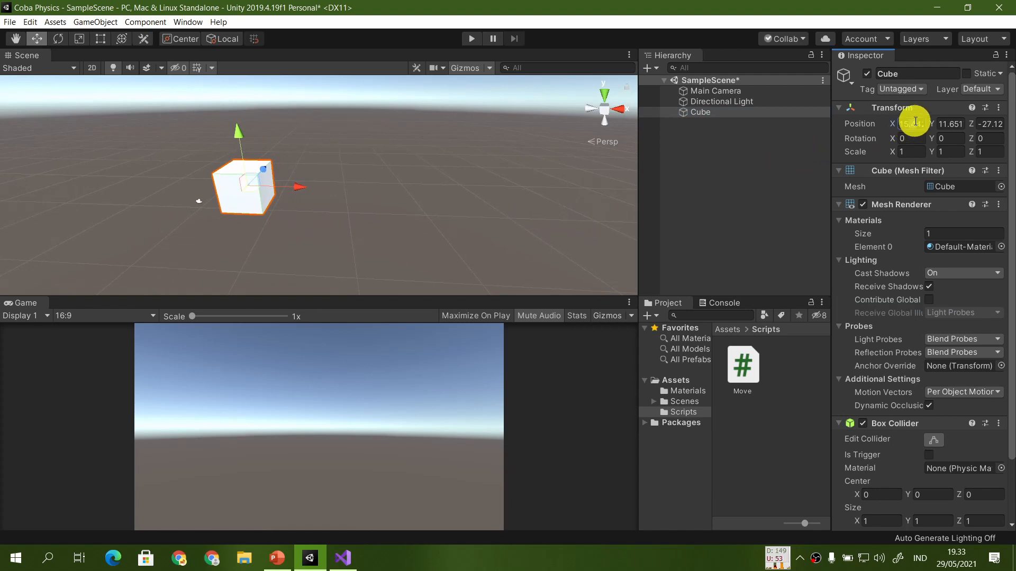
type("0")
key("Tab")
type("0")
key("Tab")
type("0")
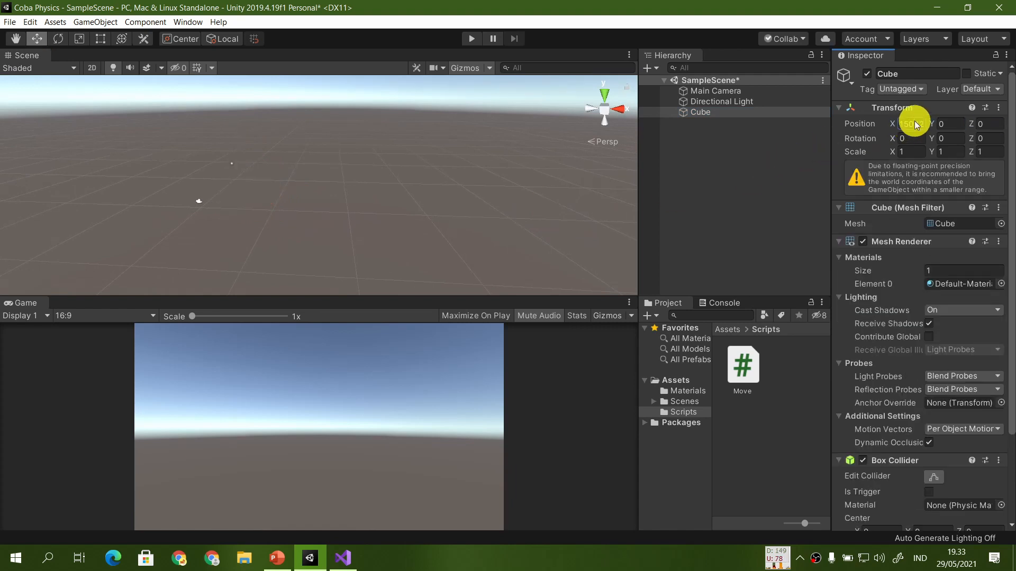
type("0")
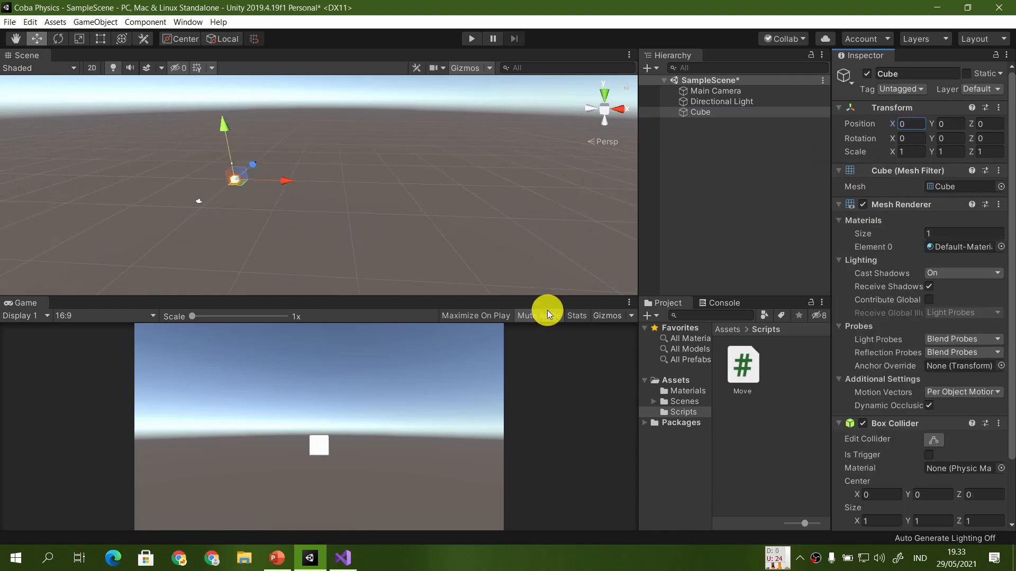
Step: Duplicate the Cube twice and move the copies along the X axis to form a spaced row of three cubes
right_click_drag(199, 237, 277, 200)
key("a")
key("w")
key("s")
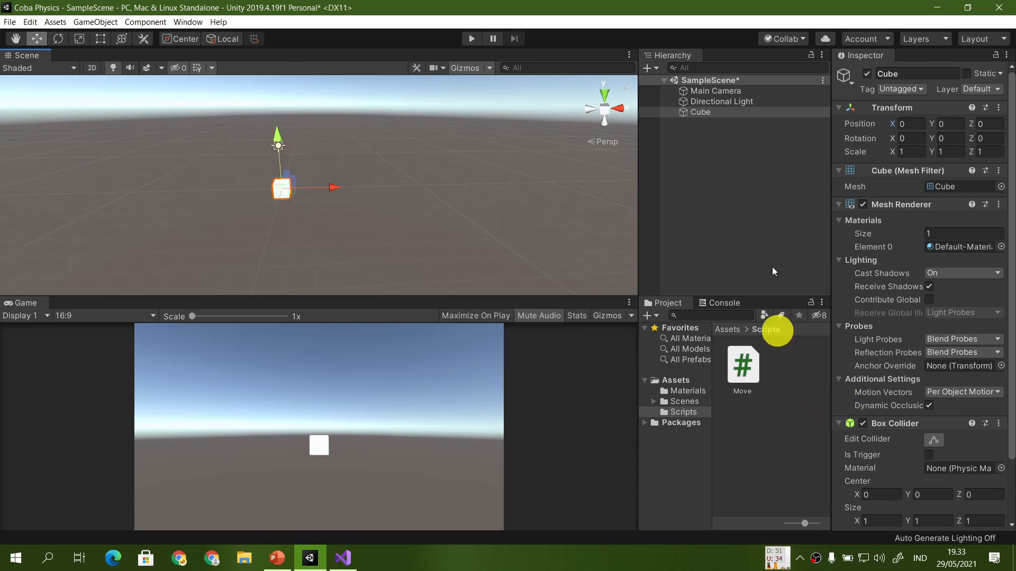
scroll(941, 386, "down", 3)
left_click(716, 113)
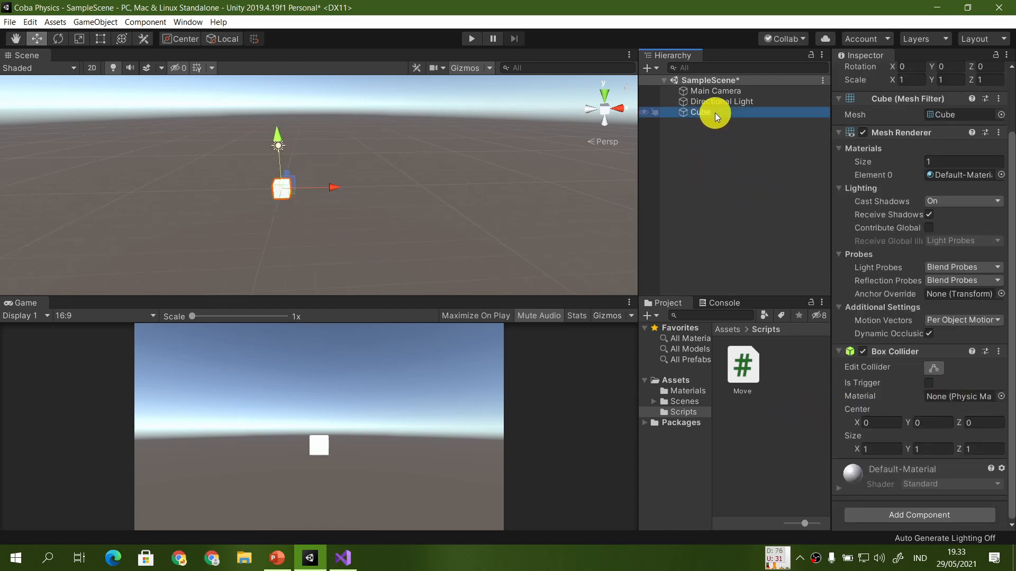
key("ctrl+d")
key("ctrl+d")
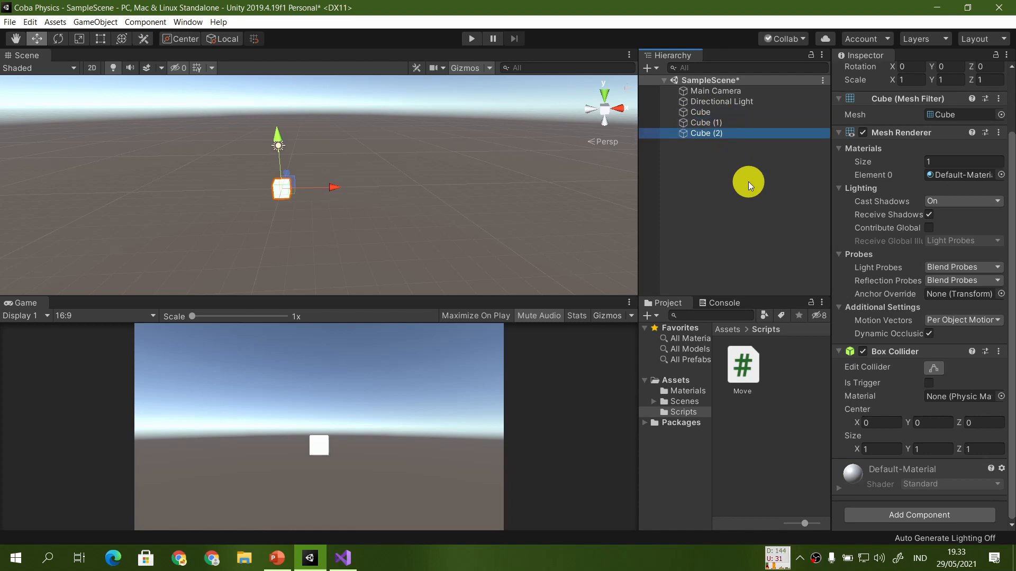
left_click(741, 122)
left_click_drag(336, 184, 420, 188)
left_click(731, 134)
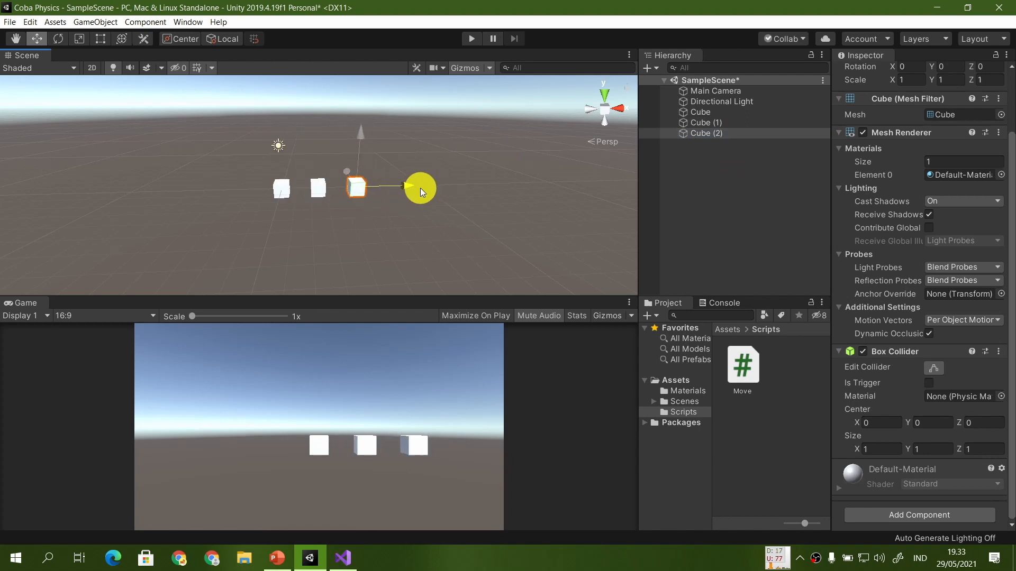
Step: Add a Rigidbody component to all three cubes at once and clear the selection
left_click(738, 113, "shift")
left_click(919, 516)
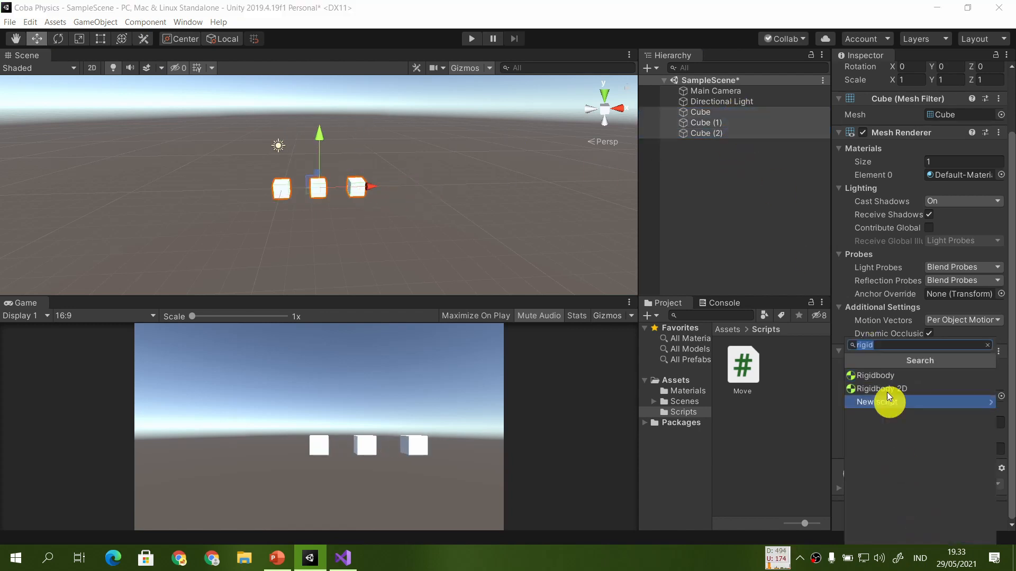
left_click(887, 374)
left_click(722, 238)
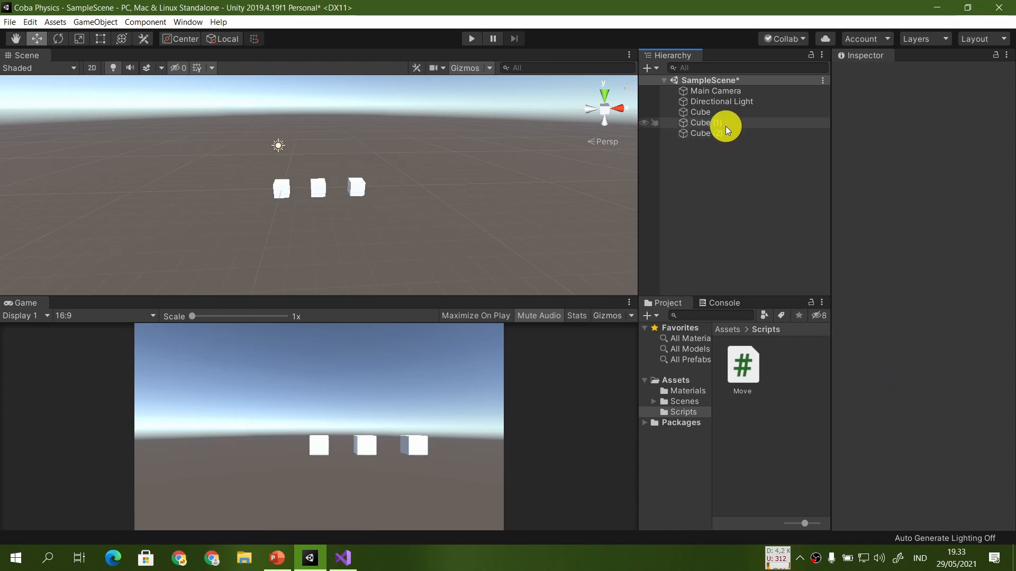
Step: Check the Free Fall slide in PowerPoint, return to Unity, and set the first Cube's Rigidbody mass to 0.00001
left_click(725, 126)
left_click(277, 559)
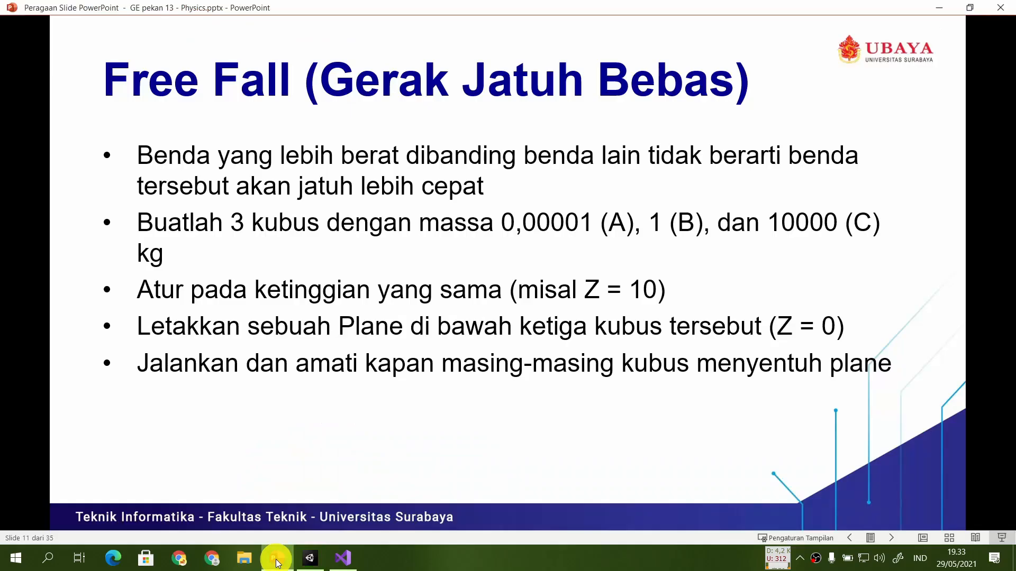
mouse_move(310, 559)
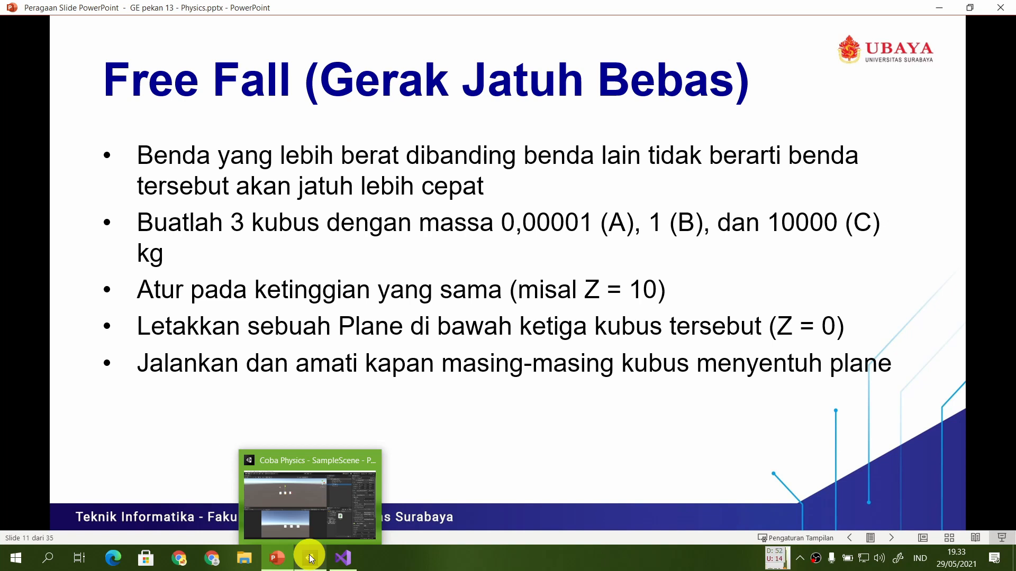
left_click(310, 558)
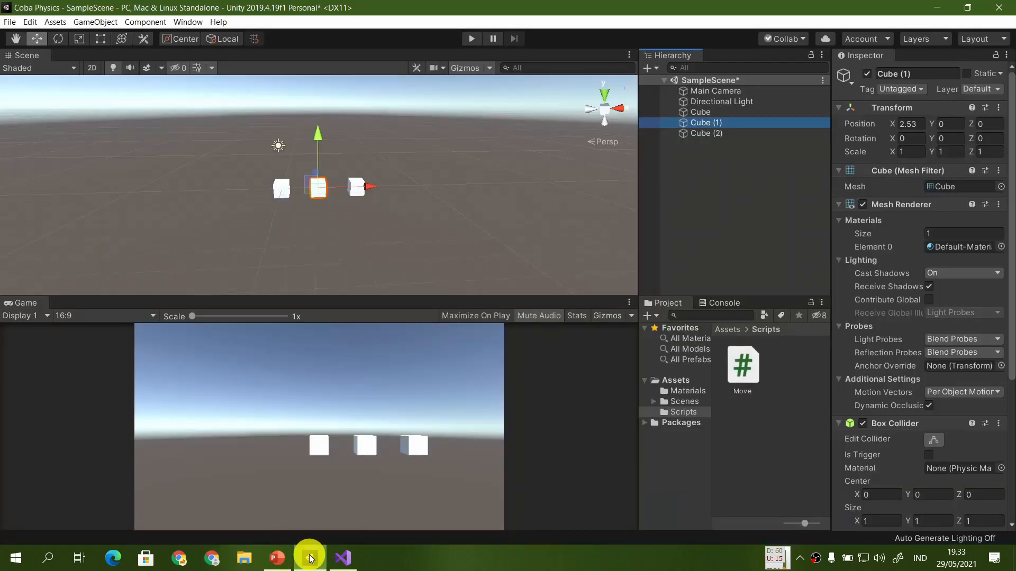
left_click(747, 112)
scroll(921, 328, "down", 5)
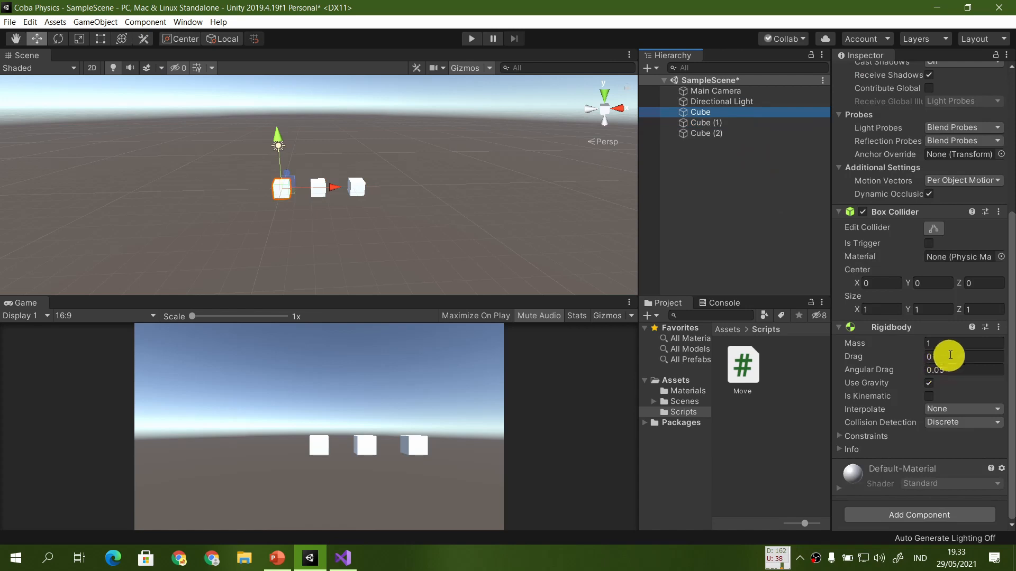
left_click(949, 344)
type("0.")
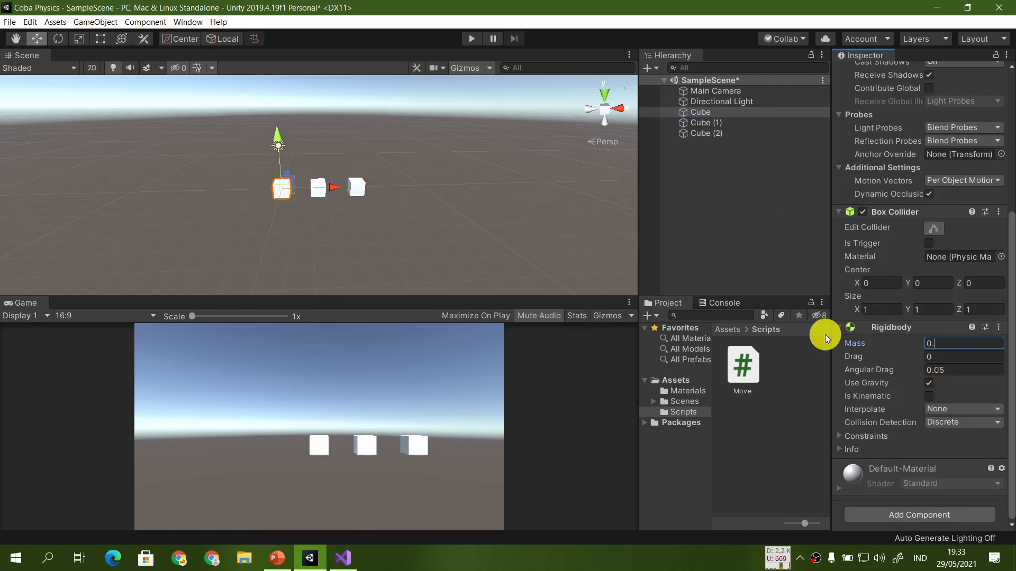
type("00001")
Step: Recheck the masses on the Free Fall slide and set Cube (2)'s Rigidbody mass to 100000 in Unity
left_click(749, 123)
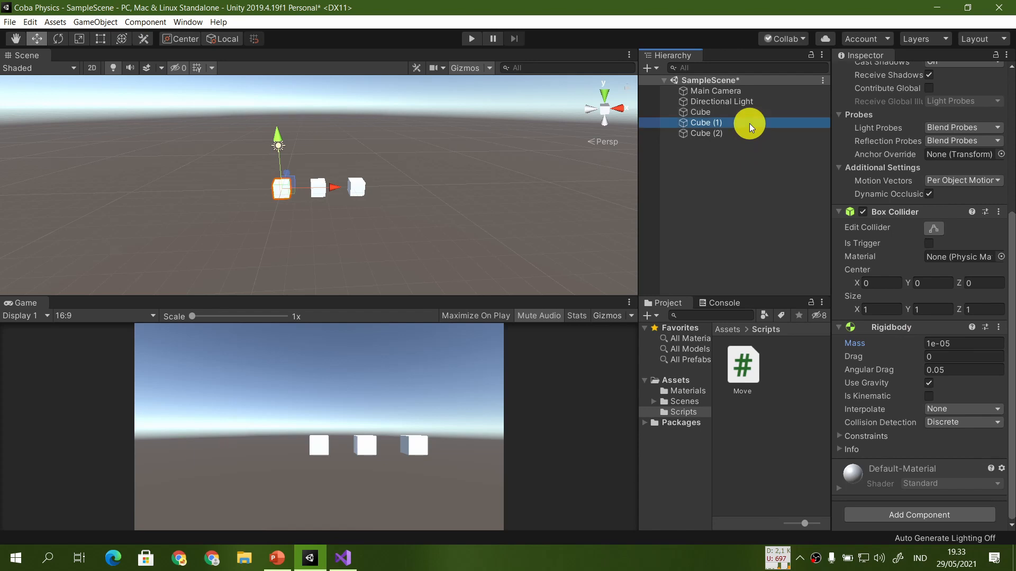
left_click(276, 558)
mouse_move(311, 561)
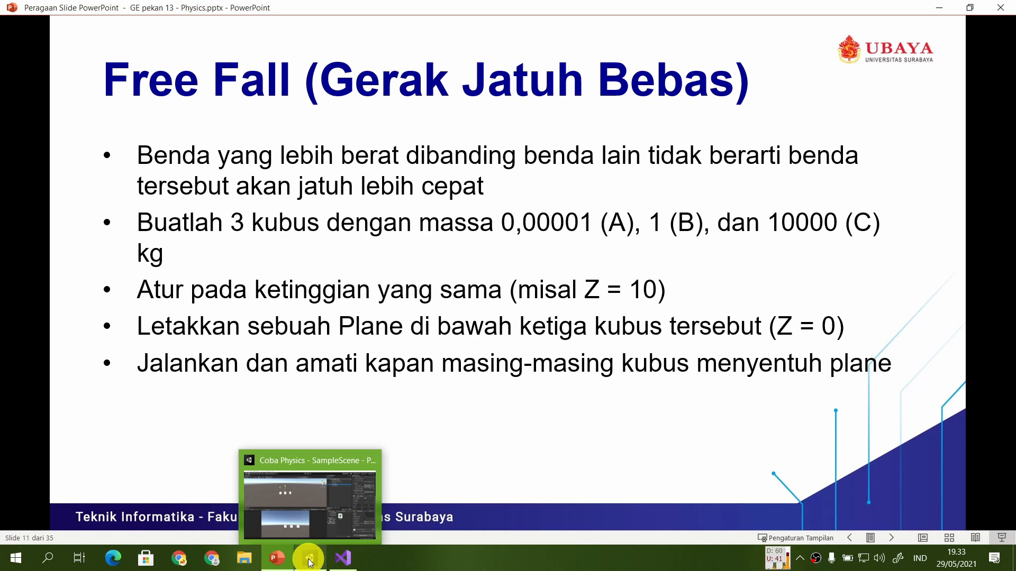
left_click(311, 561)
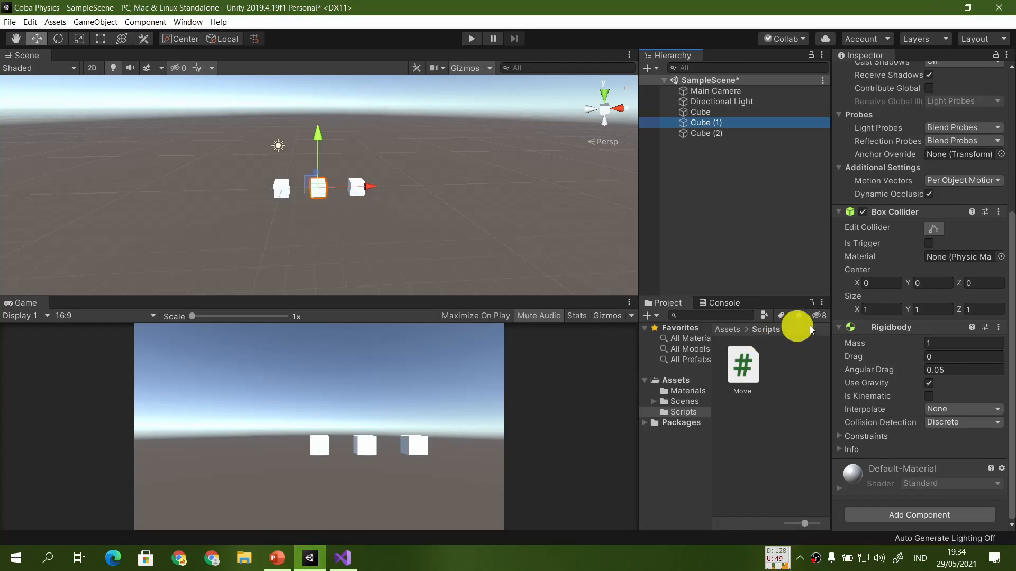
left_click(720, 134)
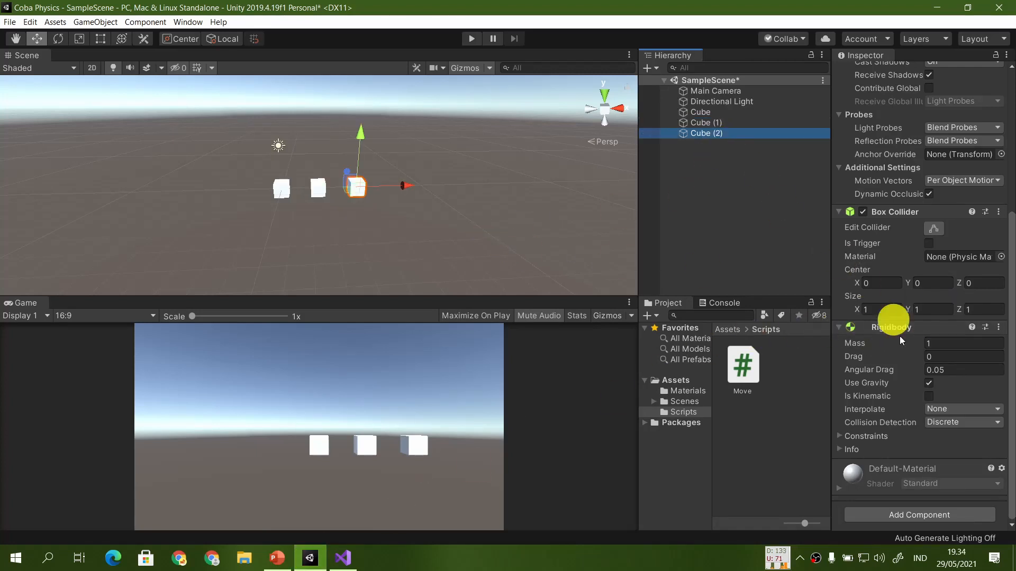
left_click(962, 343)
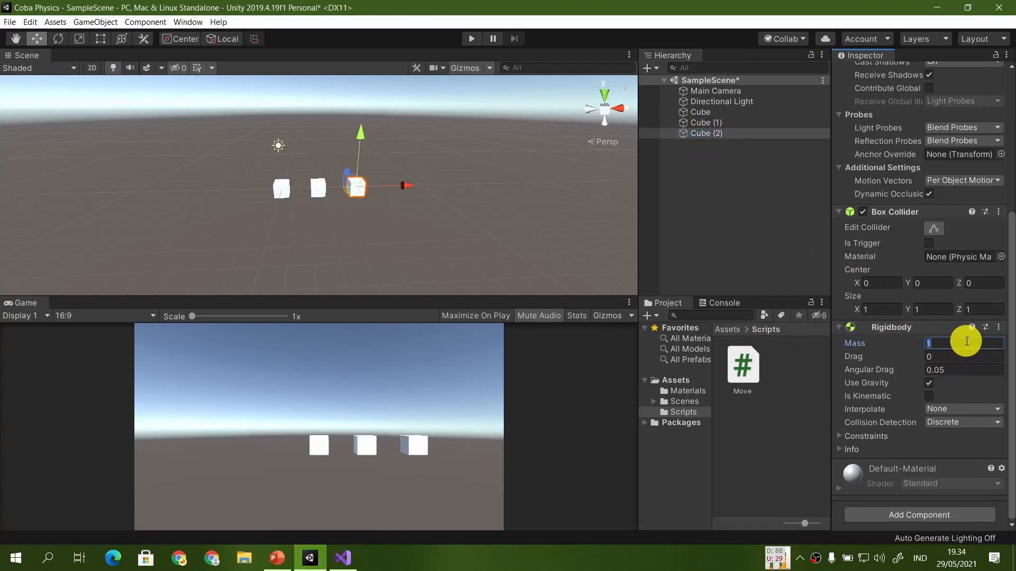
type("100000")
Step: Run the scene to watch the three cubes of different mass fall, and stop it
key("q")
right_click_drag(423, 243, 414, 239)
key("d")
key("d")
key("q")
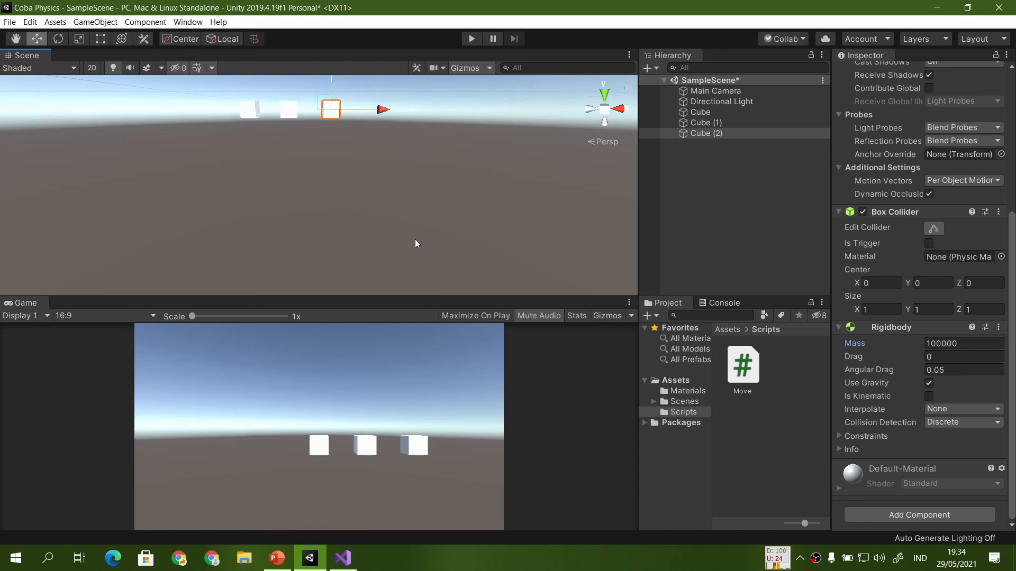
left_click(468, 38)
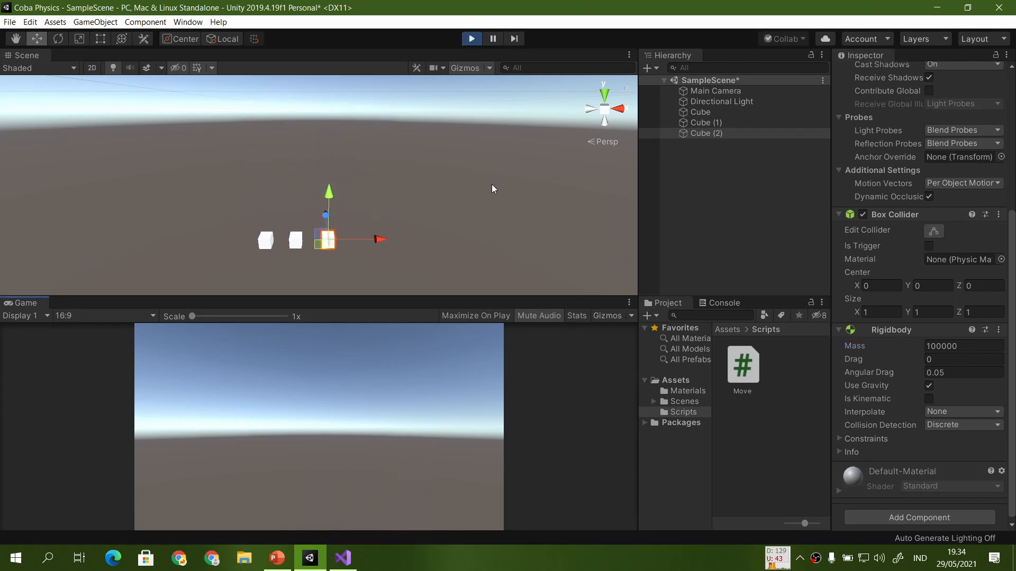
left_click(473, 38)
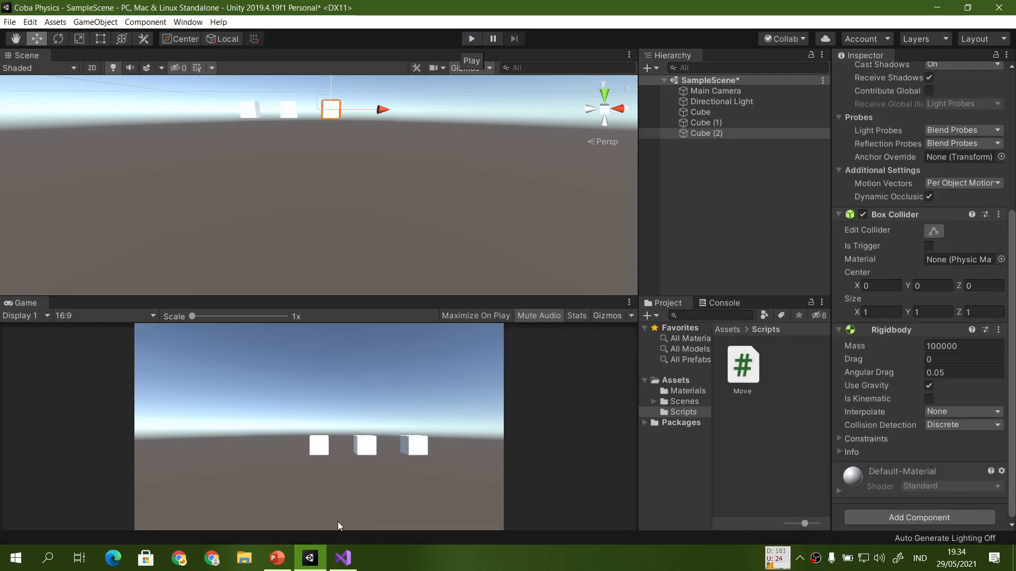
Step: Read the next Free Fall slide about drag in PowerPoint, and set the mass of all three cubes to 1 in Unity
left_click(284, 565)
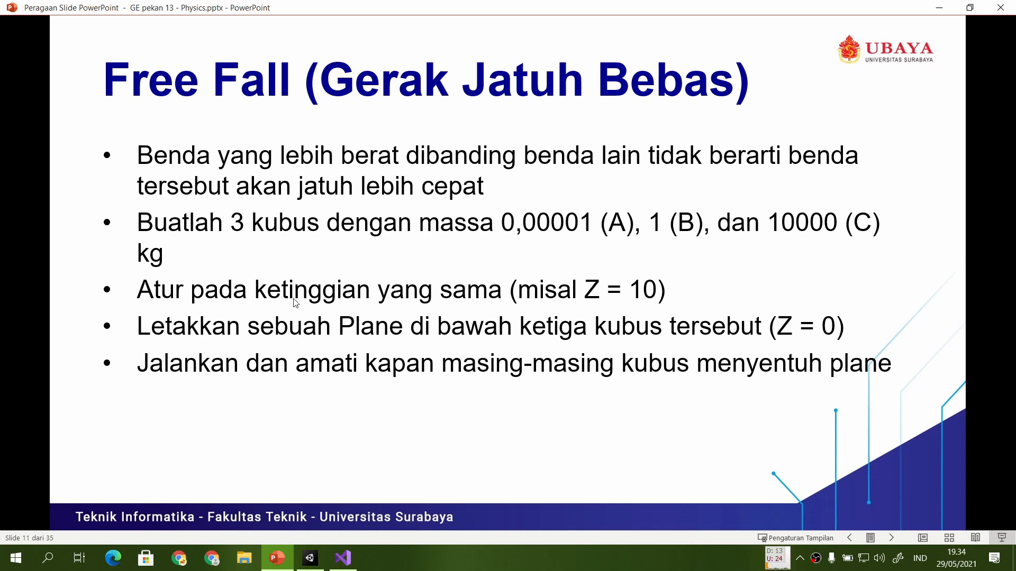
key("Right")
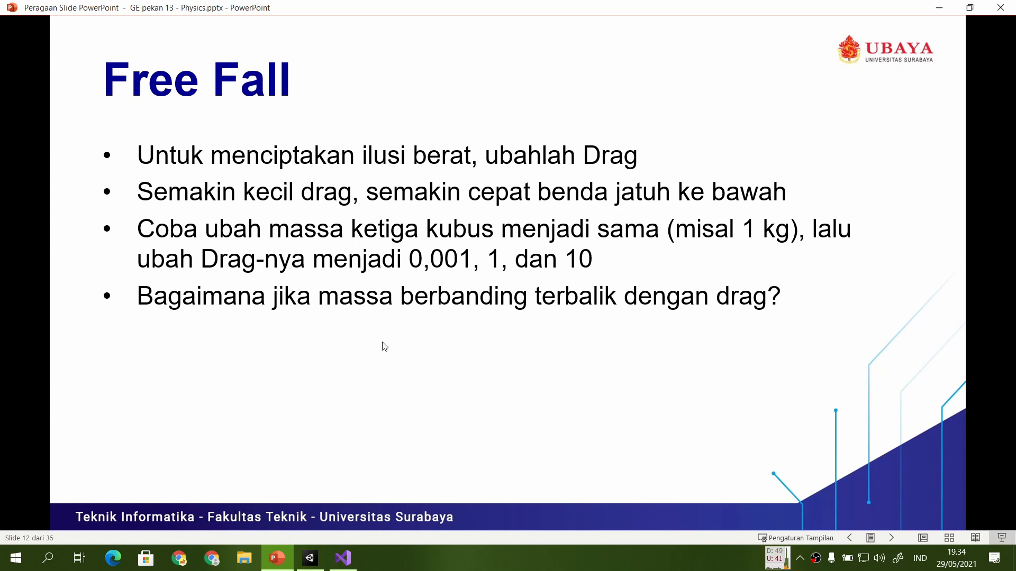
left_click(310, 558)
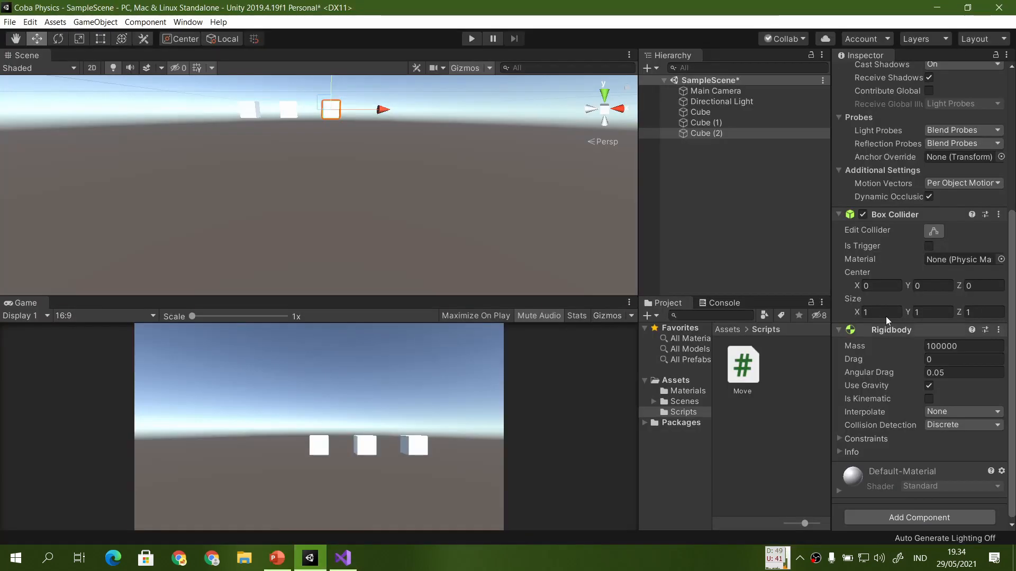
left_click(776, 113)
left_click(775, 133, "shift")
left_click(953, 346)
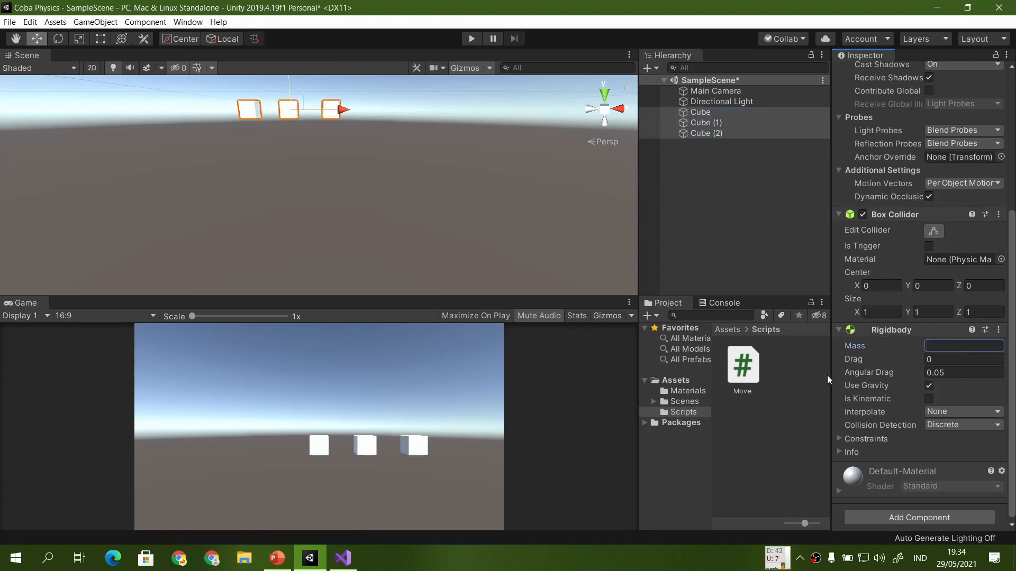
type("1")
left_click(688, 161)
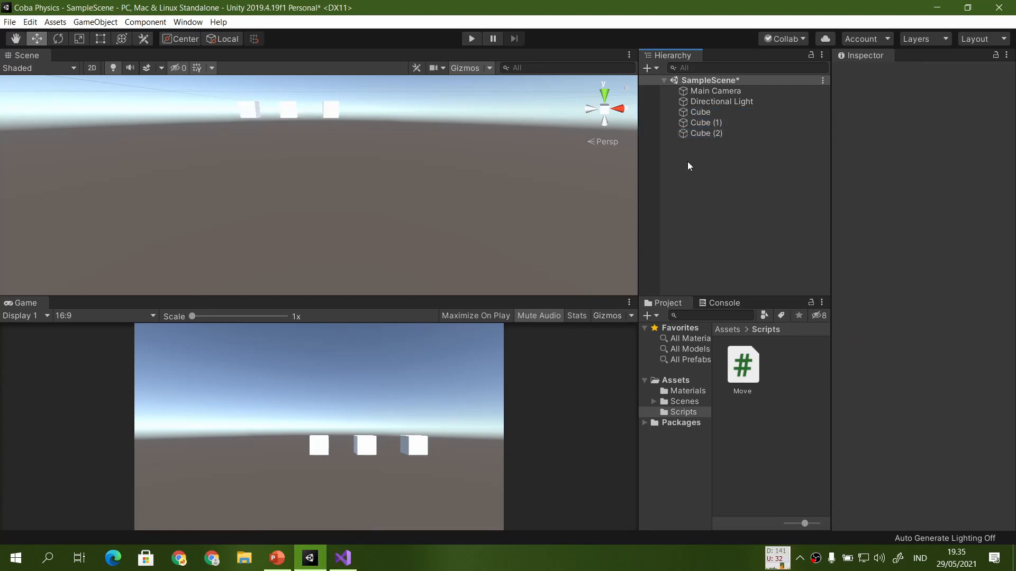
Step: Recheck the drag values on the slide and set the first Cube's Rigidbody drag to 0.001
left_click(704, 112)
key("alt+Tab")
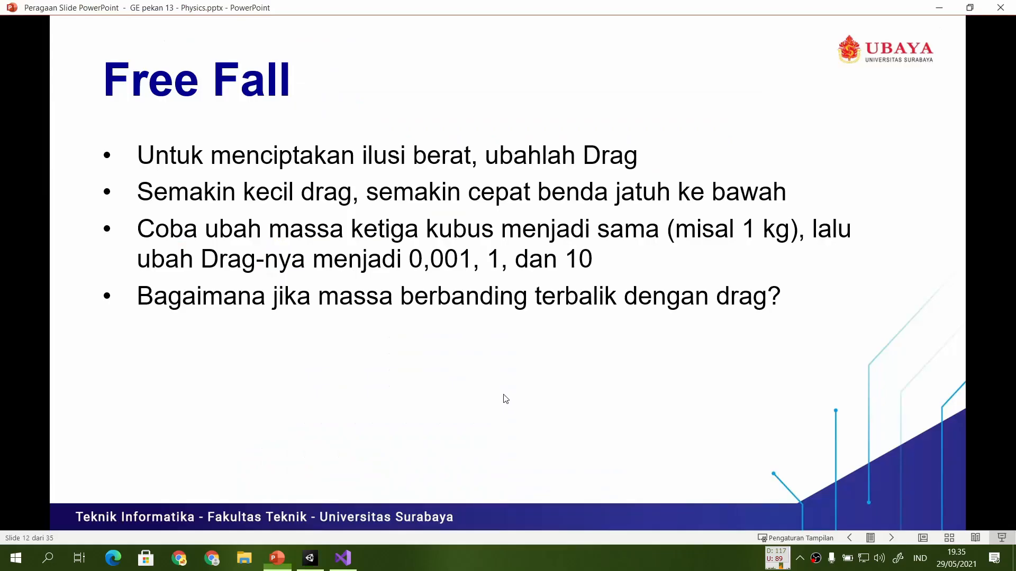
key("alt+Tab")
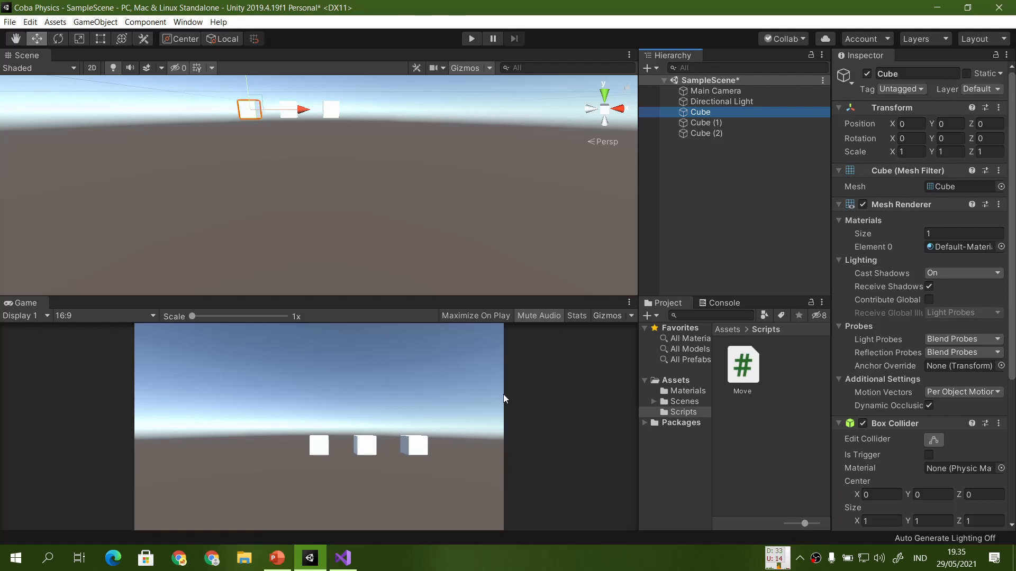
scroll(894, 353, "down", 5)
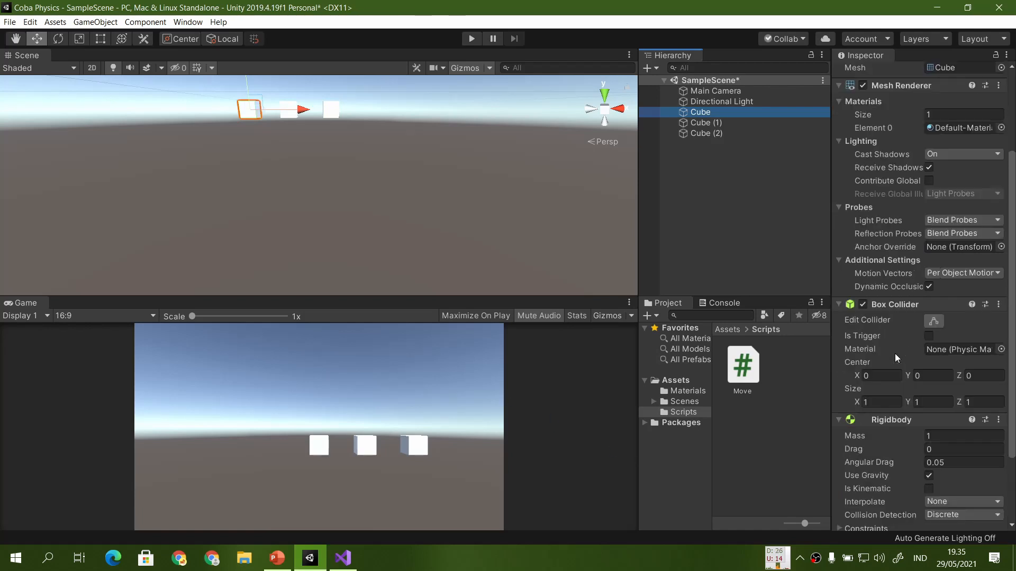
left_click(944, 358)
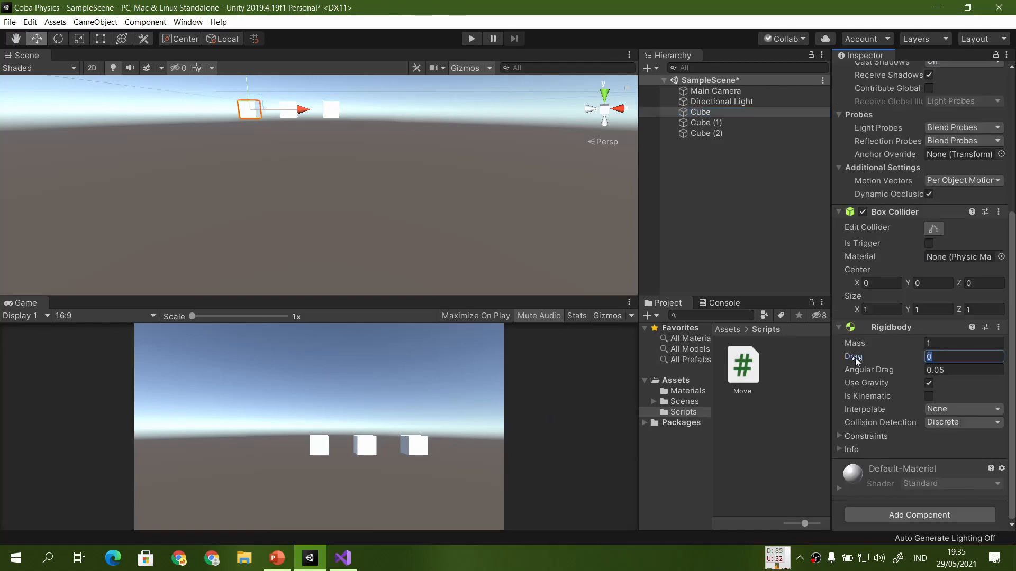
type(".001")
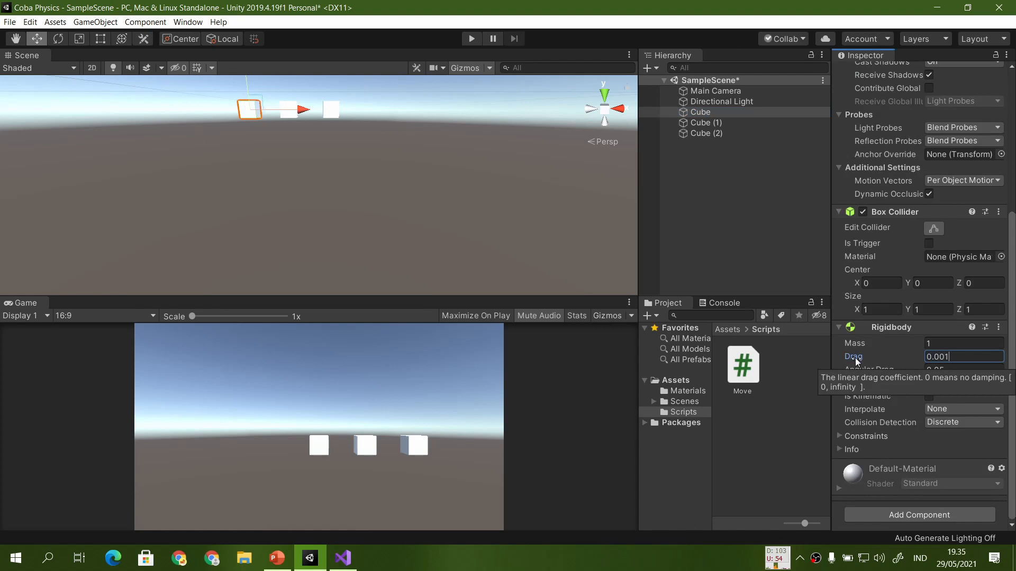
Step: Set the Rigidbody drag to 1 on Cube (1) and to 10 on Cube (2)
left_click(728, 123)
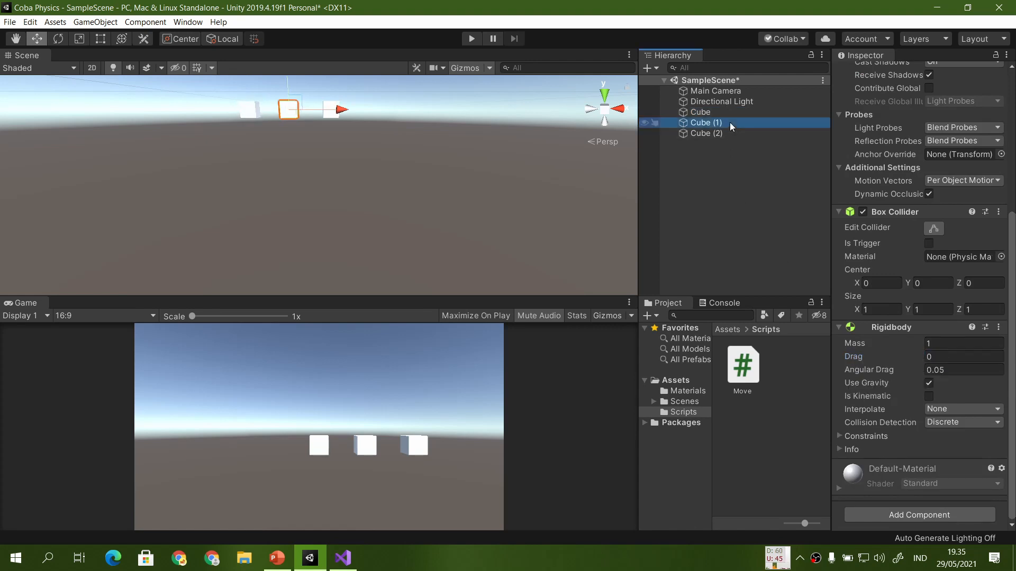
left_click(947, 357)
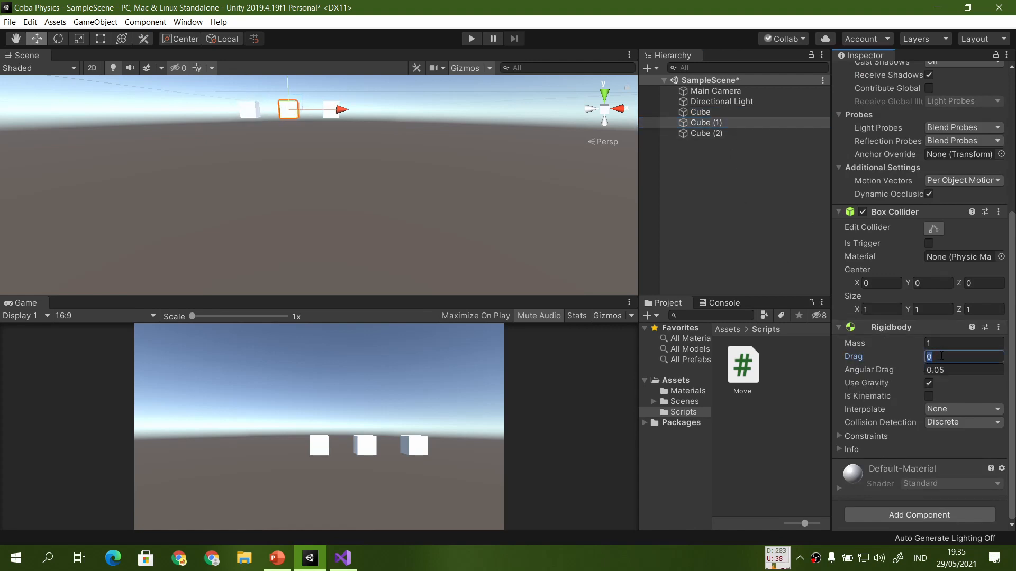
key("alt+Tab")
key("alt+Tab")
type("1")
left_click(779, 133)
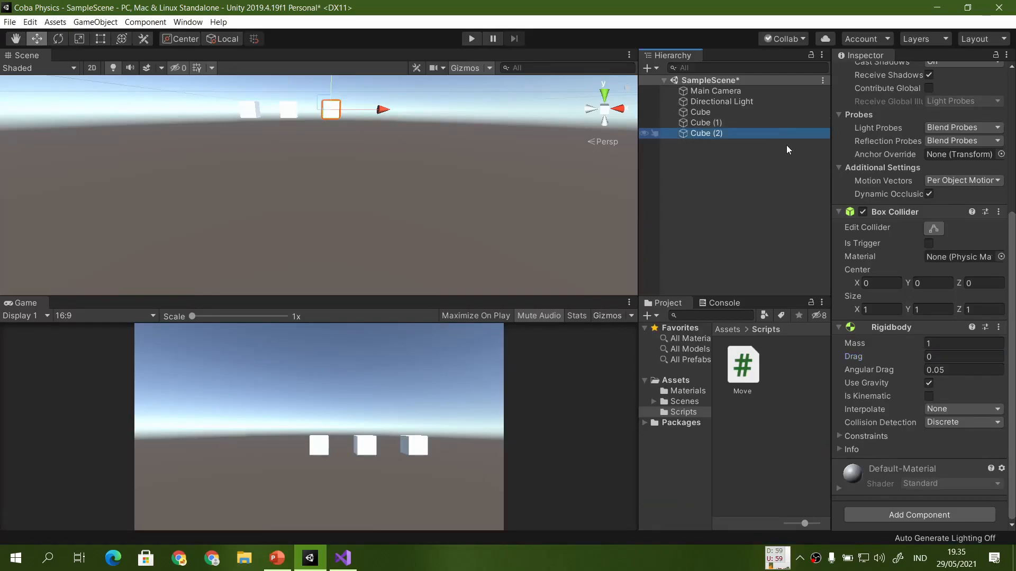
left_click(952, 357)
type("10")
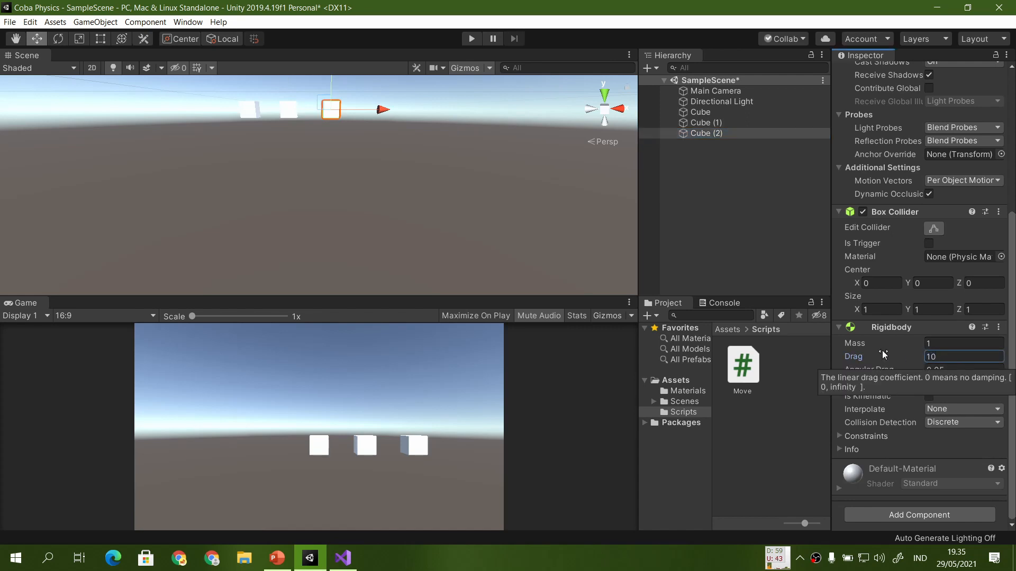
Step: Run the scene to compare how the cubes fall, stop it, and review the drag of Cube and Cube (1)
left_click(470, 38)
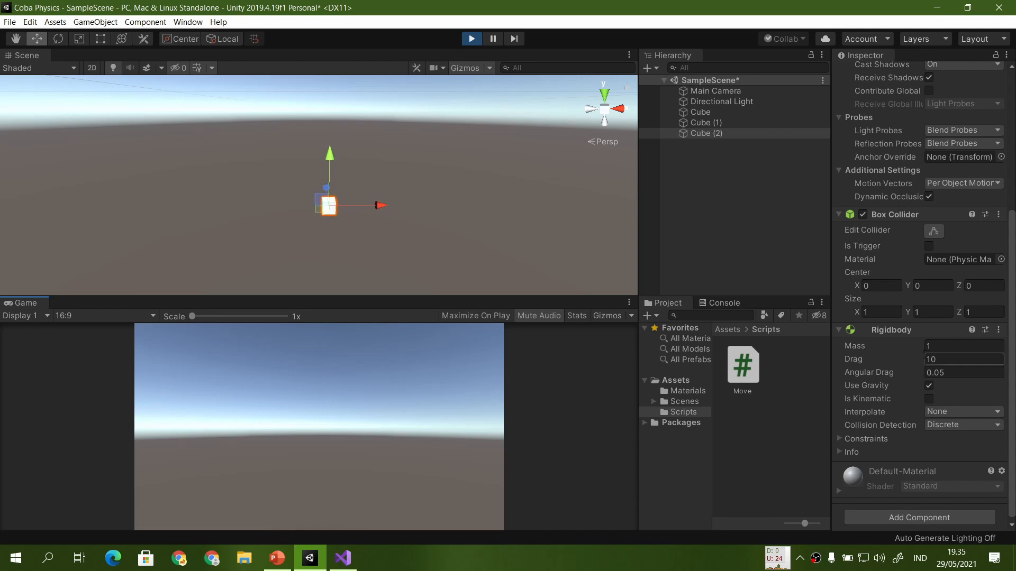
key("ctrl+p")
left_click(709, 113)
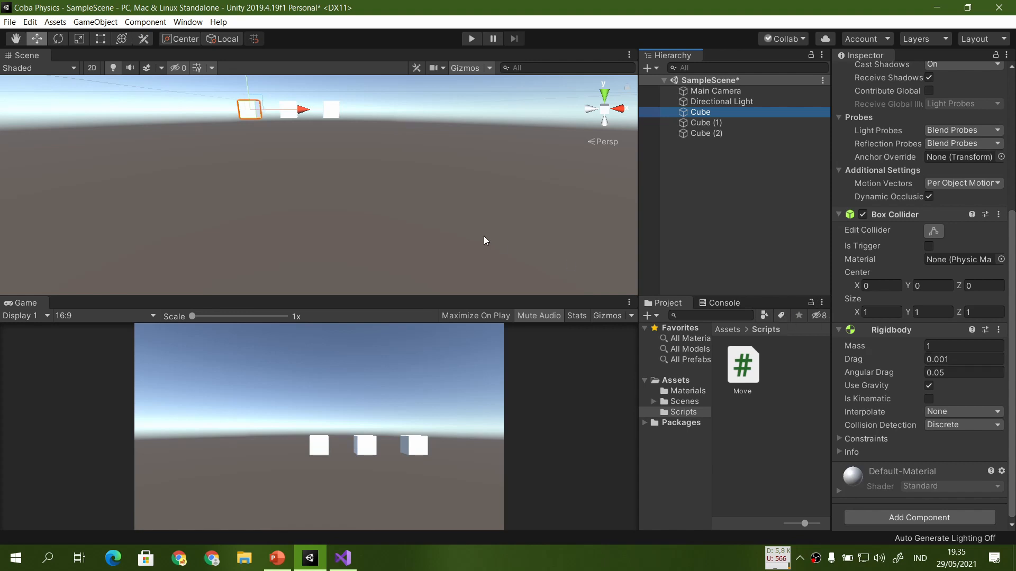
left_click(688, 125)
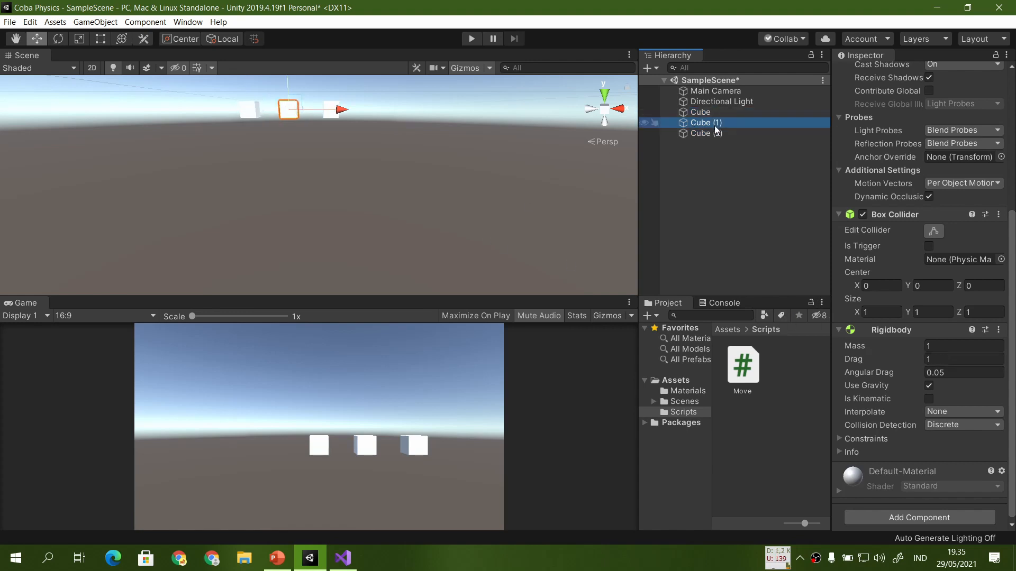
Step: Run the scene again and raise Cube (2)'s Rigidbody drag to 51.74 while it falls
left_click(471, 39)
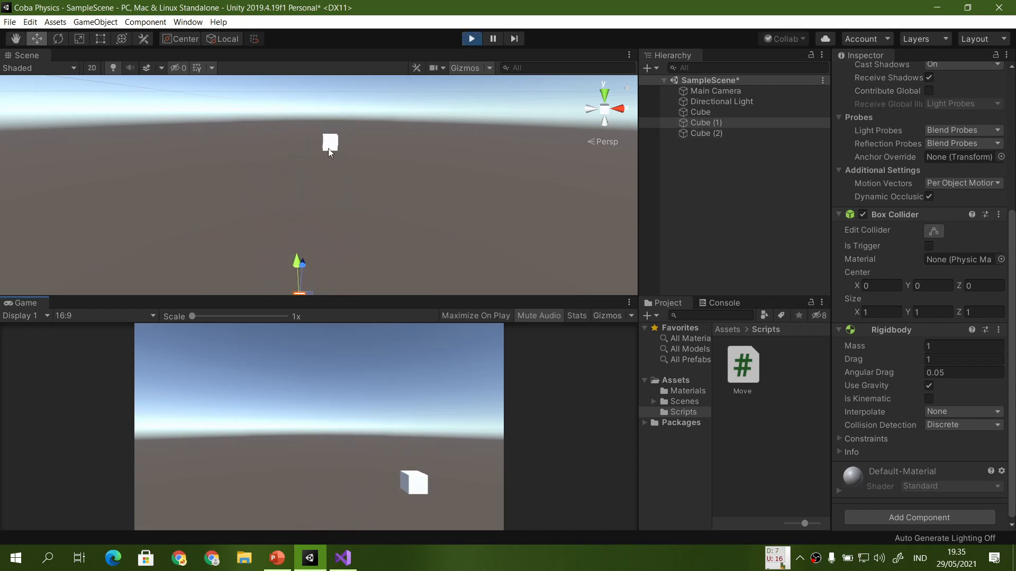
left_click(706, 133)
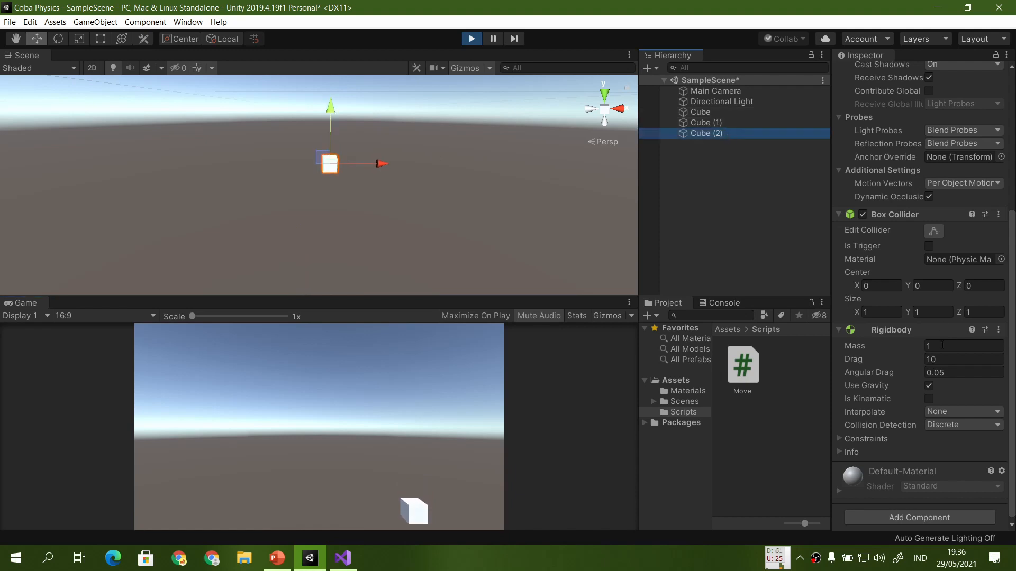
left_click_drag(860, 360, 768, 395)
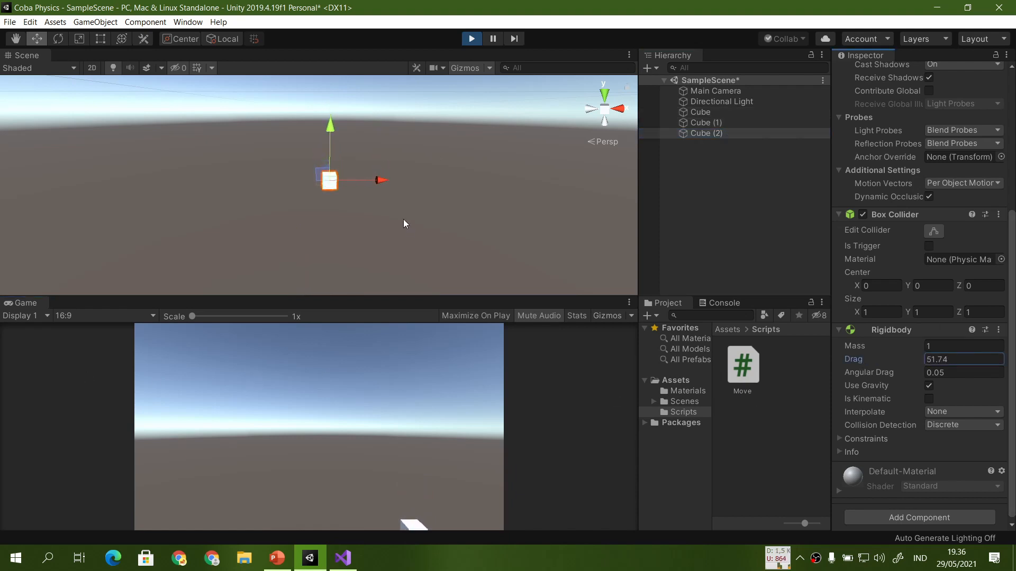
Step: Set Cube (2)'s Y position to -4 while the scene is running
scroll(970, 227, "up", 5)
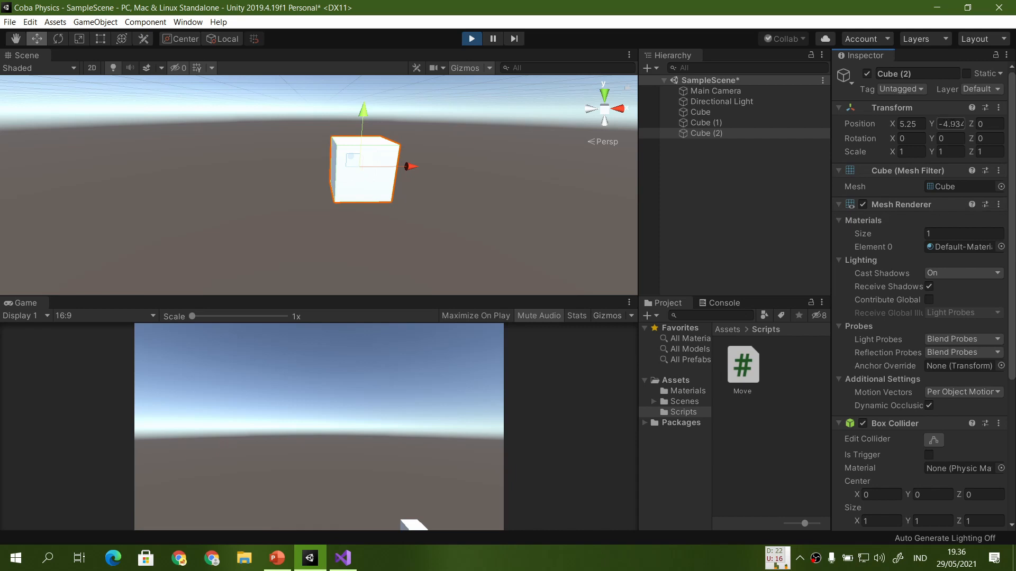
left_click(931, 125)
key("BackSpace")
key("BackSpace")
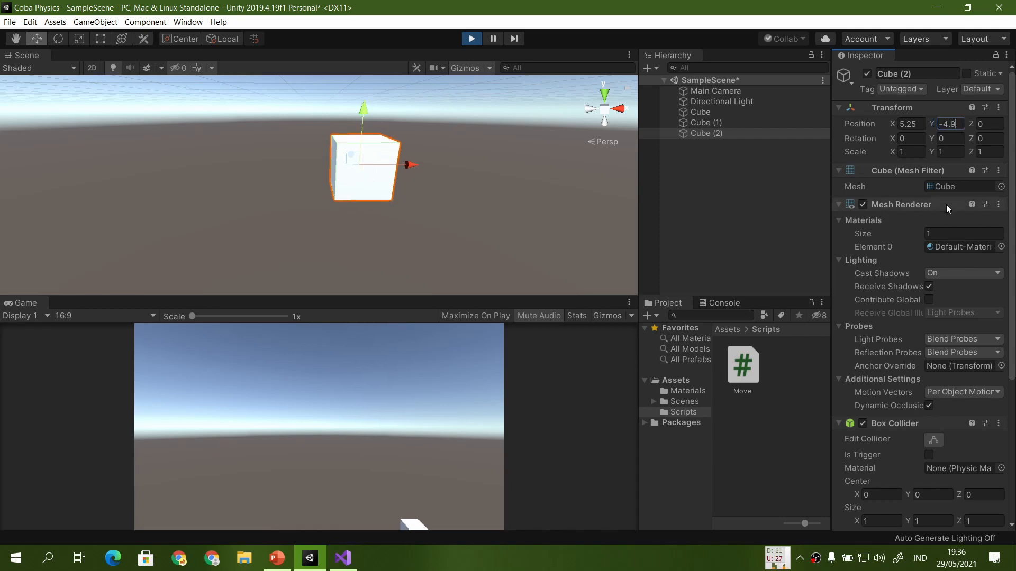
key("BackSpace")
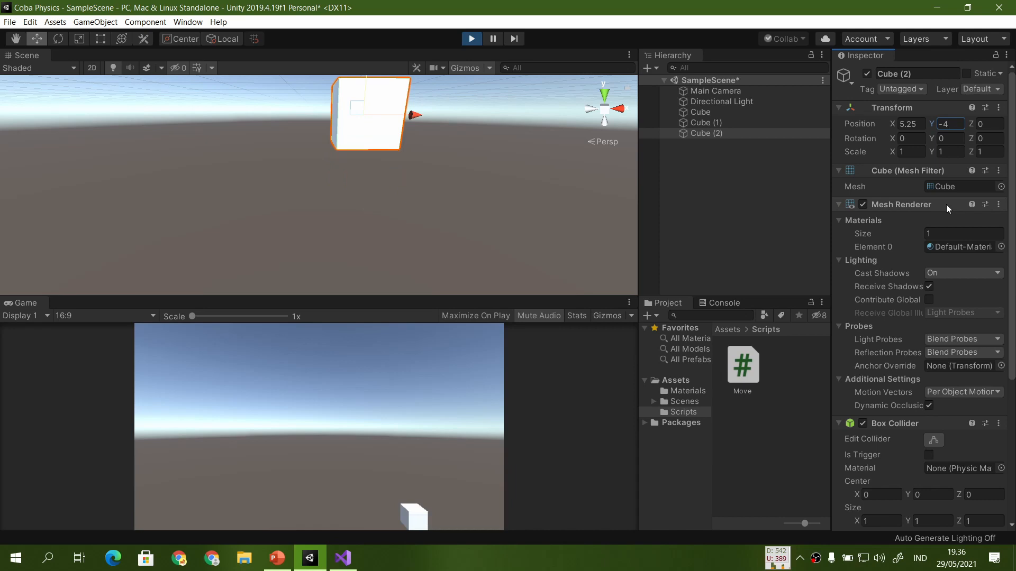
Step: Review Cube (2)'s Transform and Rigidbody drag during play, and stop the scene
scroll(924, 246, "down", 5)
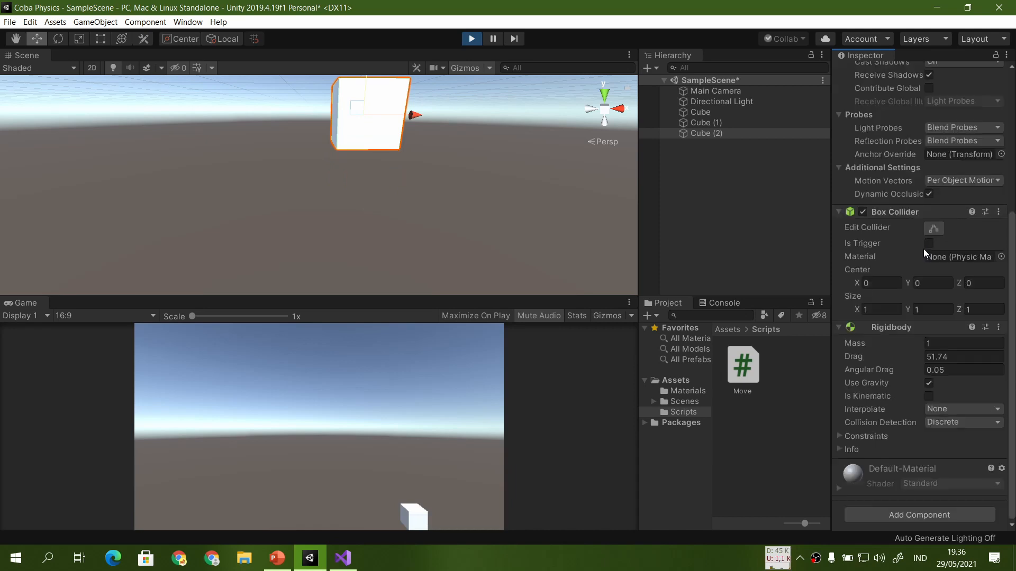
scroll(923, 249, "up", 5)
scroll(899, 261, "down", 5)
scroll(899, 261, "up", 5)
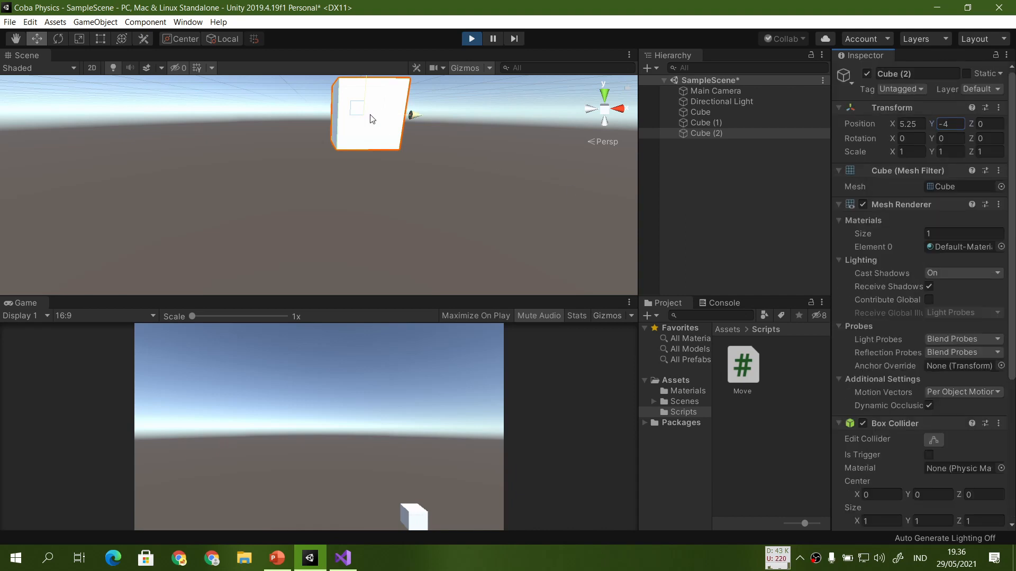
left_click(471, 39)
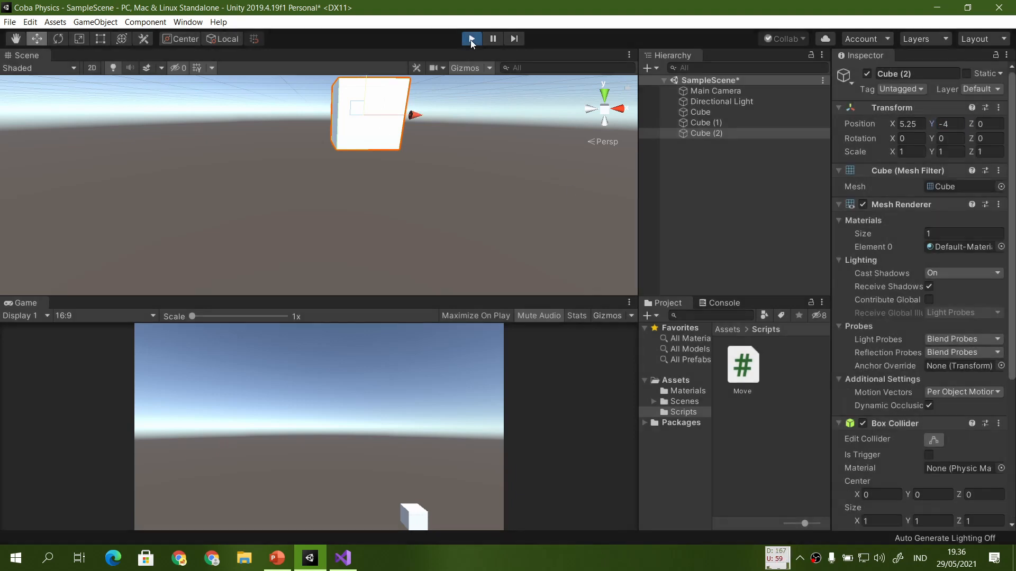
Step: Switch to the PowerPoint slide show and advance from Free Fall to the Constant Force slide
left_click(277, 558)
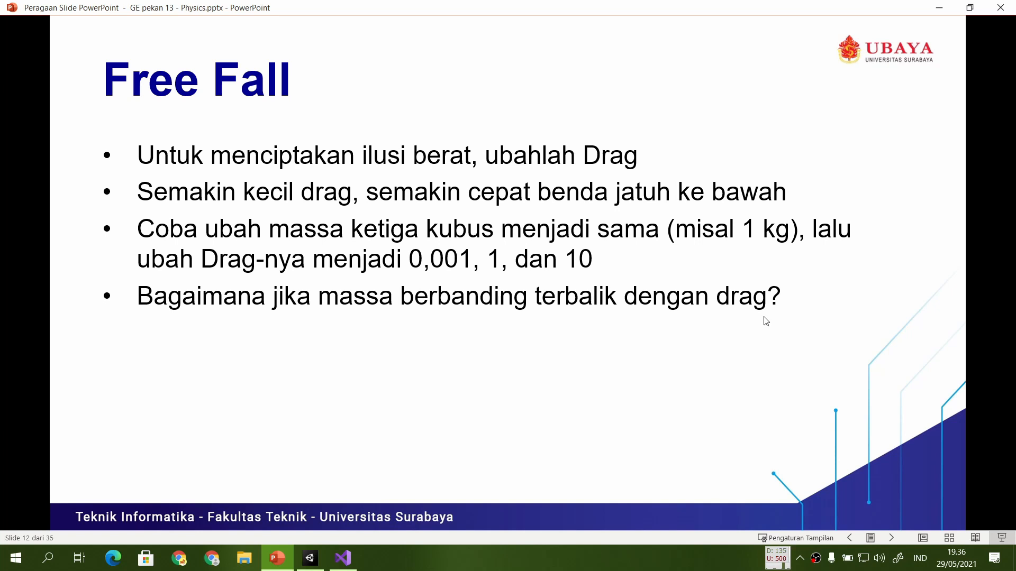
key("Right")
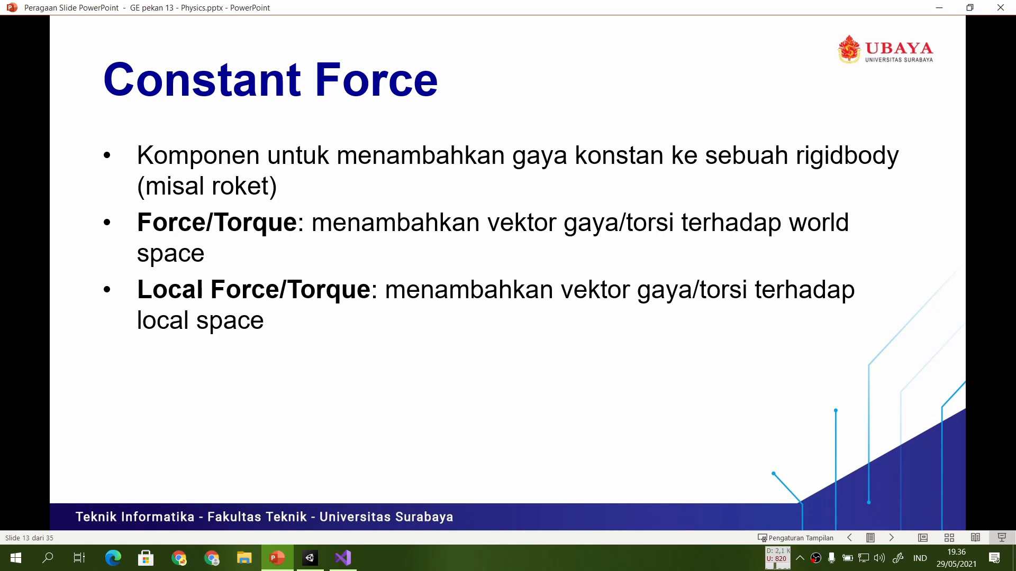
Step: Switch back to Unity and add a Constant Force component to the first Cube
left_click(309, 558)
left_click(722, 113)
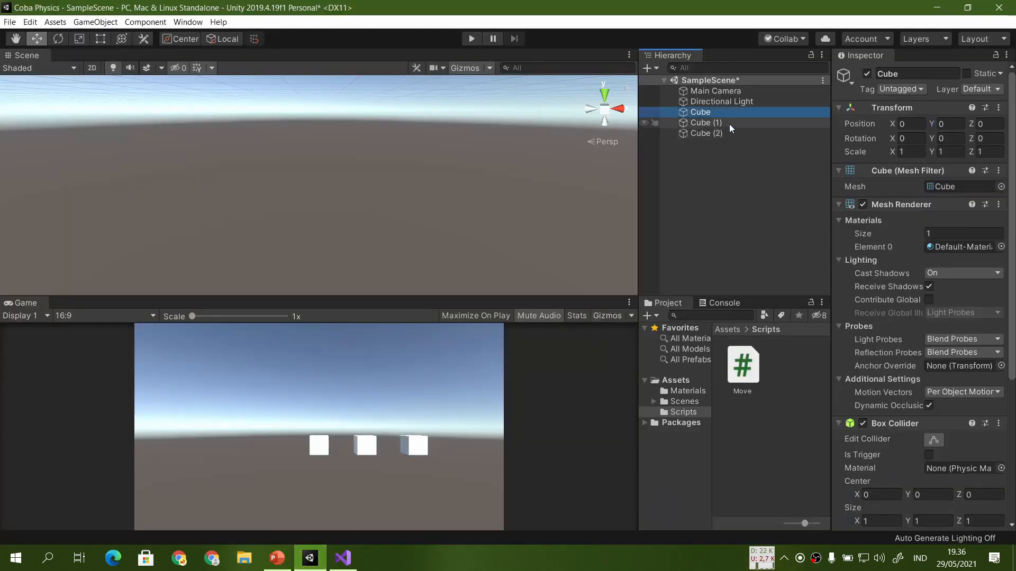
double_click(721, 113)
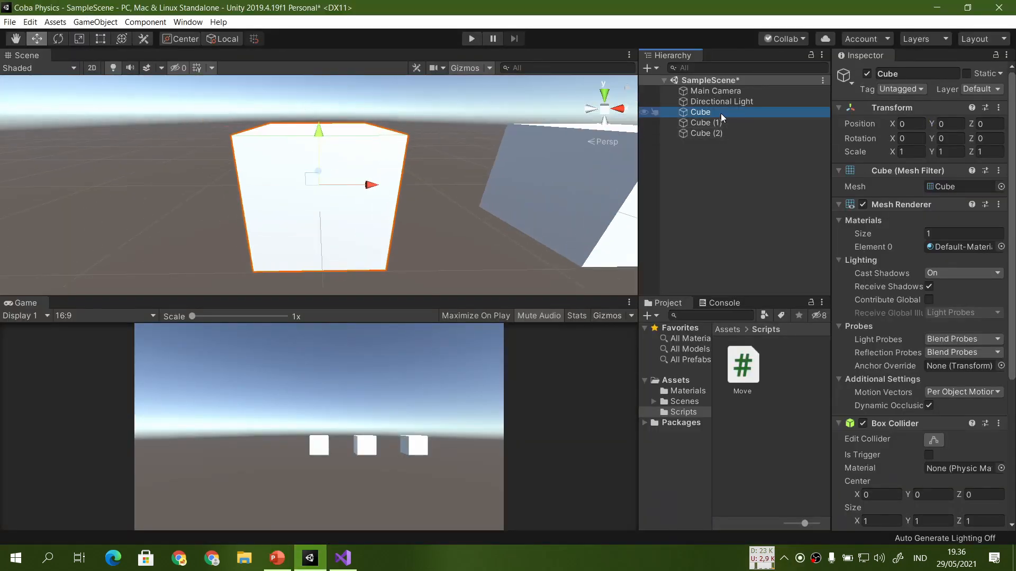
scroll(582, 190, "down", 5)
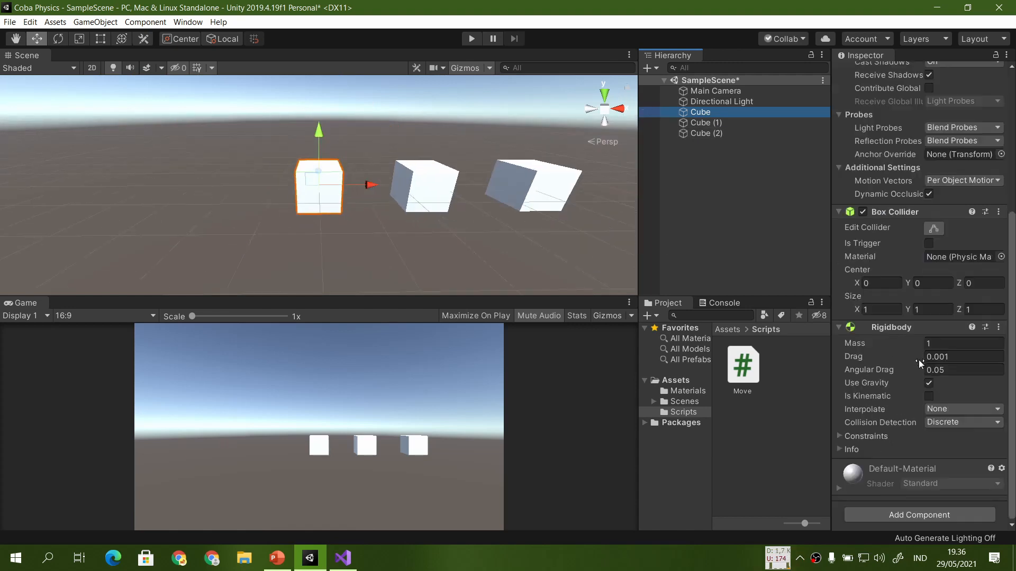
left_click(900, 510)
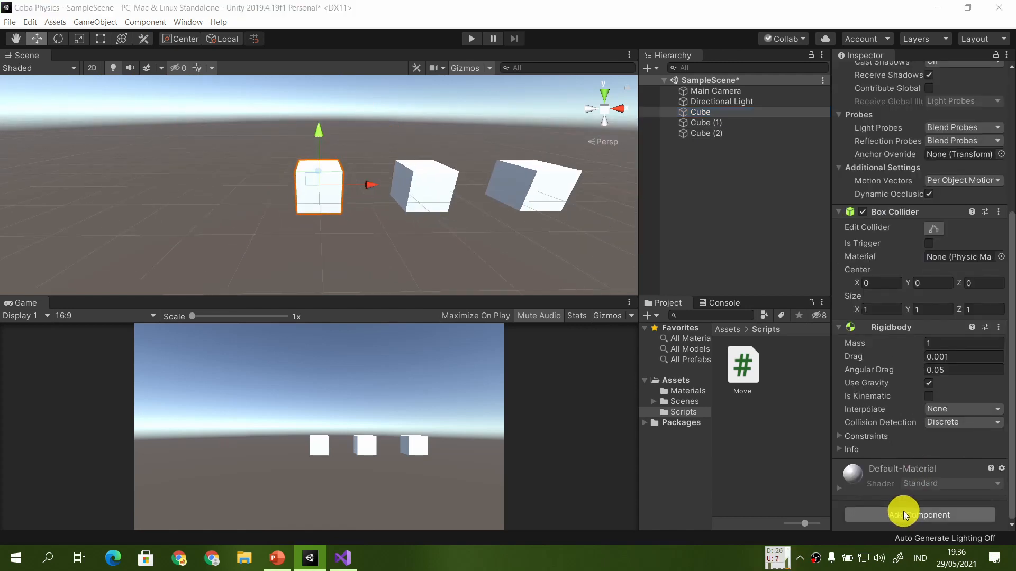
type("constan")
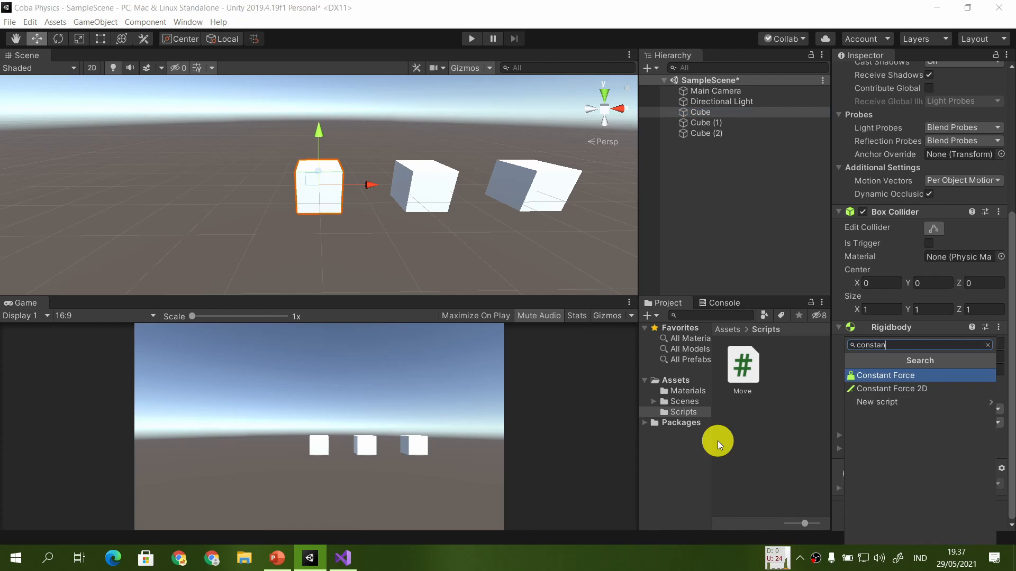
key("Return")
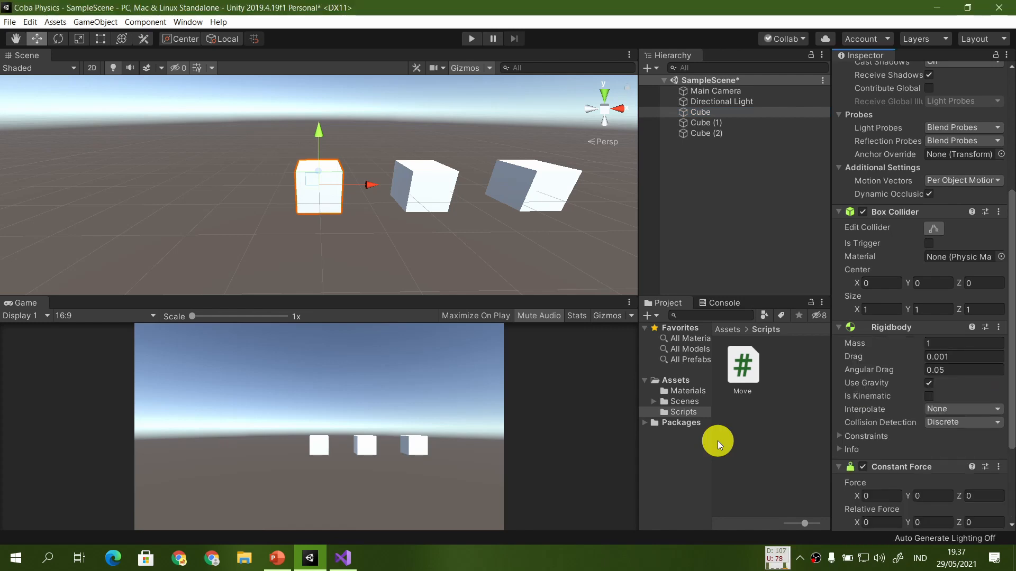
Step: Examine the Constant Force component's force and torque fields alongside the explanation on the PowerPoint slide
scroll(878, 381, "down", 5)
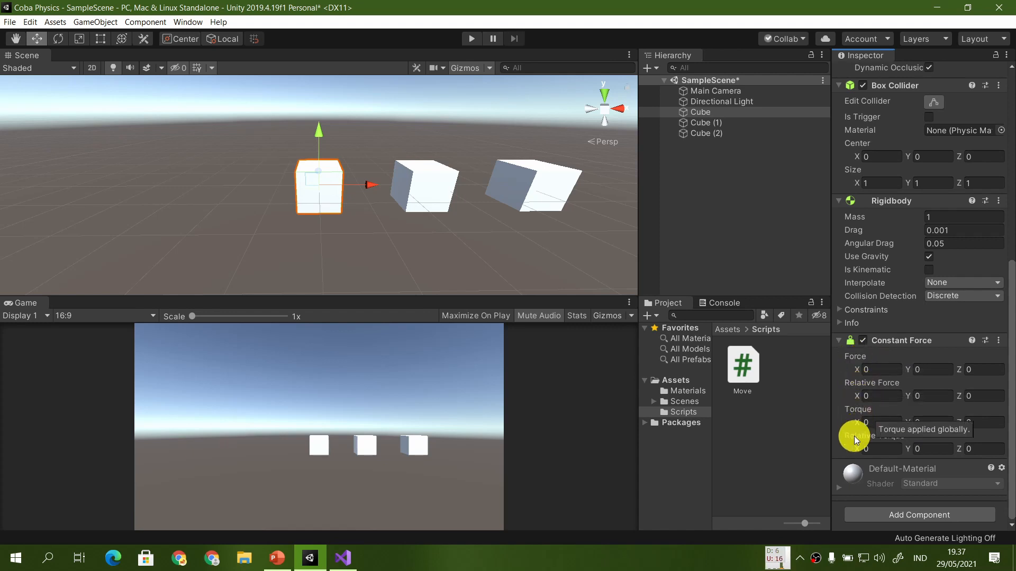
left_click(284, 554)
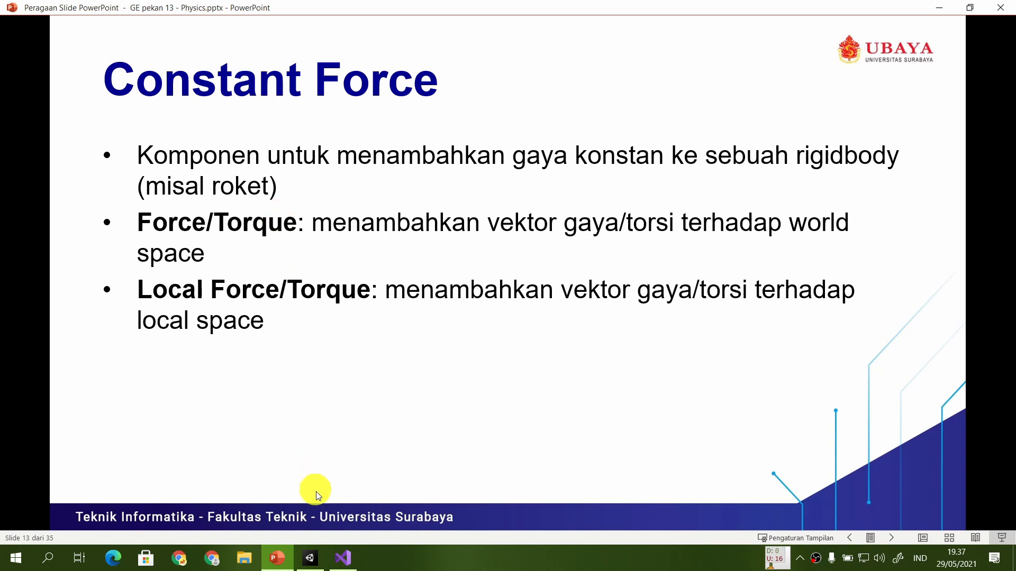
left_click(312, 559)
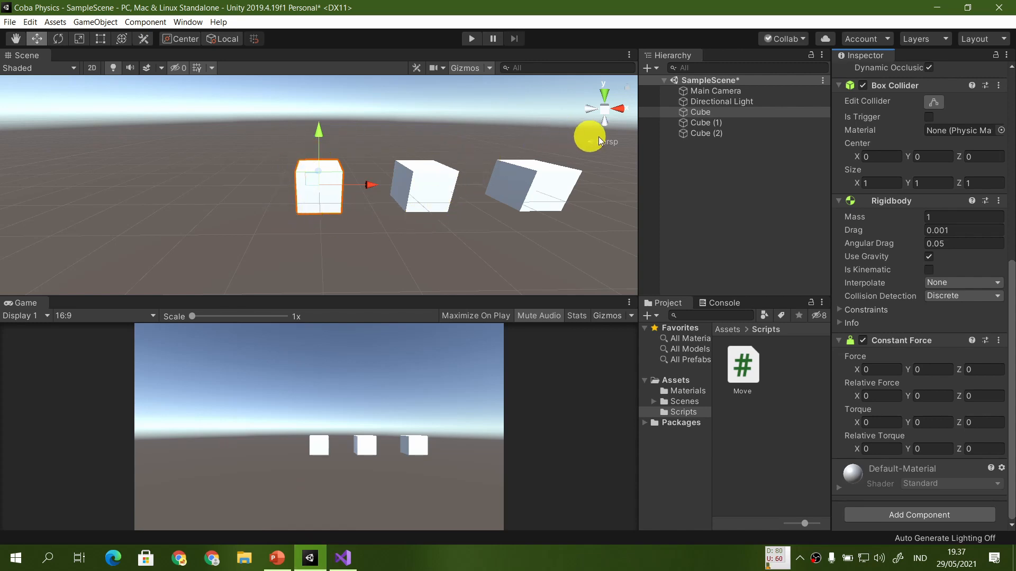
scroll(914, 166, "up", 10)
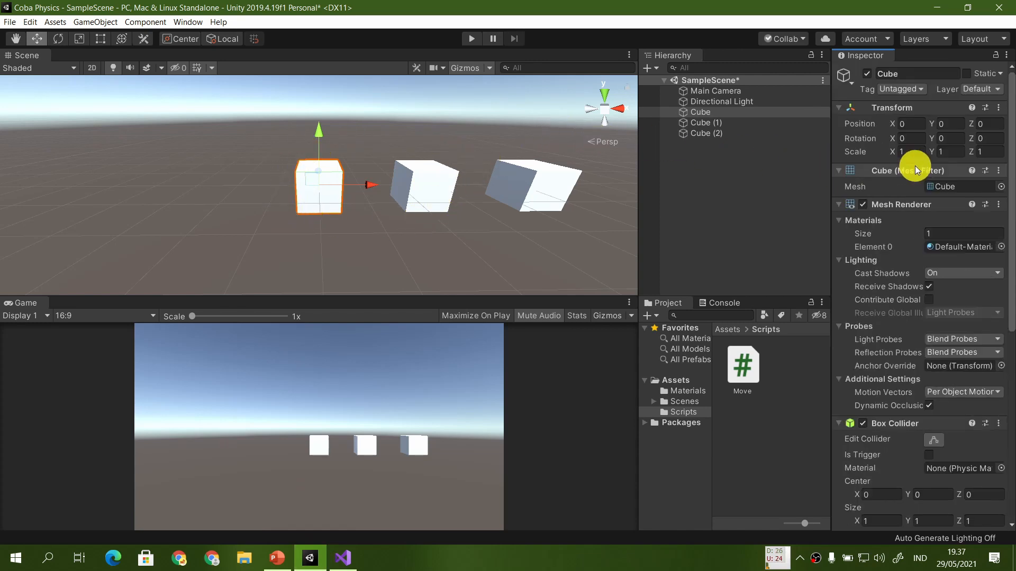
scroll(915, 166, "down", 10)
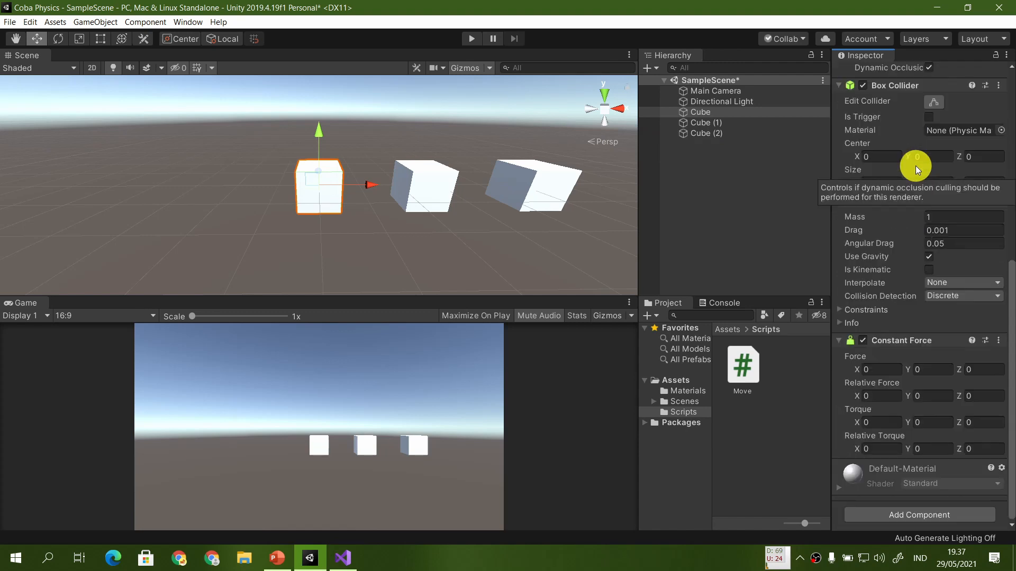
Step: Set the first Cube's Constant Force Y value to 10 and test-run the scene
left_click(933, 369)
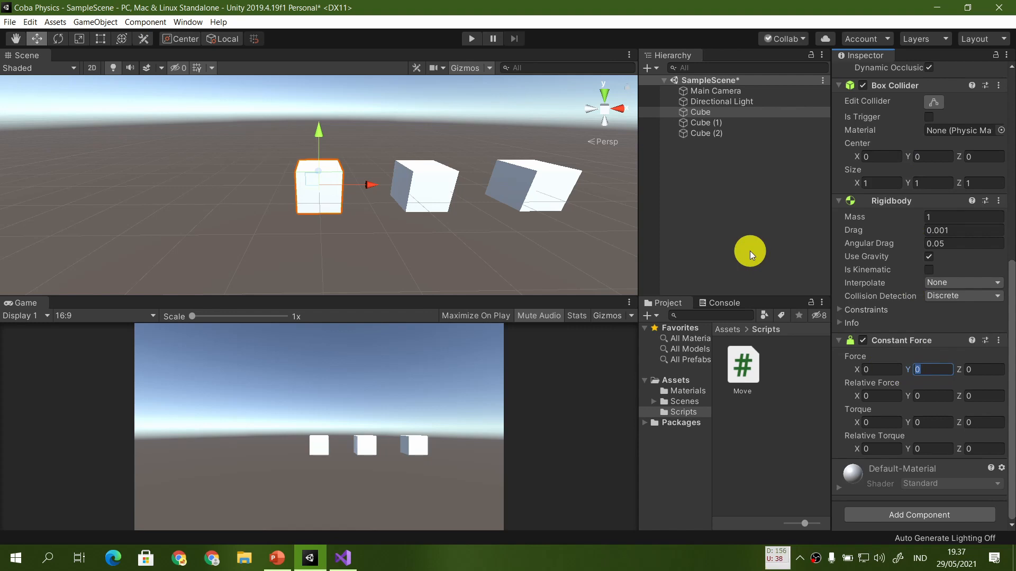
type("10")
left_click(468, 36)
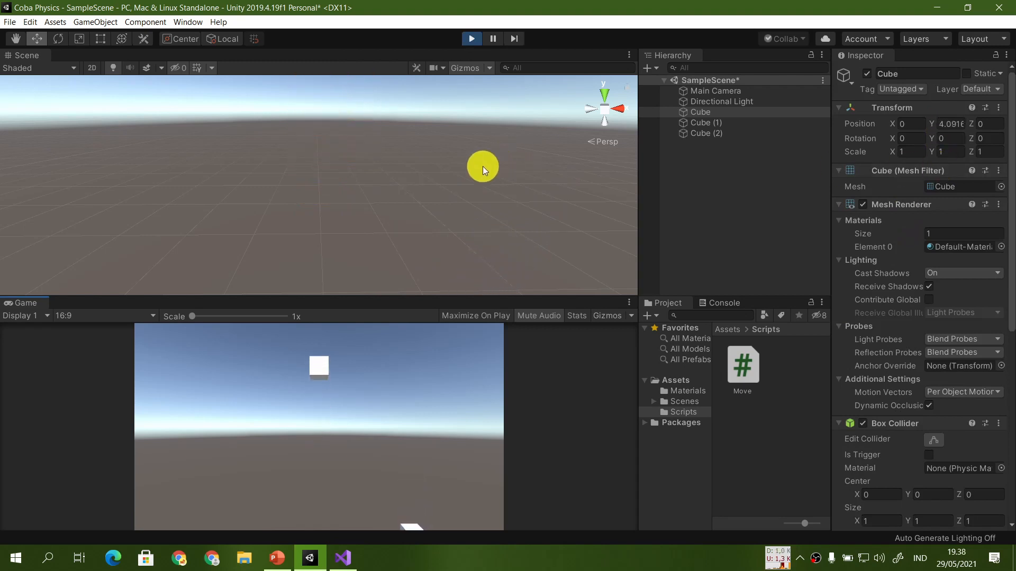
left_click(469, 37)
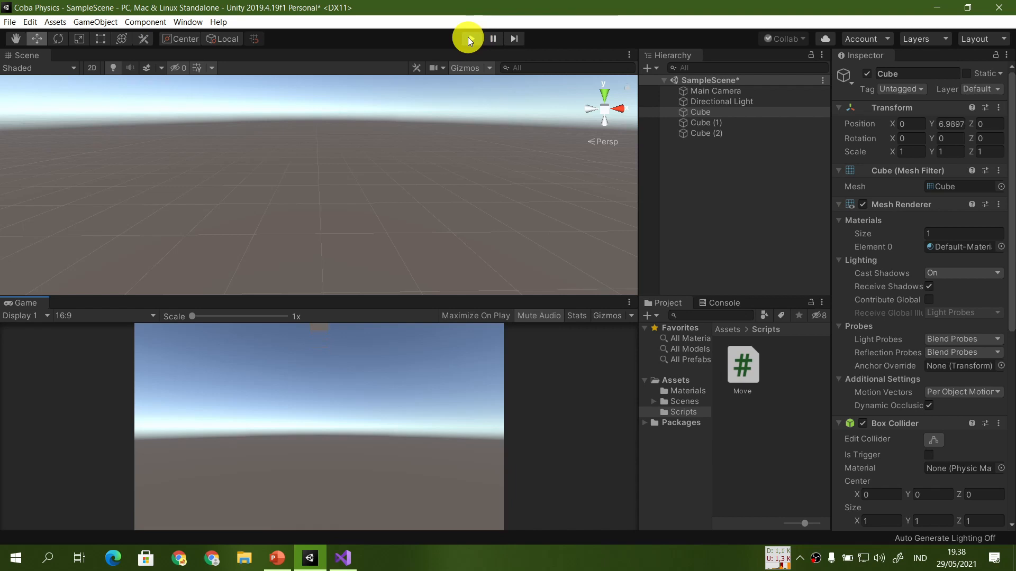
Step: Raise the first Cube's Constant Force Y value to 20 and run the scene to check its Y position
scroll(953, 418, "down", 10)
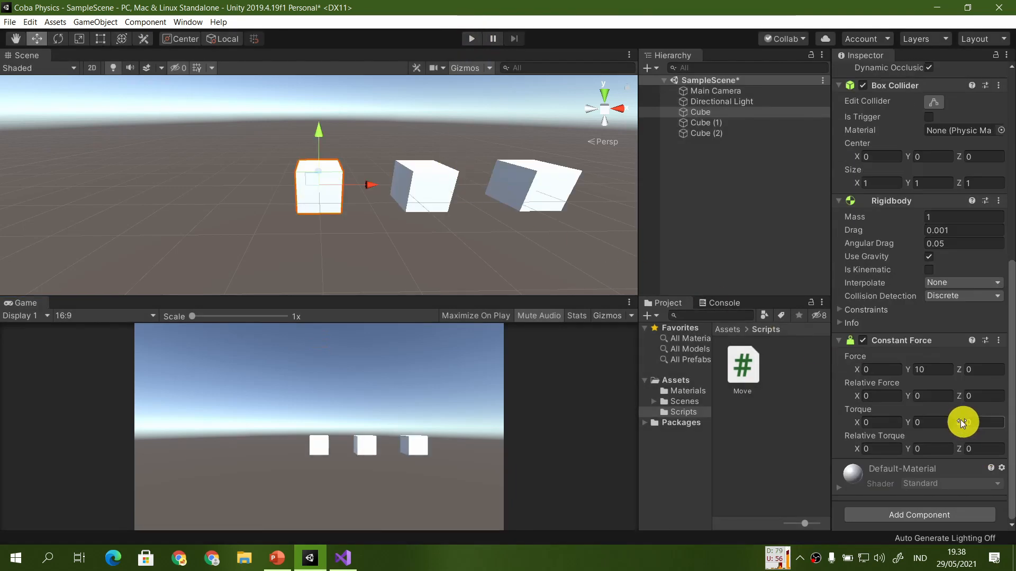
left_click(943, 367)
type("20")
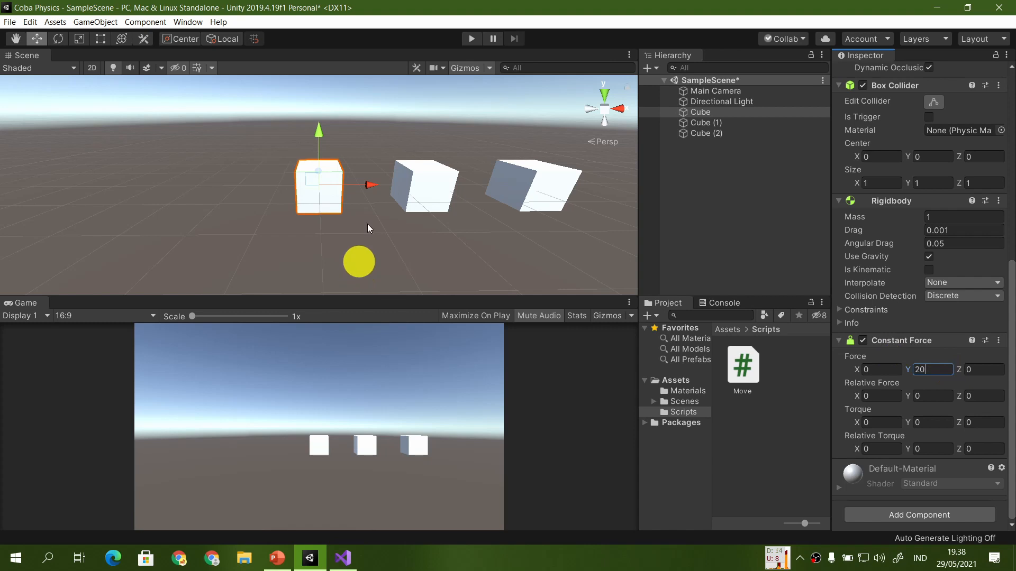
scroll(406, 138, "down", 5)
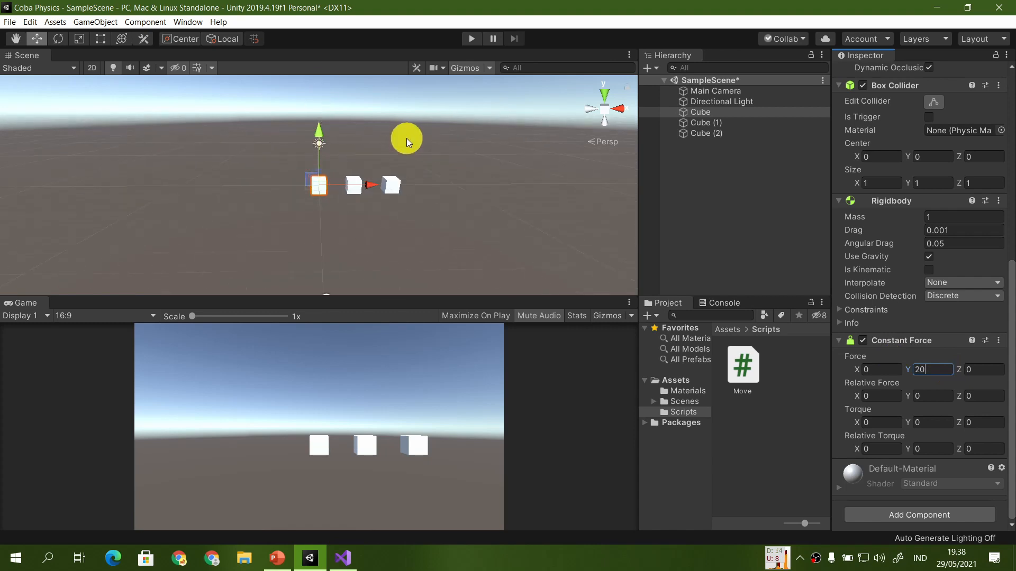
left_click(470, 38)
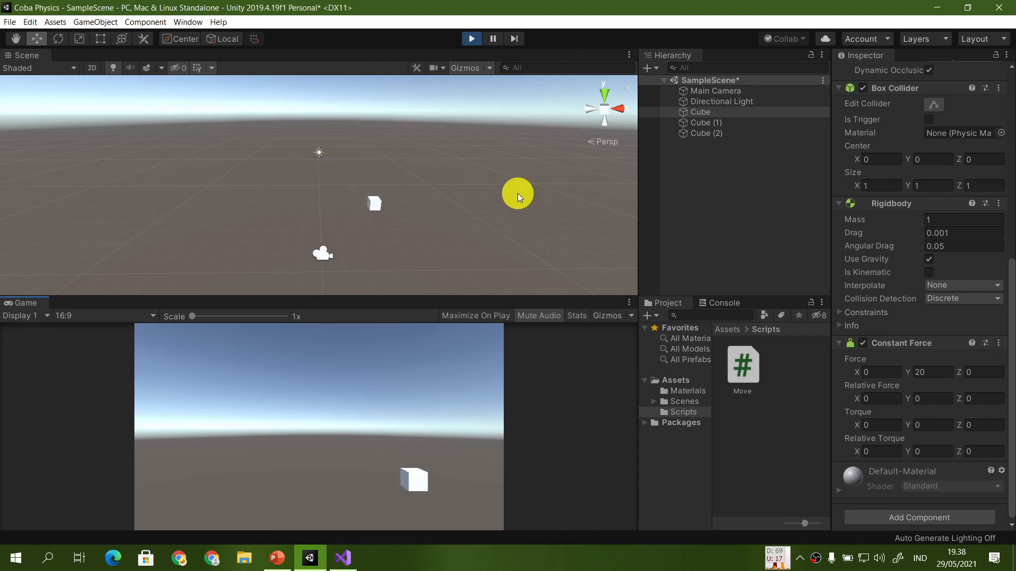
scroll(909, 189, "up", 10)
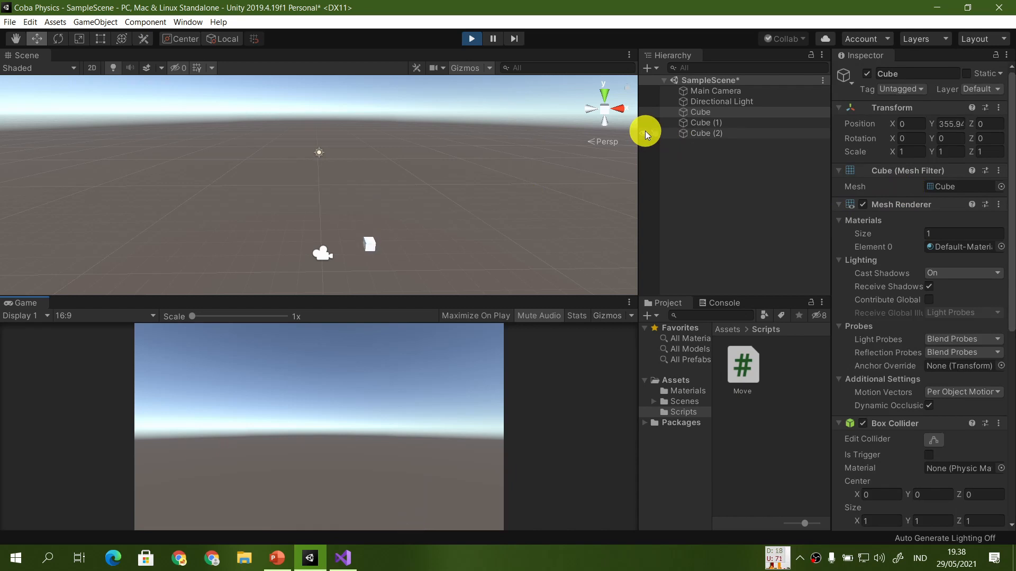
left_click(471, 39)
Step: Set the first Cube's Force Y to 0 and Relative Force Y to 20, and test-run the scene
scroll(883, 370, "down", 10)
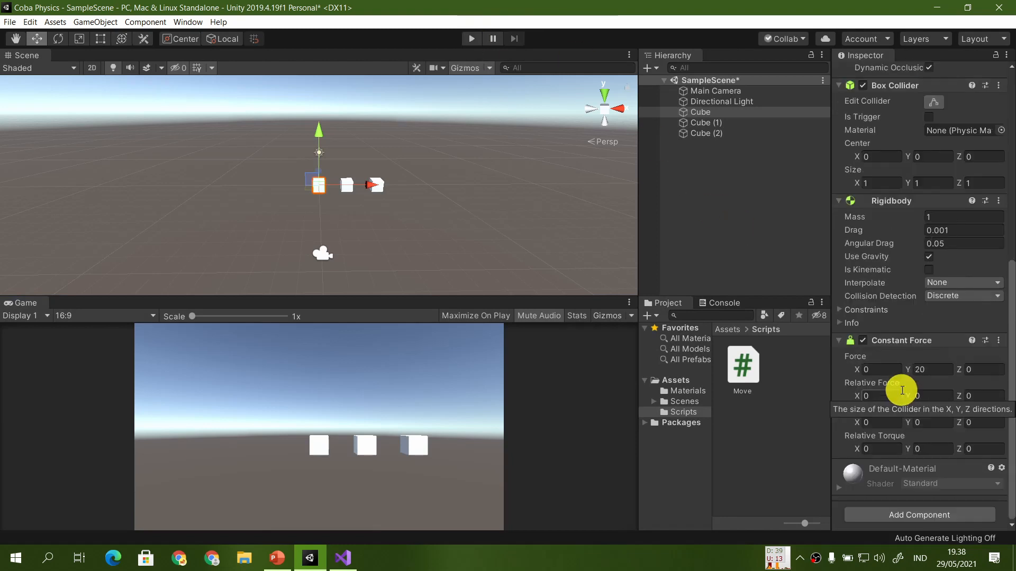
left_click_drag(938, 372, 883, 376)
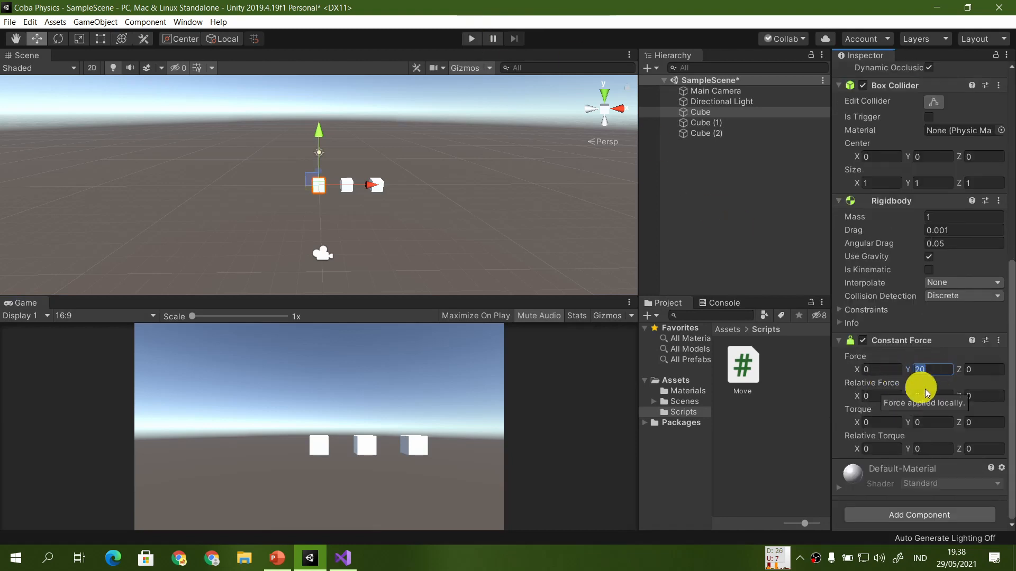
type("0")
left_click_drag(945, 395, 883, 393)
type("20")
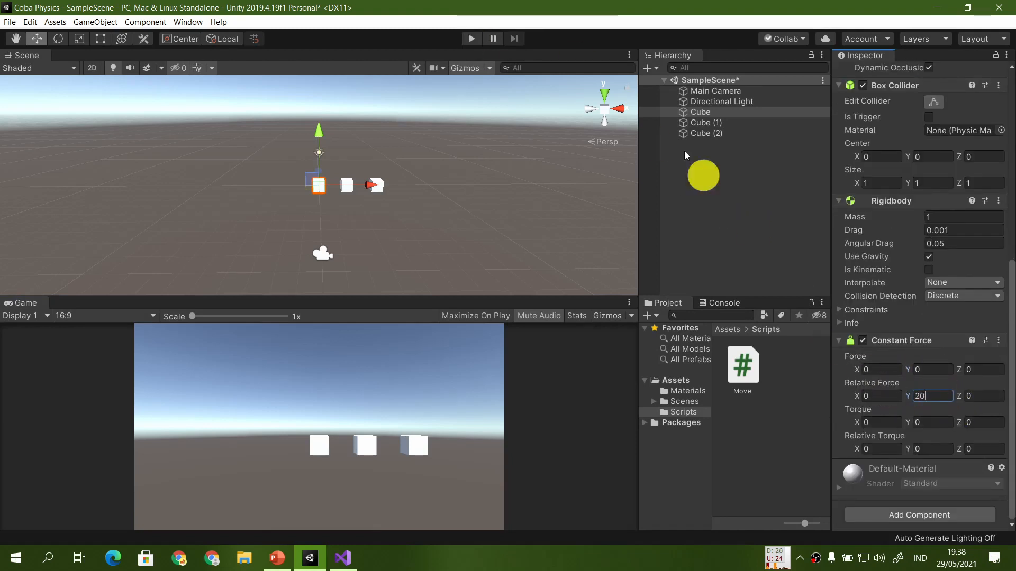
left_click(476, 40)
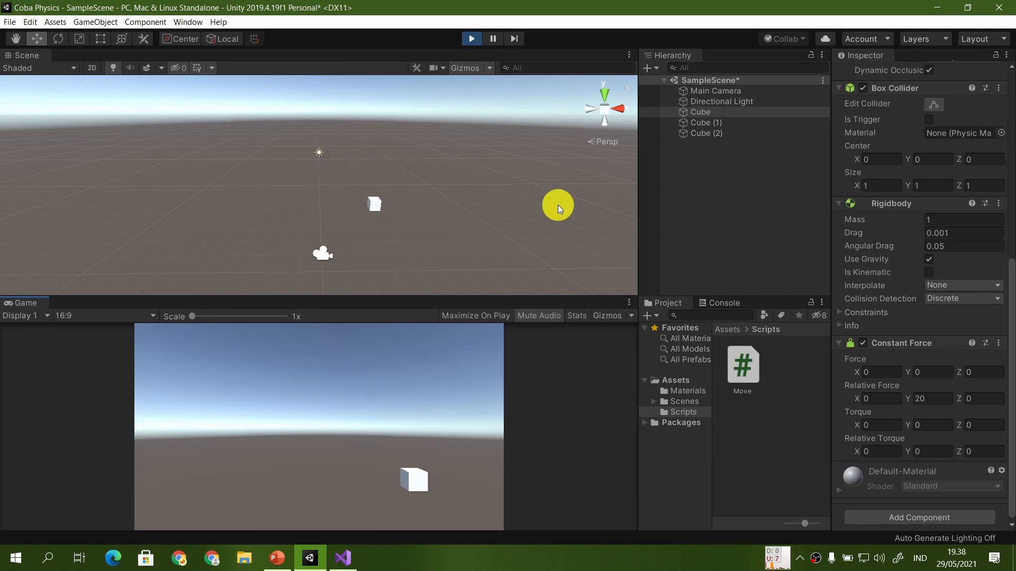
left_click(470, 39)
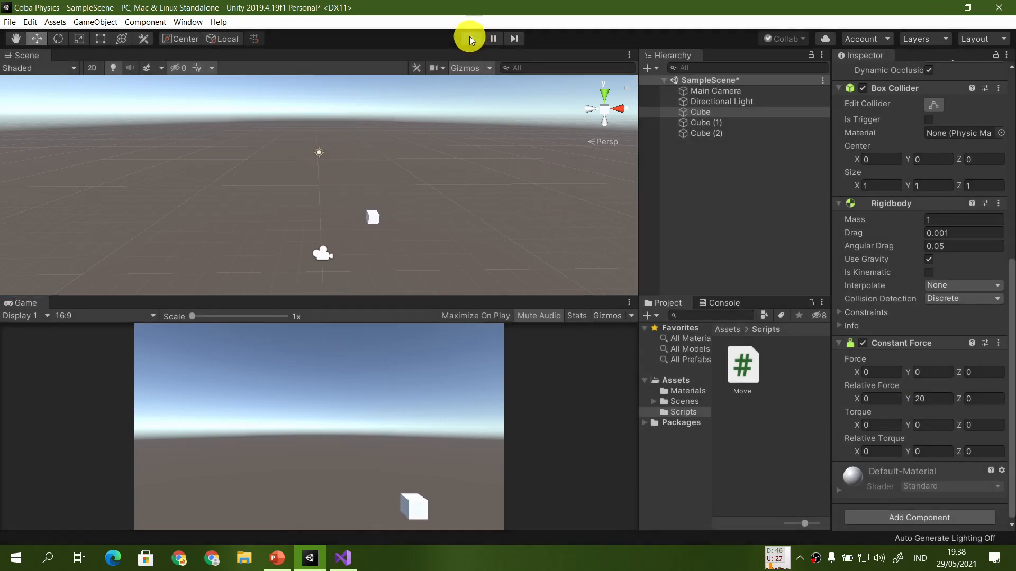
Step: Set the first Cube's Z rotation to 45 degrees in its Transform
scroll(894, 201, "up", 6)
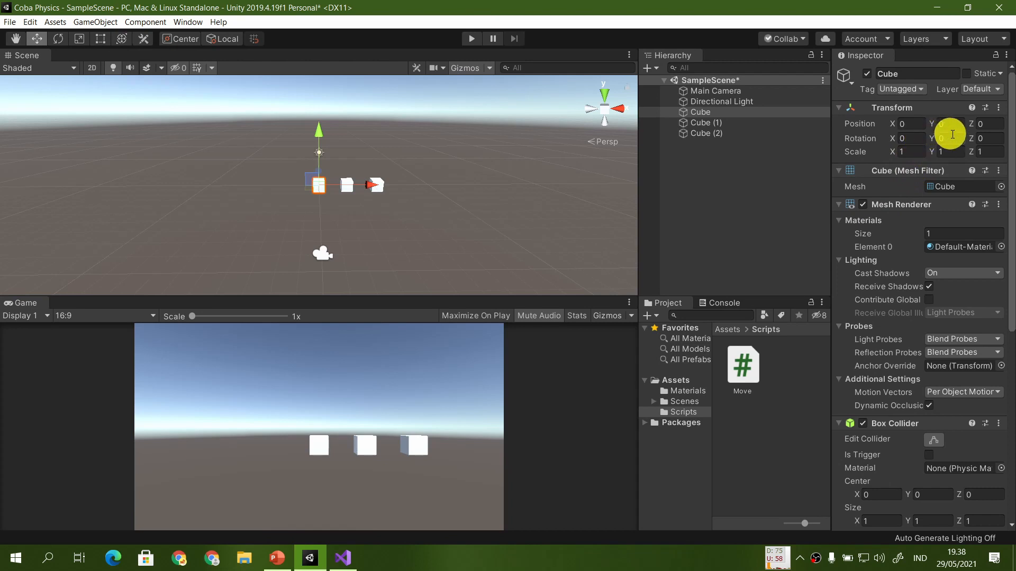
left_click_drag(972, 139, 1, 158)
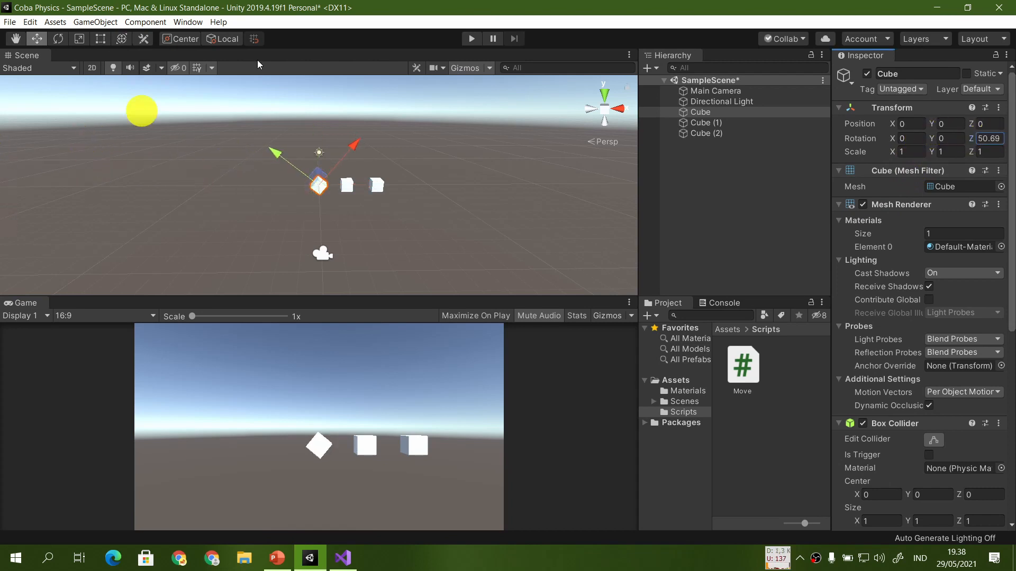
left_click(989, 139)
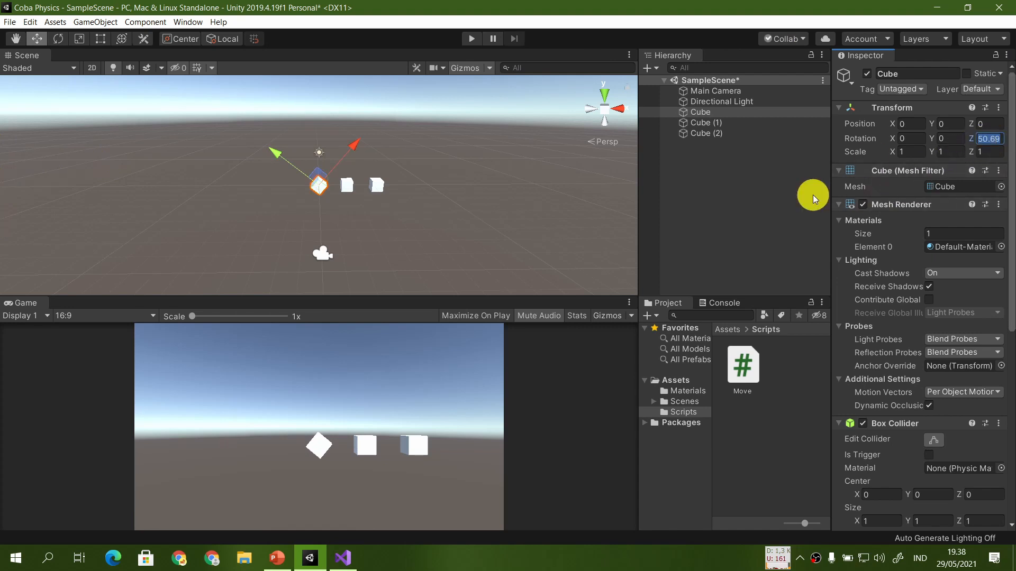
type("45")
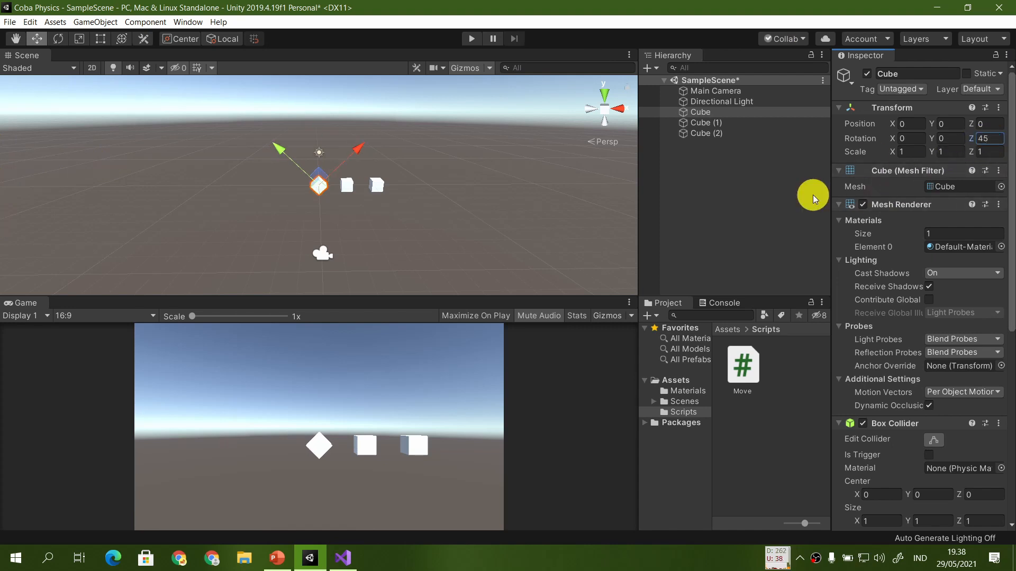
Step: Set the rotated Cube's Relative Force Y to 0 and Force Y to 20, and test-run the scene
scroll(857, 323, "down", 6)
left_click_drag(935, 398, 891, 398)
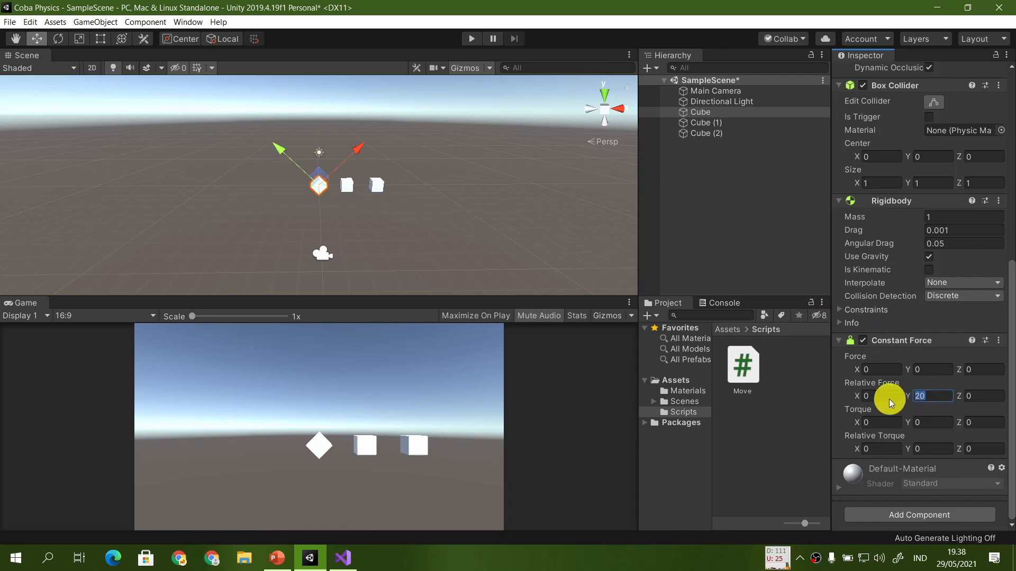
type("0")
left_click(939, 372)
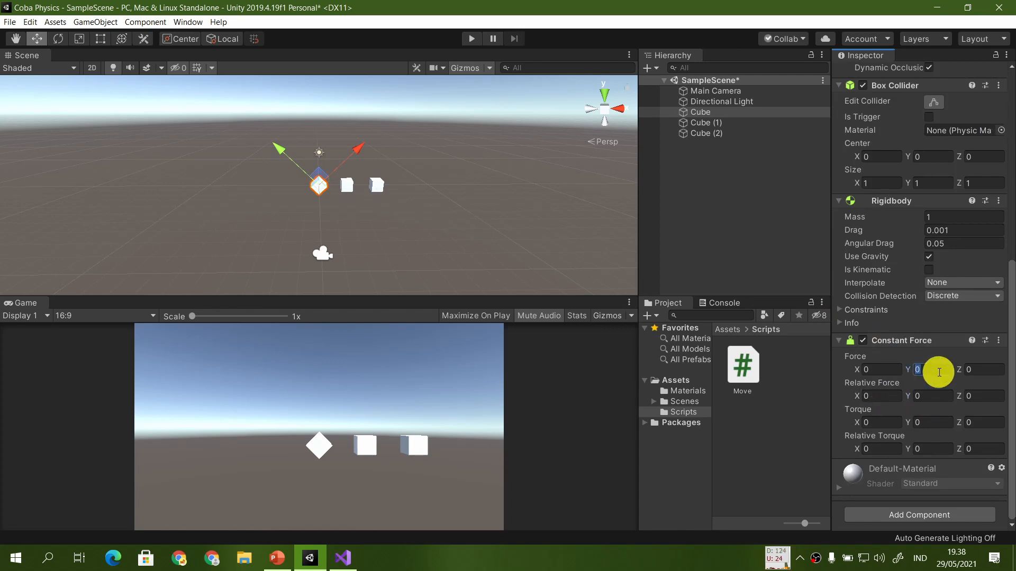
type("20")
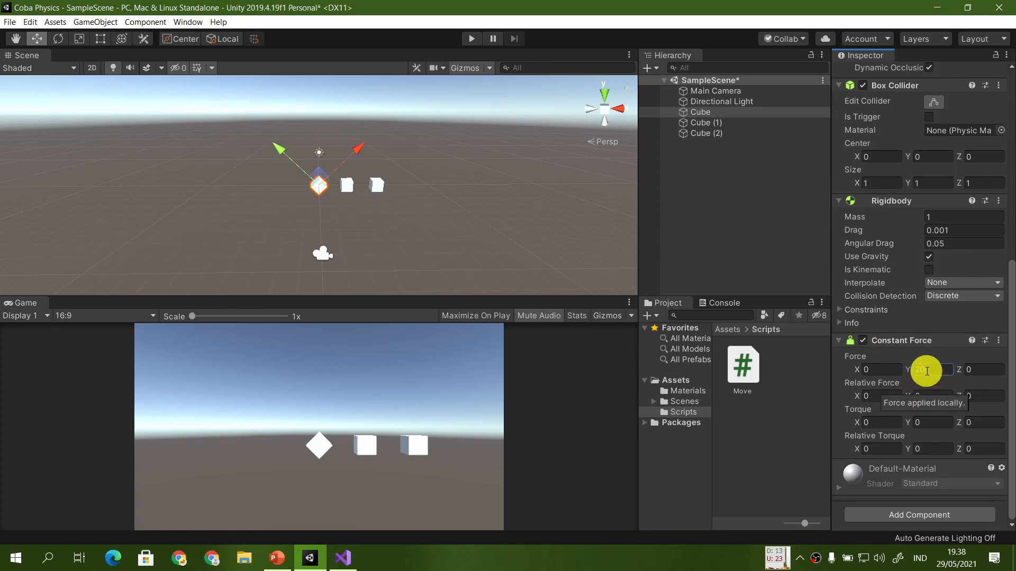
left_click(468, 38)
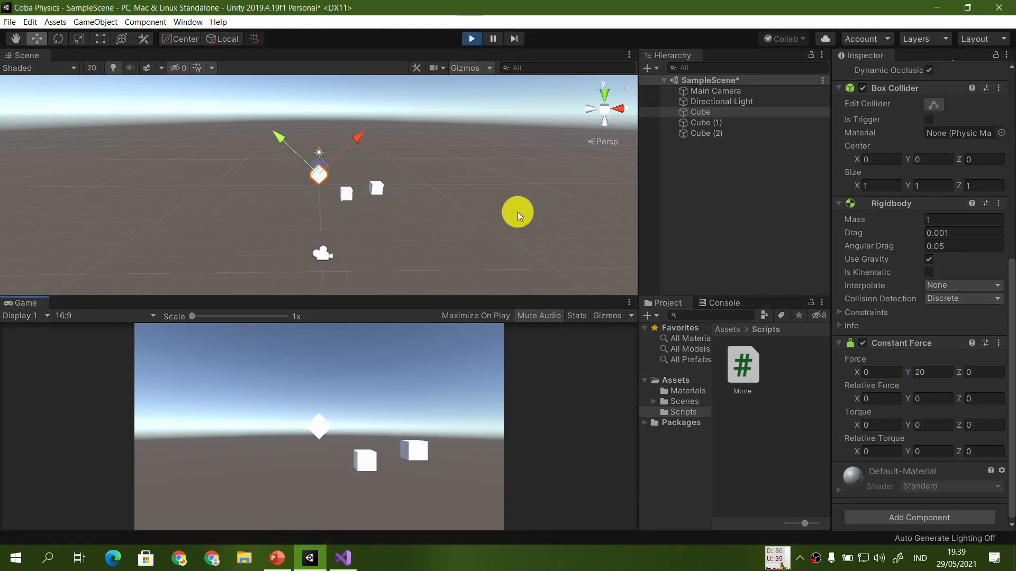
left_click(472, 37)
Step: Set the rotated Cube's Force Y back to 0 and Relative Force Y to 20, and test-run the scene
left_click(936, 372)
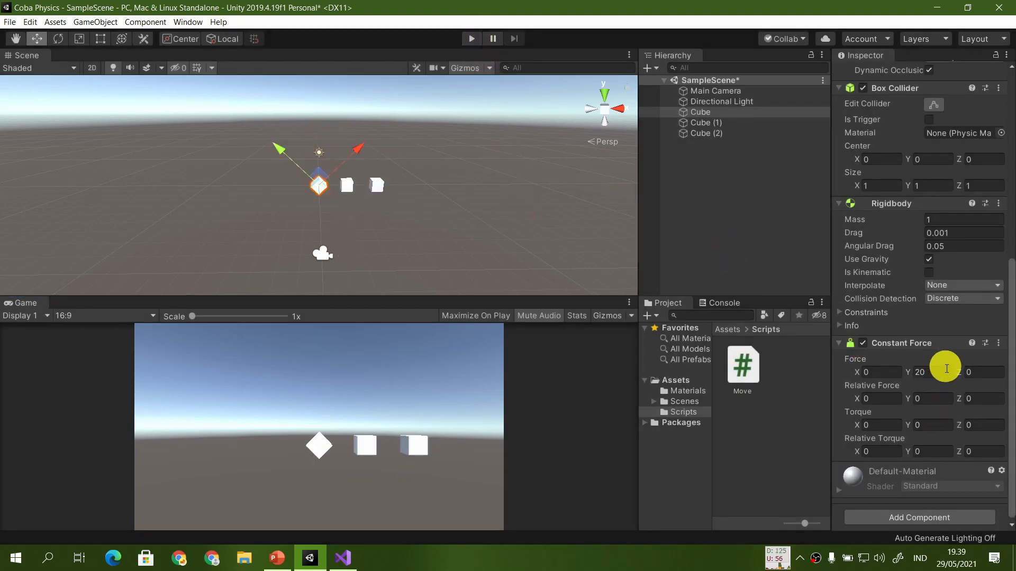
type("0")
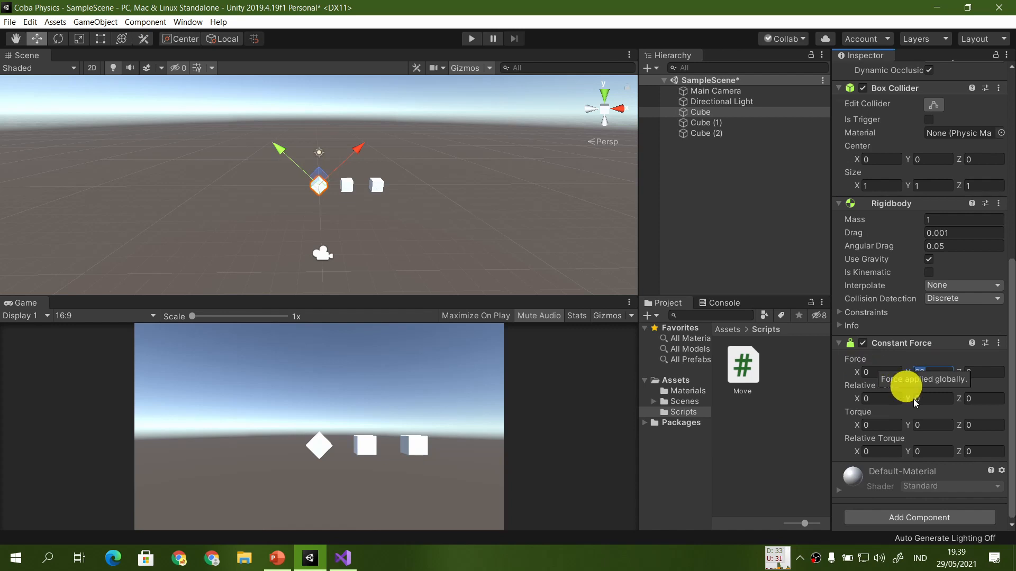
left_click(932, 399)
type("20")
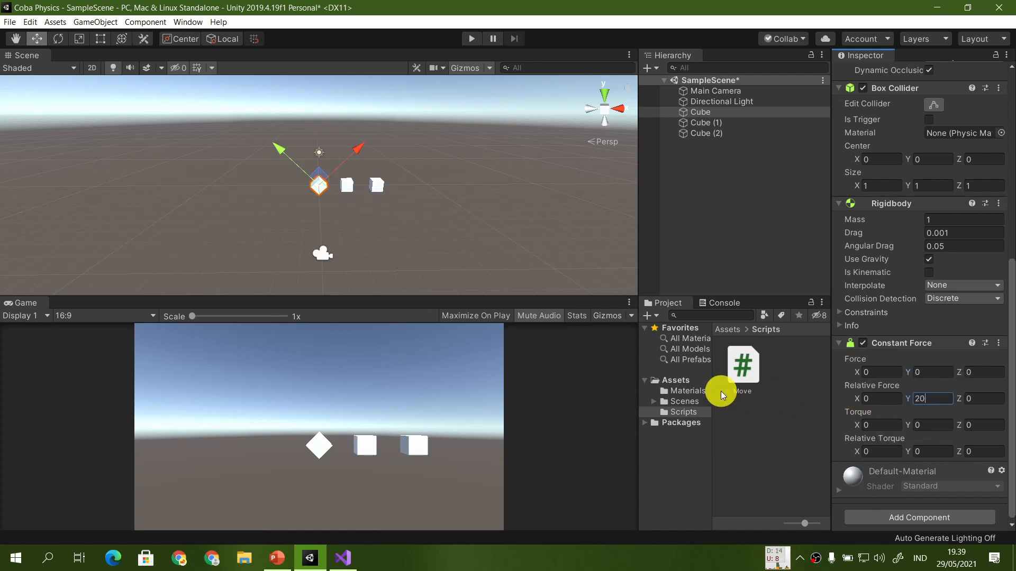
scroll(491, 185, "down", 1)
scroll(491, 186, "down", 1)
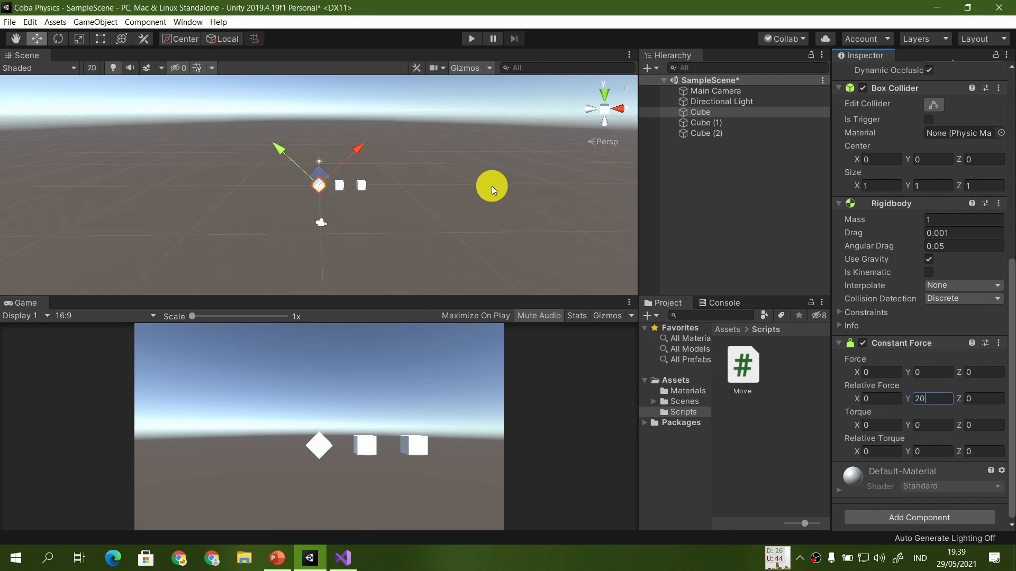
left_click(471, 39)
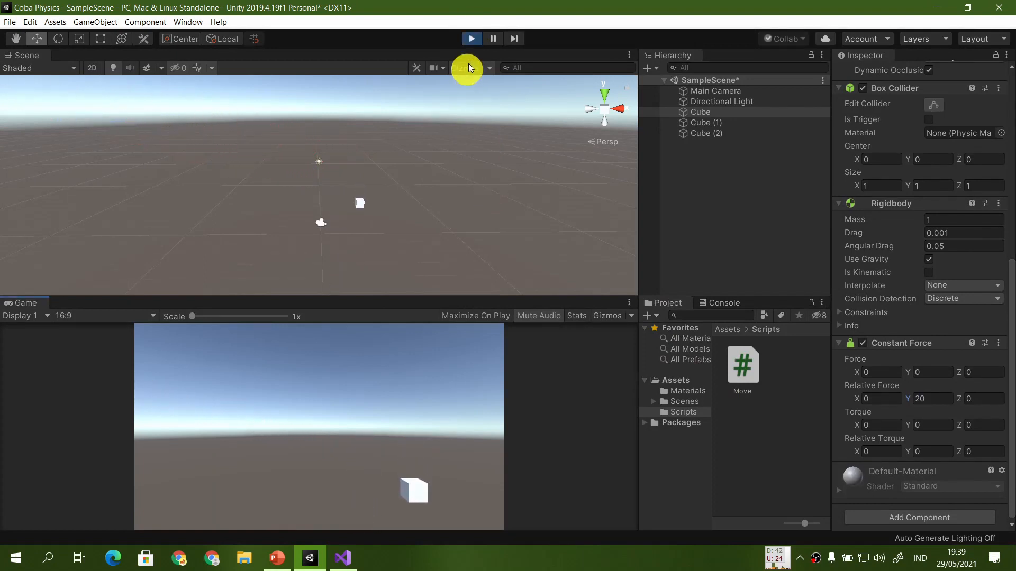
left_click(471, 38)
Step: Start the scene paused and advance it frame by frame to examine the rotated Cube's motion under the relative force
left_click(492, 39)
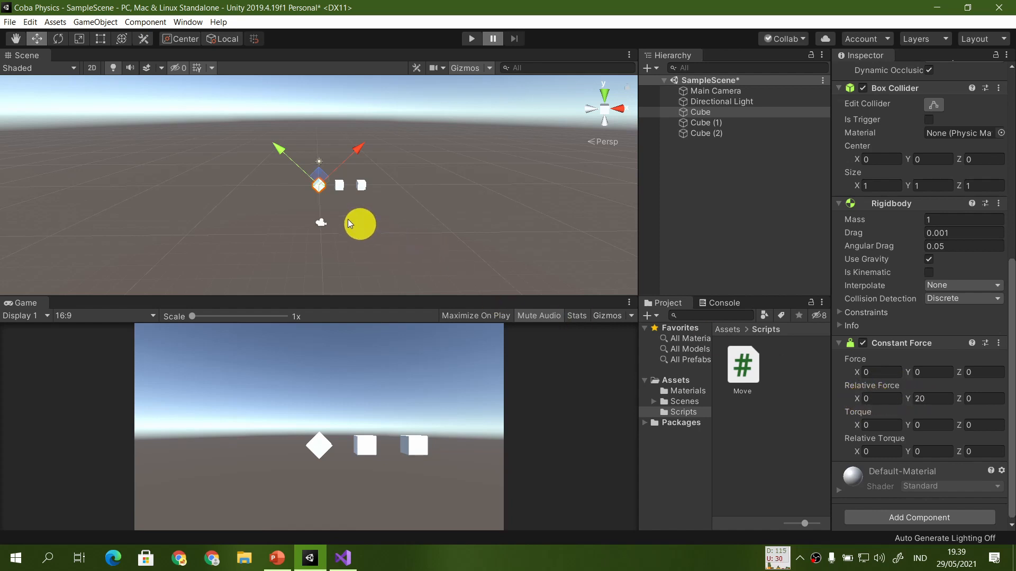
scroll(339, 207, "up", 3)
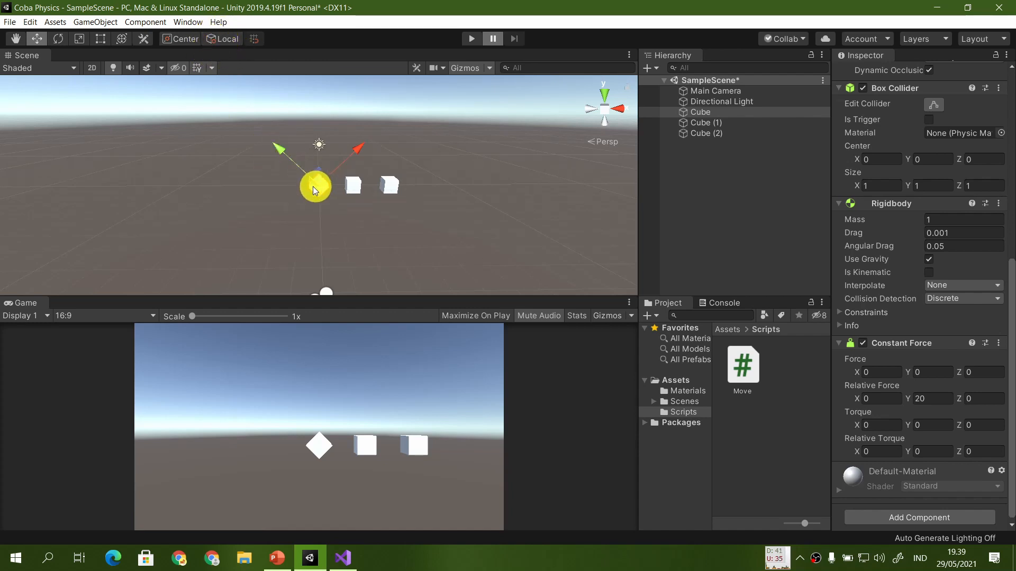
left_click(480, 42)
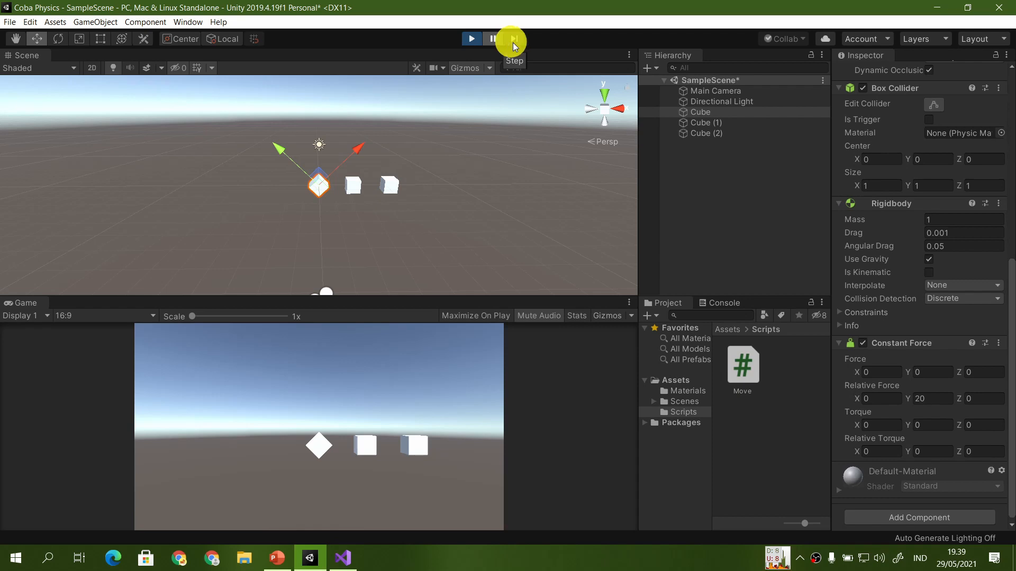
left_click(514, 38)
left_click(514, 38)
left_click(514, 38)
left_click(514, 38)
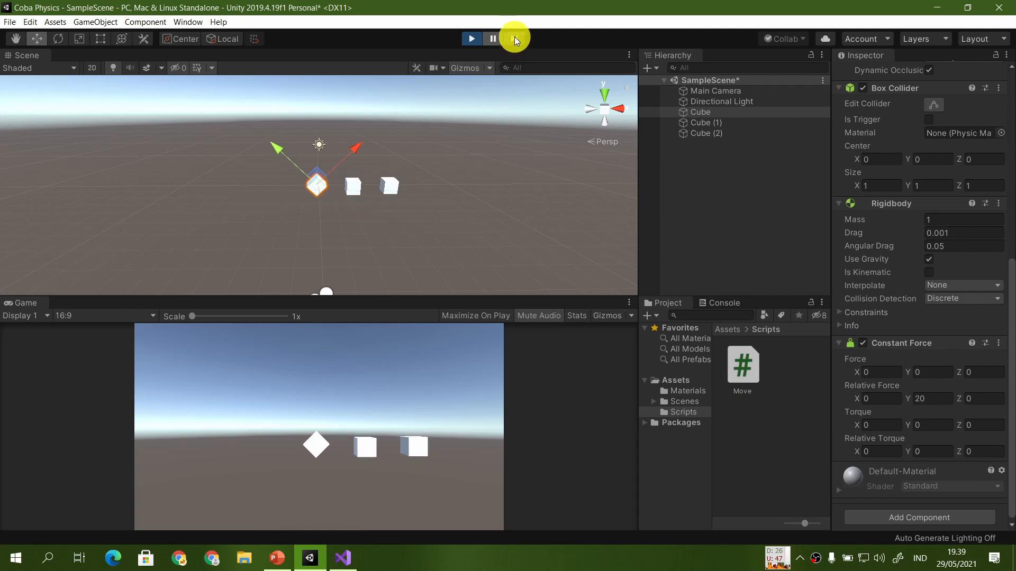
left_click(514, 38)
left_click(514, 38)
left_click(515, 38)
left_click(514, 38)
left_click(514, 38)
left_click(515, 38)
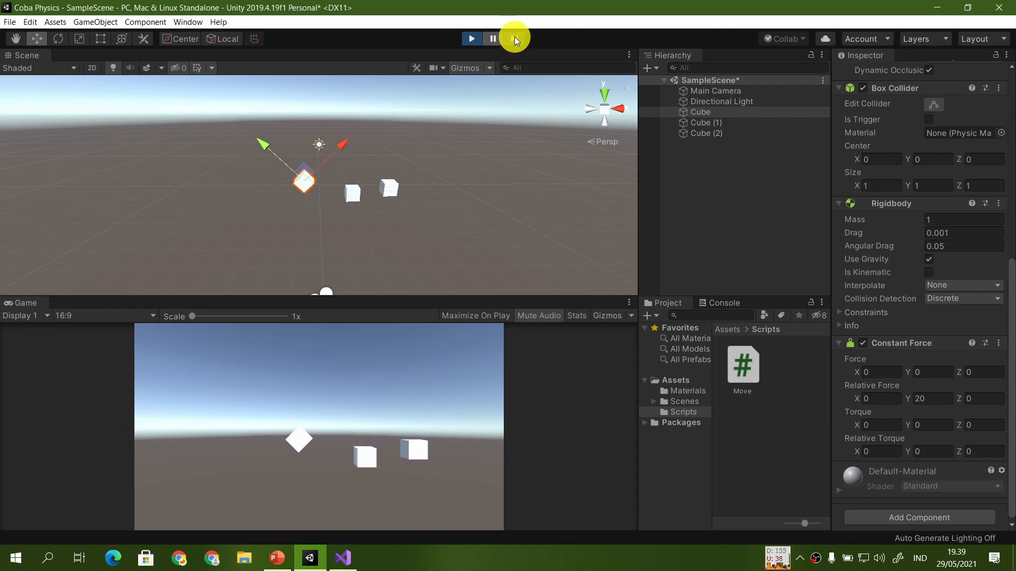
left_click(514, 38)
left_click(514, 38)
left_click(514, 38)
left_click(515, 38)
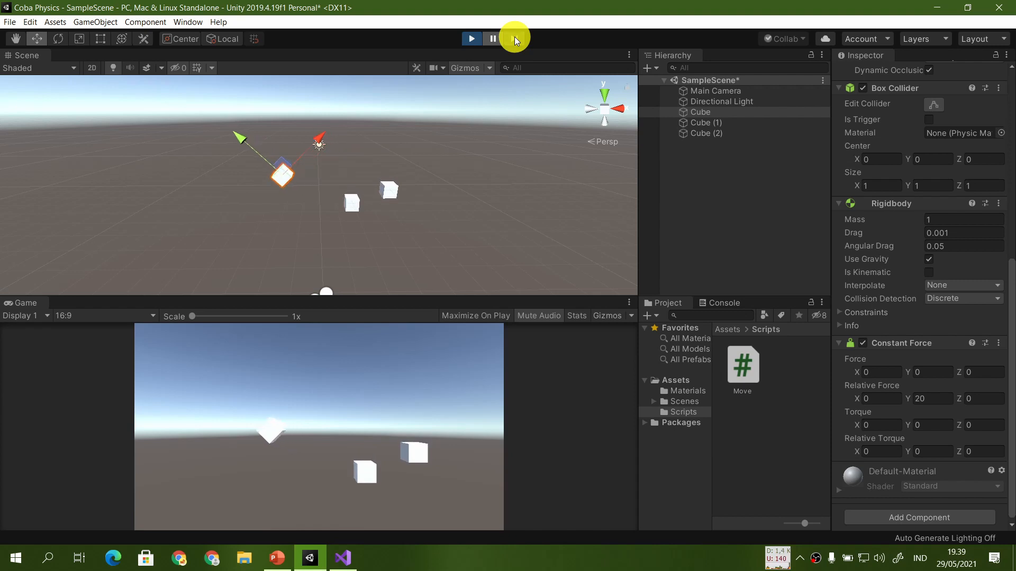
left_click(514, 38)
left_click(514, 38)
left_click(514, 38)
left_click(515, 38)
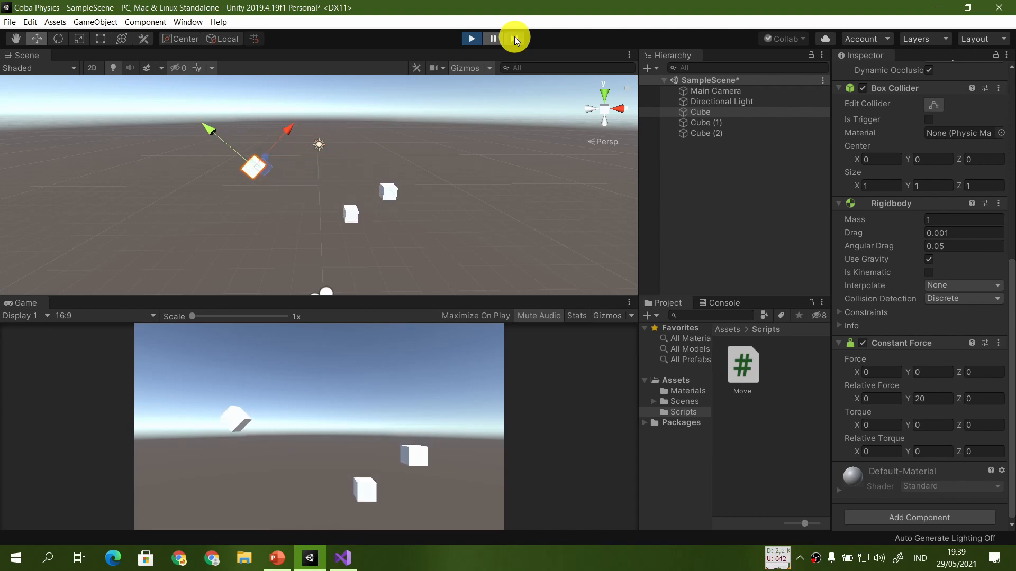
left_click(514, 38)
left_click(514, 38)
left_click(514, 38)
left_click(515, 38)
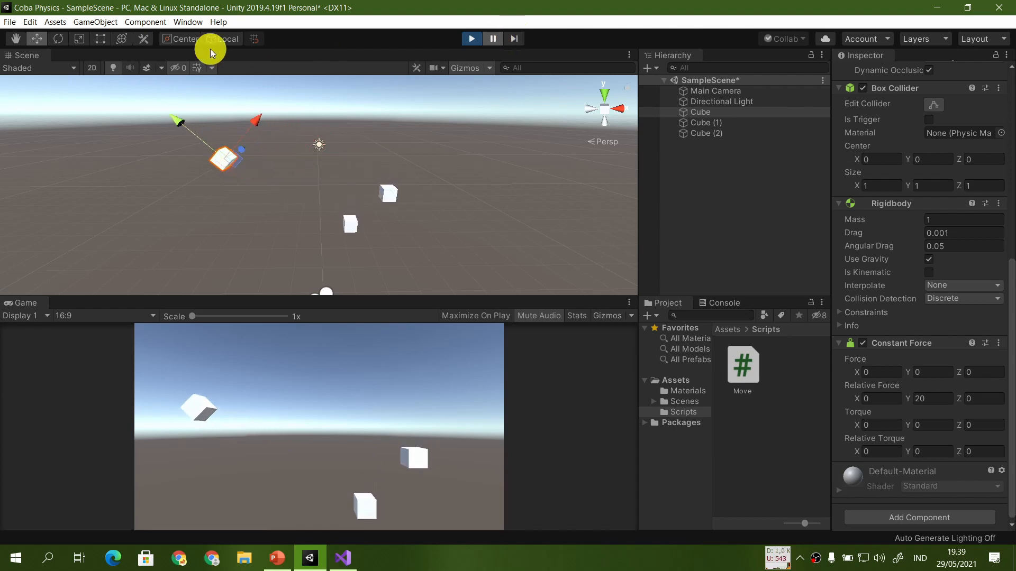
Step: Compare the moving Cube's axes in global and local handle orientation, then resume and stop the run
left_click(215, 41)
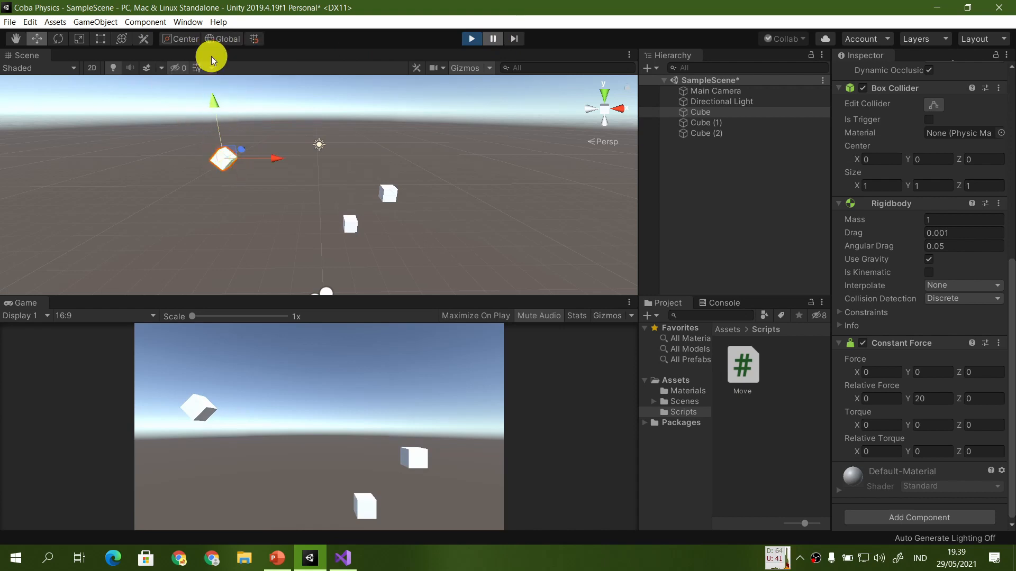
left_click(217, 39)
left_click(495, 38)
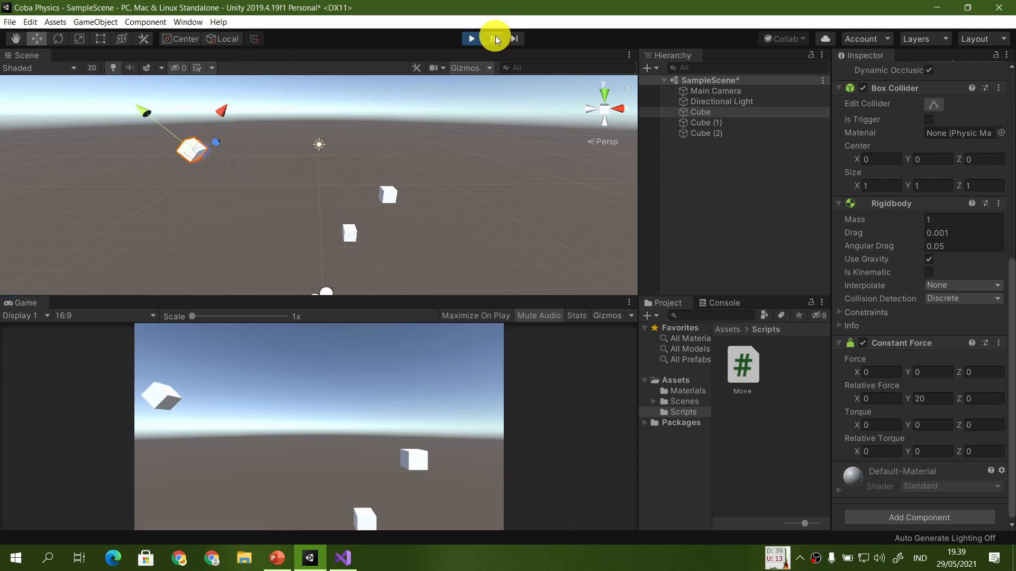
left_click(470, 39)
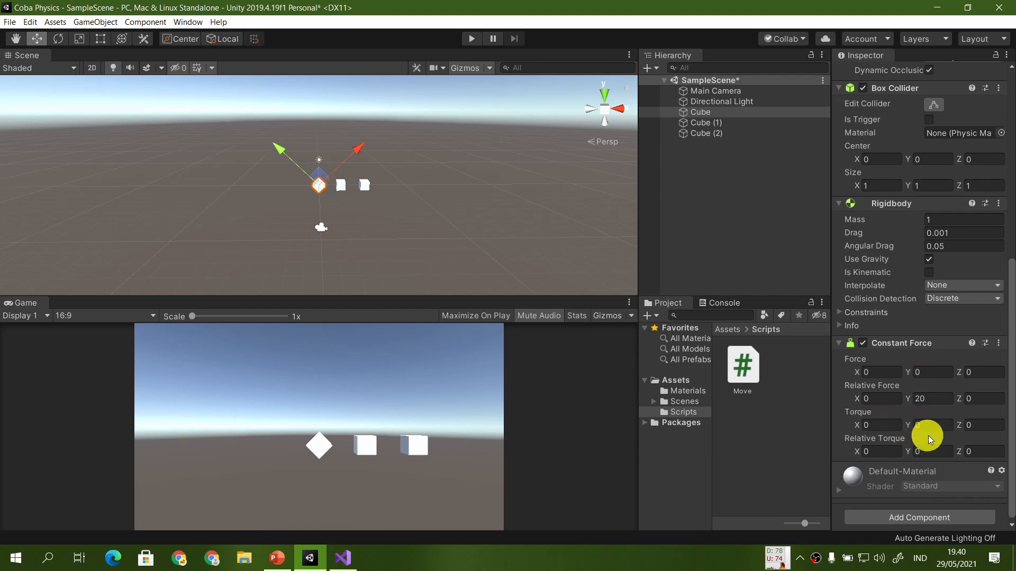
Step: Set the rotated Cube's Relative Force Y to 0 and Torque Y to 20, and test-run the scene
left_click(932, 399)
type("20")
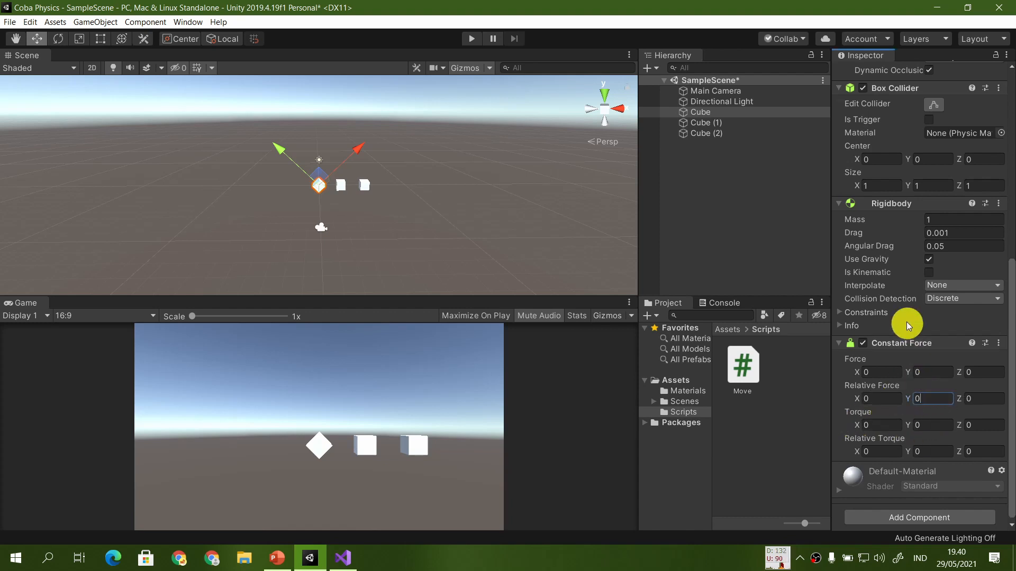
scroll(907, 325, "up", 10)
scroll(927, 390, "down", 10)
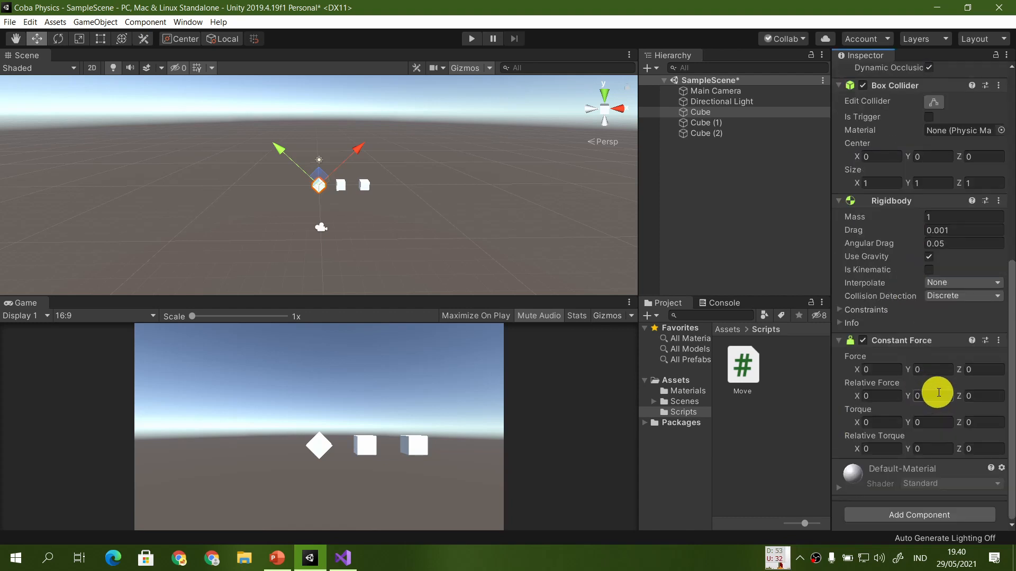
left_click(931, 422)
type("20")
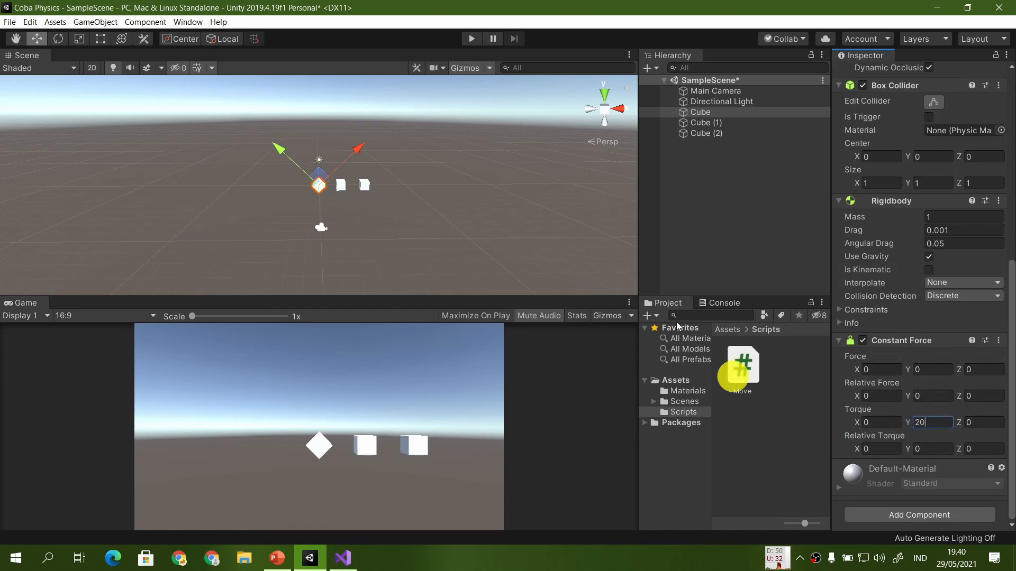
left_click(472, 40)
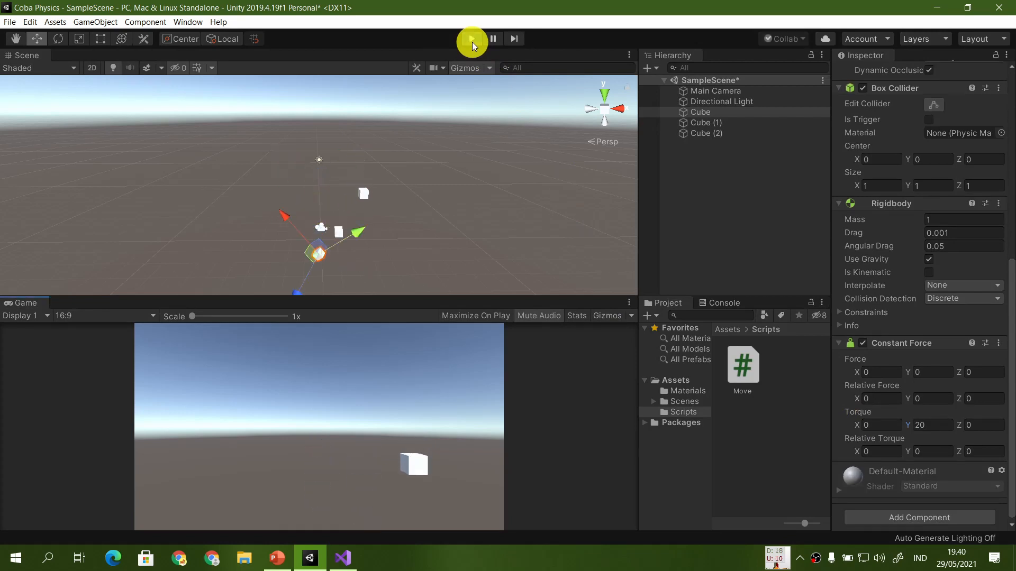
left_click(472, 41)
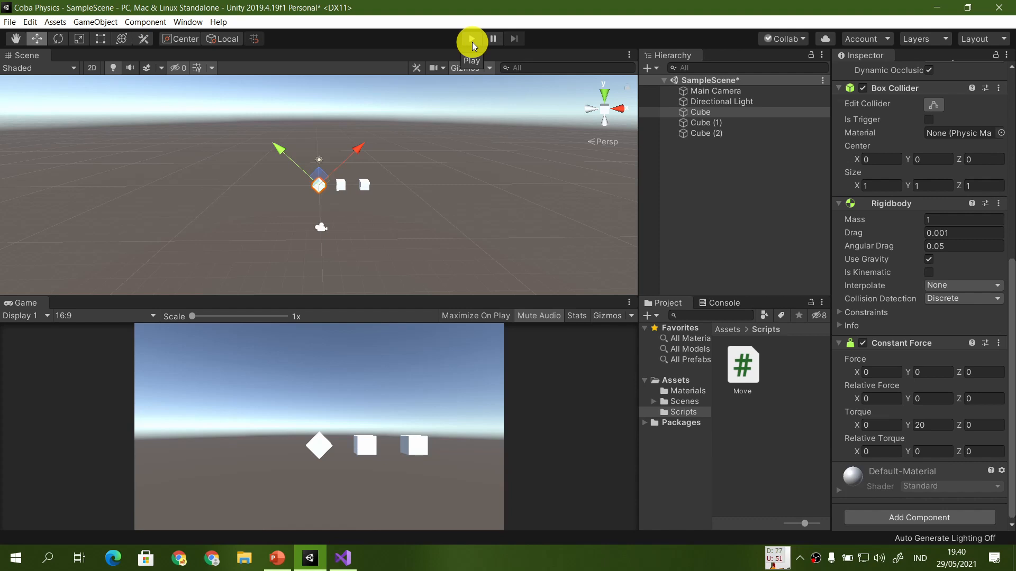
Step: Disable gravity on the rotated Cube's Rigidbody, switch the handles to global orientation, and test-run the world-space torque
left_click(928, 259)
scroll(455, 223, "up", 5)
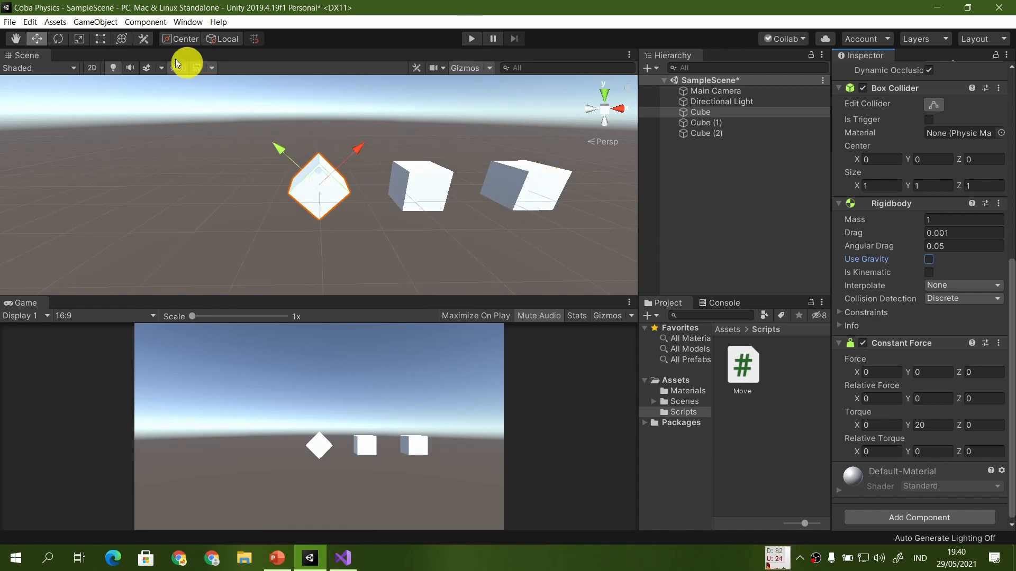
left_click(223, 38)
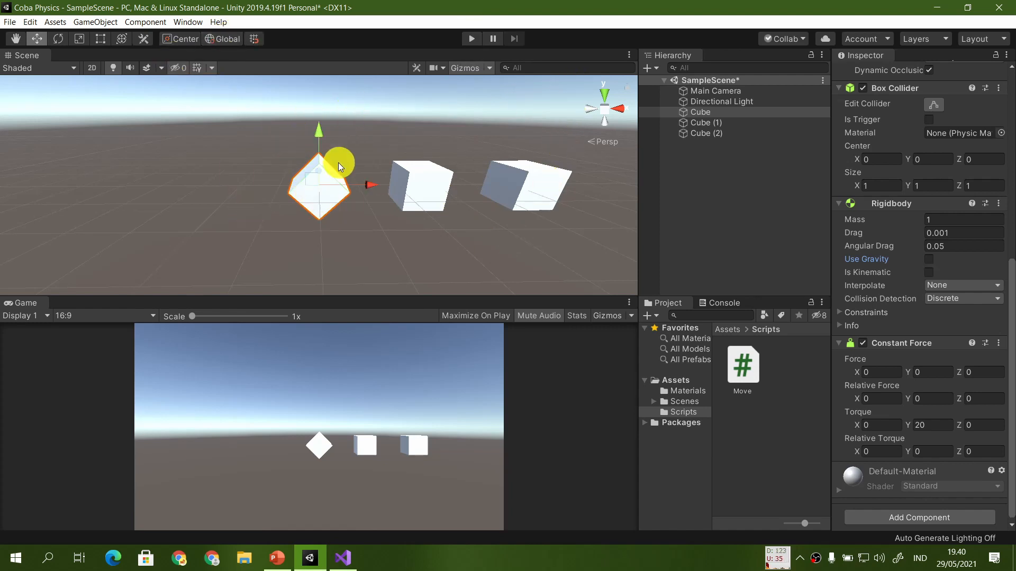
left_click(468, 40)
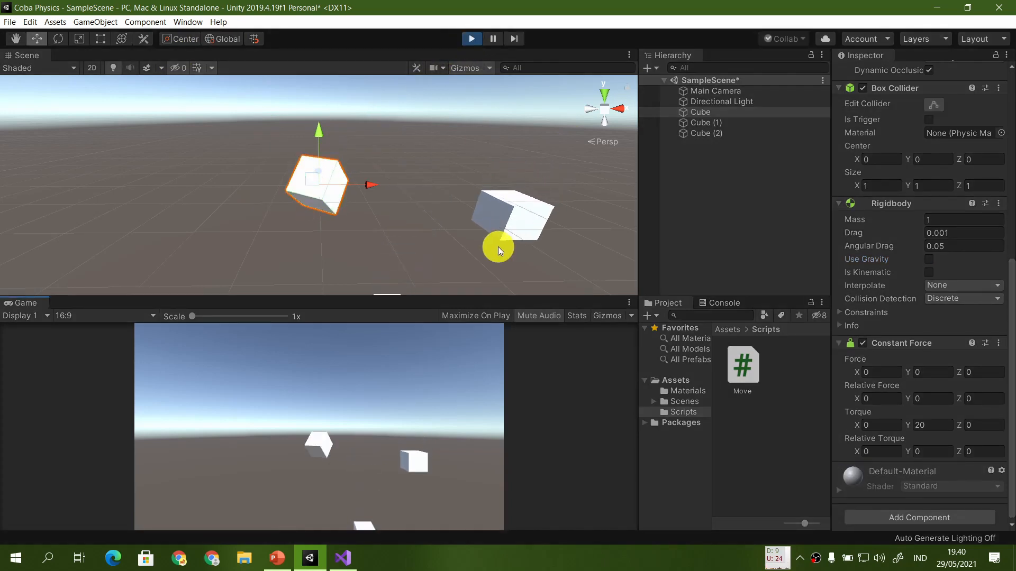
left_click(473, 40)
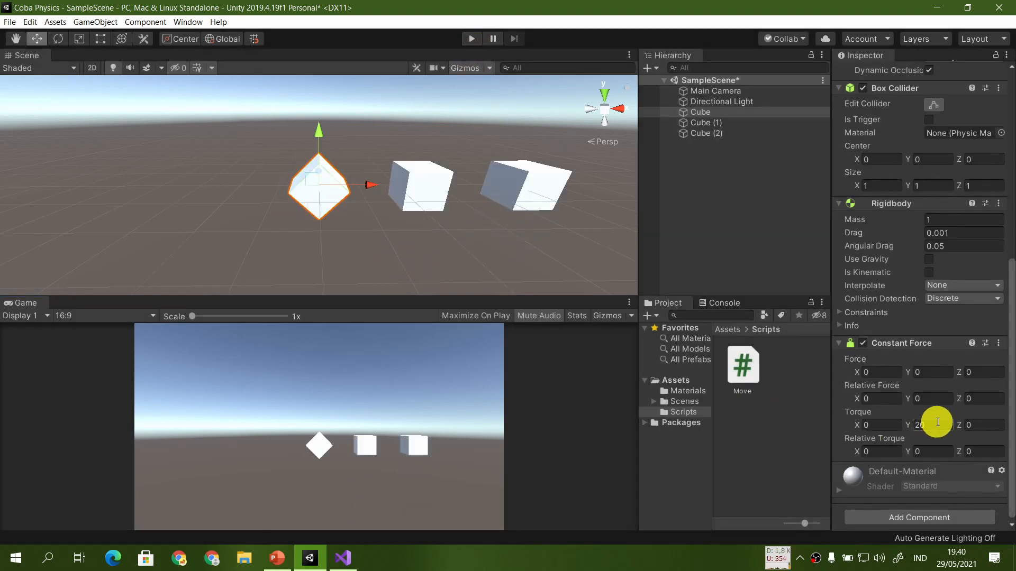
Step: Set the Cube's Torque Y to 0 and Relative Torque Y to 20, and test-run the scene with local handle orientation
left_click_drag(937, 423, 871, 424)
type("0")
left_click_drag(936, 451, 826, 435)
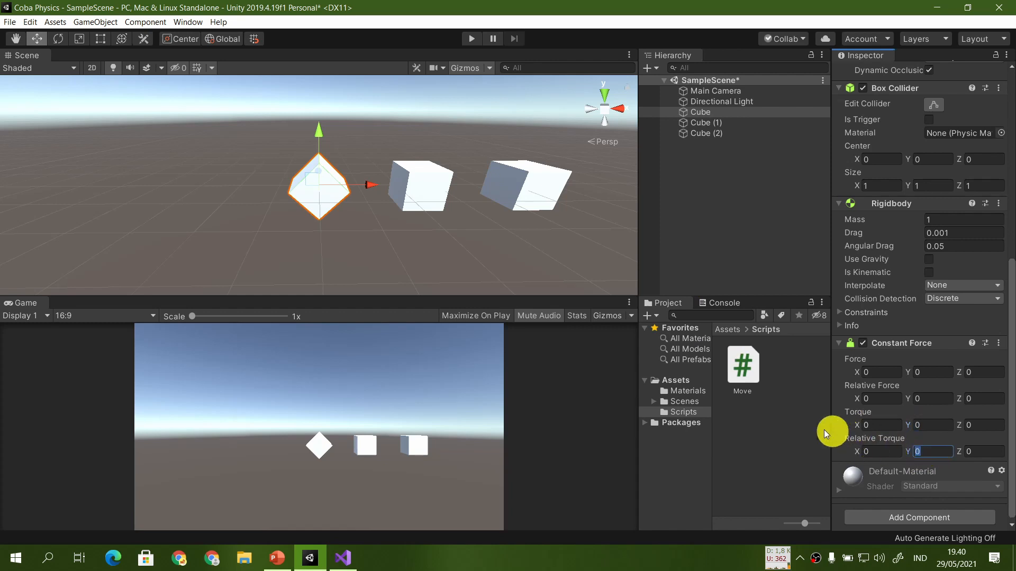
type("20")
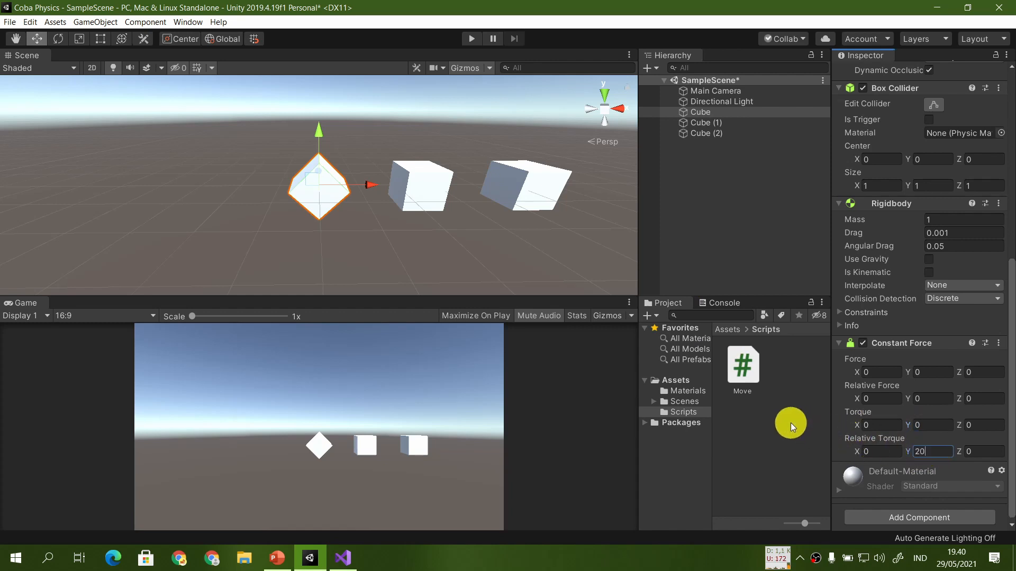
left_click(229, 40)
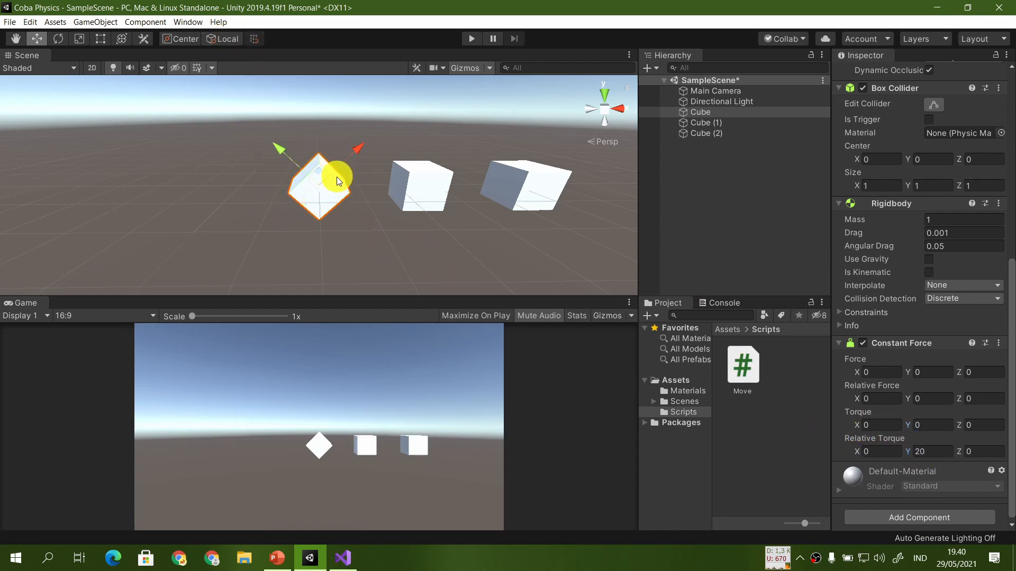
left_click(469, 41)
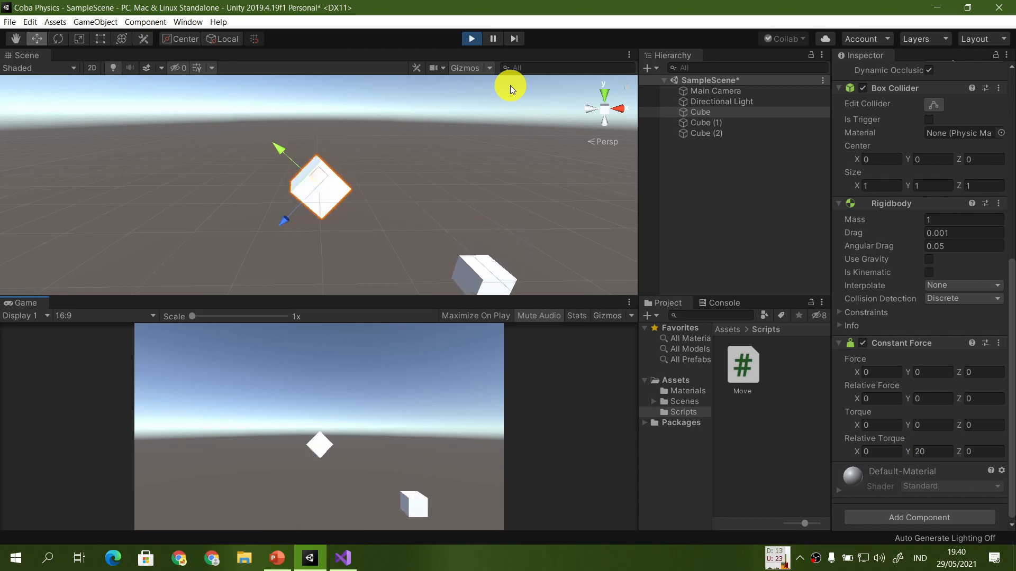
left_click(472, 39)
Step: Switch to the PowerPoint presentation and advance from the Constant Force slide to the Physic Material section
left_click(276, 561)
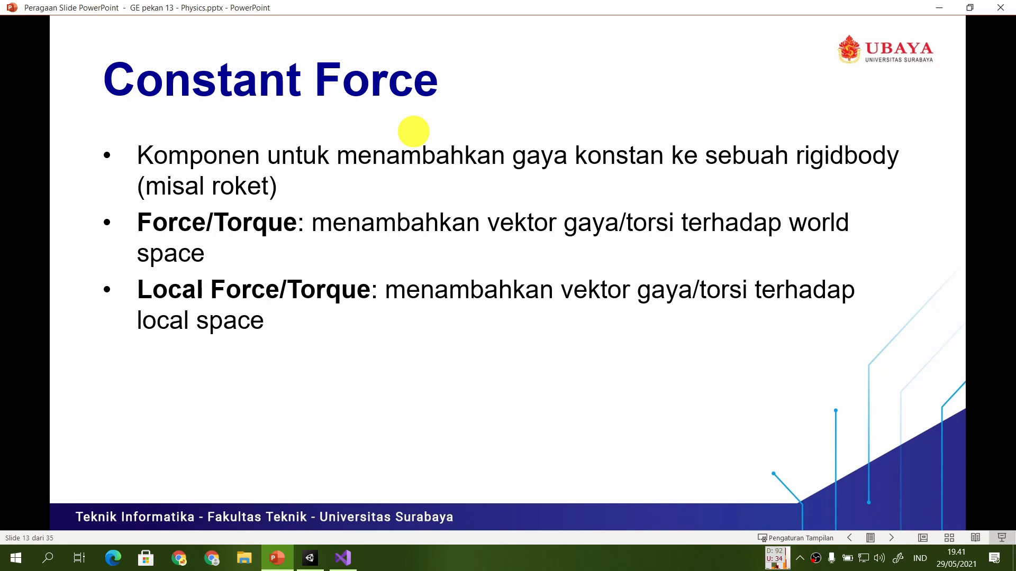
left_click(413, 131)
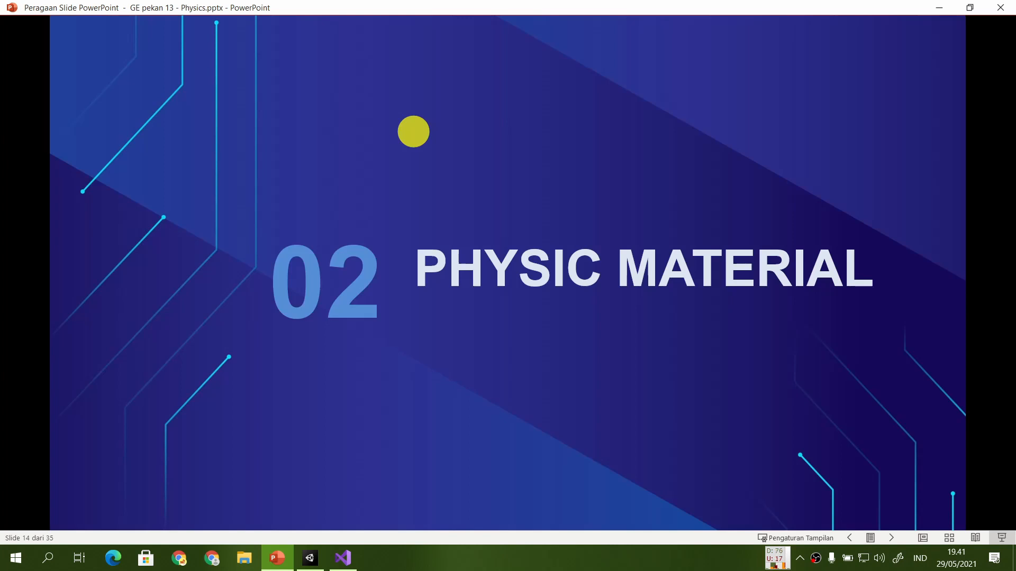